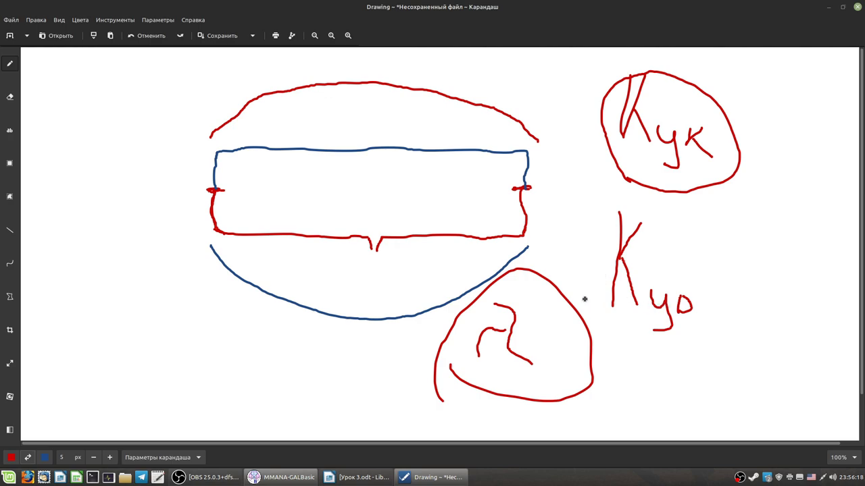
Step: Draw a red circle around the lower handwritten K coefficient, beneath the one already circled
mouse_move(584, 299)
left_mouse_down()
mouse_move(631, 339)
mouse_move(700, 343)
mouse_move(706, 263)
mouse_move(653, 208)
mouse_move(608, 213)
mouse_move(580, 272)
mouse_move(589, 312)
left_mouse_up()
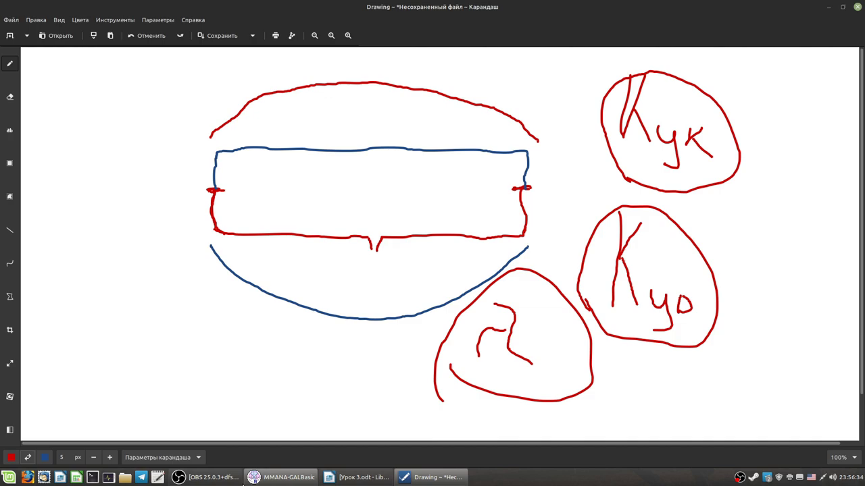
Step: Switch to MMANA-GAL and start a new empty antenna model from its geometry table
left_click(265, 479)
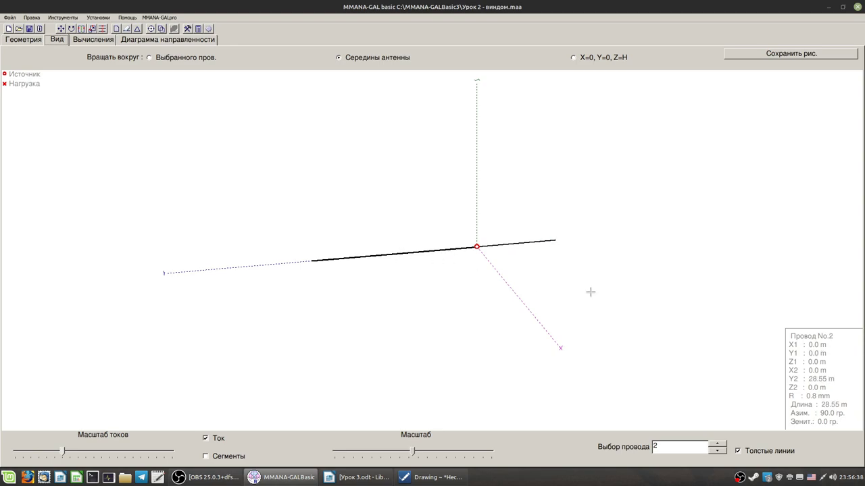
left_click(20, 41)
left_click(8, 29)
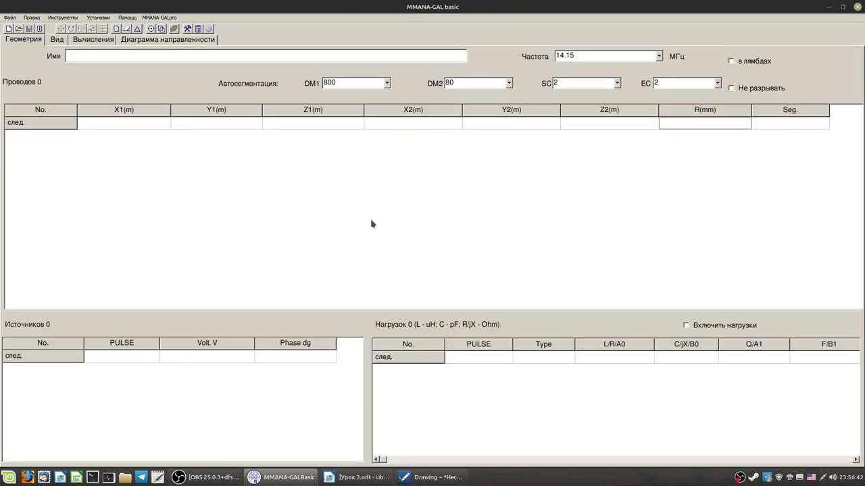
Step: Examine the calculation, view and geometry pages of the empty antenna model
left_click(93, 41)
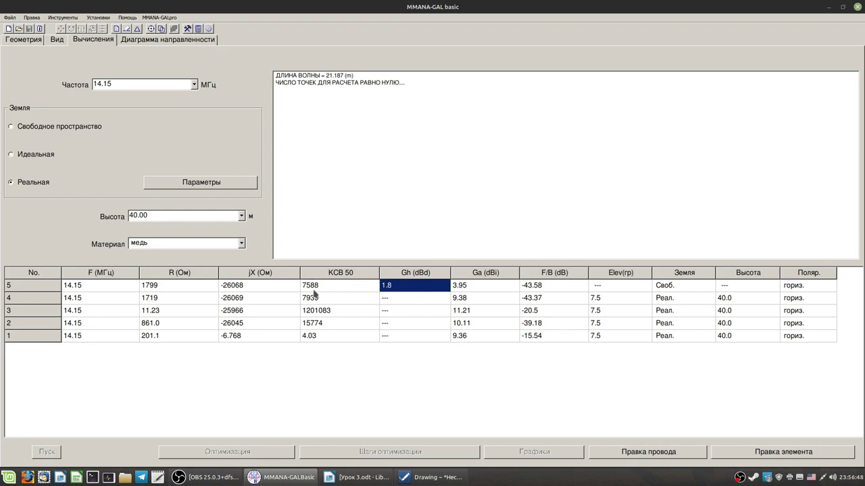
left_click(58, 41)
left_click(15, 40)
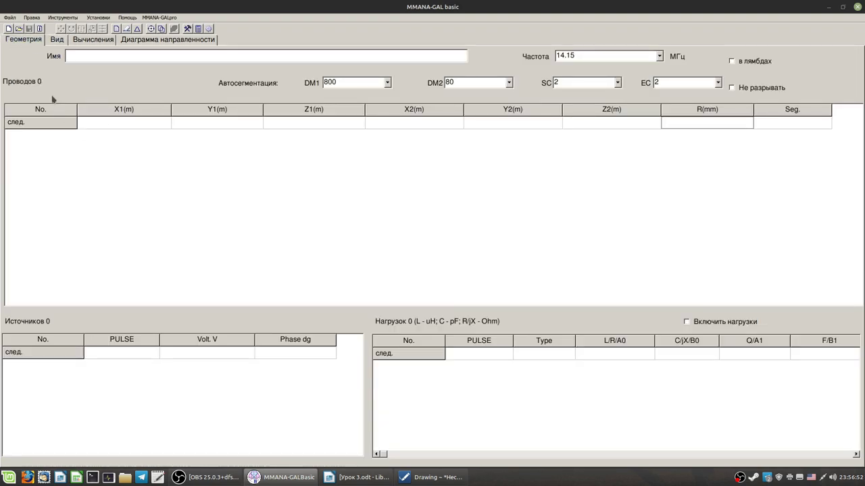
left_click(60, 41)
left_click(29, 42)
left_click(58, 40)
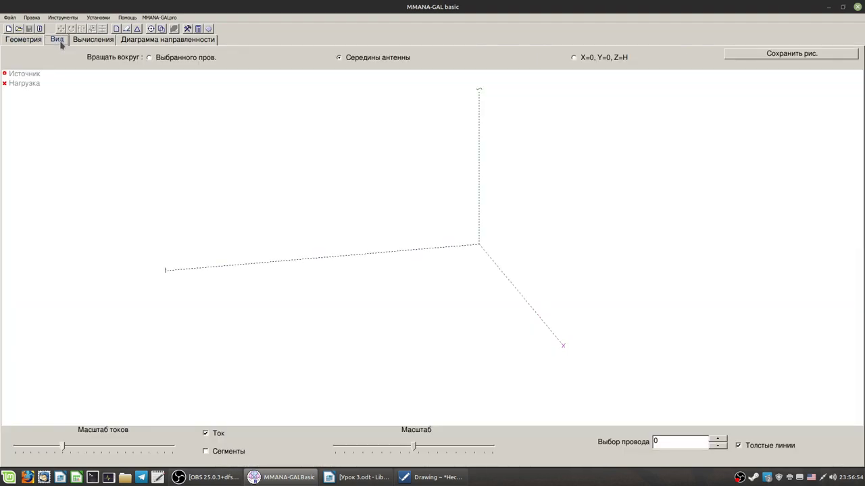
left_click(93, 40)
left_click(58, 41)
left_click(28, 42)
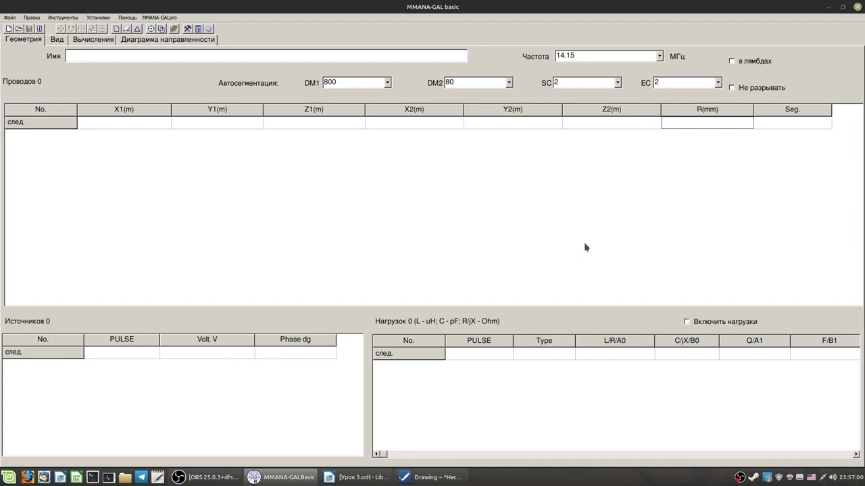
Step: Set the antenna model's frequency to 3.550 MHz
left_click(659, 56)
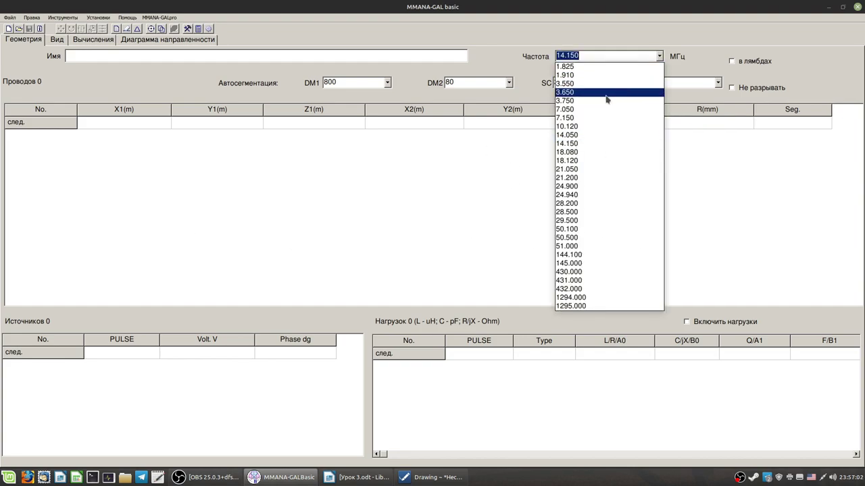
left_click(581, 93)
left_click(564, 57)
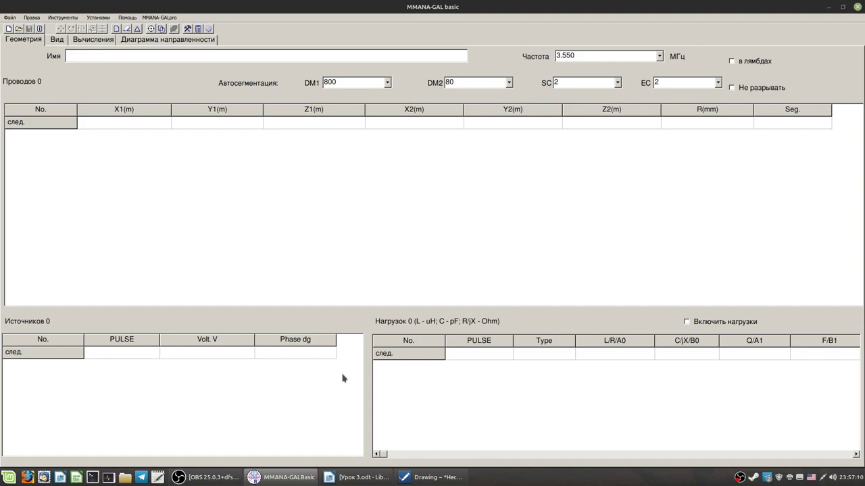
Step: Name the antenna model "Прямоугольник", using the Russian keyboard layout
left_click(88, 59)
type("Ghzvjeujkmybr")
key("BackSpace")
key("BackSpace")
key("BackSpace")
key("BackSpace")
key("BackSpace")
key("BackSpace")
key("BackSpace")
key("BackSpace")
key("BackSpace")
key("BackSpace")
key("BackSpace")
key("BackSpace")
key("alt+shift")
type("Прямоугольник")
left_click(155, 126)
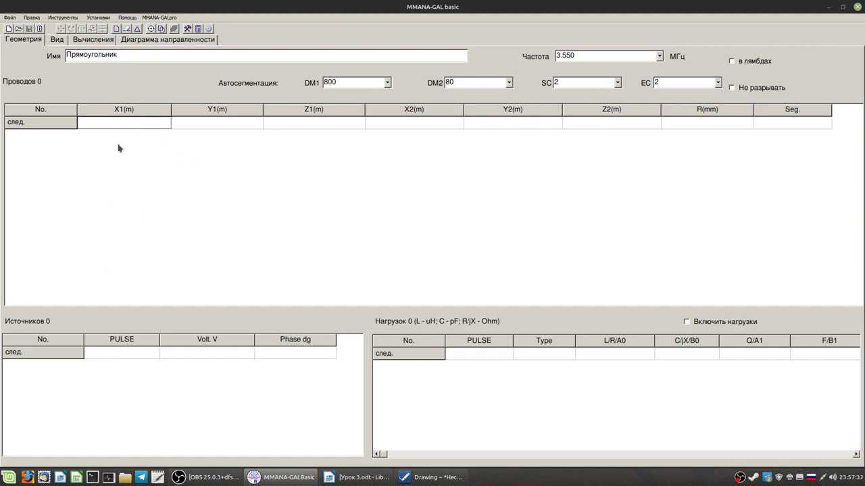
Step: Check the empty antenna view and the frequency value, and look back at the sketched rectangular antenna in Drawing
left_click(57, 39)
left_click(25, 39)
left_click(566, 56)
double_click(560, 55)
left_click(571, 56)
left_click_drag(572, 56, 564, 56)
left_click(575, 56)
left_click(423, 475)
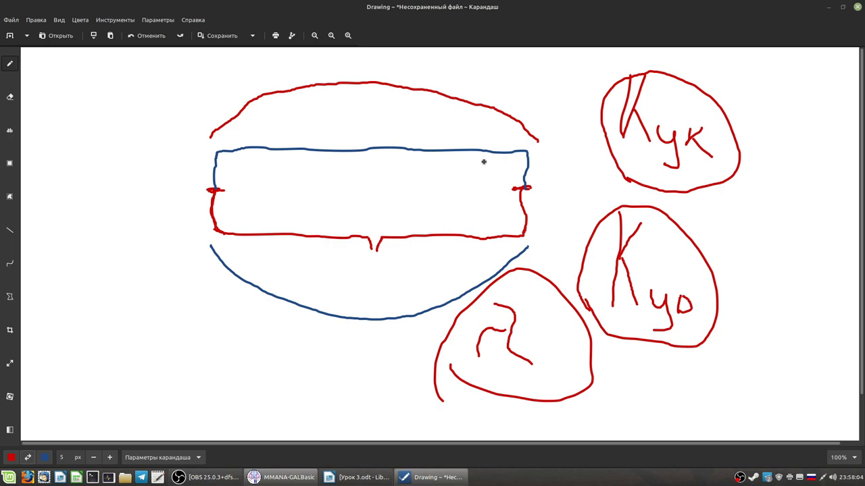
left_click(448, 477)
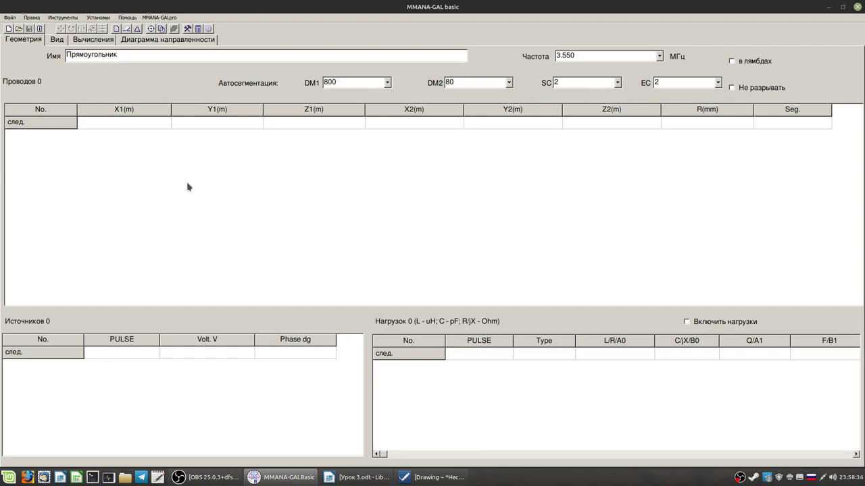
Step: Add the first wire from the origin with X2 at 30 m and inspect it in the 3D antenna view
left_click(410, 124)
type("30")
key("Return")
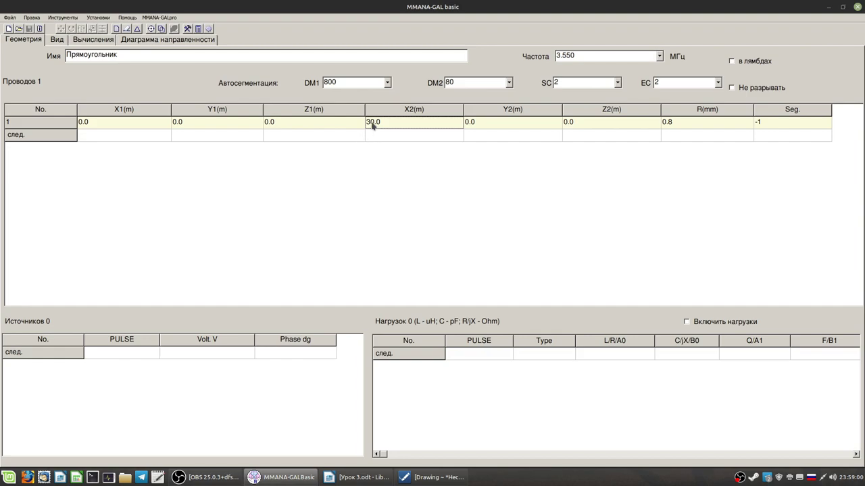
left_click(57, 41)
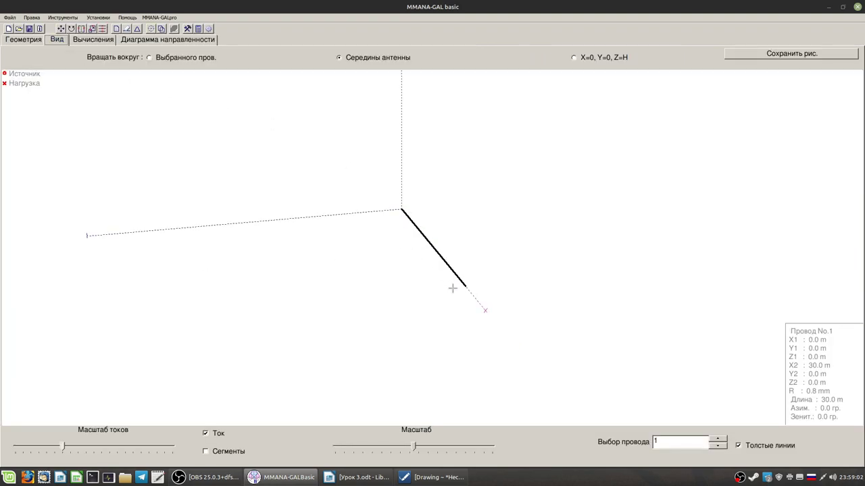
left_click_drag(433, 326, 532, 312)
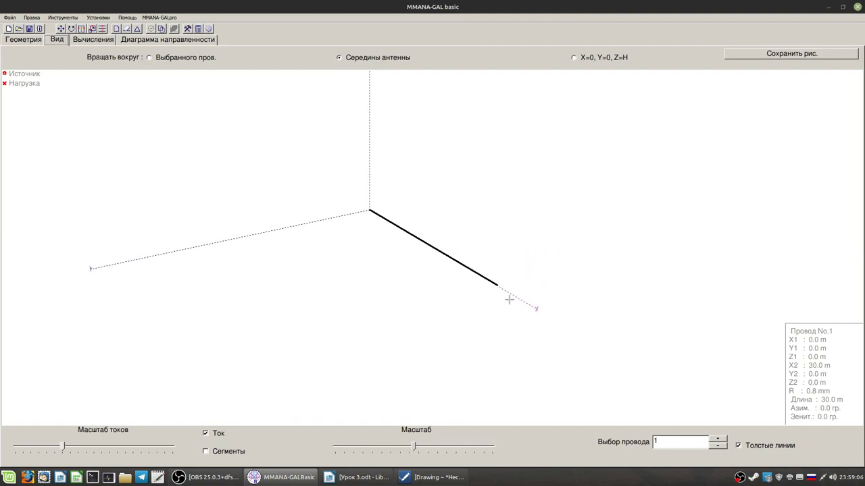
left_click(22, 40)
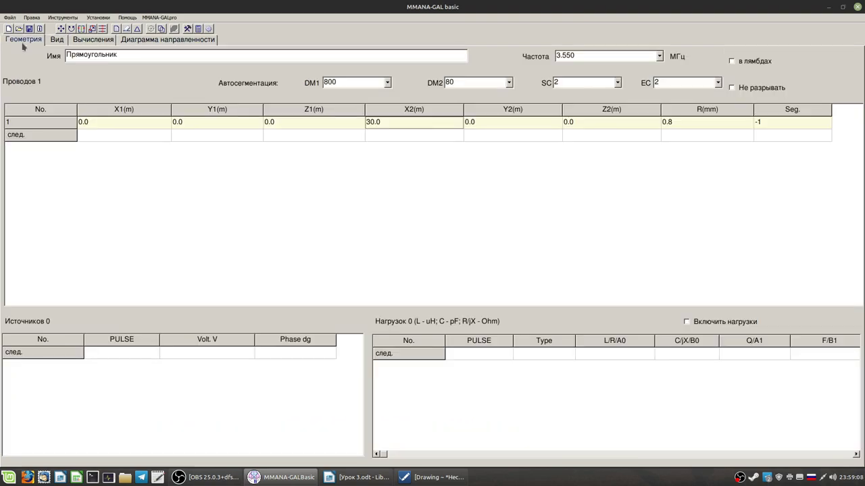
Step: Add a second wire to the geometry table with X2 at 30 m and X1 left at 0
left_click(382, 136)
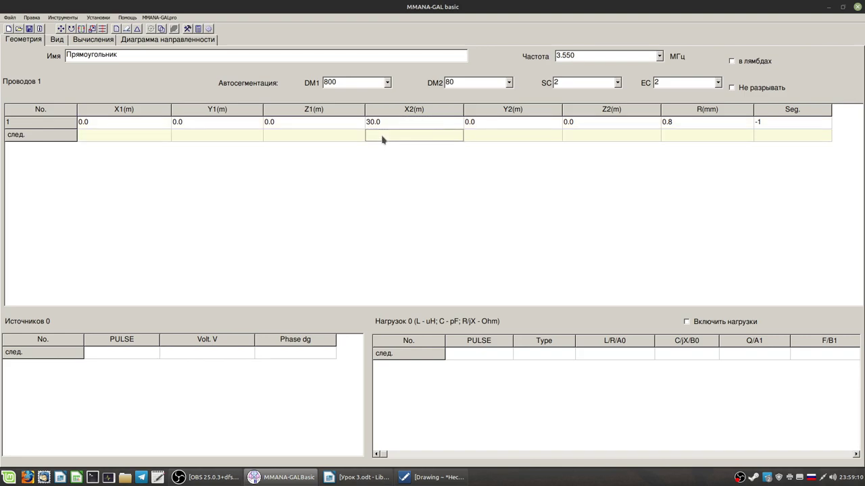
type("0")
key("Return")
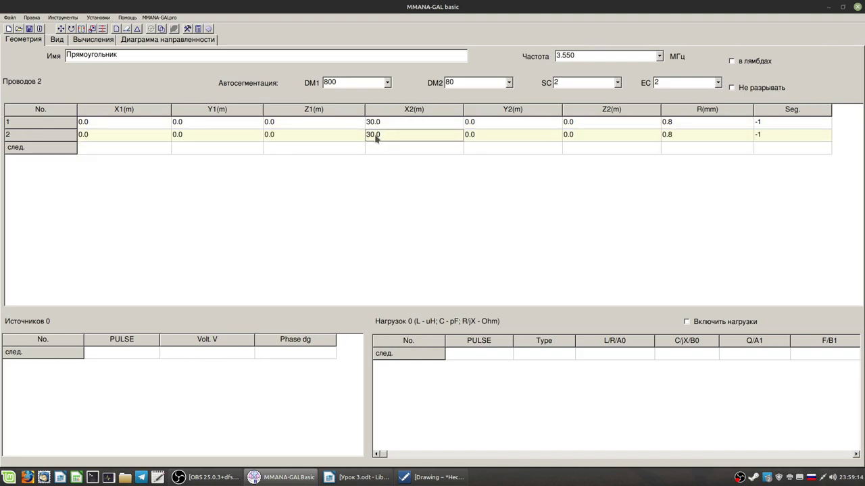
left_click(82, 135)
left_click(93, 135)
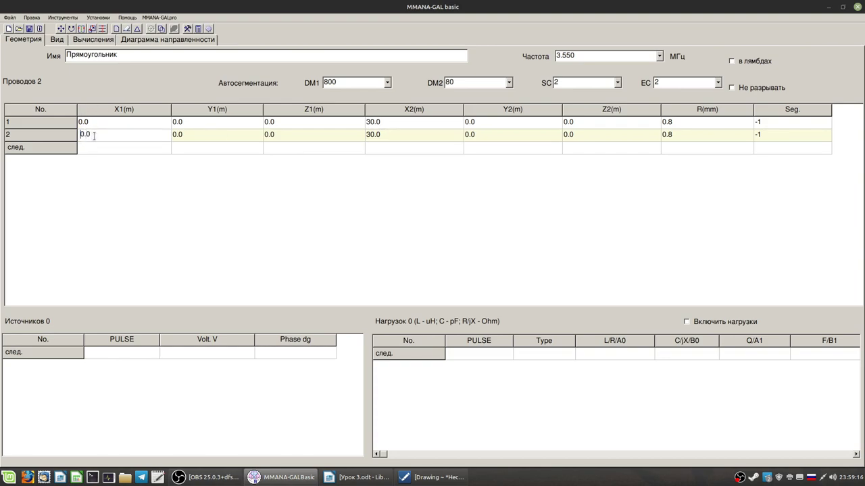
Step: Set Y1 and Y2 of the second wire to 10 m and inspect the two parallel wires in 3D
left_click(179, 139)
left_click(187, 136)
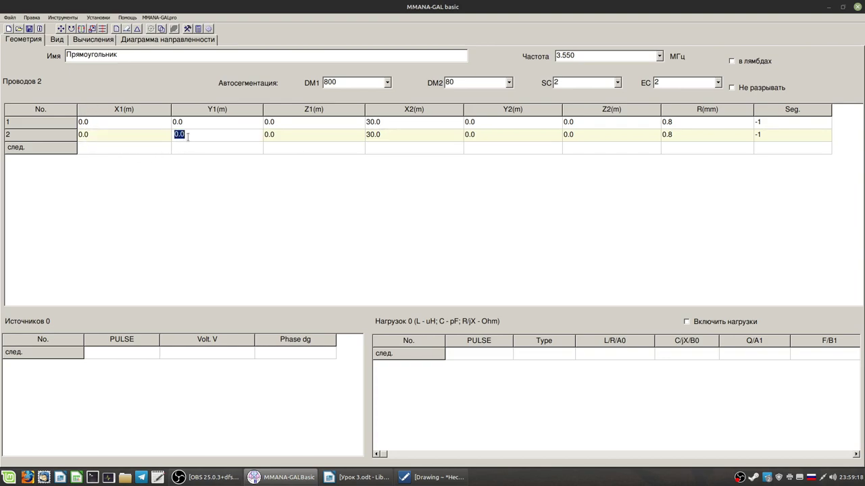
type("10.0")
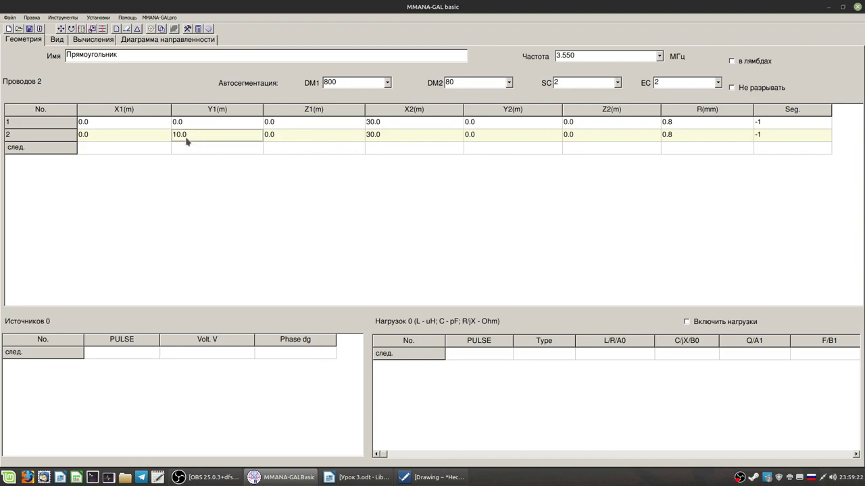
left_click(486, 138)
left_click(488, 138)
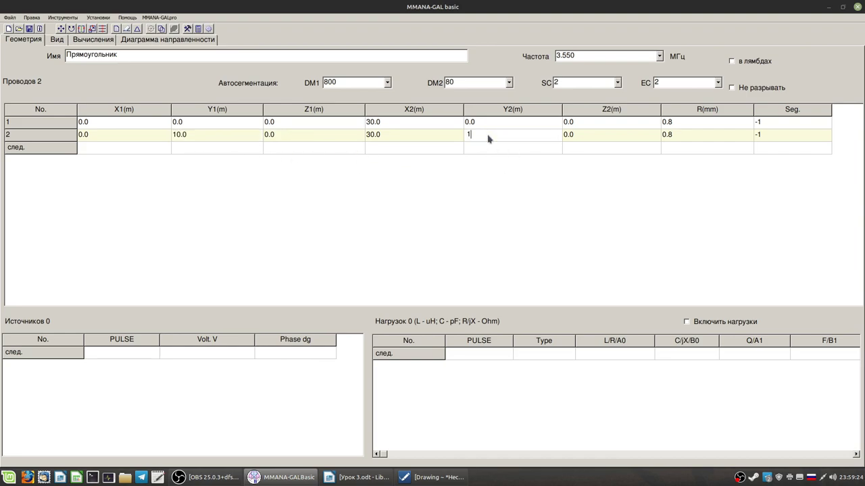
type("10.0")
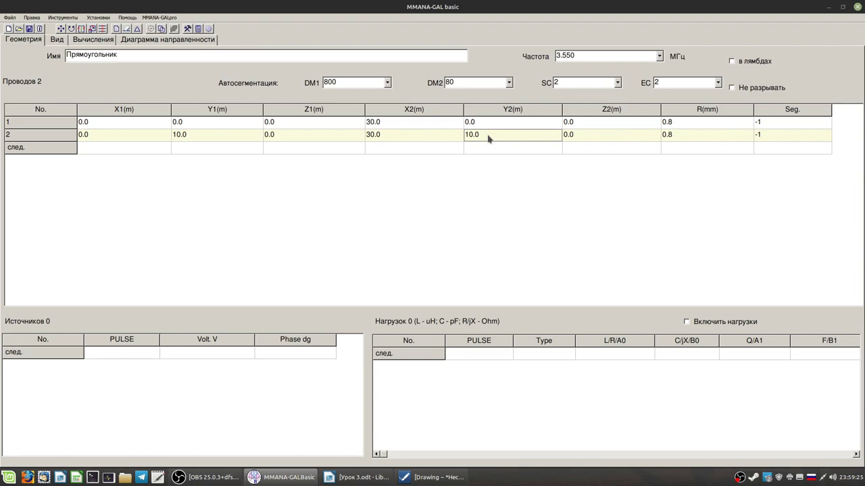
left_click(58, 40)
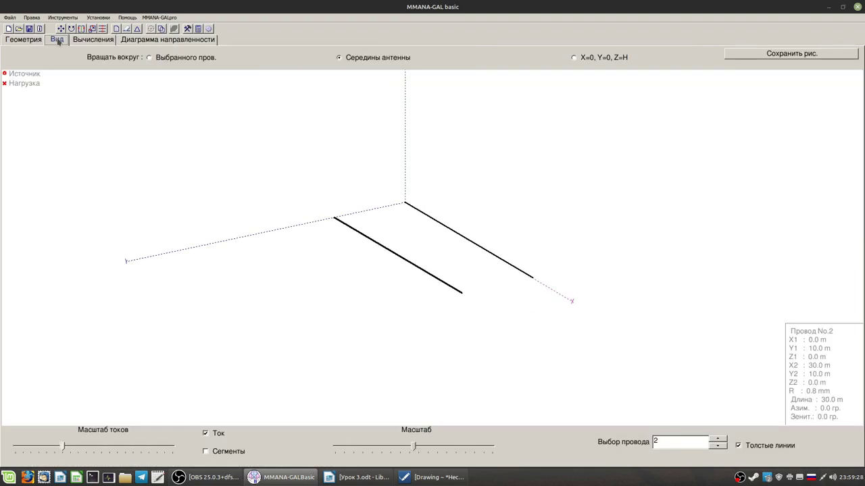
left_click_drag(517, 341, 544, 356)
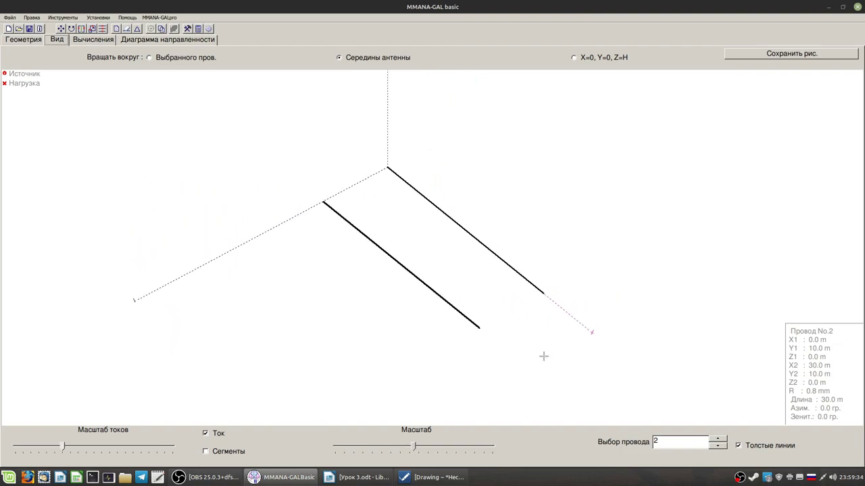
left_click(33, 40)
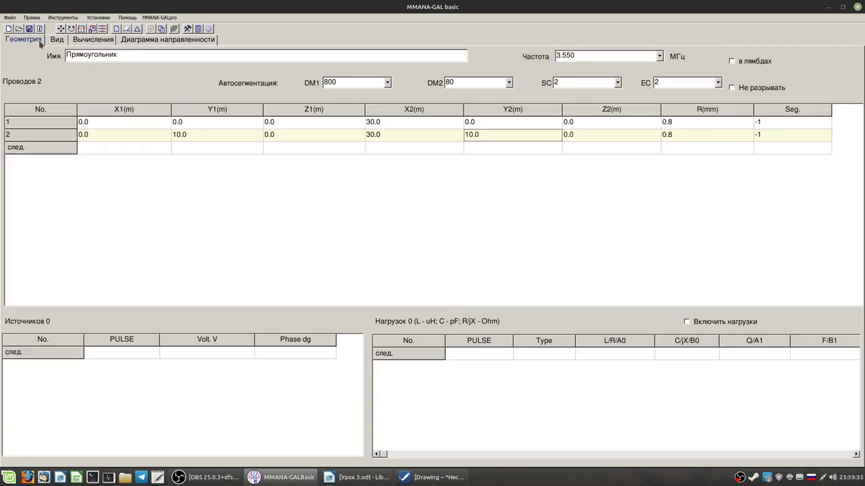
Step: Add a third wire from the origin with Y2 at 10 m, joining the two parallel wires, and check it in 3D
left_click(117, 147)
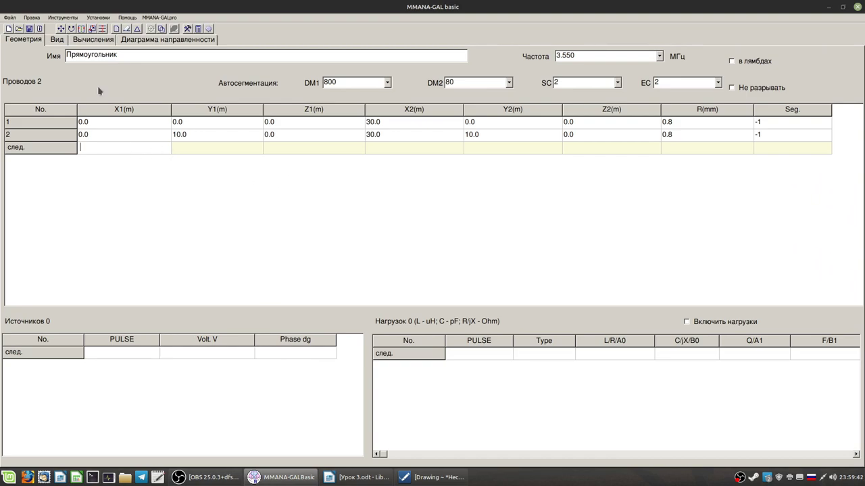
left_click(56, 40)
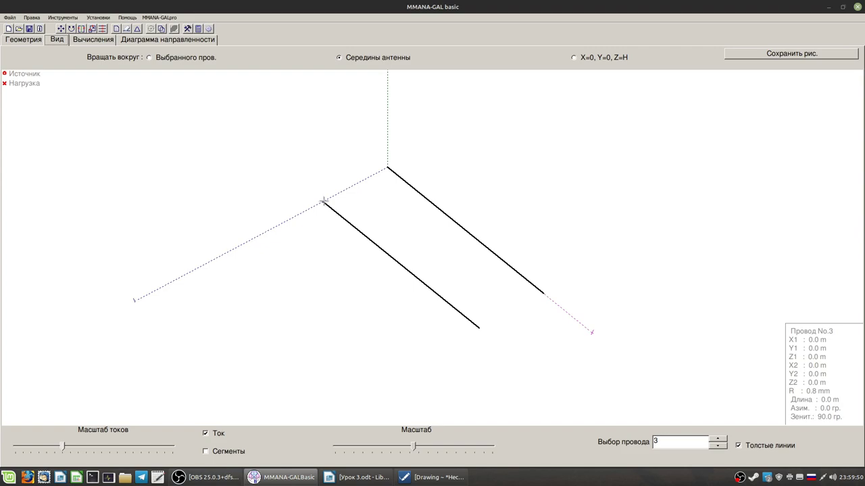
left_click(25, 41)
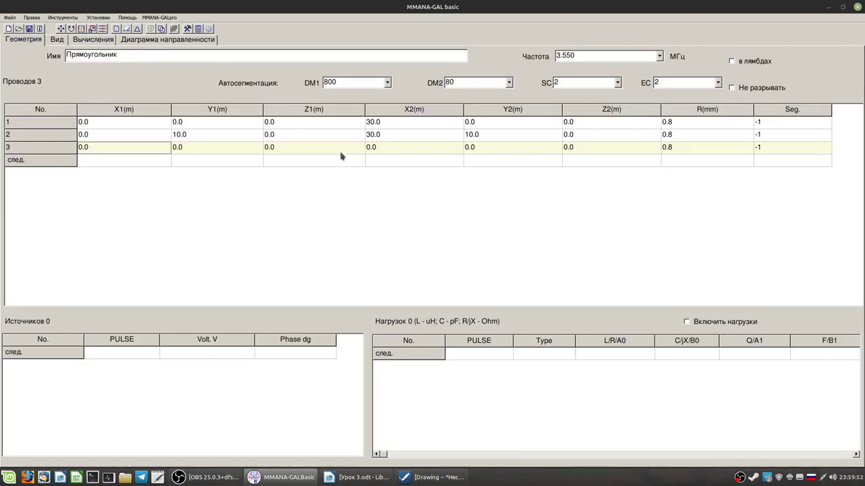
left_click(181, 149)
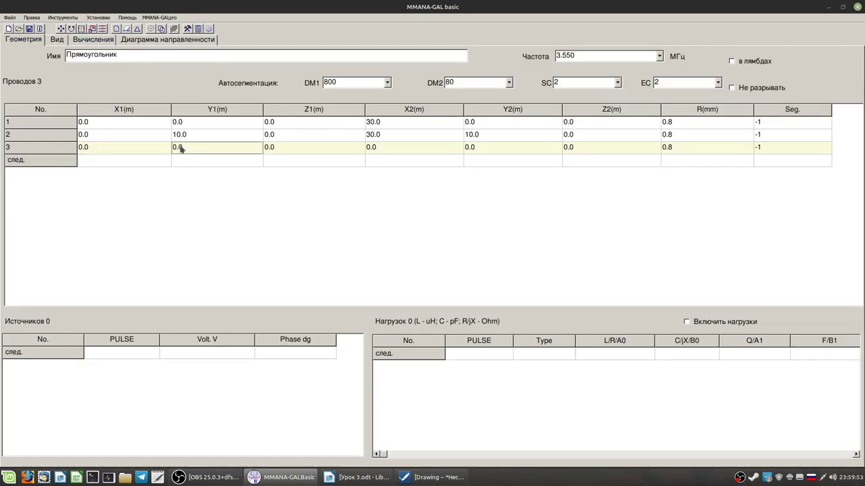
left_click(477, 147)
type("10.0")
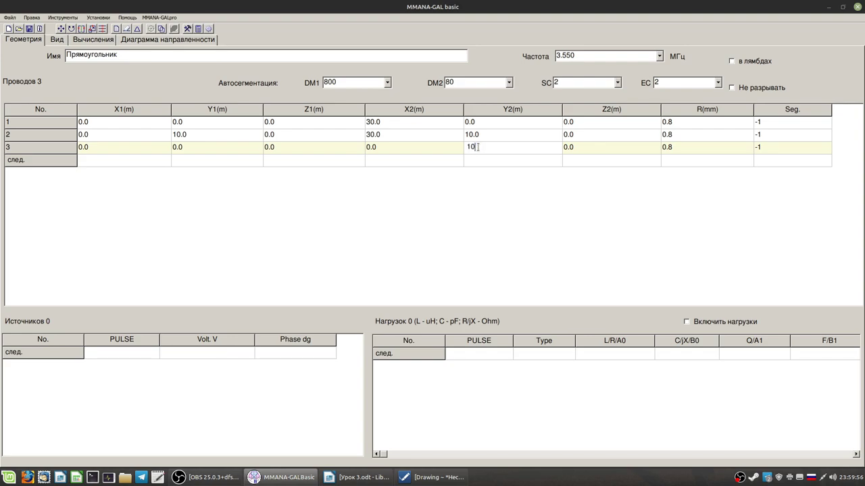
key("Return")
left_click(58, 40)
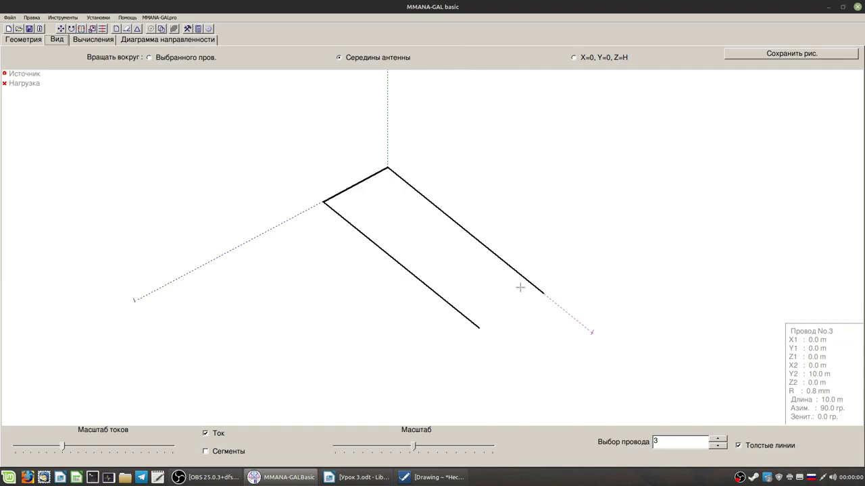
left_click(30, 40)
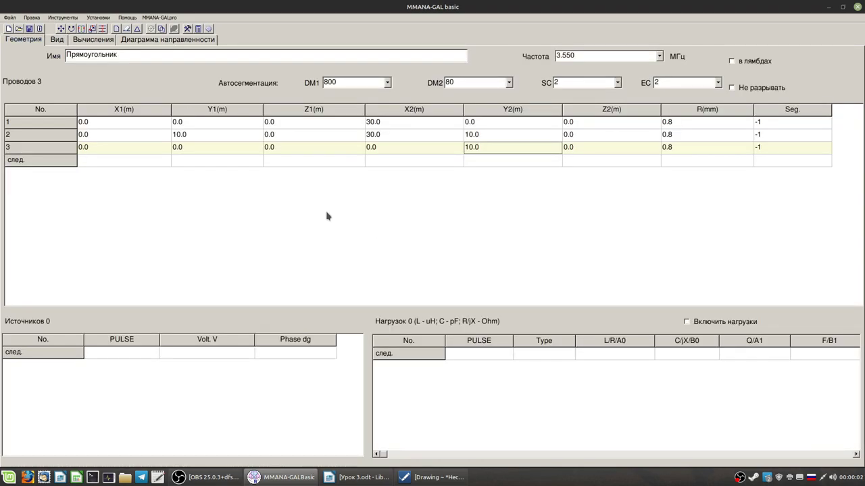
Step: Set X1 and X2 of the third wire to 30 m and check the wire's new position in the 3D view
left_click(117, 153)
left_click(117, 148)
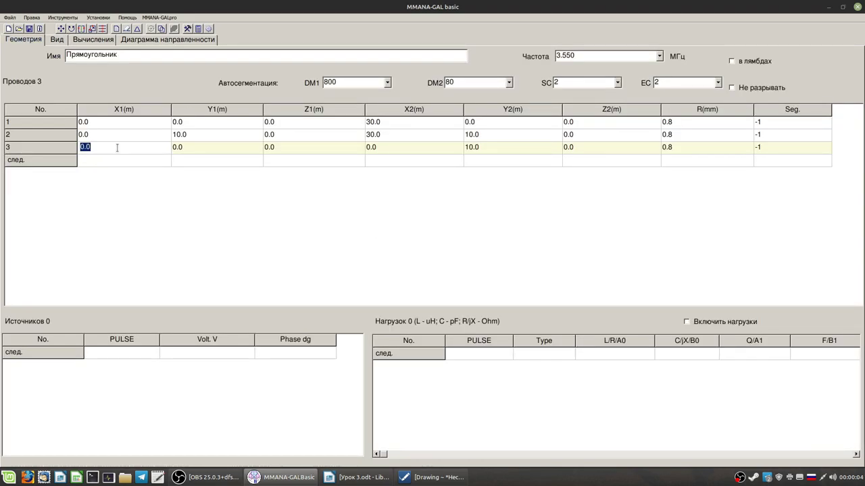
type("30")
key("Return")
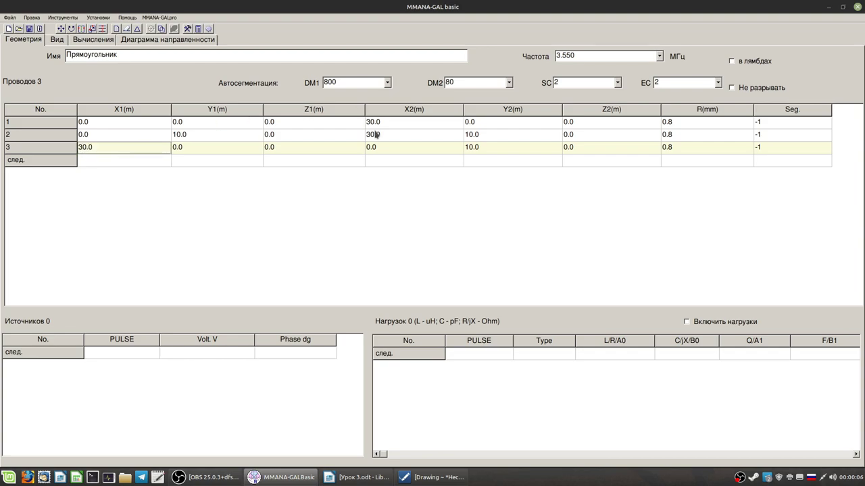
left_click(378, 152)
left_click(379, 152)
type("30")
key("Return")
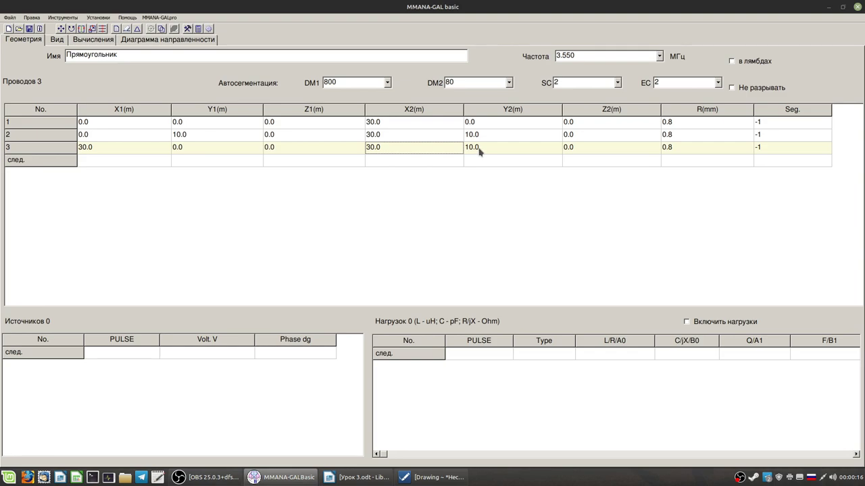
left_click(101, 149)
left_click(101, 149)
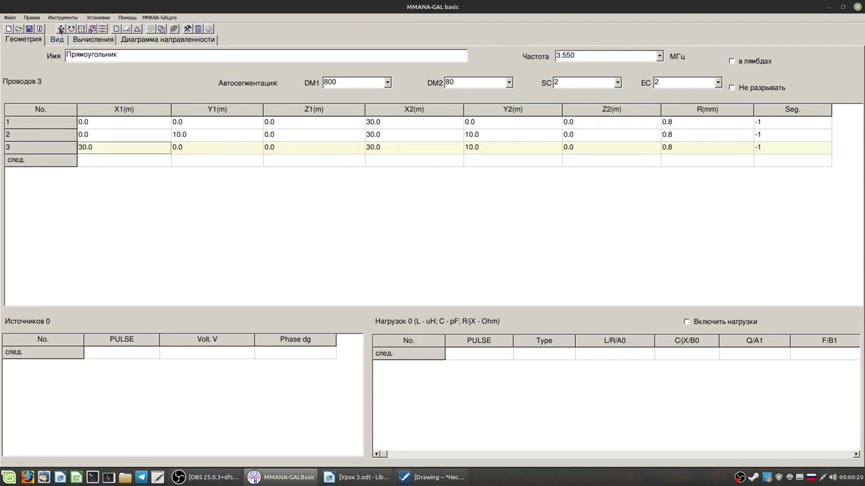
left_click(54, 40)
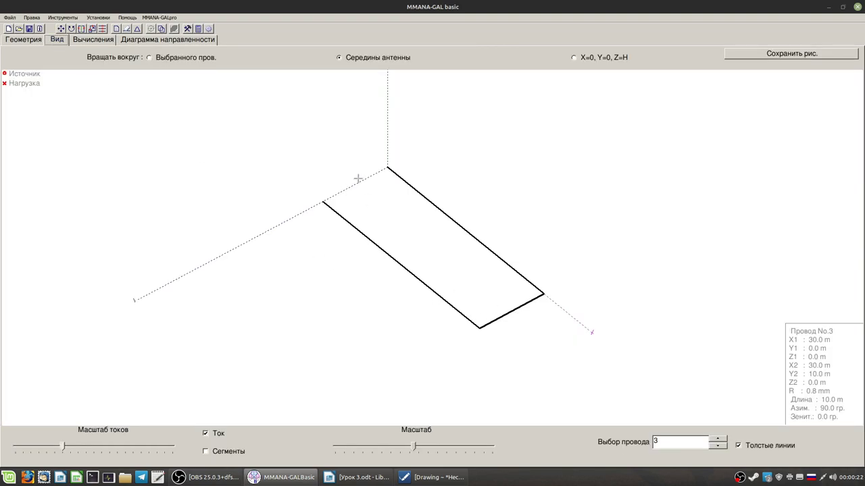
Step: Add a fourth wire from the origin with Y2 at 10 m to close the rectangle, and inspect it in 3D
left_click(34, 40)
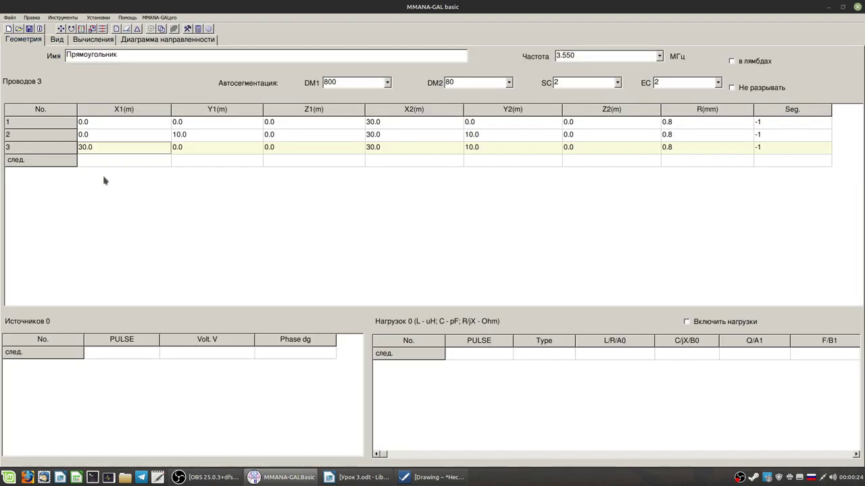
left_click(108, 162)
left_click(109, 158)
key("Return")
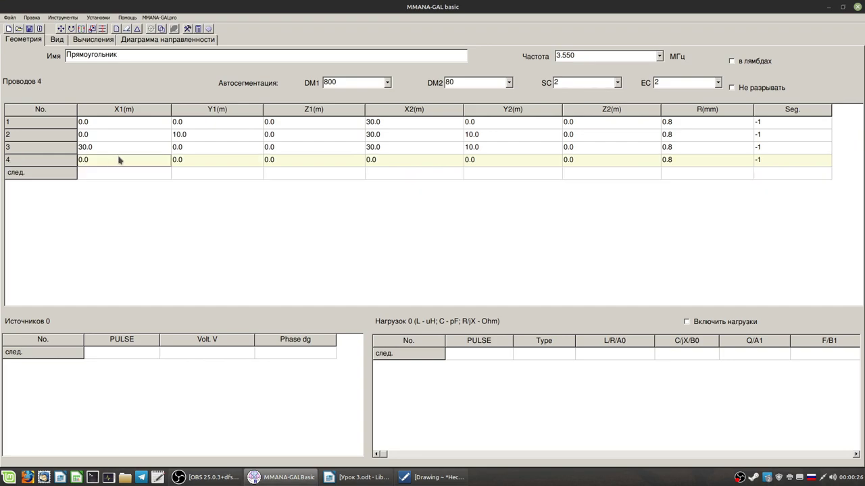
left_click(223, 165)
left_click(216, 163)
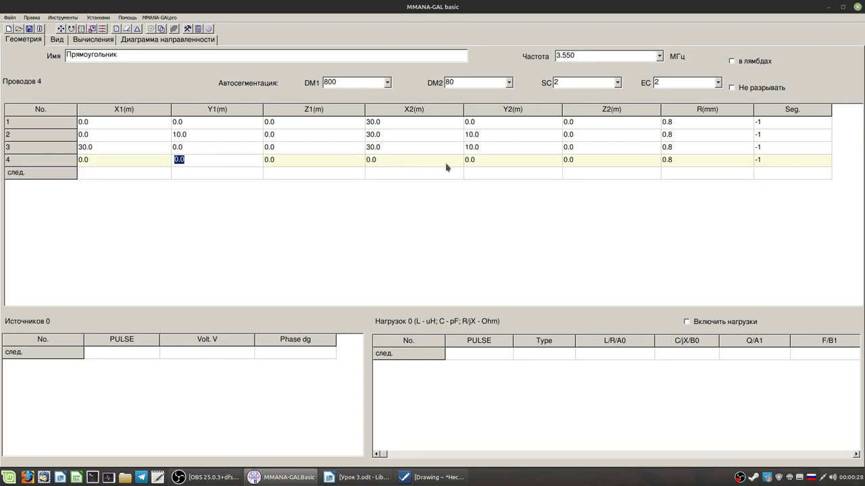
left_click(387, 167)
left_click(388, 163)
left_click(484, 162)
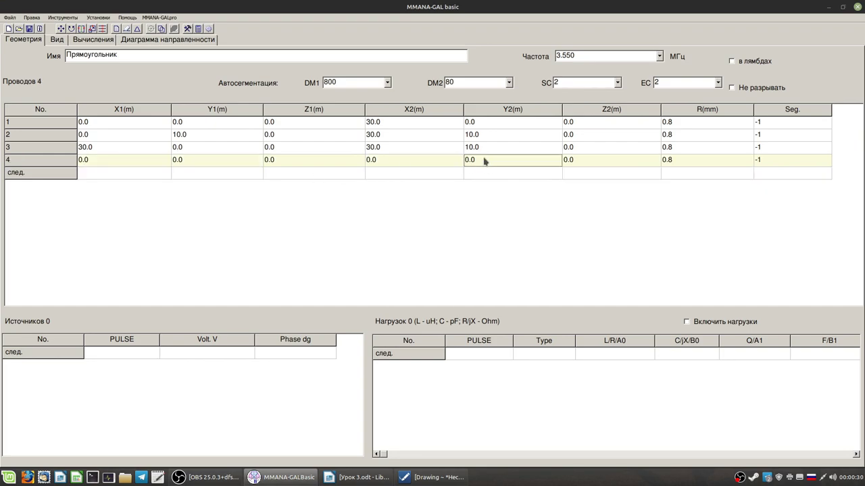
left_click(484, 160)
type("10")
key("Return")
left_click(57, 39)
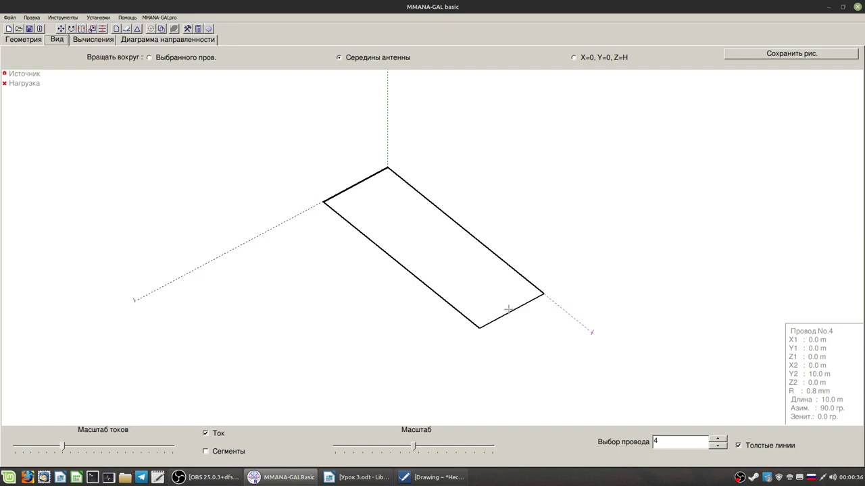
mouse_move(470, 285)
left_mouse_down()
mouse_move(454, 274)
mouse_move(473, 276)
mouse_move(462, 287)
left_mouse_up()
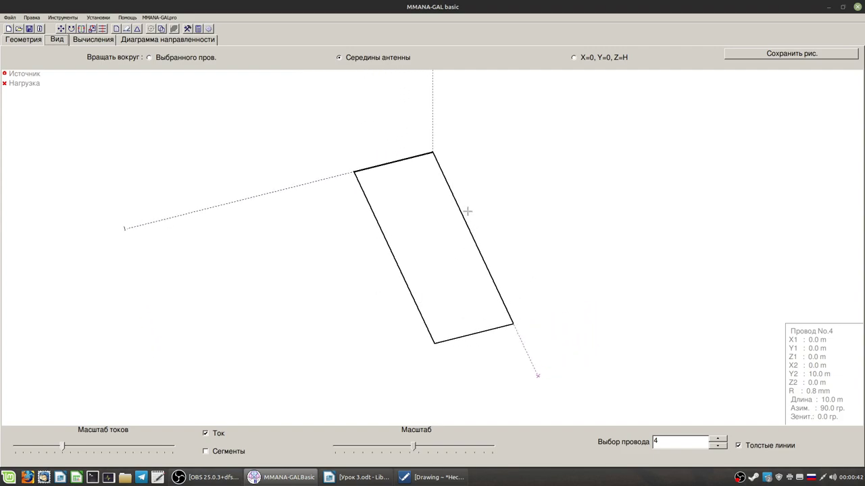
Step: Set the radius of all four wires to 1.5 mm in the geometry table
left_click(23, 40)
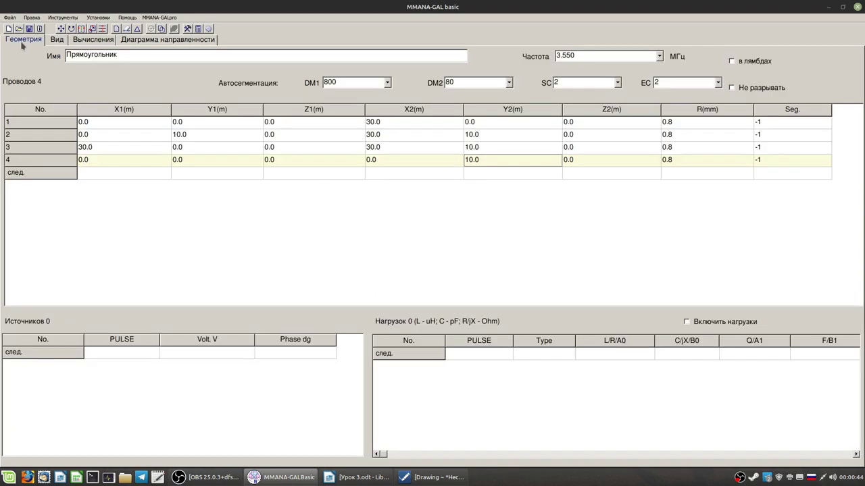
left_click(673, 126)
left_click(669, 122)
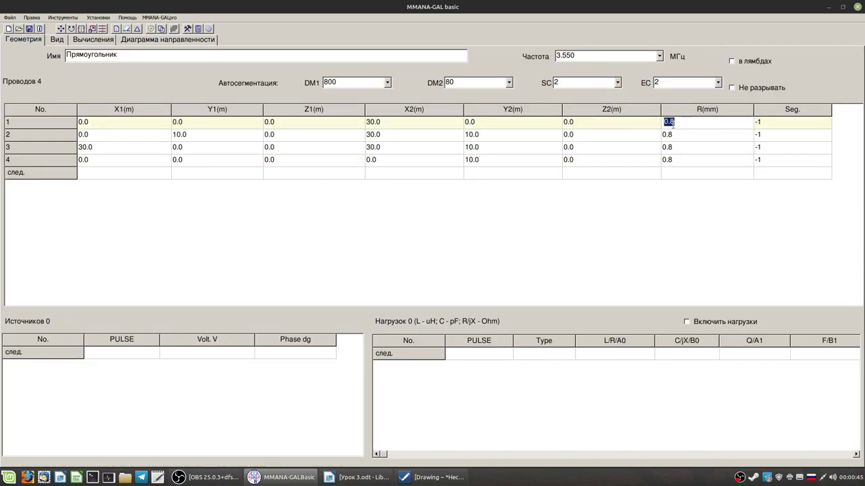
type("1.5")
left_click(676, 138)
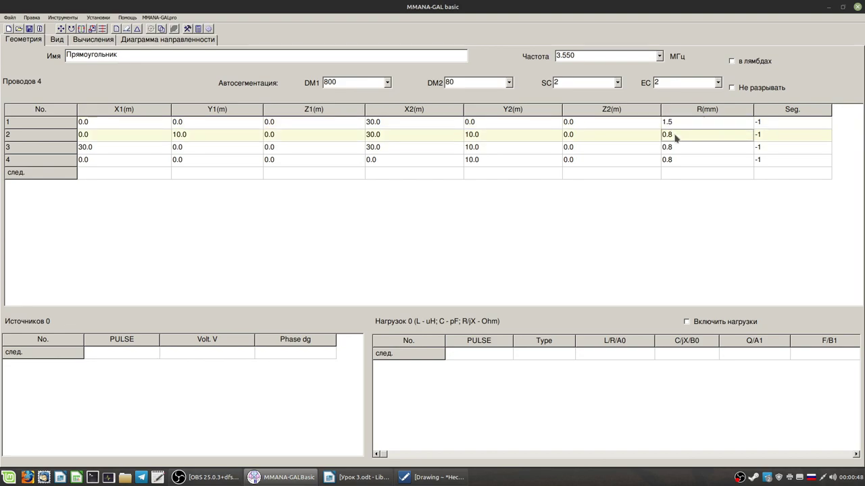
type("1.5")
left_click(674, 149)
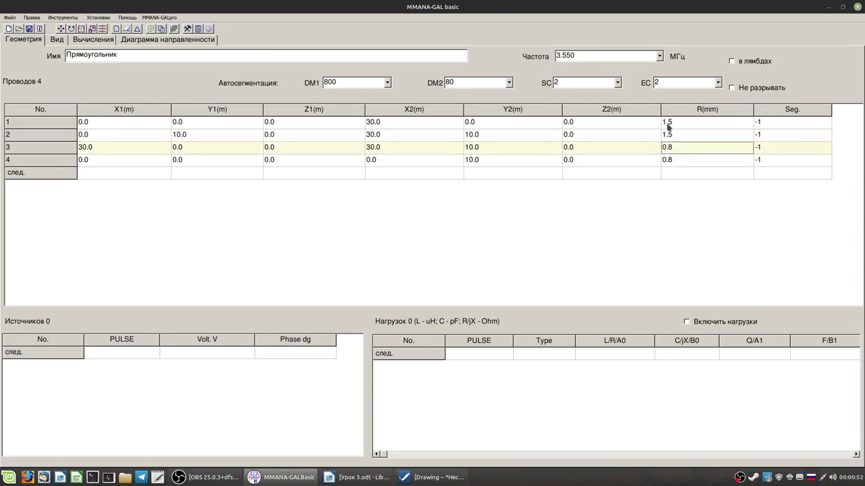
type("1")
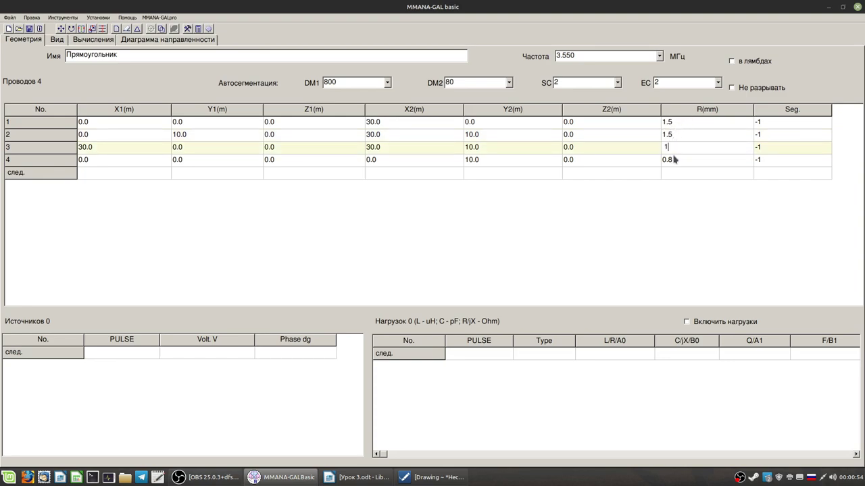
type(".5")
key("Return")
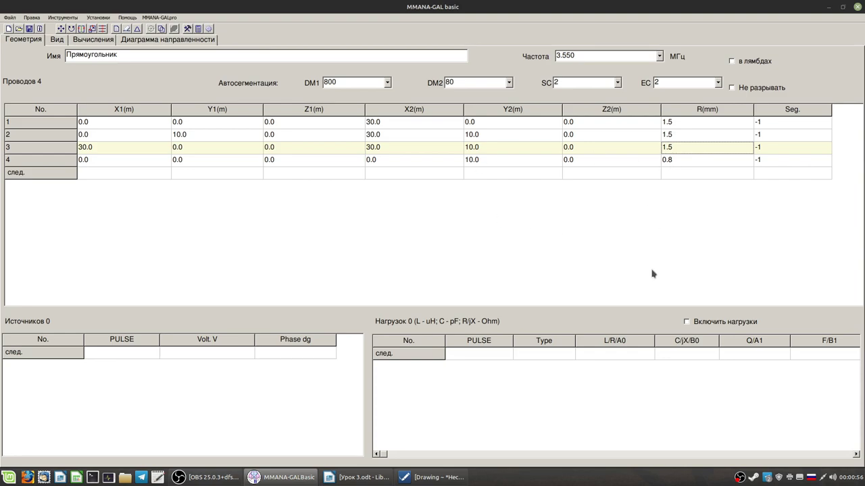
left_click(672, 161)
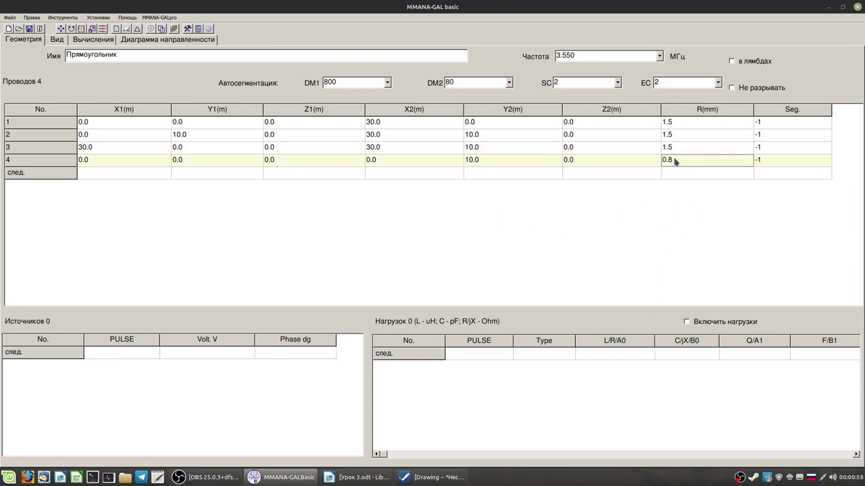
type("1.5")
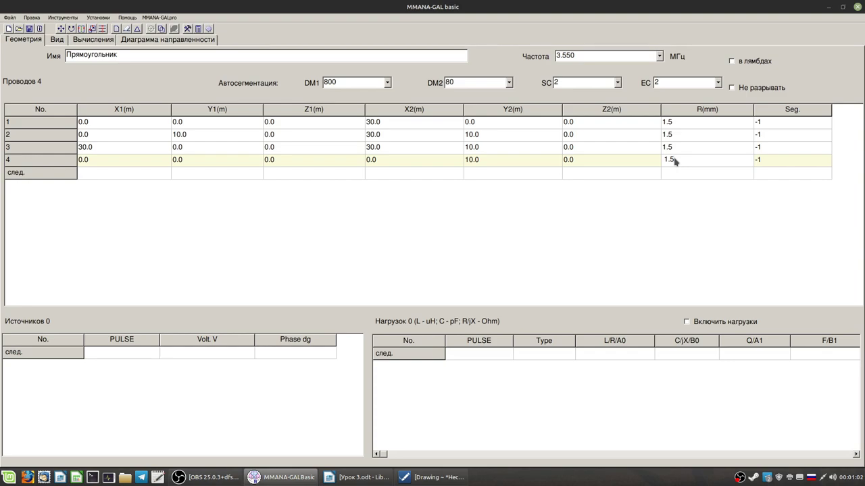
key("Return")
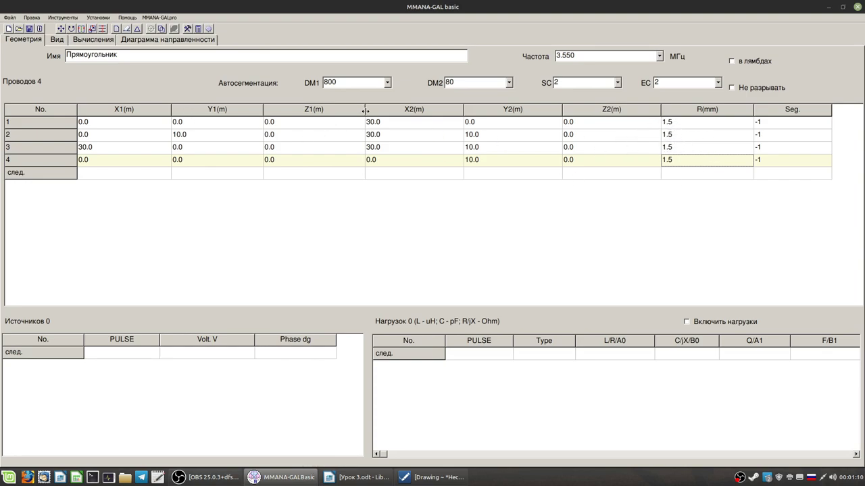
Step: Add a fifth, vertical wire from the origin with Z2 at 10 m and inspect it in 3D
left_click(93, 40)
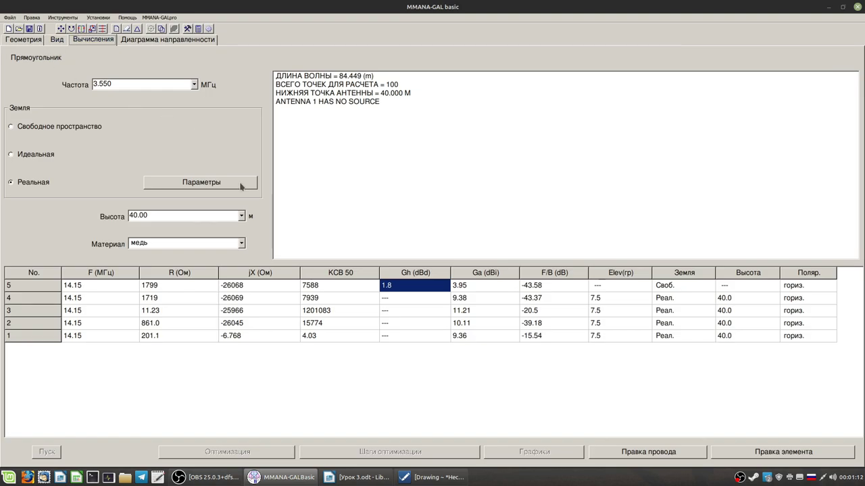
left_click(24, 39)
left_click(409, 174)
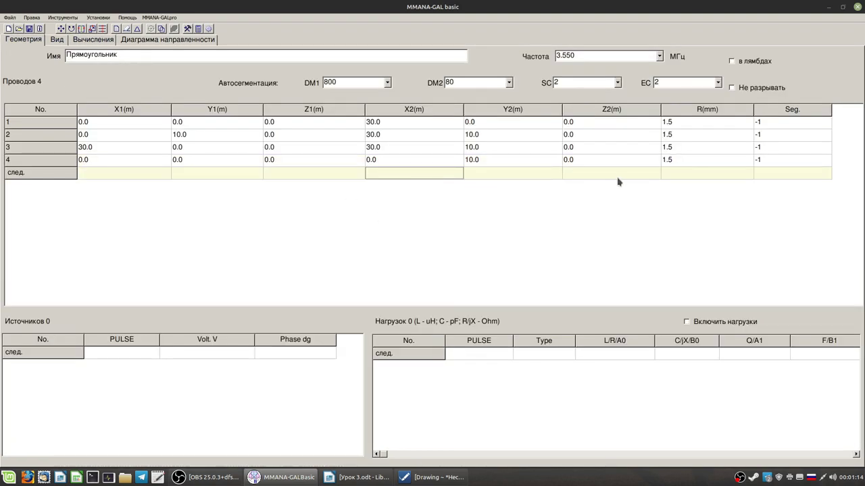
left_click(615, 172)
type("10")
key("Return")
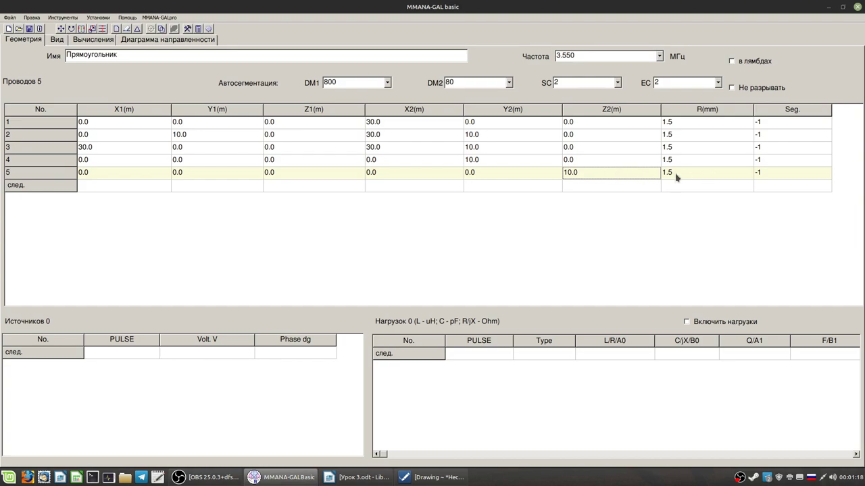
left_click(58, 40)
left_click_drag(511, 305, 519, 302)
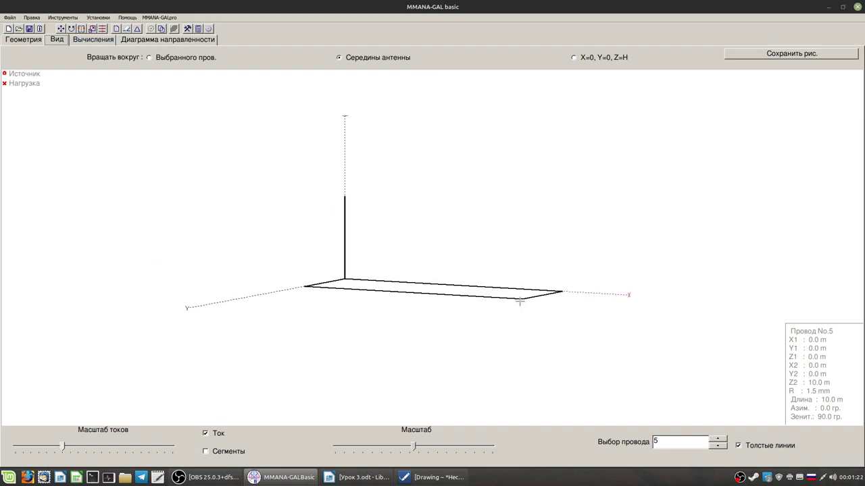
left_click_drag(428, 304, 397, 187)
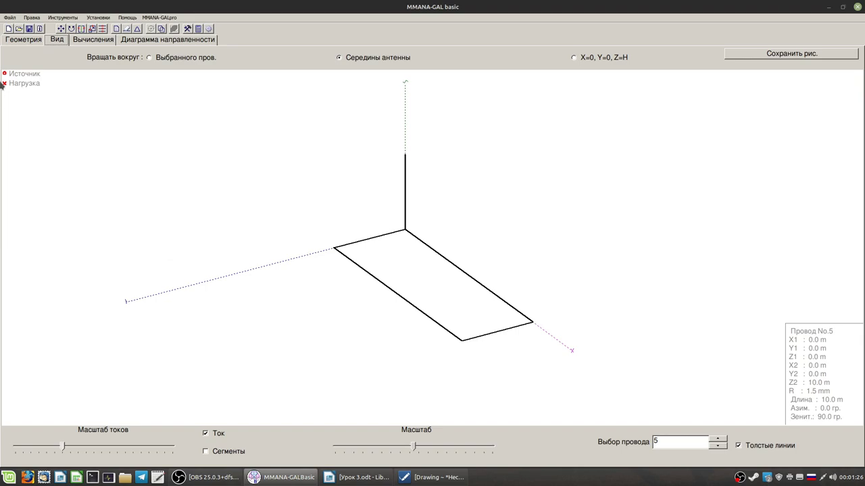
Step: Delete the vertical fifth wire from the geometry table
left_click(23, 40)
right_click(352, 175)
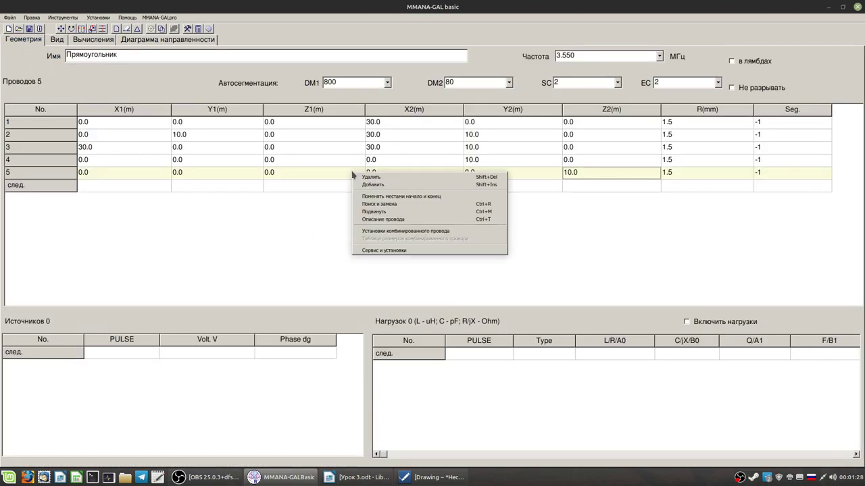
left_click(379, 177)
Step: Examine the four-wire rectangle and its orientation to the axes from several angles in the 3D view
left_click(57, 39)
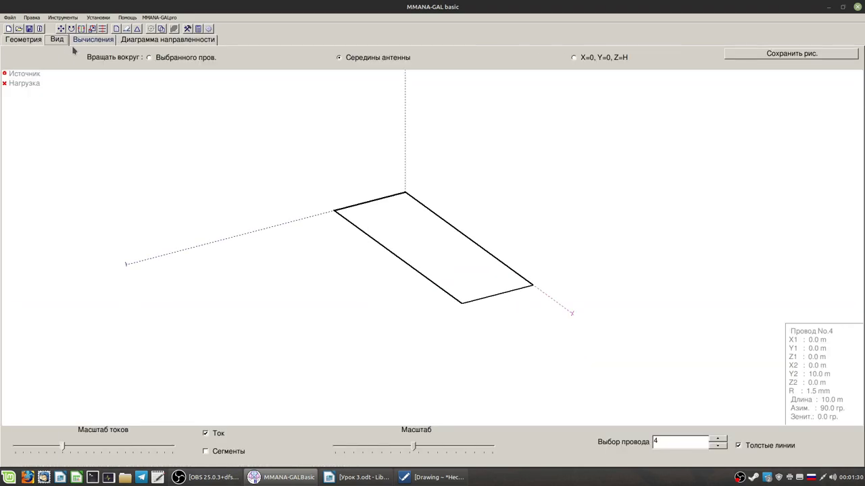
mouse_move(459, 306)
left_mouse_down()
mouse_move(471, 303)
mouse_move(452, 302)
left_mouse_up()
left_click_drag(398, 344, 406, 334)
left_click_drag(485, 291, 506, 304)
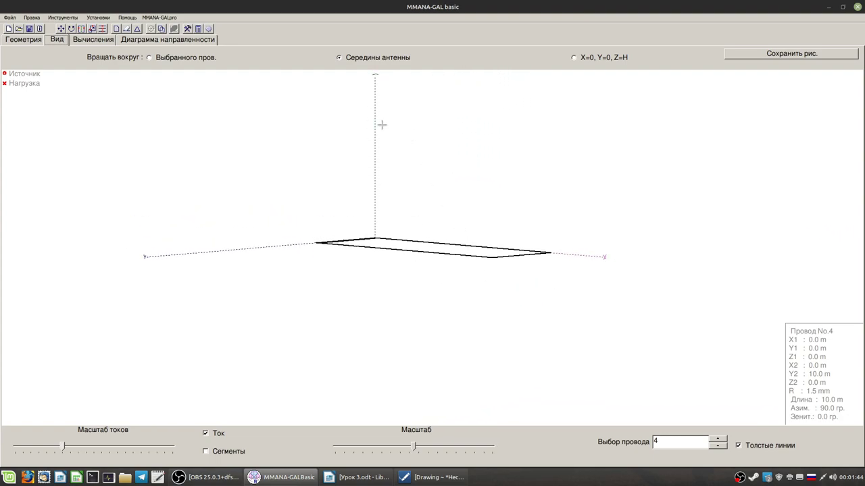
left_click_drag(423, 268, 420, 306)
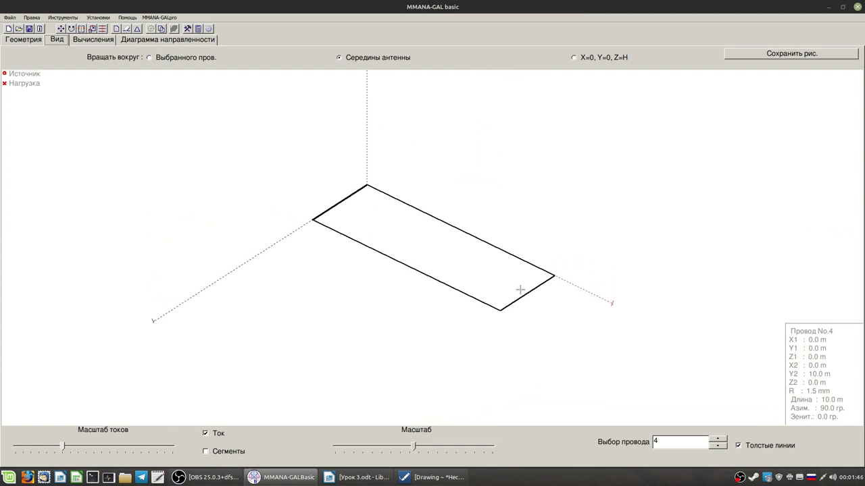
mouse_move(588, 383)
left_mouse_down()
mouse_move(575, 379)
mouse_move(588, 373)
mouse_move(574, 377)
left_mouse_up()
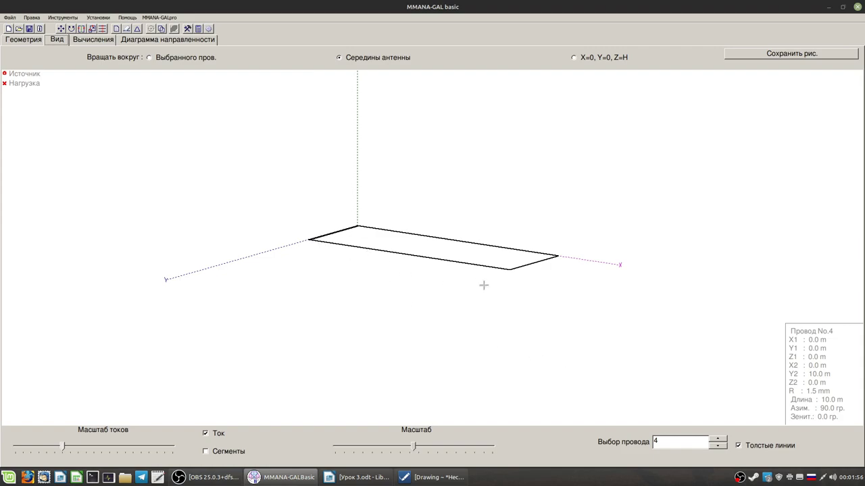
left_click_drag(573, 335, 586, 356)
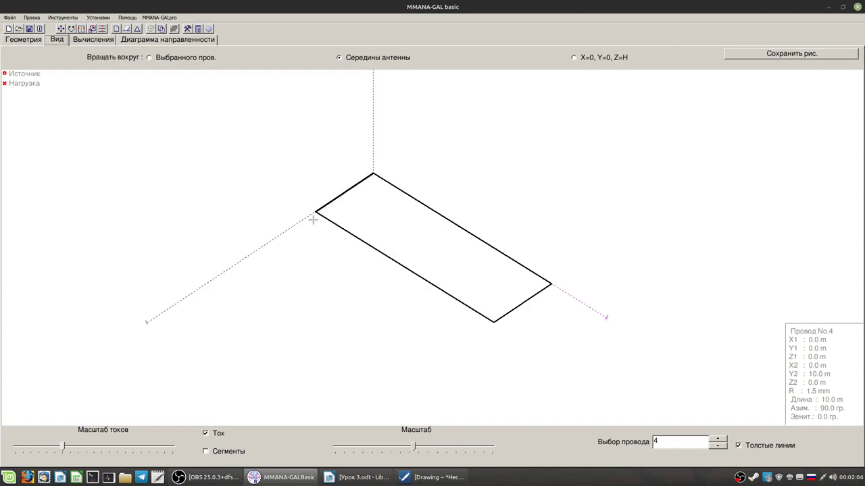
mouse_move(355, 269)
left_mouse_down()
mouse_move(370, 287)
mouse_move(369, 269)
left_mouse_up()
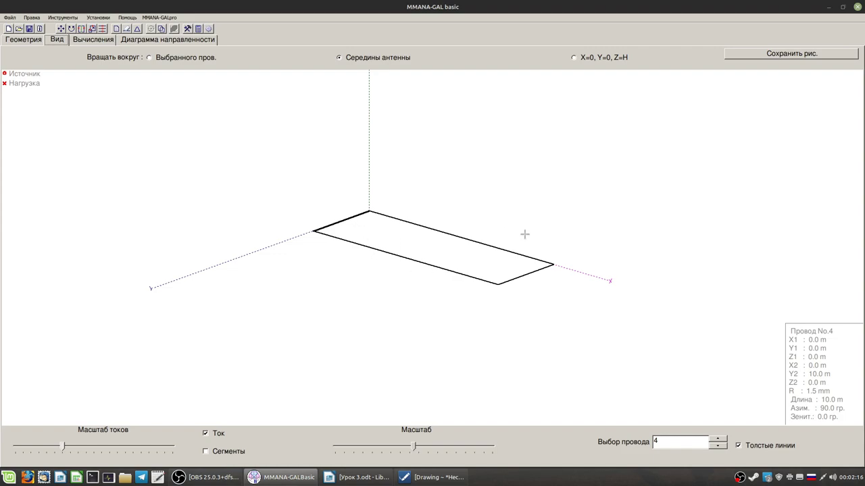
left_click_drag(551, 320, 559, 325)
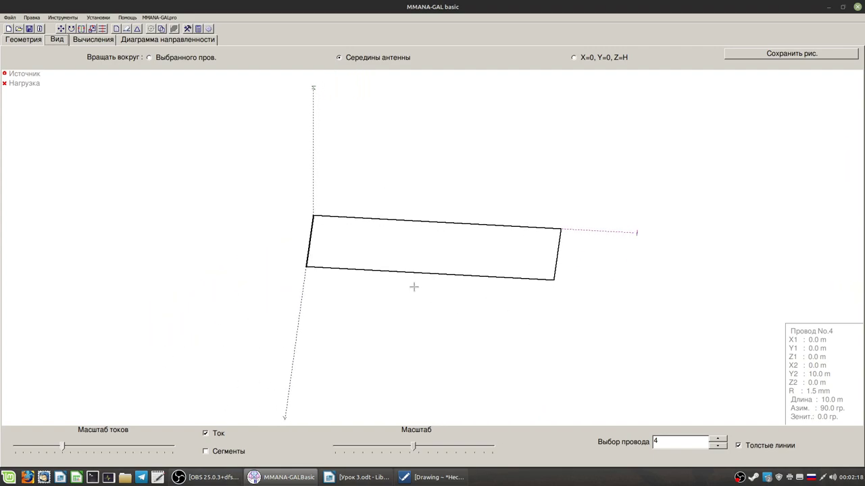
Step: Add a source at the middle of wire 1, the 30 m side along the X axis
left_click_drag(501, 323, 469, 264)
right_click(435, 226)
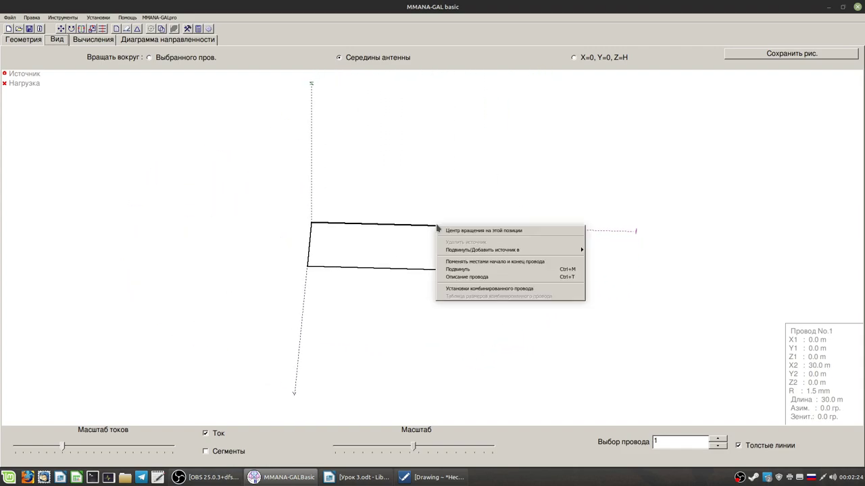
mouse_move(503, 251)
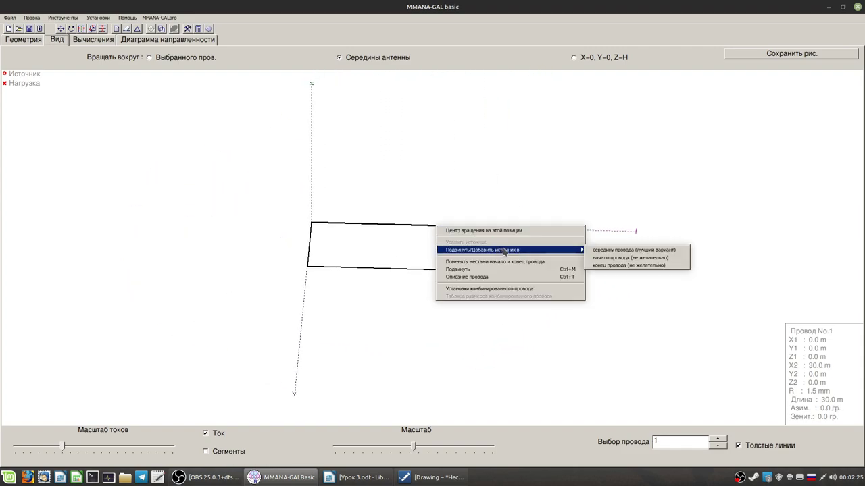
left_click(635, 250)
mouse_move(585, 356)
left_mouse_down()
mouse_move(546, 355)
mouse_move(583, 349)
mouse_move(568, 354)
left_mouse_up()
mouse_move(553, 351)
left_mouse_down()
mouse_move(588, 355)
mouse_move(556, 356)
left_mouse_up()
Step: Calculate the antenna at 3.55 MHz and check the impedance in the results table
left_click(92, 39)
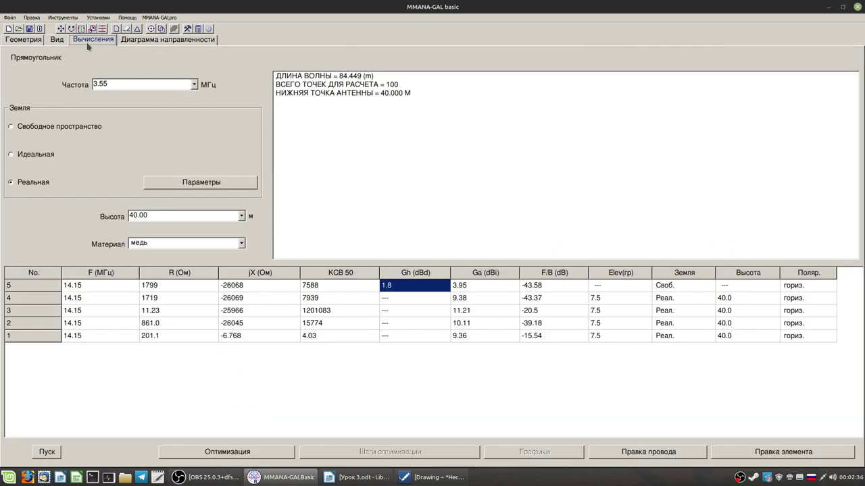
left_click(49, 452)
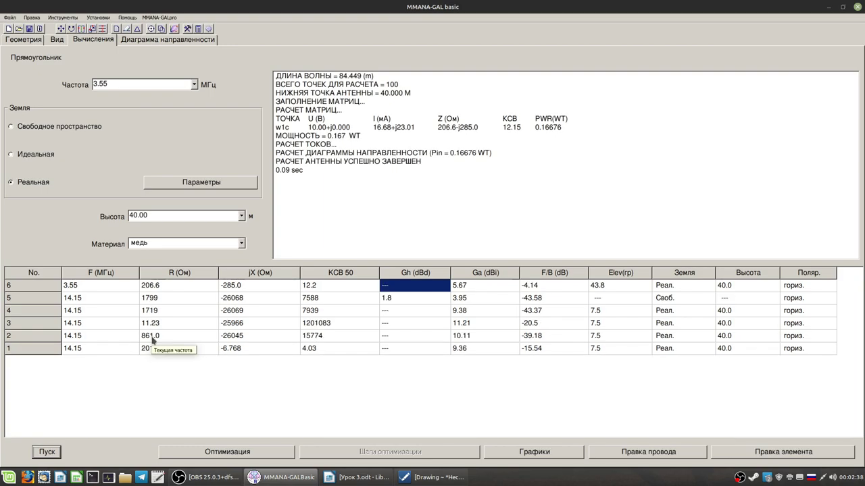
left_click(159, 287)
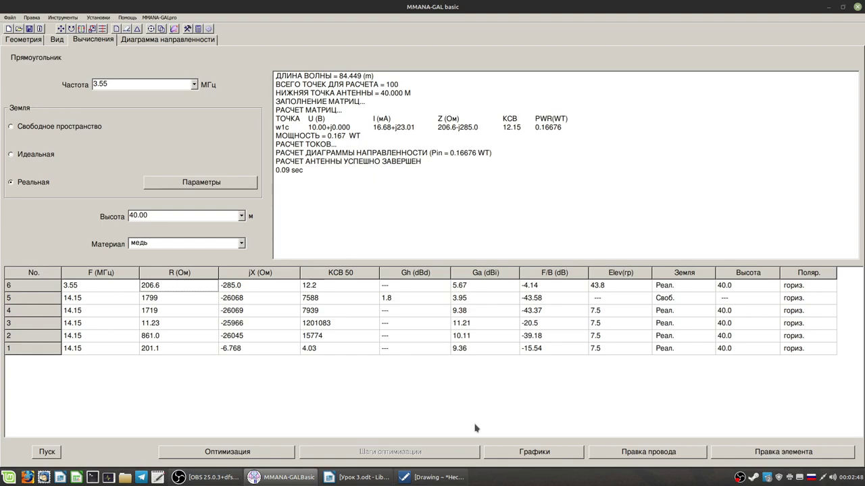
left_click(159, 300)
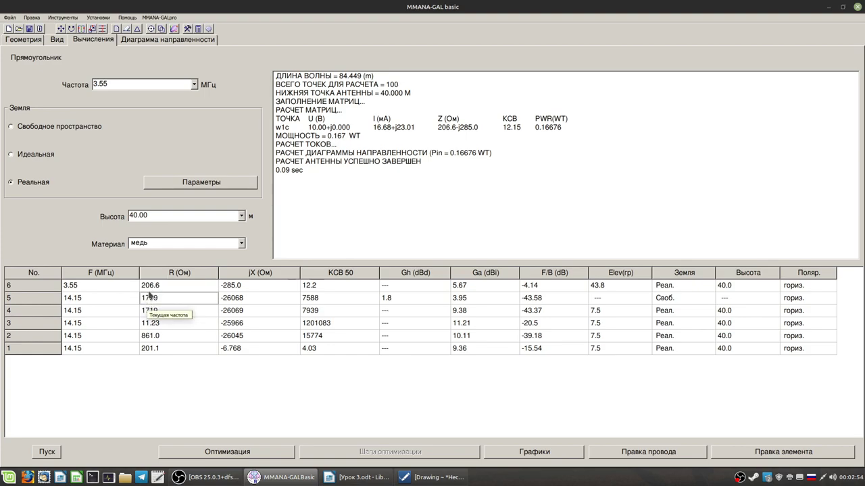
Step: Calculate the antenna at 7.150 MHz and again at 7.050 MHz
left_click(194, 85)
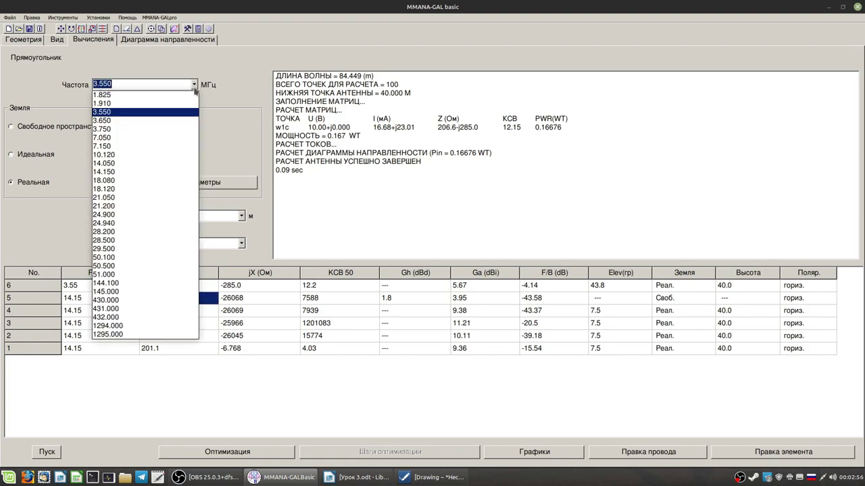
left_click(132, 146)
left_click(52, 457)
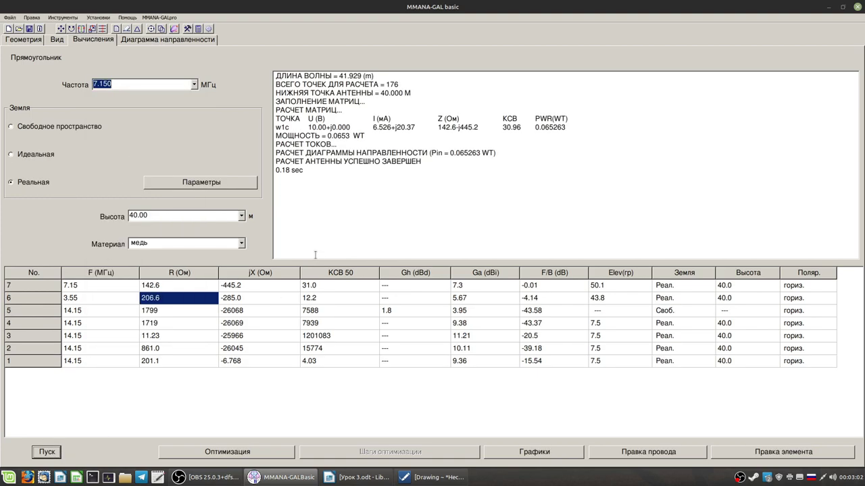
left_click(195, 86)
left_click(150, 133)
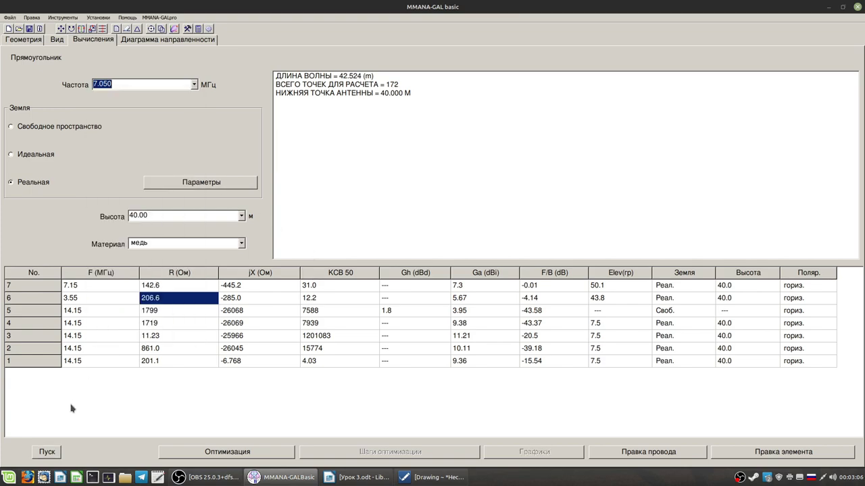
left_click(40, 453)
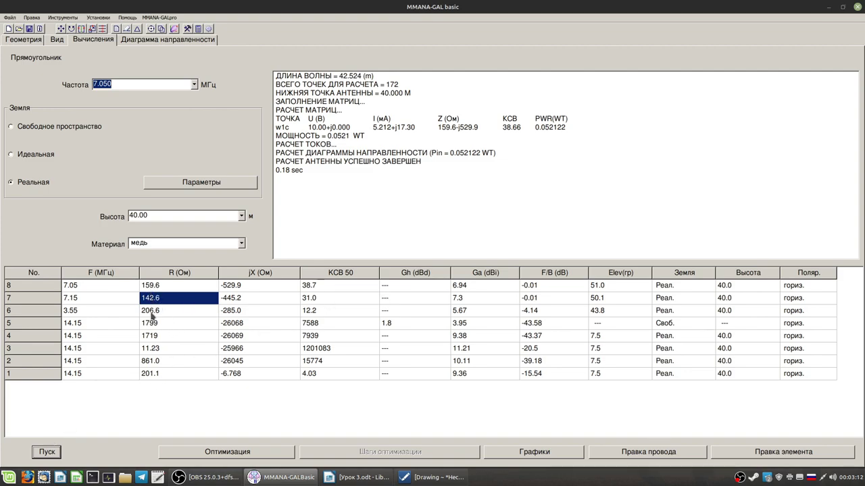
Step: Calculate the antenna at 14.150 MHz and again at 18.120 MHz
left_click(195, 85)
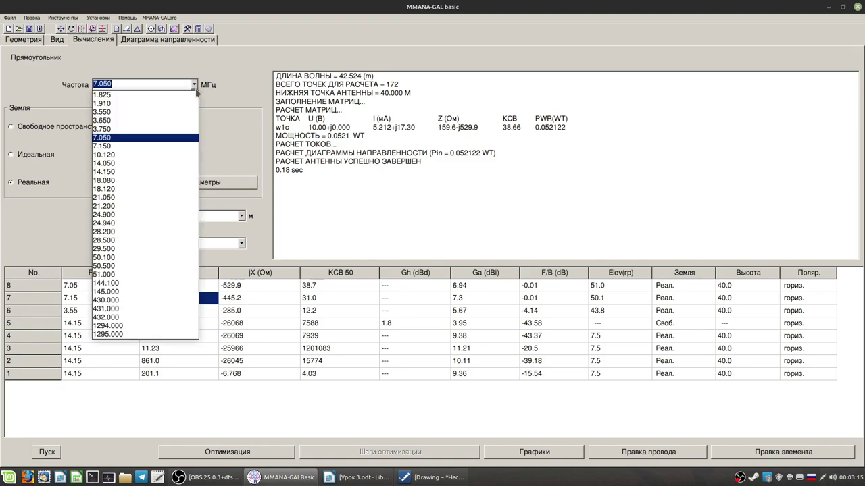
left_click(166, 172)
left_click(46, 452)
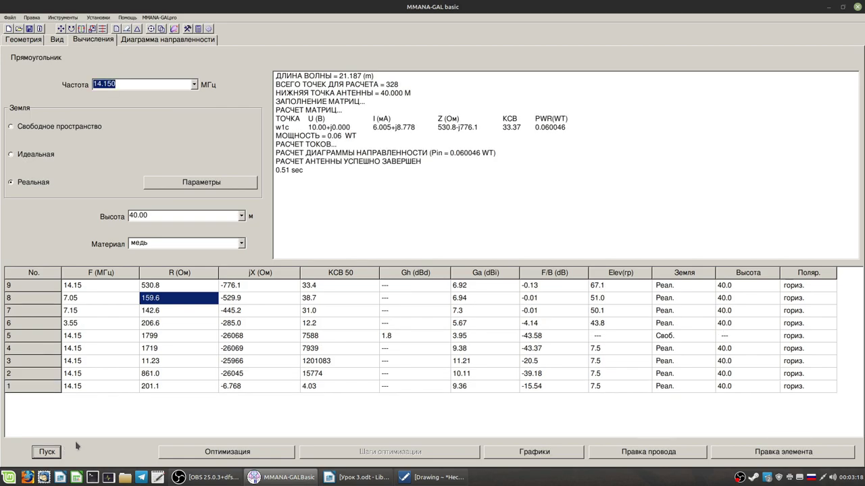
left_click(158, 297)
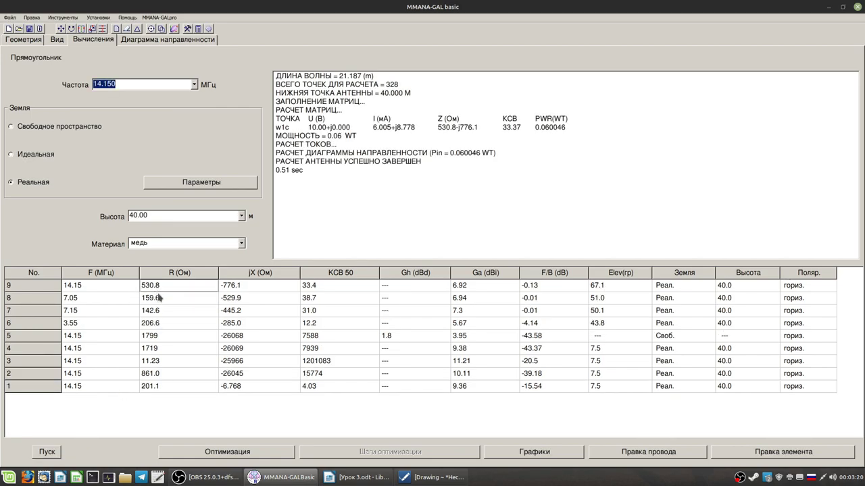
left_click(194, 85)
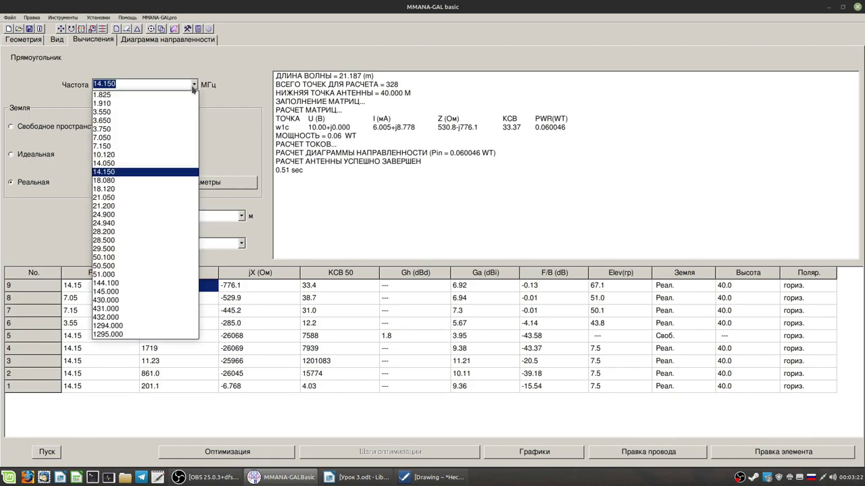
left_click(126, 188)
left_click(47, 452)
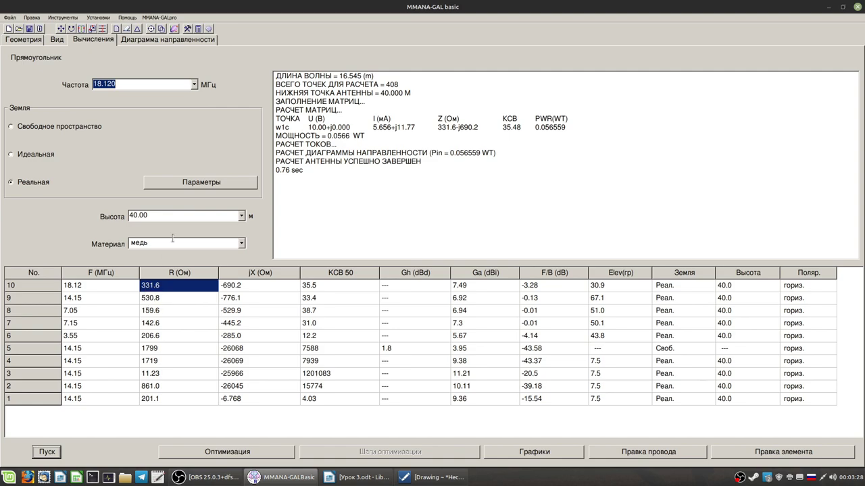
Step: Calculate the antenna at 21.200 MHz and again at 24.900 MHz
left_click(194, 84)
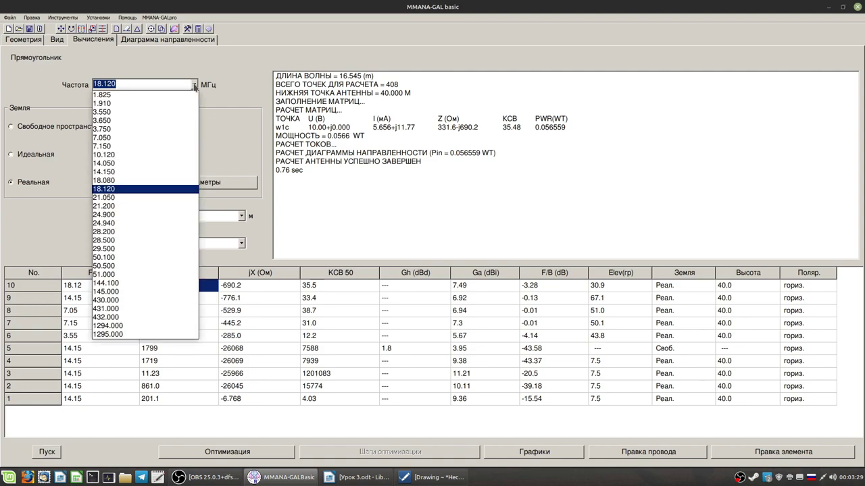
left_click(115, 206)
left_click(49, 451)
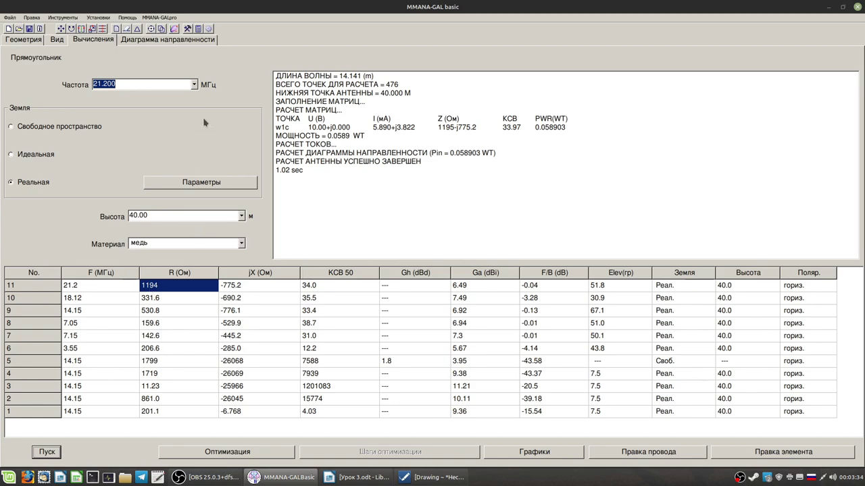
left_click(194, 85)
left_click(137, 215)
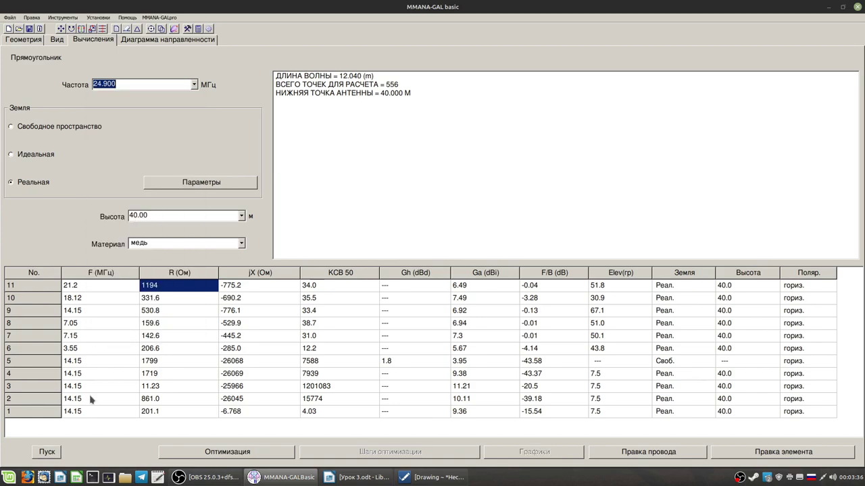
left_click(50, 452)
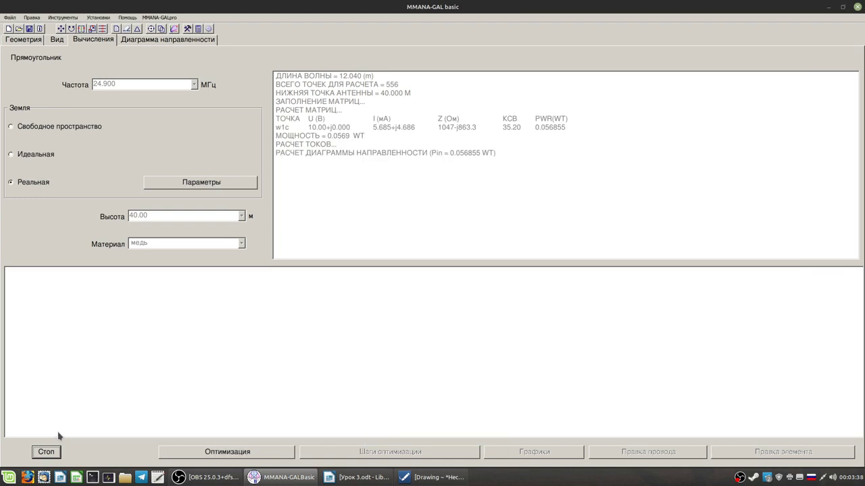
Step: Calculate the antenna at 28.200 MHz and again at 28.500 MHz
left_click(198, 86)
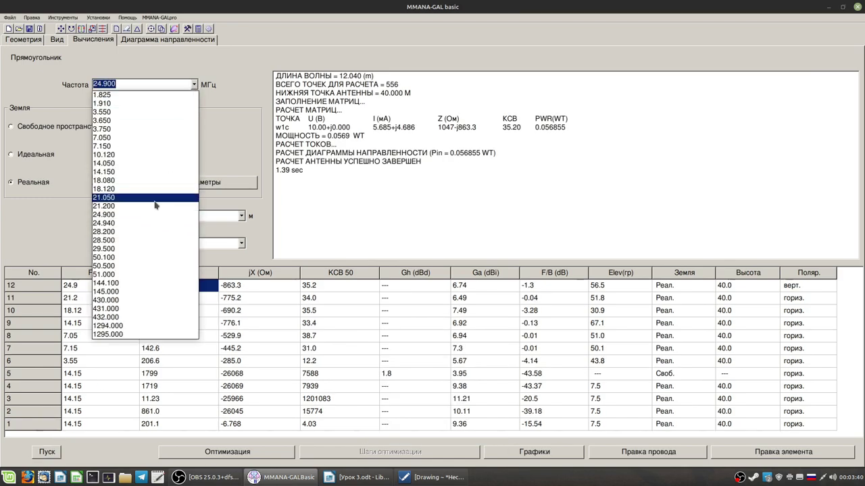
left_click(129, 230)
left_click(50, 452)
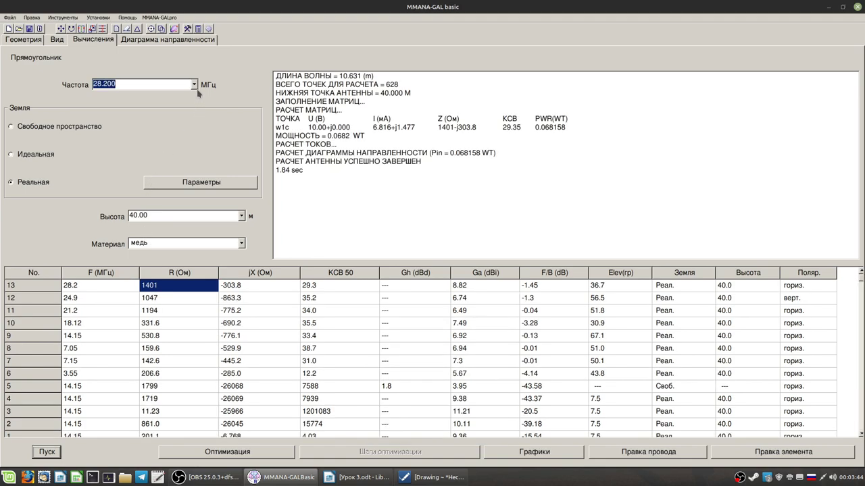
left_click(195, 85)
left_click(125, 243)
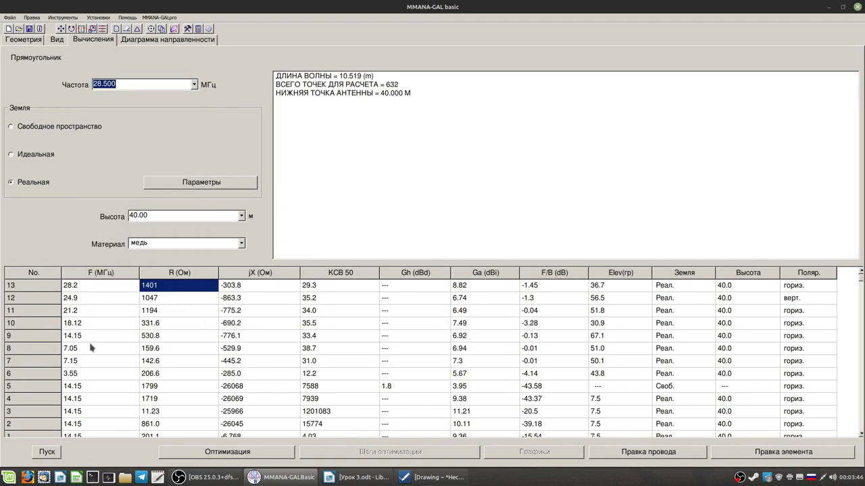
left_click(49, 452)
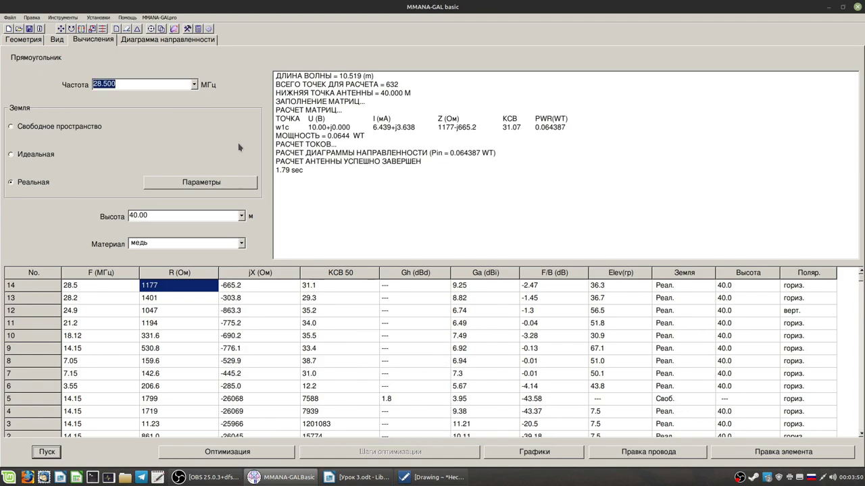
Step: Set the frequency back to 3.550 MHz and recalculate the antenna
left_click(111, 85)
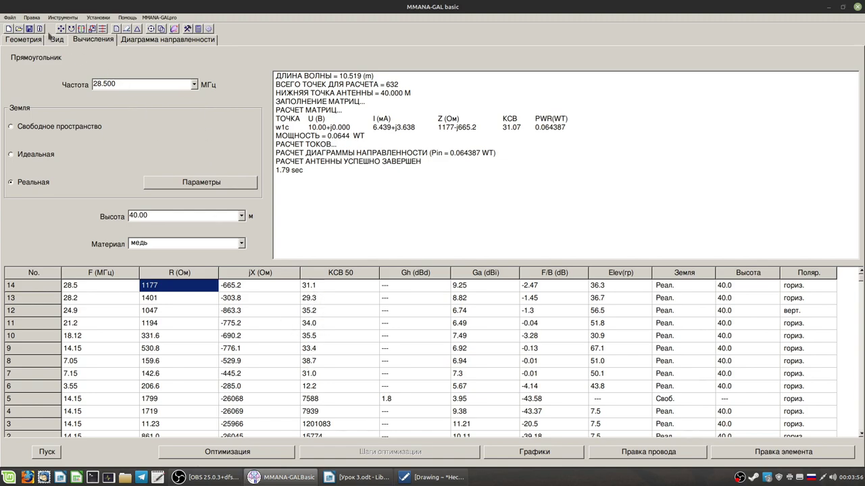
left_click(194, 84)
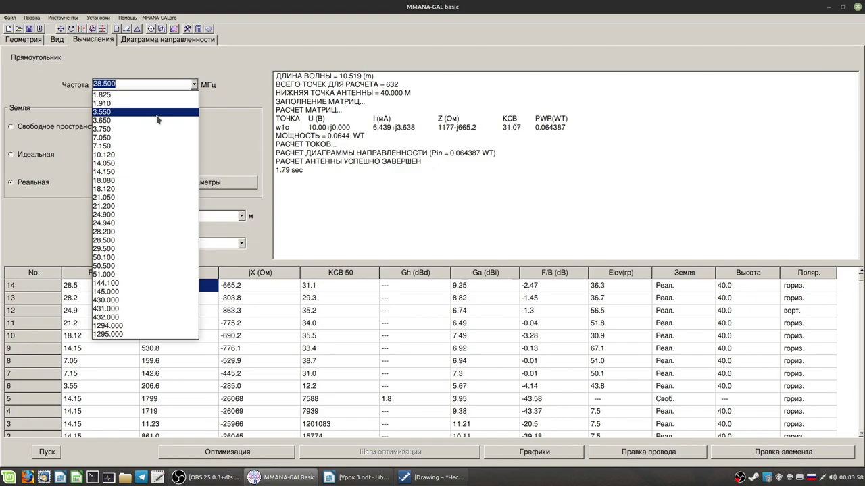
left_click(159, 118)
left_click(56, 452)
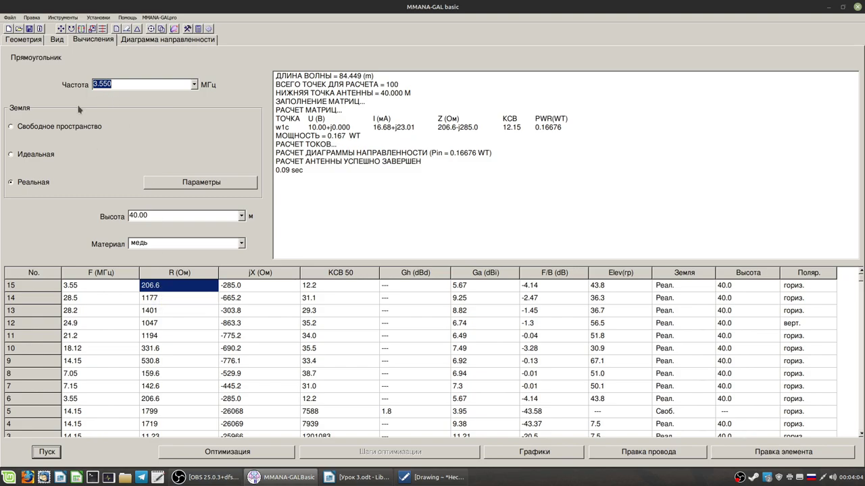
Step: Switch to the LibreOffice Writer document Урок 3.odt, highlight the question "Какое сопротивление у петлевого вибратора?" and return to MMANA-GAL
left_click(352, 477)
left_click_drag(295, 223, 547, 258)
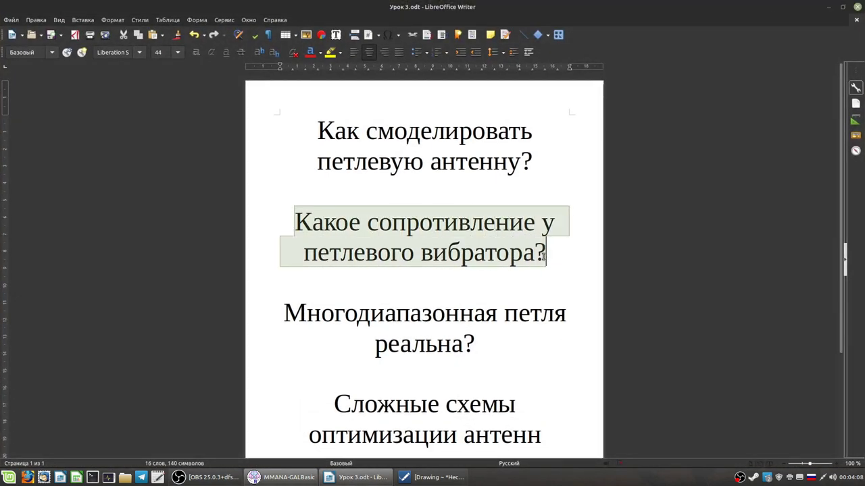
left_click(551, 260)
left_click(829, 7)
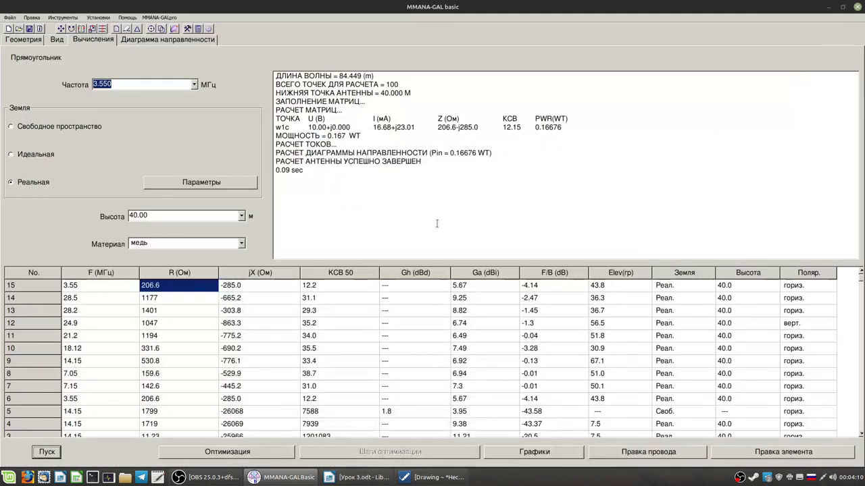
Step: Inspect the loop's currents in 3D, remove the source from wire 1 and add one at the middle of the 10 m wire 4
left_click(57, 39)
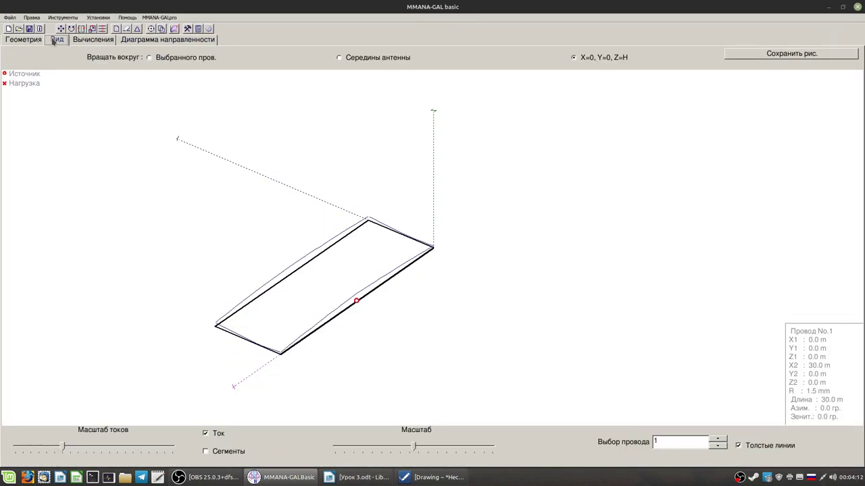
left_click_drag(365, 327, 464, 344)
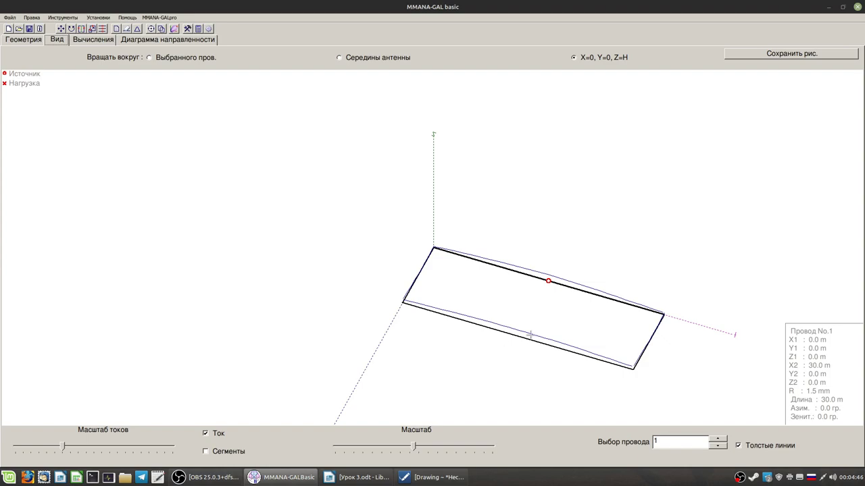
left_click_drag(597, 327, 674, 332)
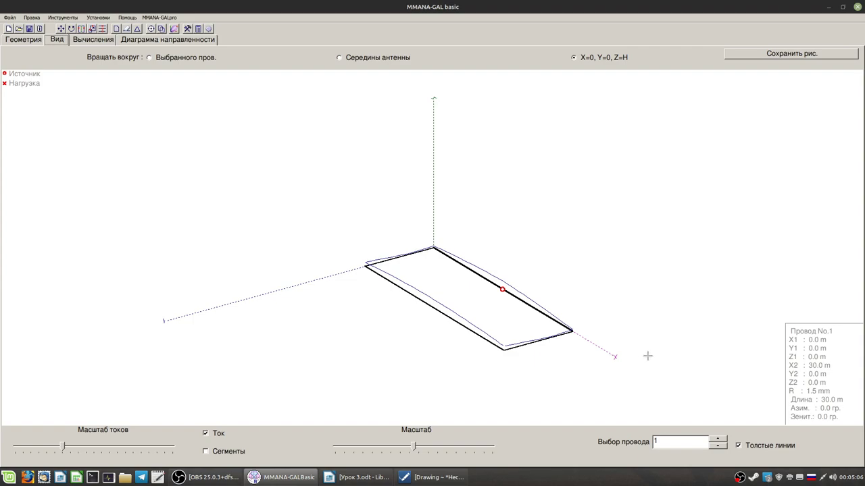
left_click_drag(606, 326, 537, 287)
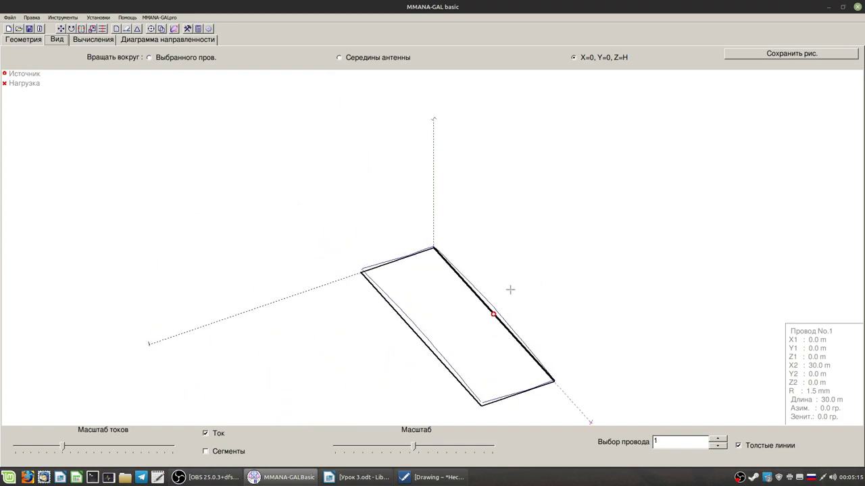
right_click(477, 296)
left_click(483, 315)
right_click(396, 260)
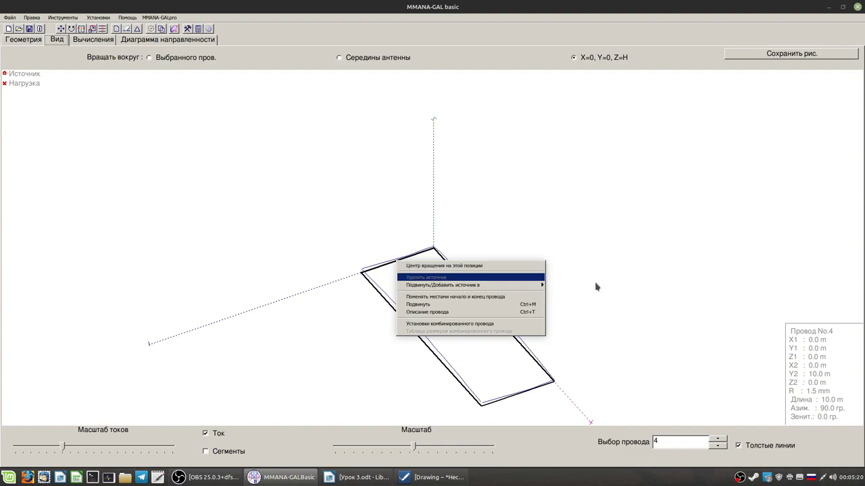
mouse_move(520, 286)
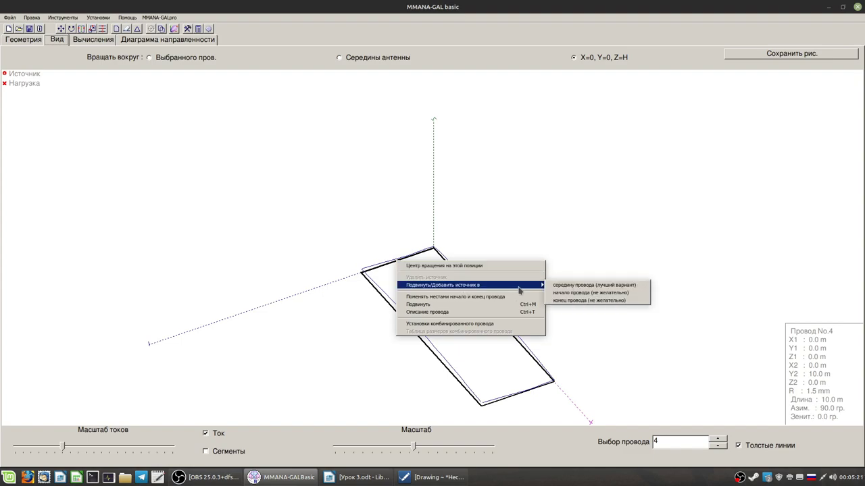
left_click(569, 285)
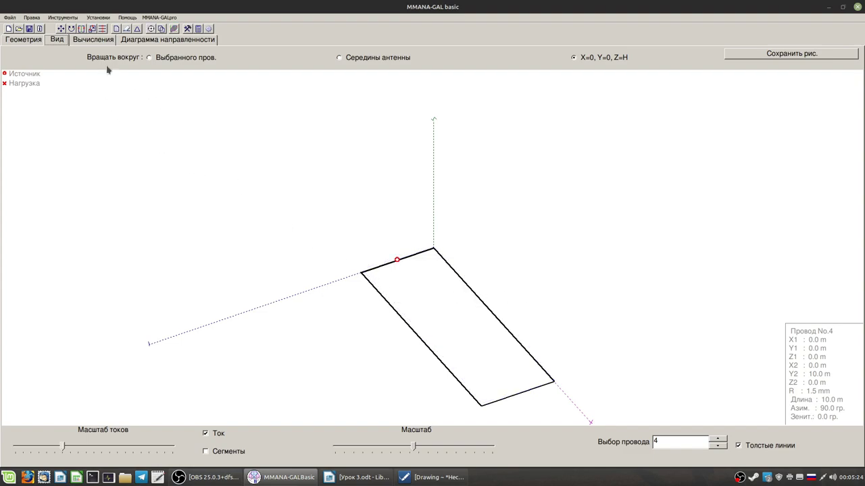
Step: Recalculate the antenna at 3.55 MHz with the source at the middle of wire 4
left_click(94, 40)
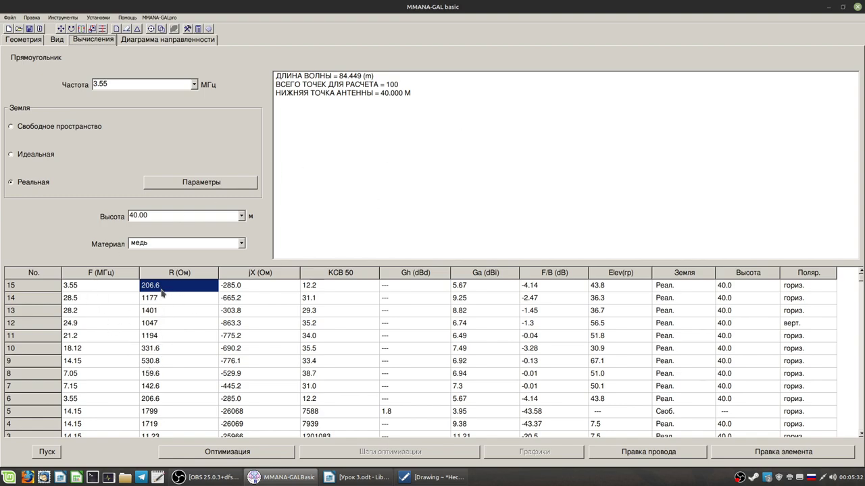
left_click(47, 453)
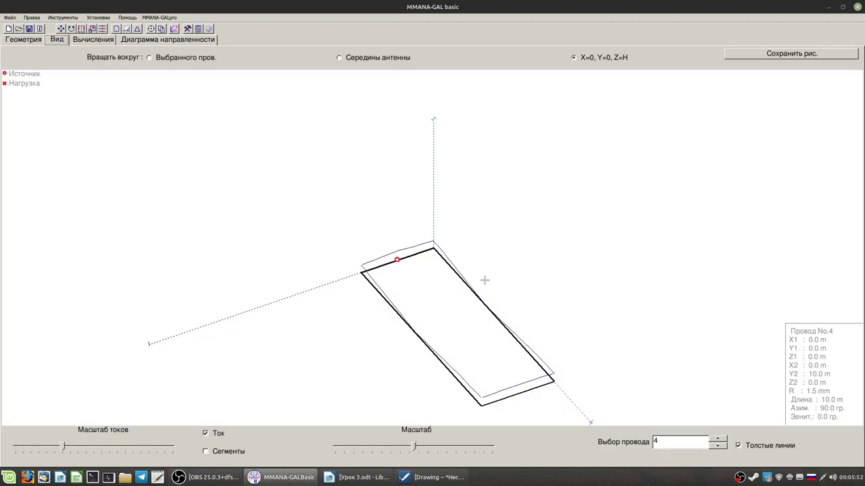
Step: Remove the source from the 10 m wire 4
right_click(452, 268)
mouse_move(525, 295)
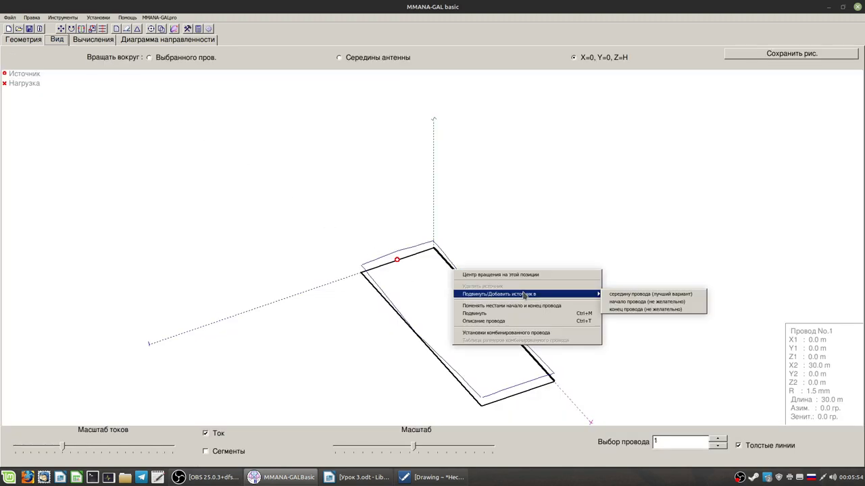
right_click(406, 258)
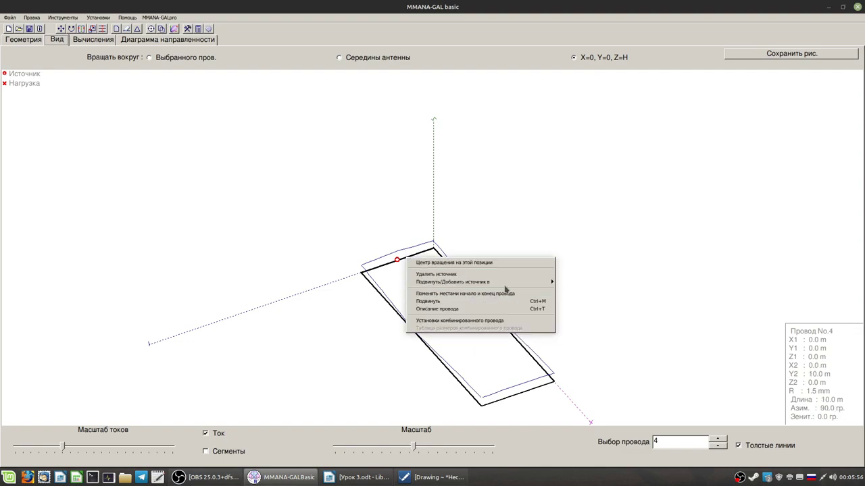
mouse_move(512, 283)
left_click(614, 285)
left_click_drag(465, 335, 481, 331)
right_click(450, 285)
left_click(463, 290)
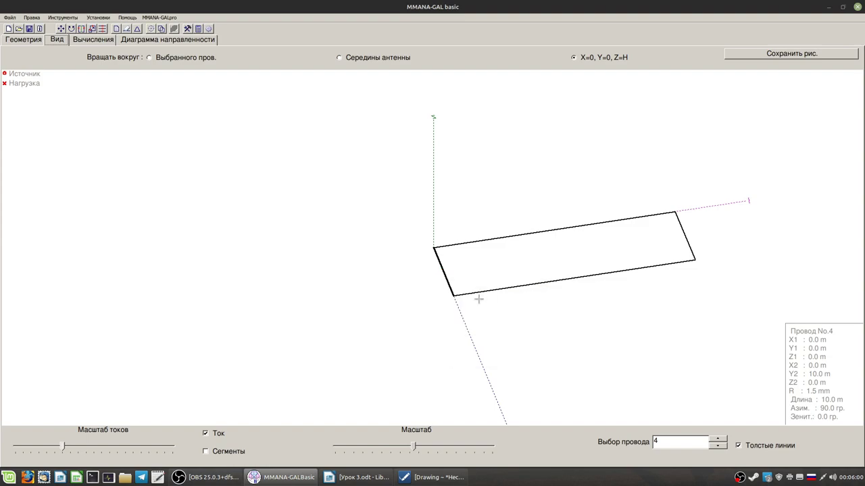
Step: Add a source at the start of the 30 m wire 1 and recalculate the antenna
right_click(450, 244)
mouse_move(504, 271)
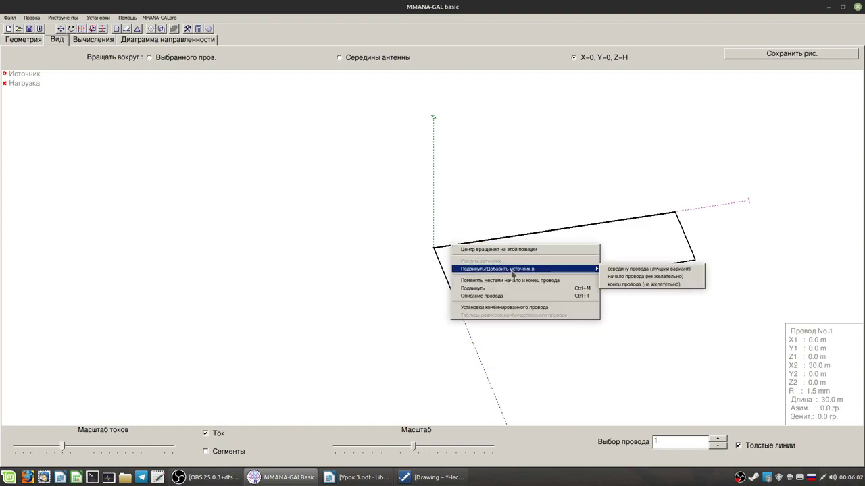
left_click(637, 277)
left_click_drag(571, 335, 565, 335)
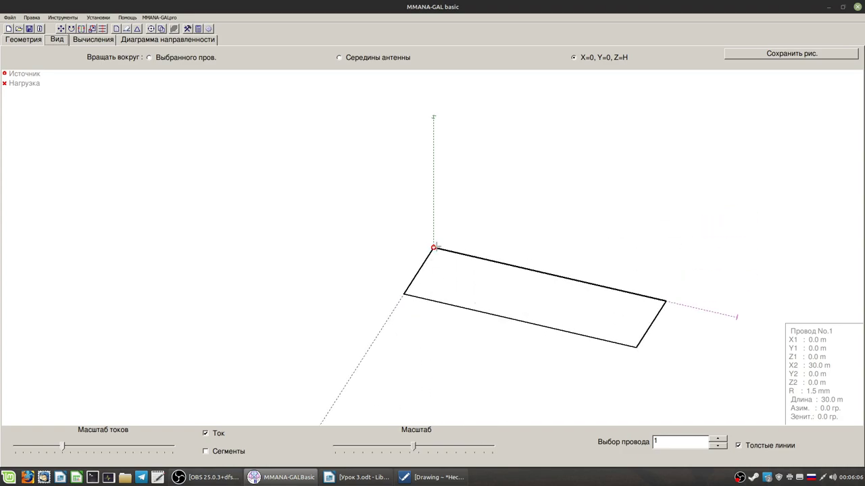
left_click(93, 39)
left_click(50, 456)
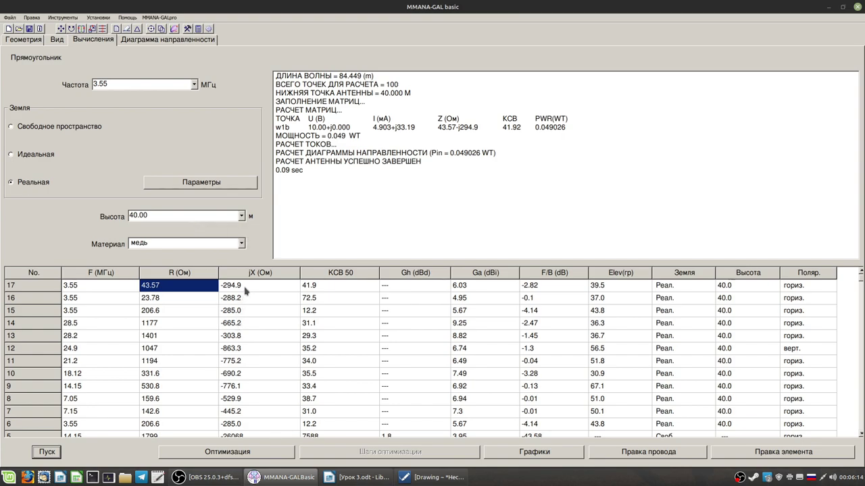
Step: Set the antenna height to 12 m and recalculate
left_click(241, 216)
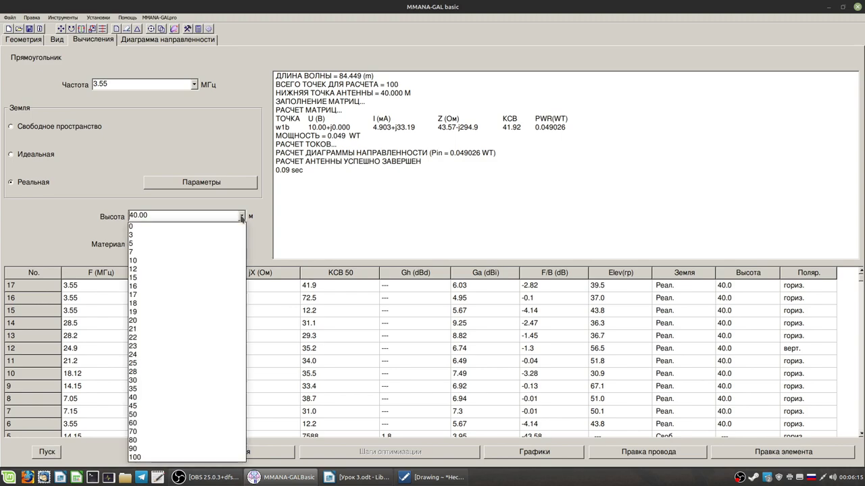
left_click(161, 270)
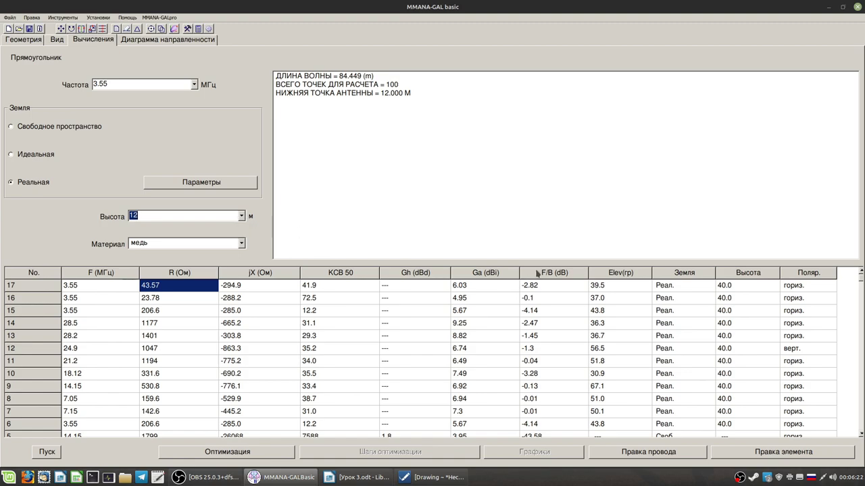
left_click(46, 451)
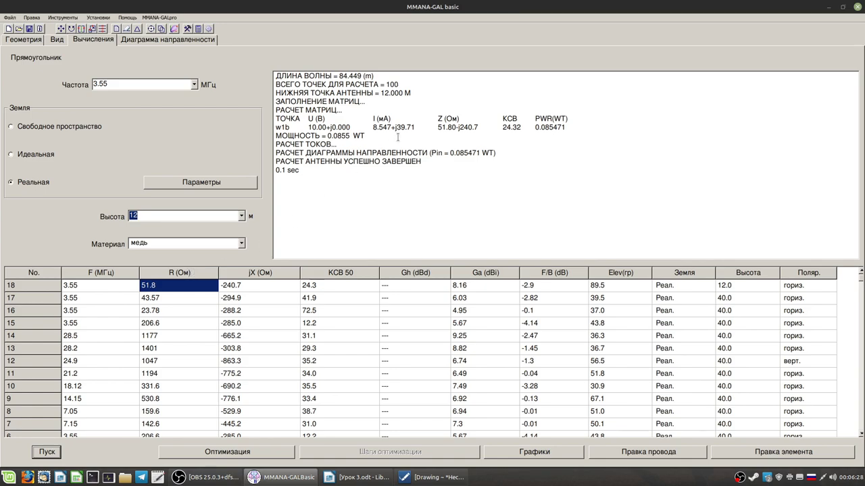
Step: Examine the current distribution along the loop's sides in 3D with the corner source
left_click(56, 41)
left_click_drag(591, 357, 560, 355)
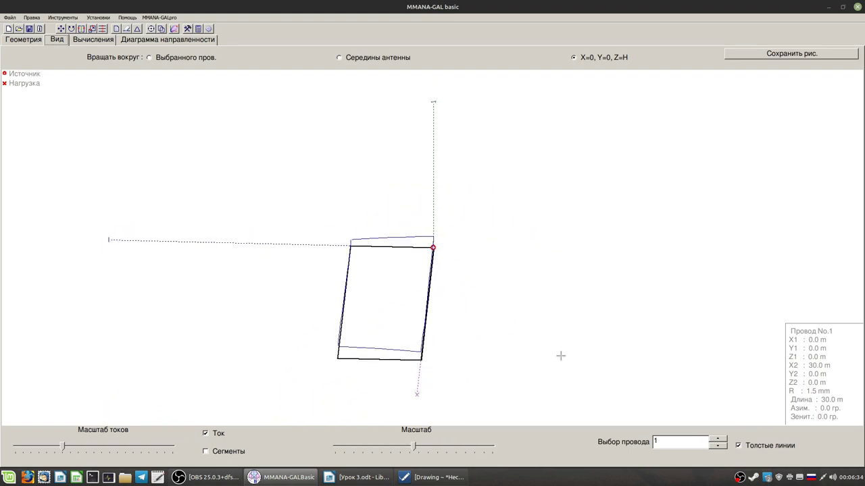
left_click_drag(369, 368, 368, 371)
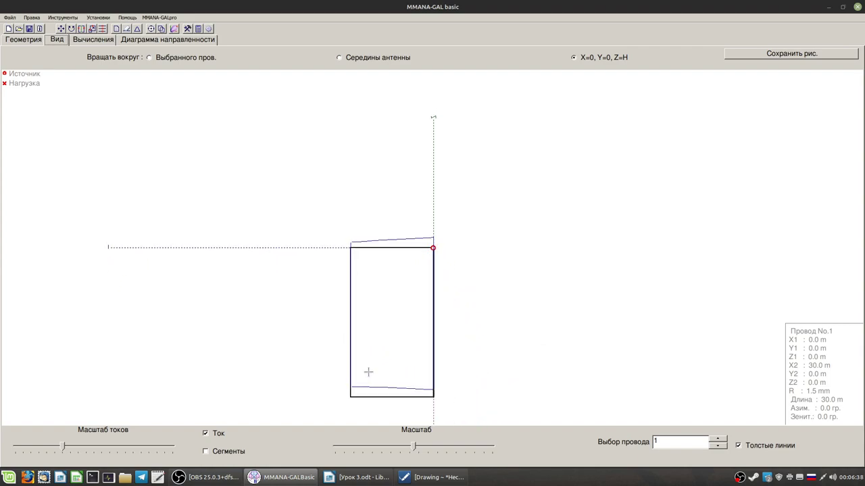
left_click_drag(368, 371, 549, 359)
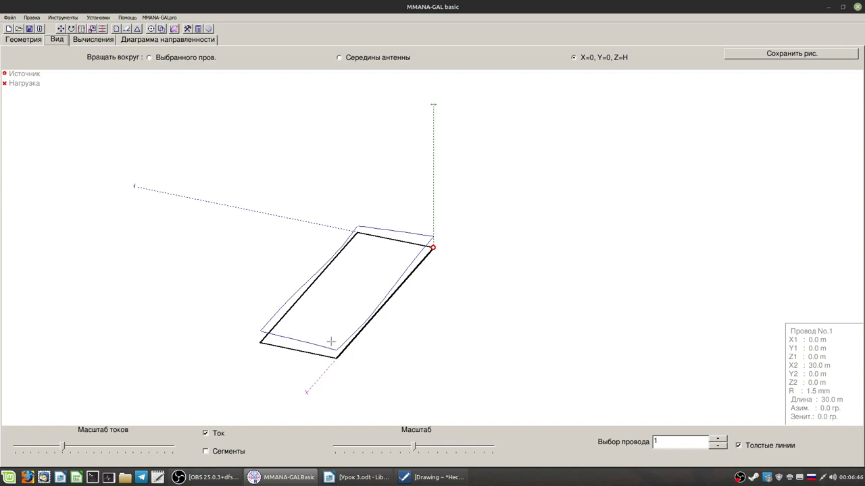
left_click_drag(403, 380, 419, 374)
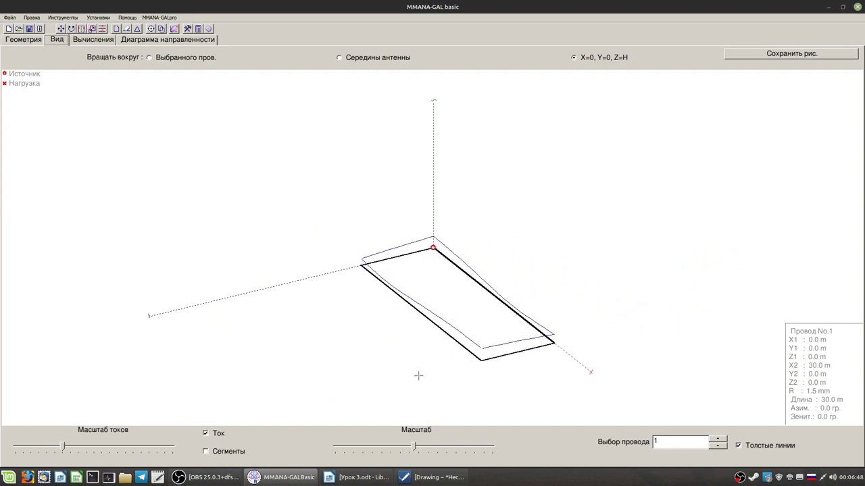
left_click_drag(534, 364, 531, 360)
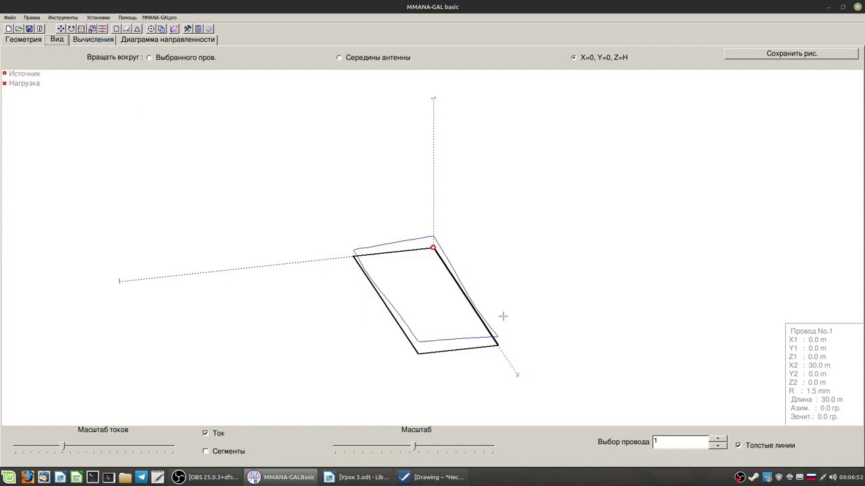
left_click(89, 38)
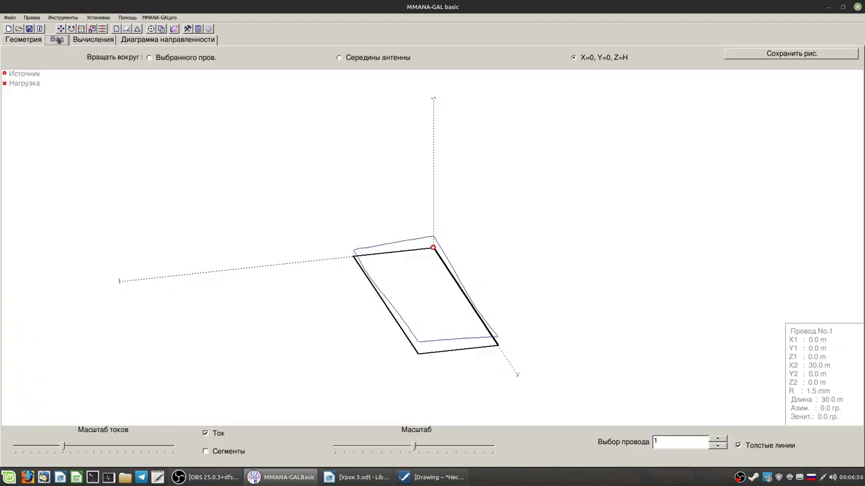
left_click(57, 40)
Step: Plot the corner-fed loop's SWR over a 2000 kHz band with additional points, and close the graphs
left_click(86, 40)
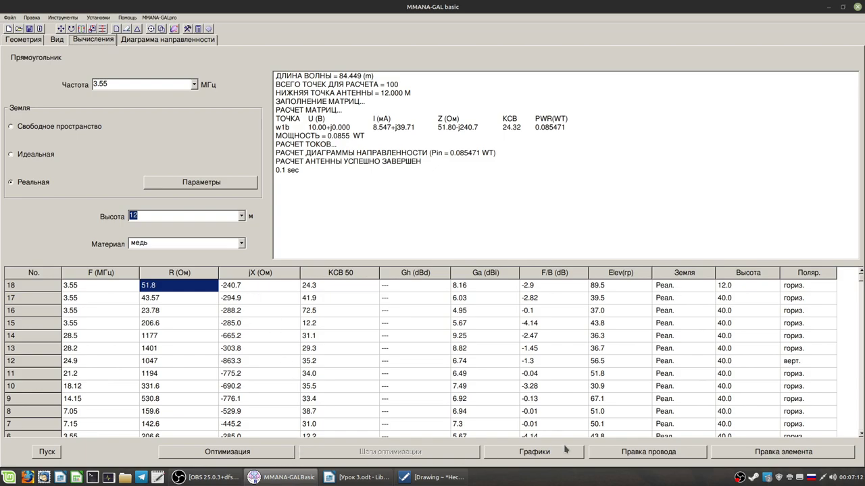
left_click(537, 454)
left_click(296, 146)
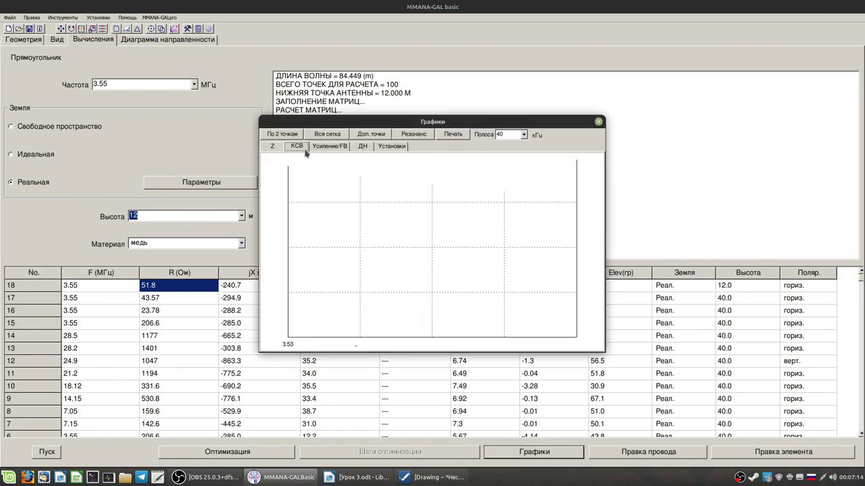
left_click(523, 135)
left_click(506, 208)
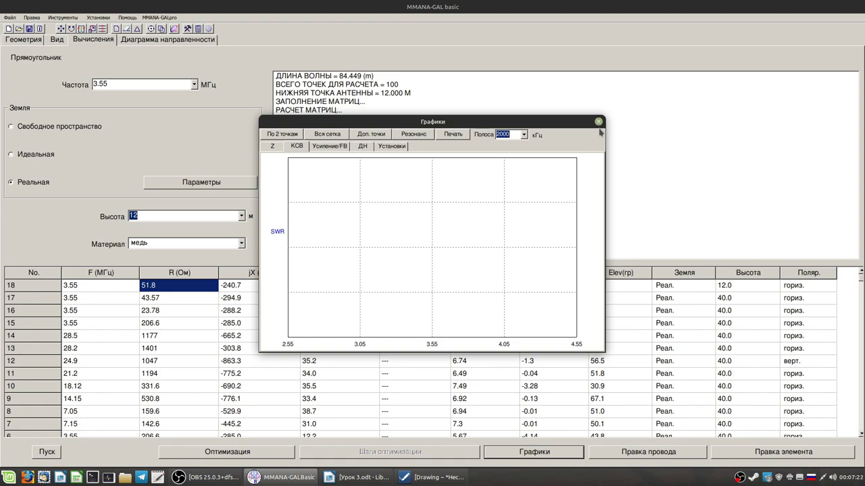
key("alt+shift")
left_click(370, 135)
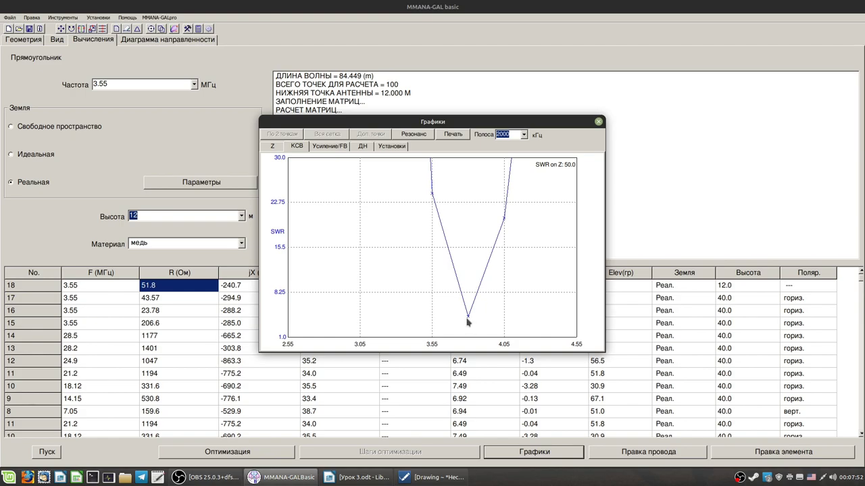
left_click(598, 121)
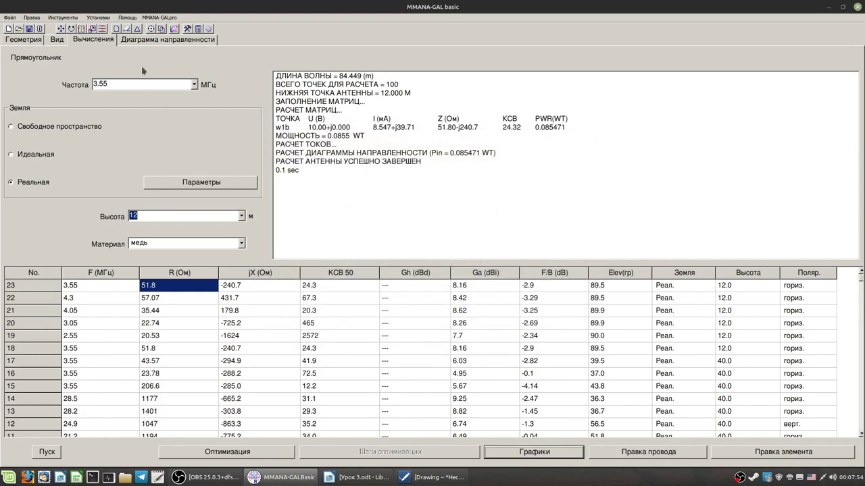
Step: Delete the source at the start of wire 1, add one at the wire's middle and recalculate the antenna
left_click(57, 39)
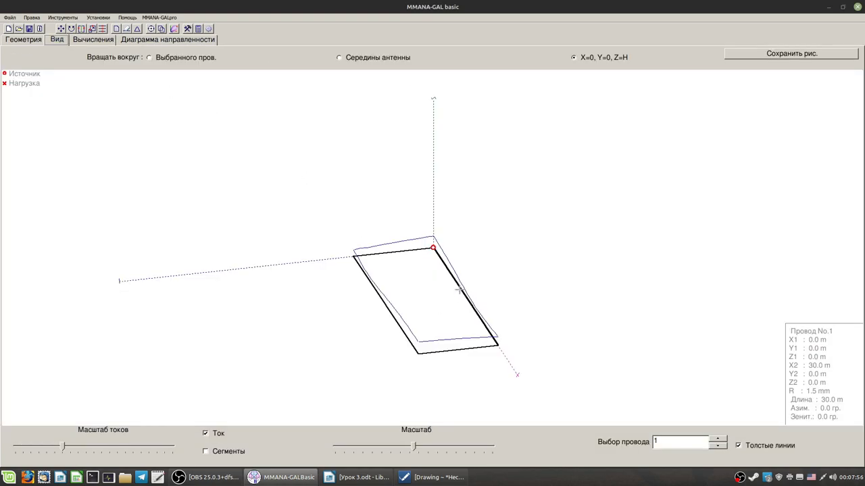
right_click(433, 248)
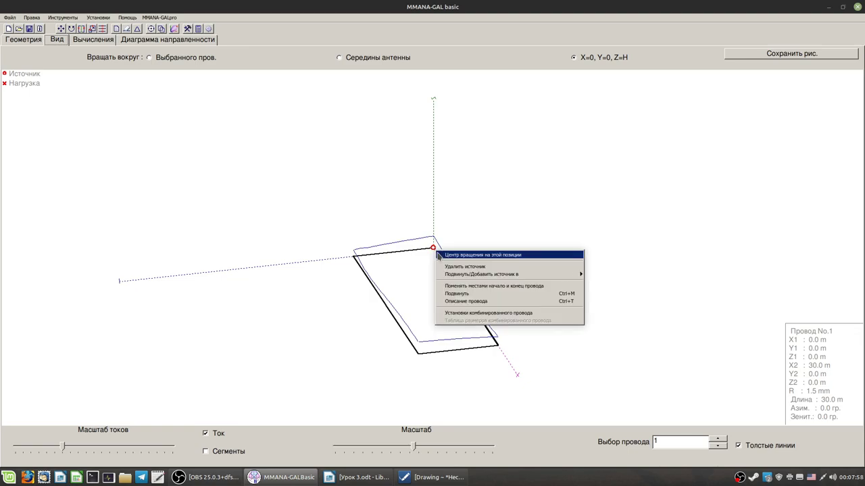
left_click(476, 266)
left_click_drag(457, 277, 432, 318)
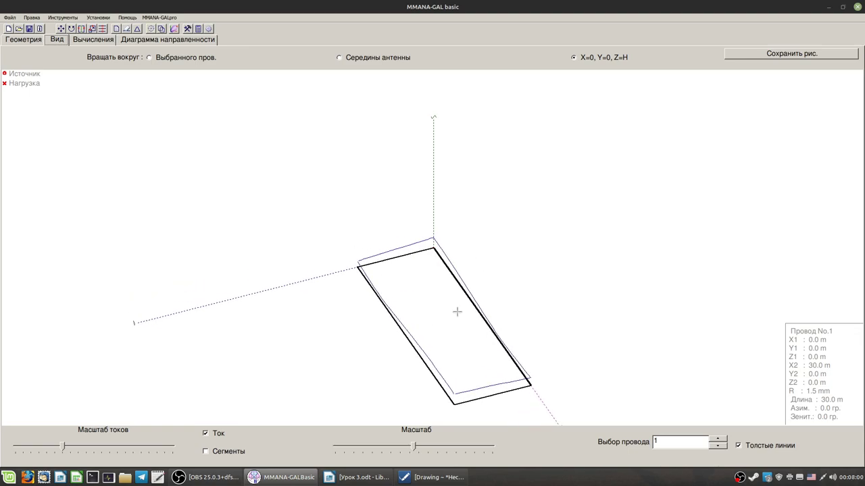
right_click(475, 306)
mouse_move(510, 331)
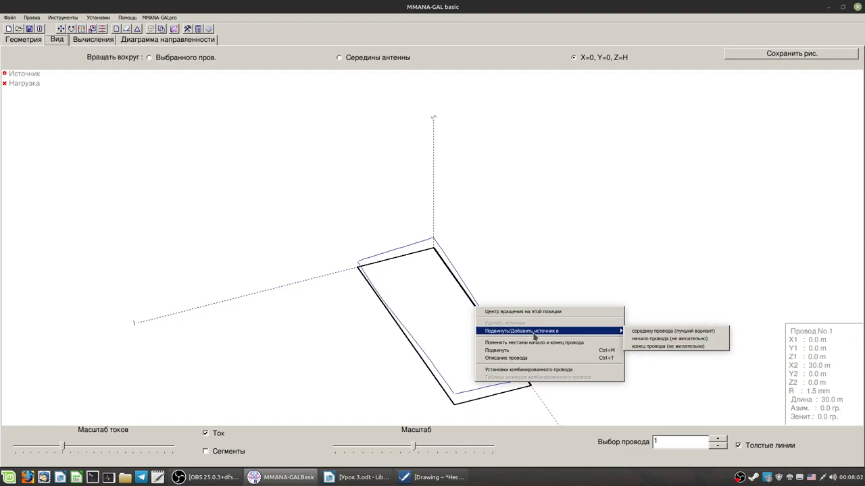
left_click(658, 331)
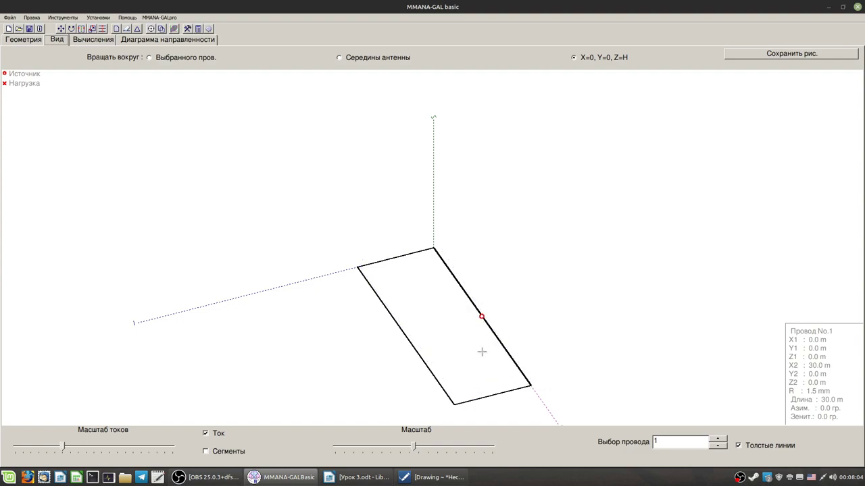
left_click_drag(482, 352, 500, 360)
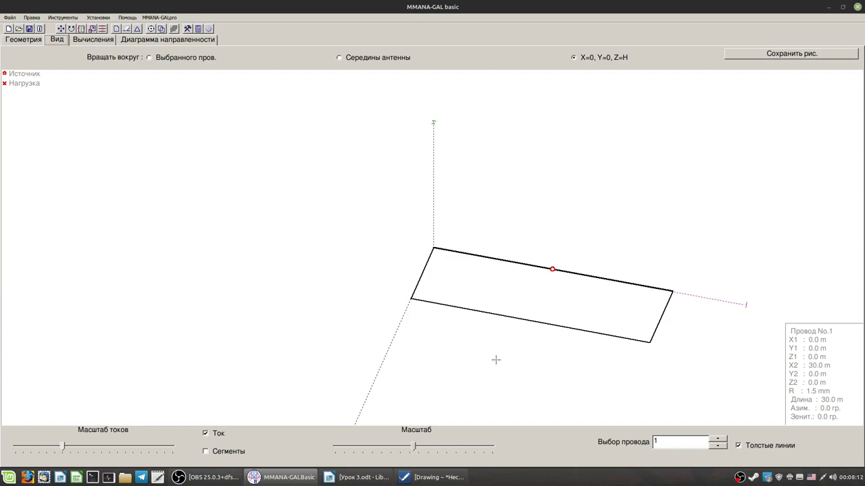
left_click(87, 39)
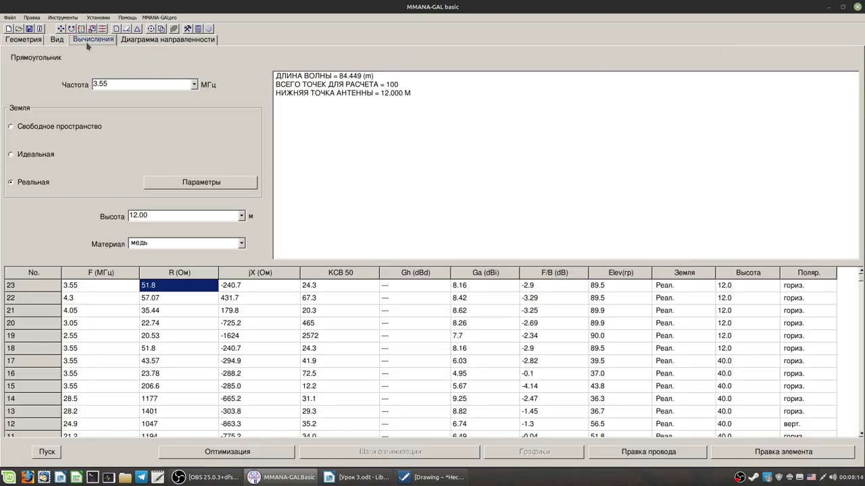
left_click(47, 452)
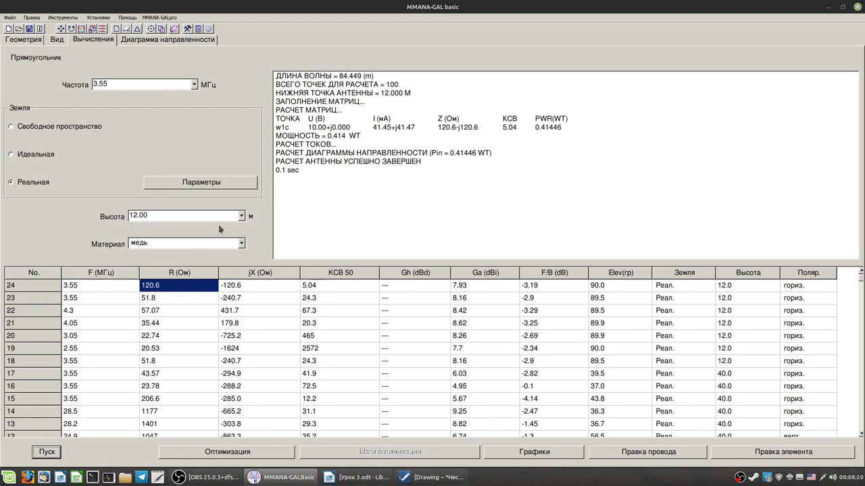
Step: Review the available standard resistances for SWR=1 in the program setup and cancel the dialog
left_click(97, 18)
left_click(100, 28)
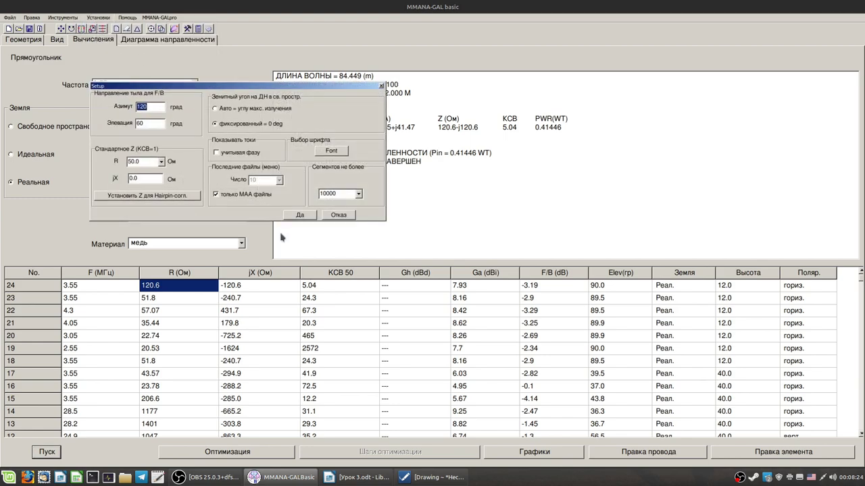
left_click(162, 162)
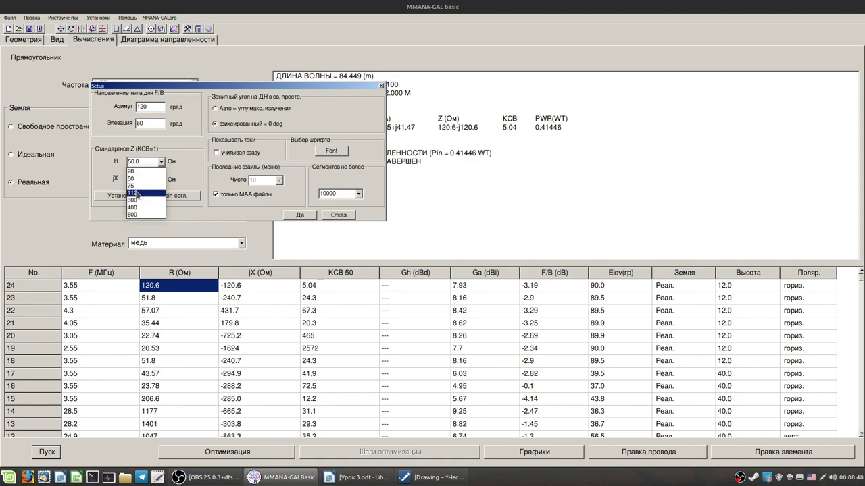
left_click(335, 217)
left_click(336, 216)
Step: Examine the antenna's radiation pattern, reading the gain at several azimuth and elevation angles
left_click(142, 39)
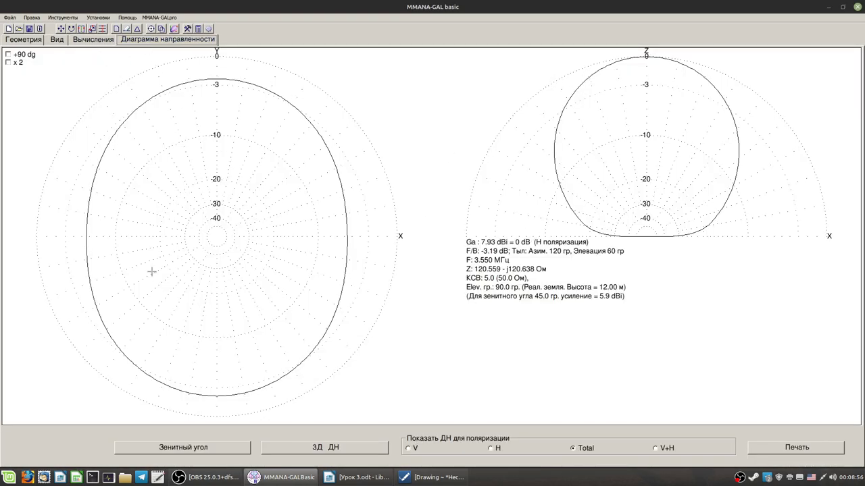
left_click(86, 229)
mouse_move(87, 229)
left_mouse_down()
mouse_move(295, 83)
mouse_move(257, 359)
mouse_move(102, 162)
mouse_move(339, 227)
mouse_move(94, 241)
mouse_move(339, 179)
mouse_move(91, 237)
mouse_move(326, 312)
mouse_move(253, 36)
mouse_move(102, 148)
mouse_move(233, 242)
left_mouse_up()
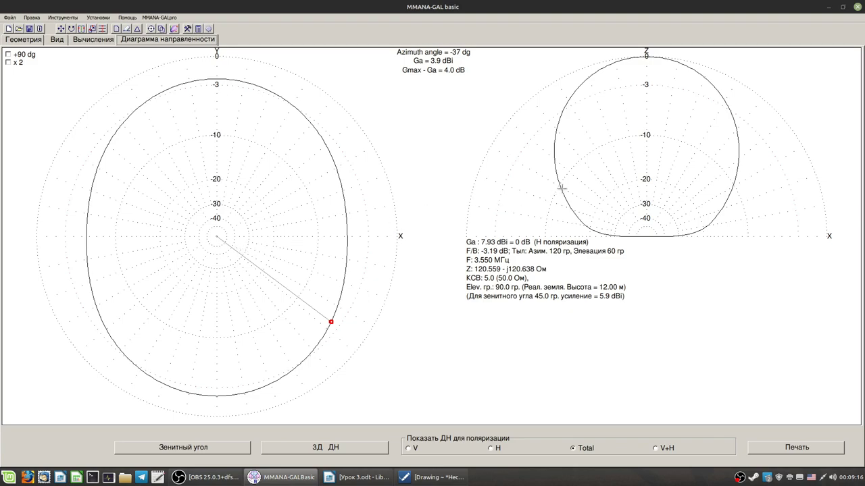
mouse_move(561, 189)
left_mouse_down()
mouse_move(560, 126)
mouse_move(703, 84)
mouse_move(730, 183)
mouse_move(678, 65)
mouse_move(614, 155)
mouse_move(600, 200)
left_mouse_up()
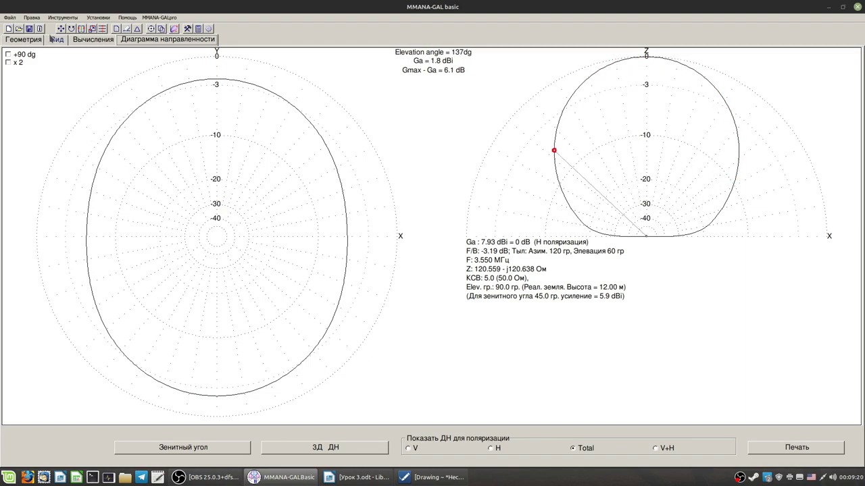
Step: Set the antenna height to 5 m, recalculate at 3.55 MHz and examine the radiation pattern at low elevation angles
left_click(93, 39)
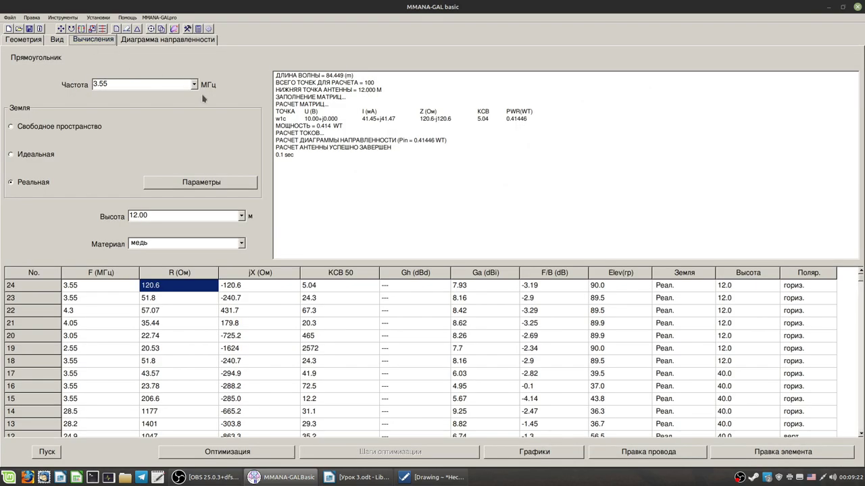
left_click(240, 216)
left_click(169, 244)
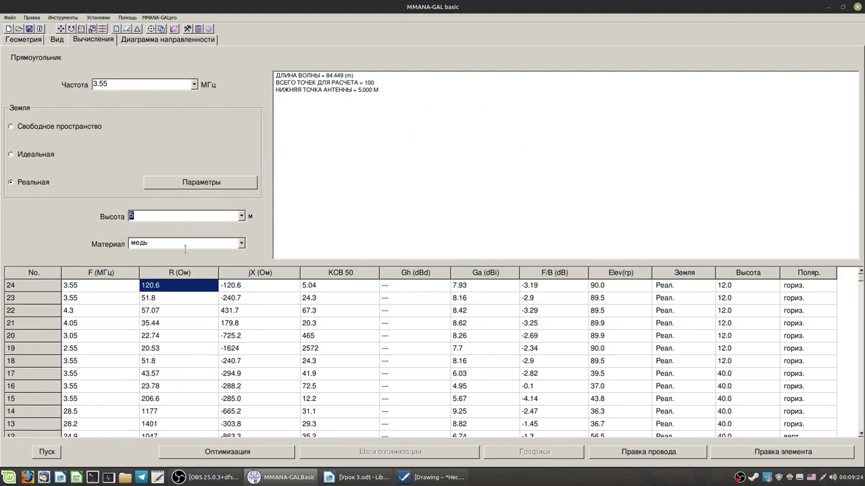
left_click(42, 453)
left_click(200, 41)
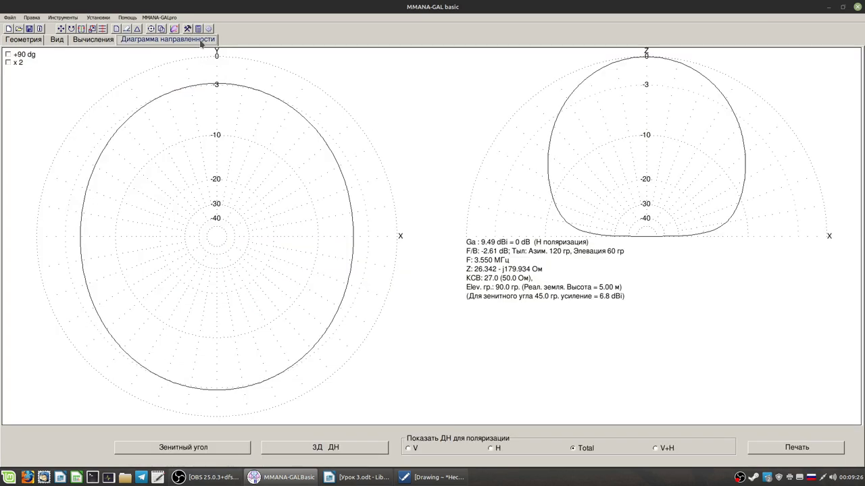
mouse_move(562, 208)
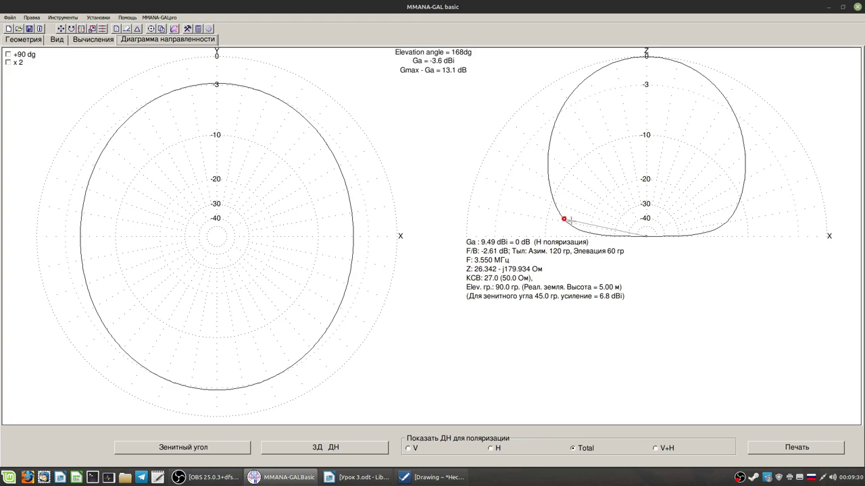
Step: Set the antenna height to 3 m, recalculate and examine the radiation pattern at low elevation angles
left_click(92, 41)
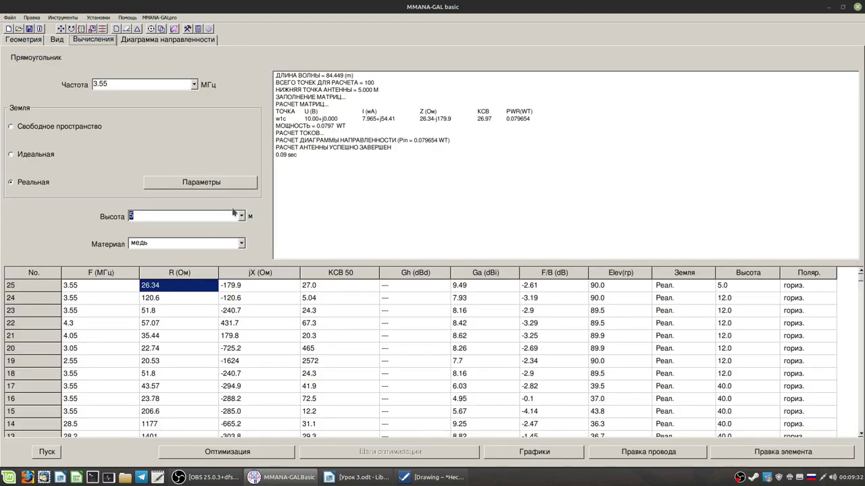
left_click(240, 216)
left_click(189, 234)
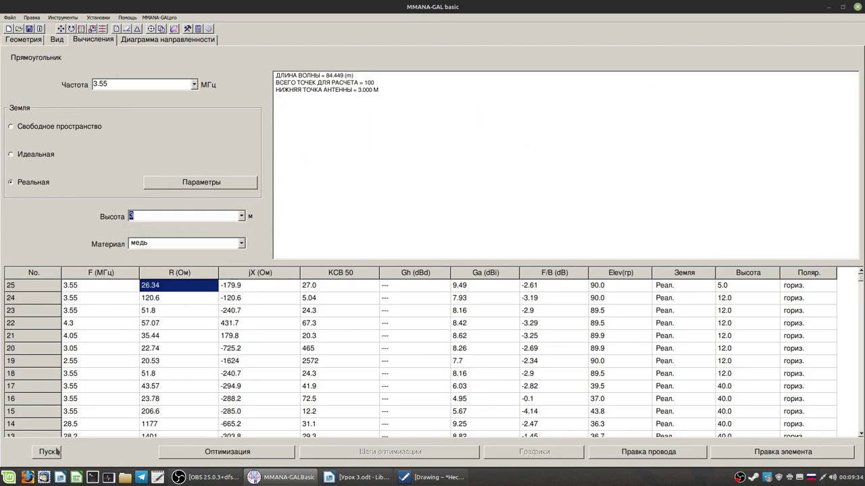
left_click(177, 39)
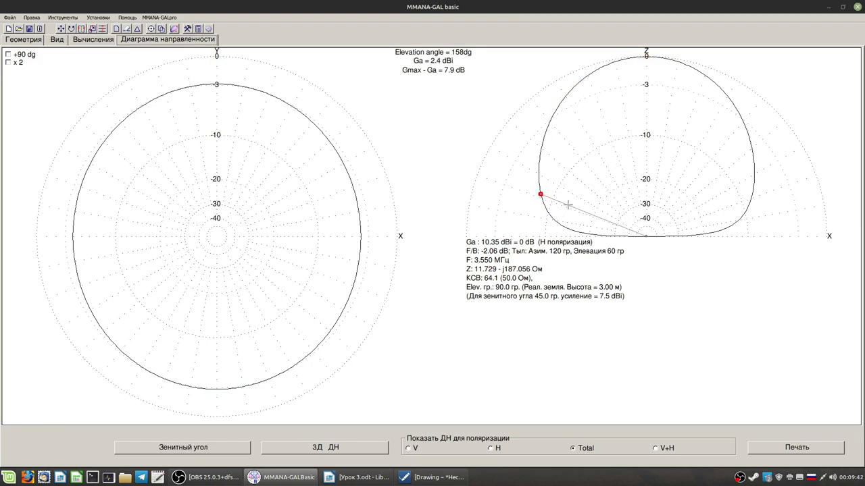
Step: Set the antenna height to 10 m, recalculate and display the radiation pattern
left_click(92, 39)
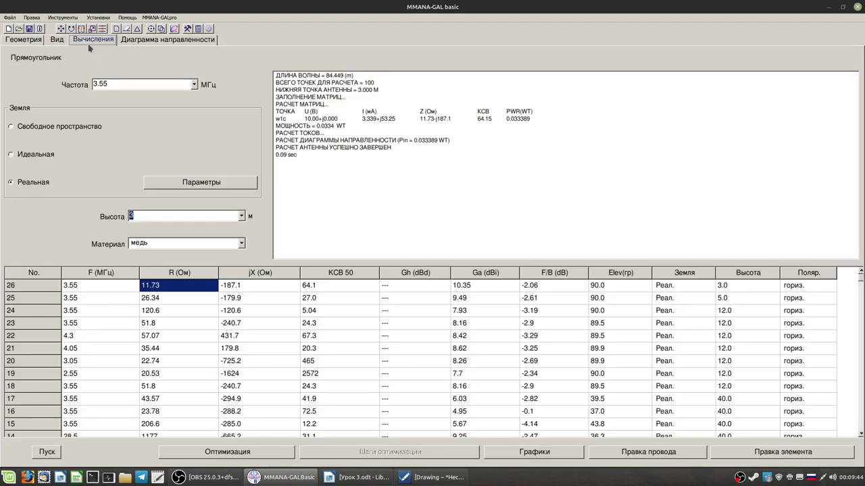
left_click(241, 216)
left_click(225, 261)
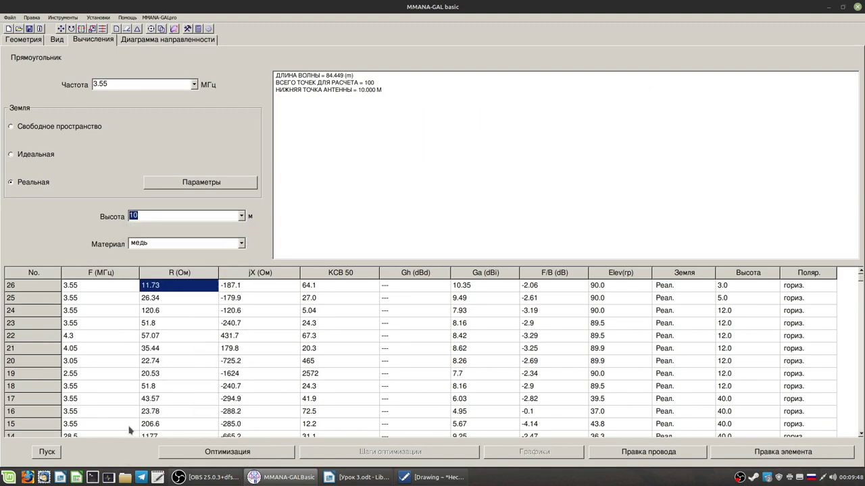
left_click(46, 452)
left_click(159, 40)
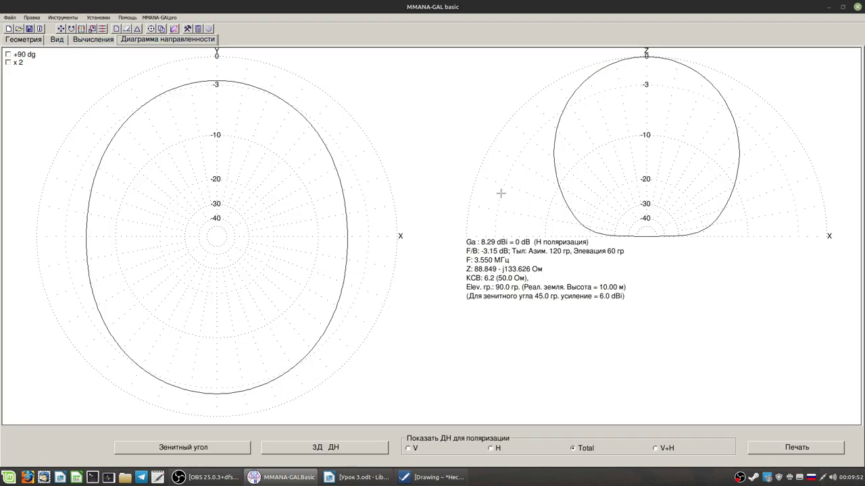
Step: Set the antenna height to 12 m, recalculate and compare its SWR with the other heights in the results table
left_click(87, 46)
left_click(89, 41)
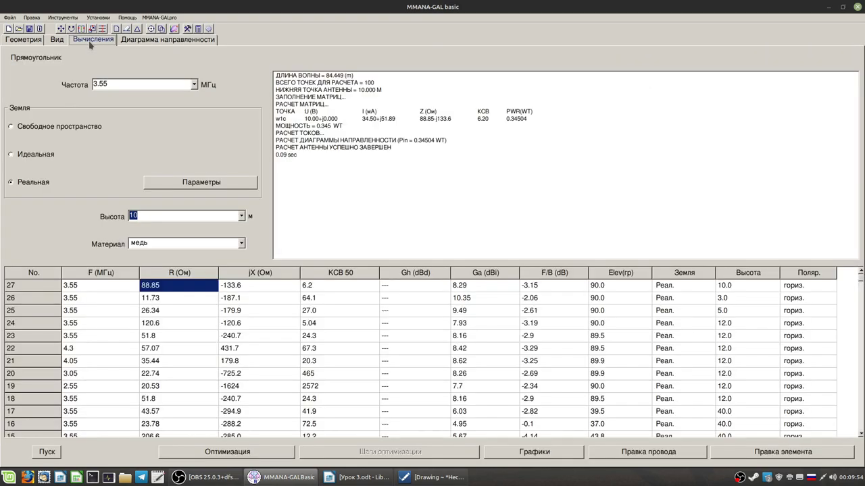
left_click(241, 216)
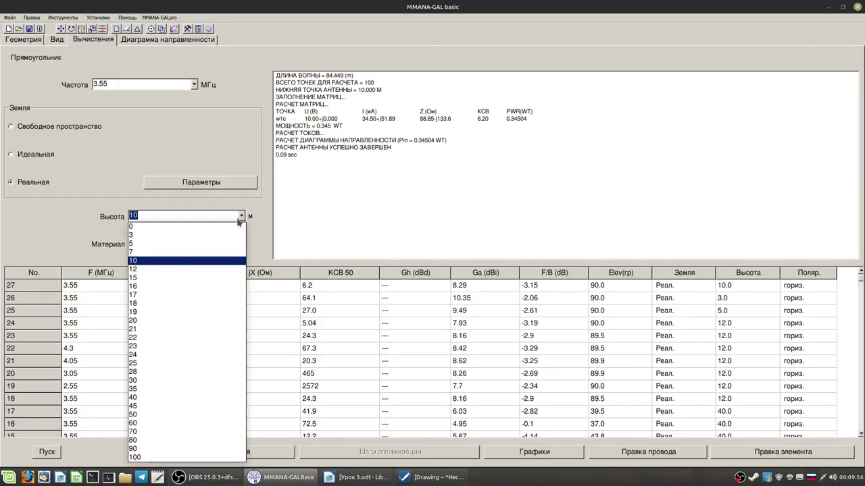
left_click(180, 275)
left_click(47, 455)
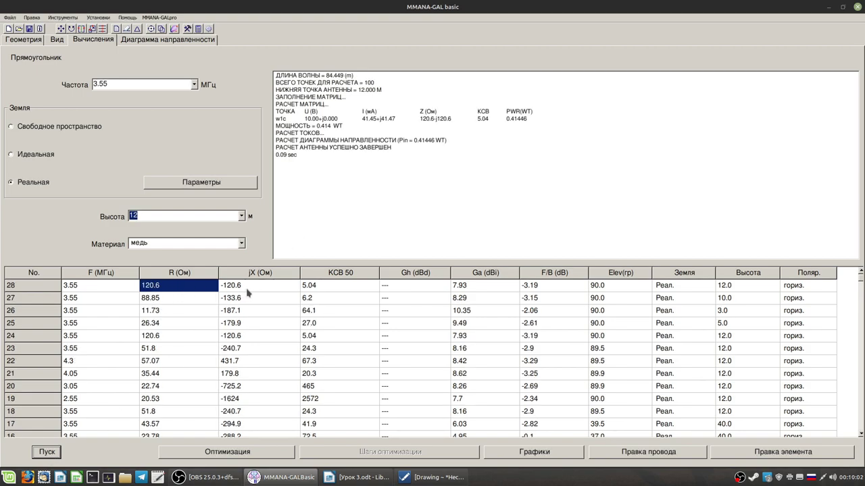
left_click(322, 287)
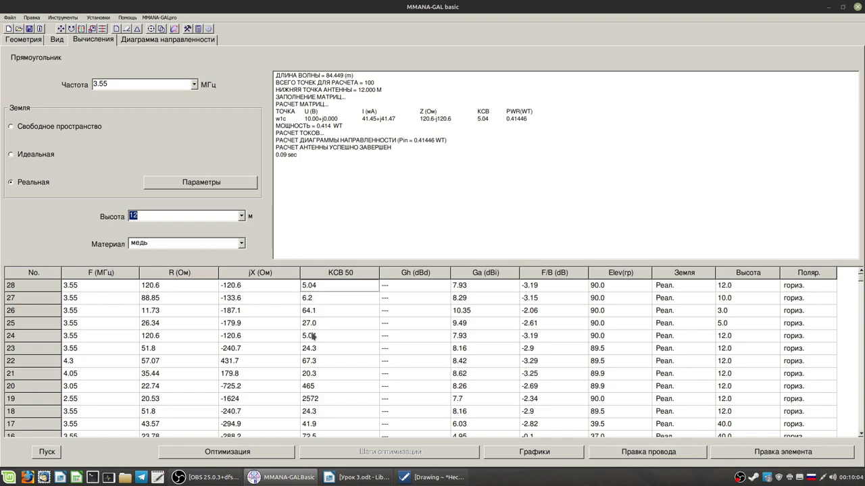
Step: Switch to the lesson outline in LibreOffice Writer and point out the question "Какое сопротивление у петлевого вибратора?" by selecting it
left_click(356, 478)
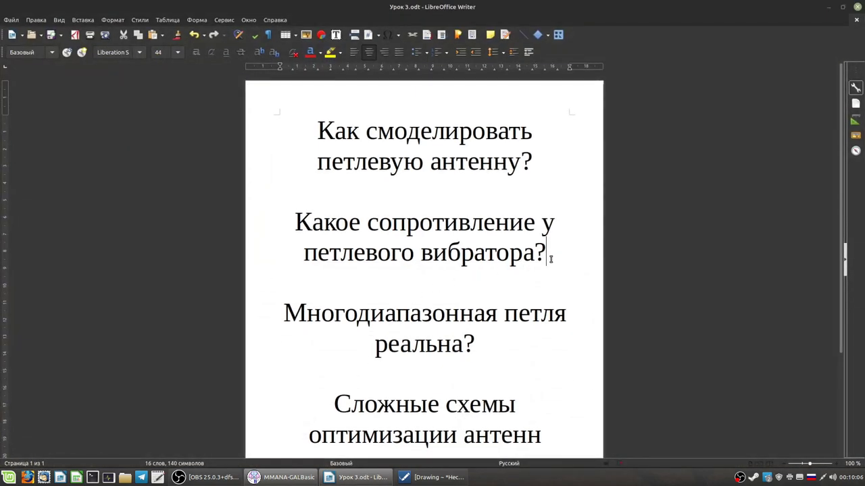
left_click_drag(550, 259, 305, 221)
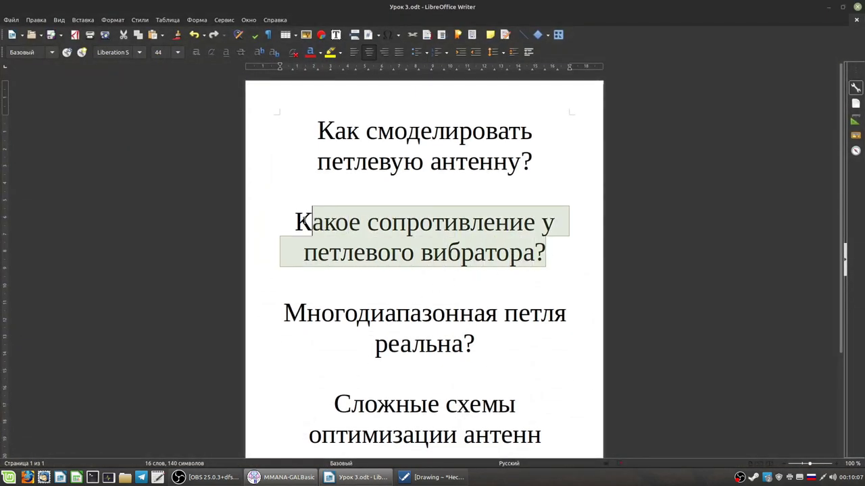
left_click(321, 125)
left_click_drag(295, 223, 473, 251)
left_click(546, 253)
left_click_drag(473, 252, 298, 220)
left_click(349, 222)
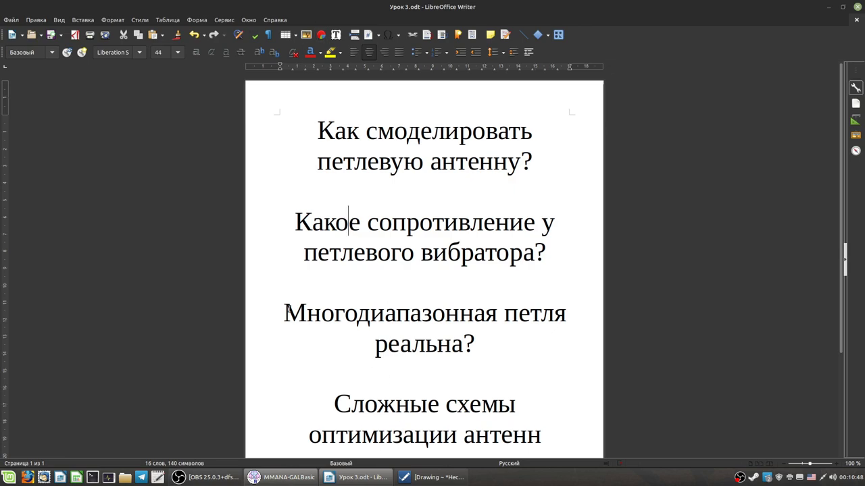
Step: Point out the question "Многодиапазонная петля реальна?" in the outline by selecting it
left_click_drag(284, 298, 500, 332)
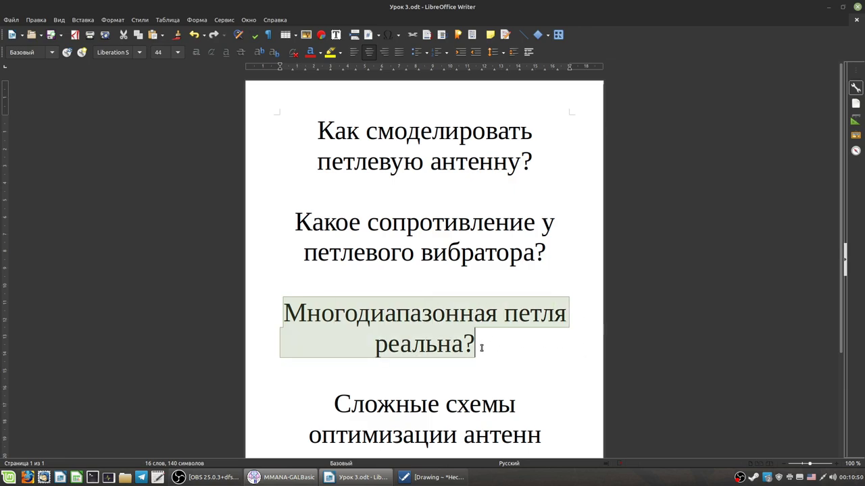
left_click(481, 347)
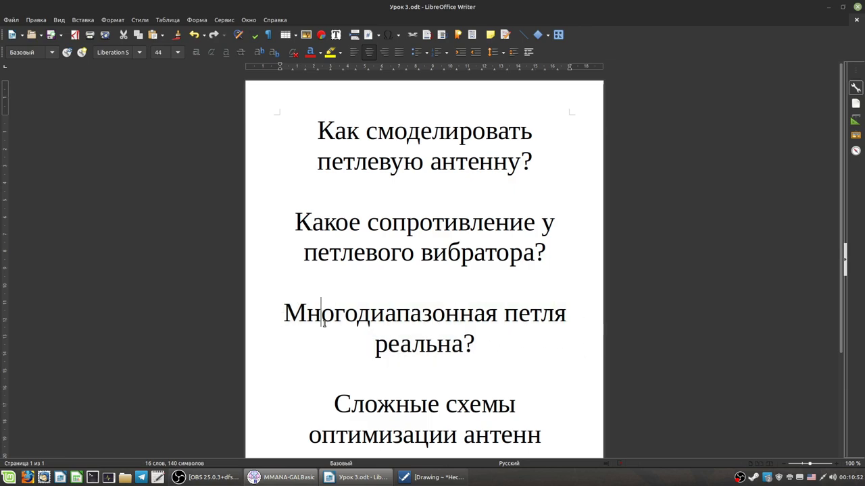
left_click_drag(322, 316, 541, 316)
left_click(540, 316)
Step: In the Drawing sketch, mark double red ticks on the loop's lower-left and upper-right wires, and undo a trial diagonal curve drawn across the loop
key("alt+Tab")
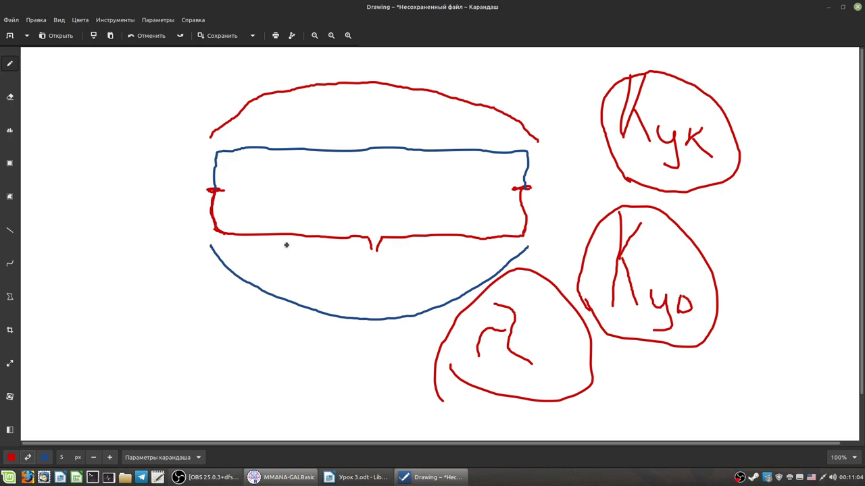
mouse_move(281, 231)
left_mouse_down()
mouse_move(280, 243)
mouse_move(280, 230)
left_mouse_up()
mouse_move(459, 142)
left_mouse_down()
mouse_move(458, 158)
mouse_move(458, 143)
mouse_move(470, 154)
mouse_move(471, 141)
left_mouse_up()
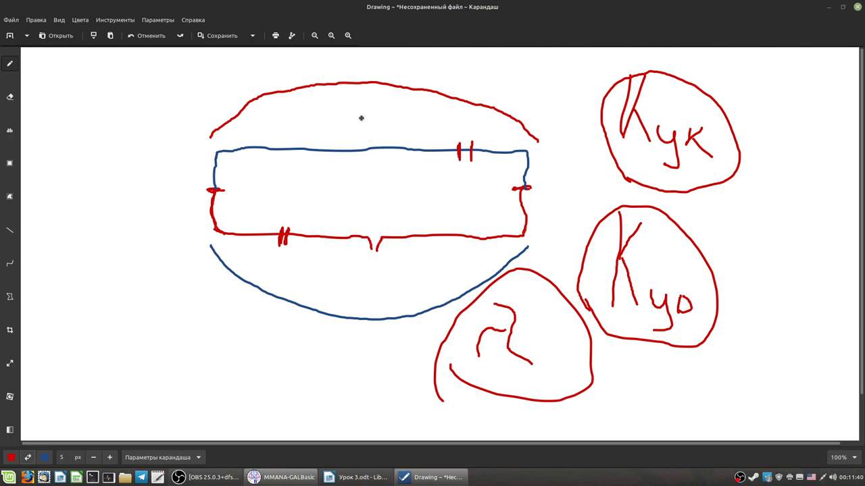
mouse_move(211, 277)
left_mouse_down()
mouse_move(301, 243)
mouse_move(435, 160)
mouse_move(556, 102)
left_mouse_up()
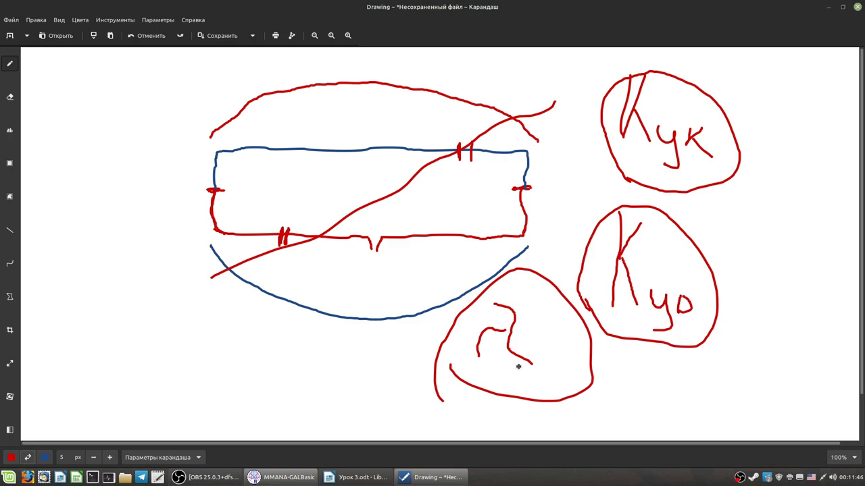
key("ctrl+z")
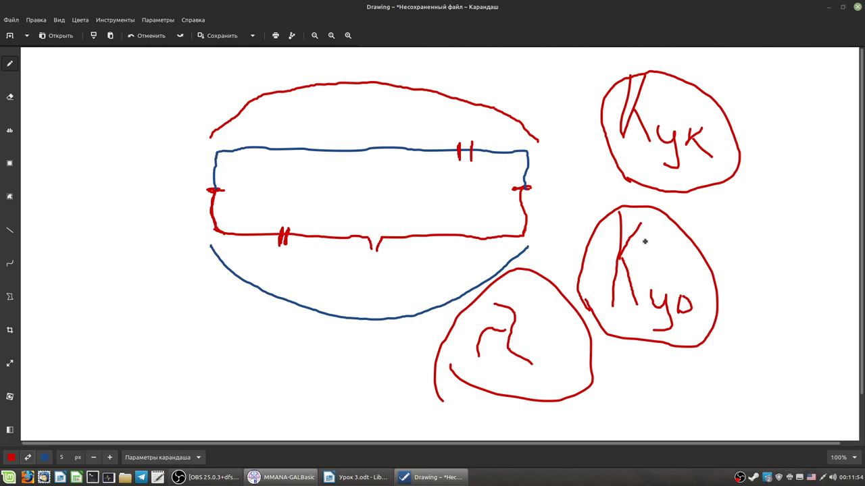
Step: Return to the Writer outline after another look at the sketch, and point out the topic "Сложные схемы оптимизации антенн"
left_click(828, 7)
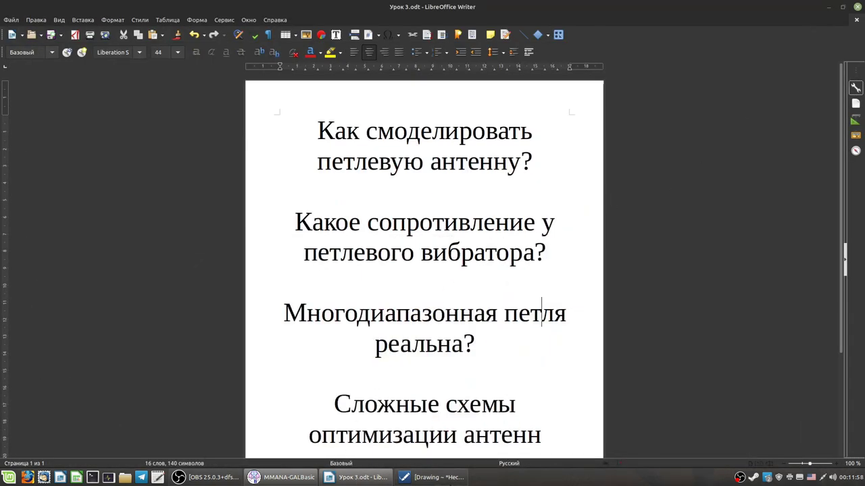
left_click(439, 477)
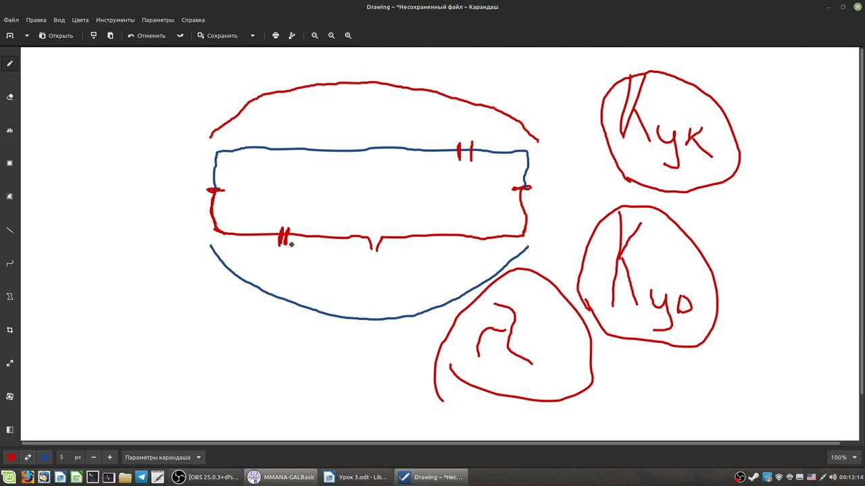
left_click(355, 477)
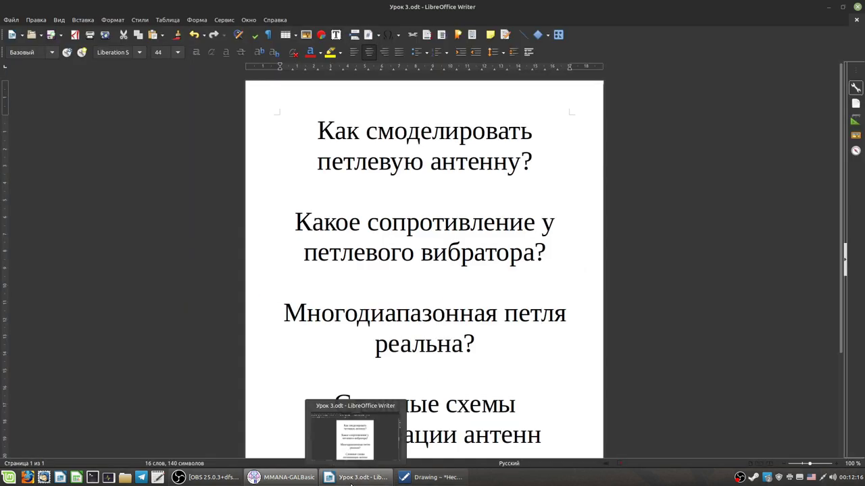
left_click_drag(481, 401, 361, 404)
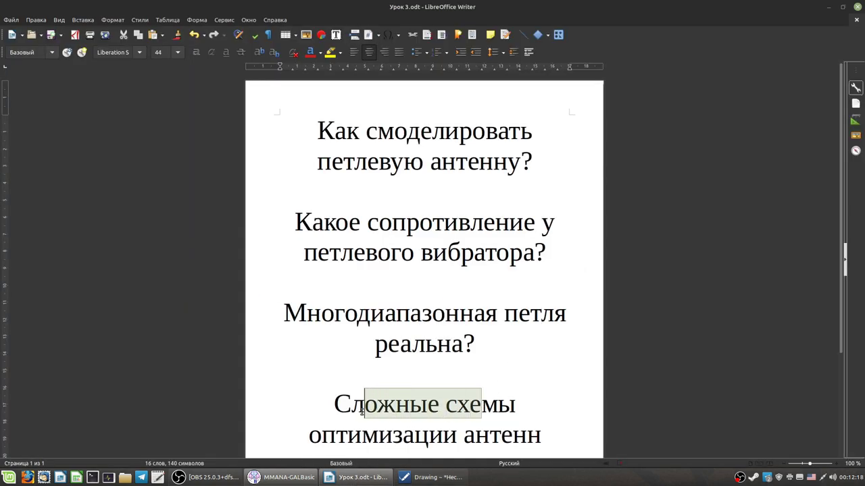
left_click(379, 426)
Step: Switch back to MMANA-GAL and set the ground type to free space
left_click(438, 477)
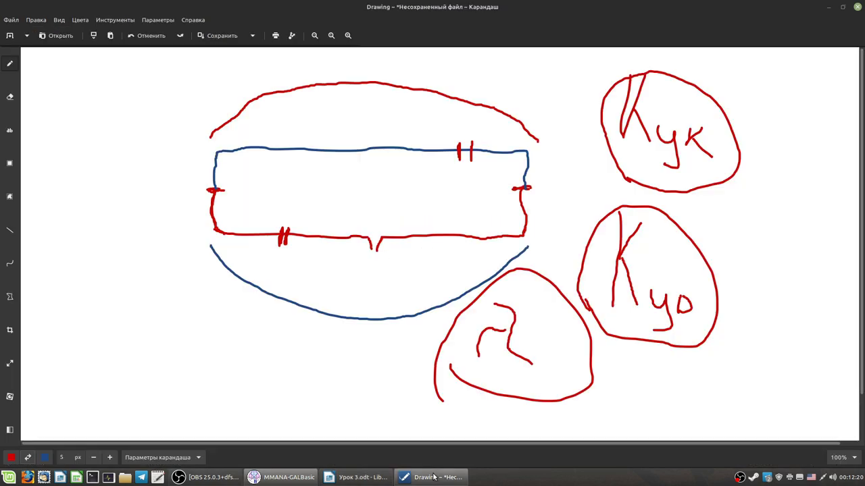
left_click(265, 481)
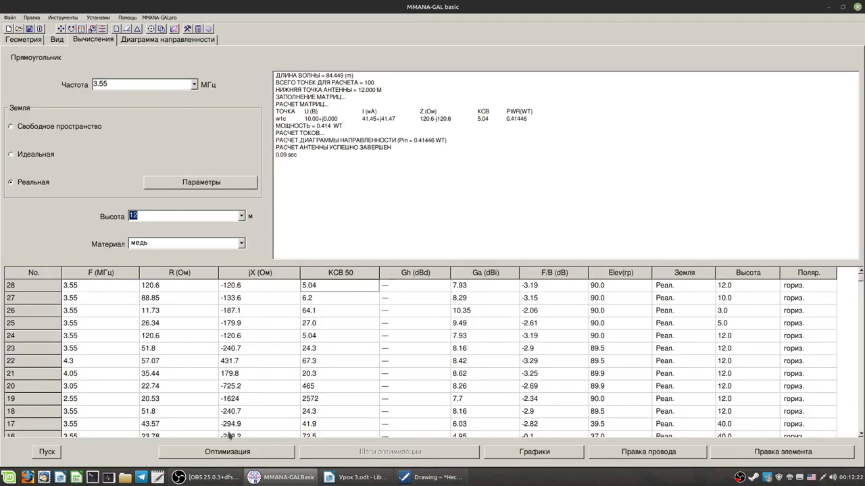
left_click(156, 287)
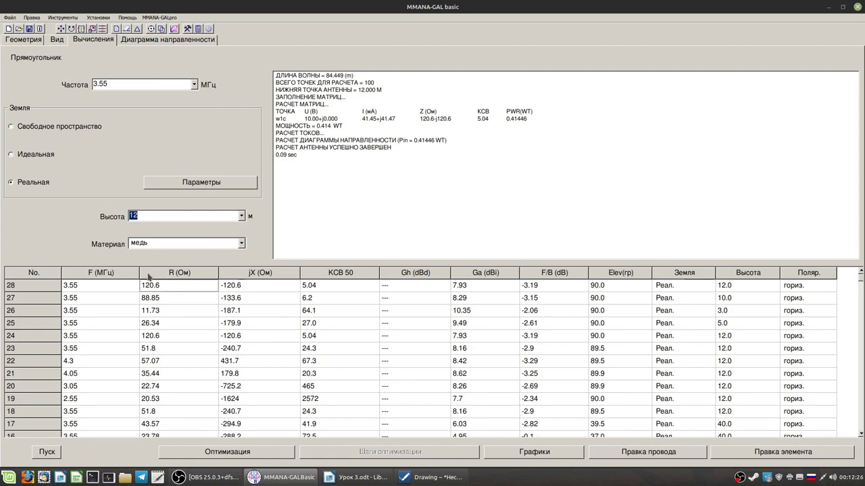
left_click(62, 17)
left_click(63, 18)
left_click(32, 17)
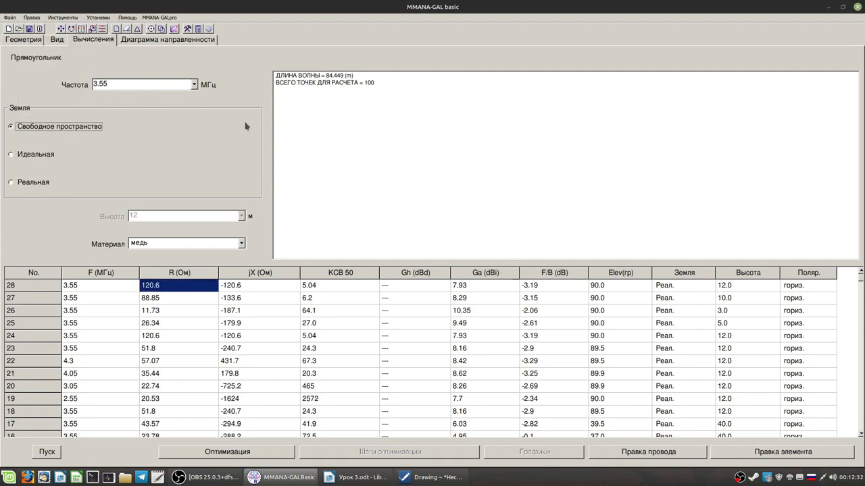
Step: Look at the resonant circuit calculator in the service and setup dialog and close it
left_click(187, 29)
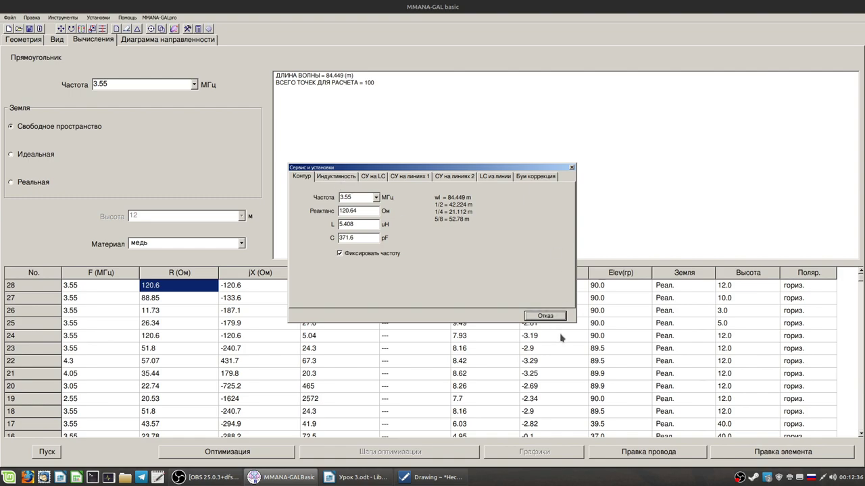
left_click(545, 315)
left_click(13, 19)
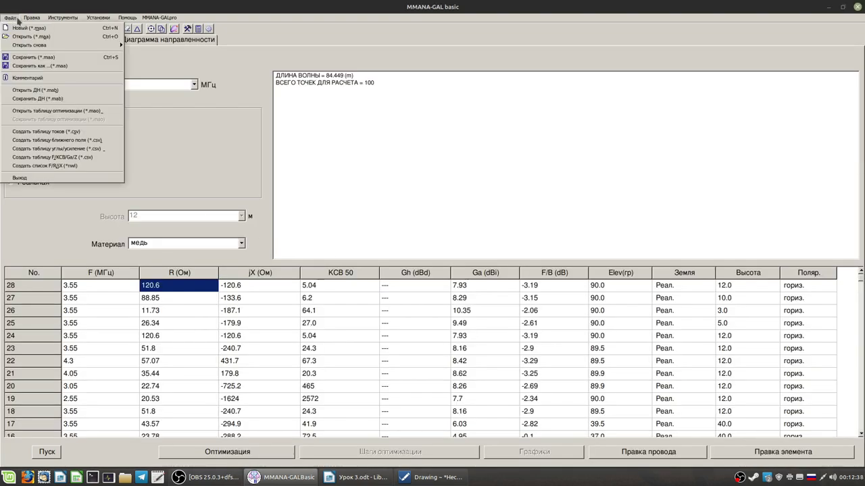
mouse_move(32, 19)
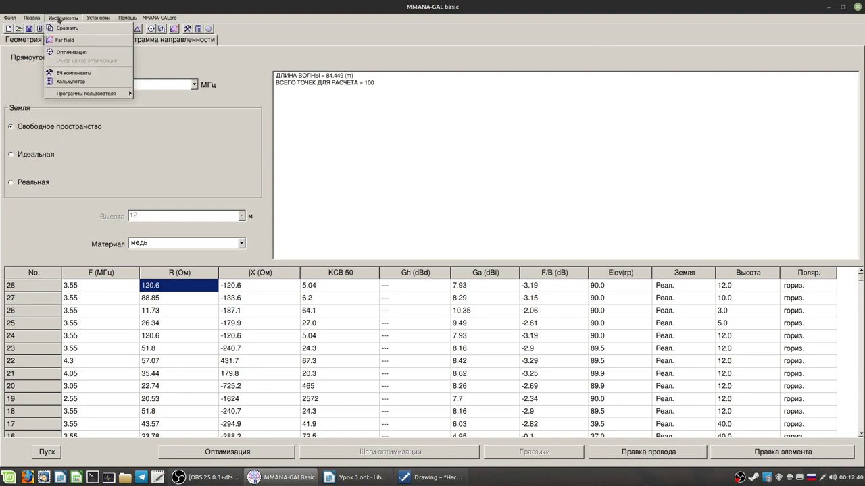
key("Escape")
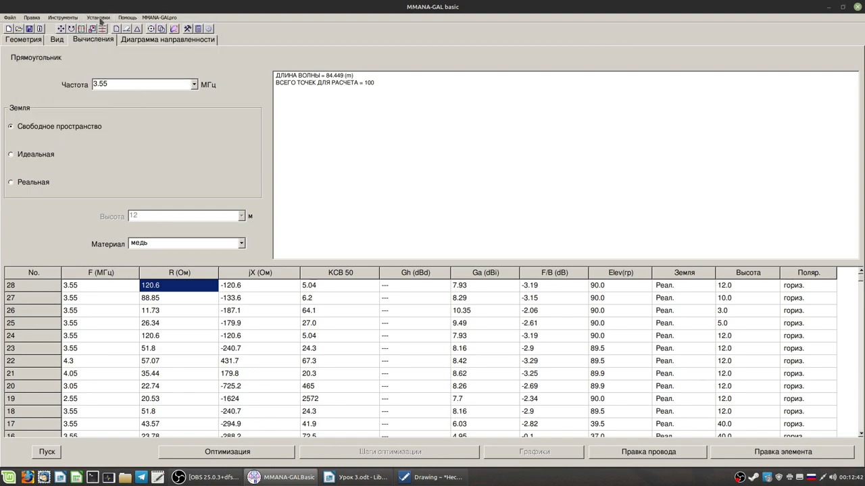
Step: Set the standard impedance R for SWR to 112 ohms and point out the recalculated SWR in the newest result row
left_click(98, 17)
left_click(105, 29)
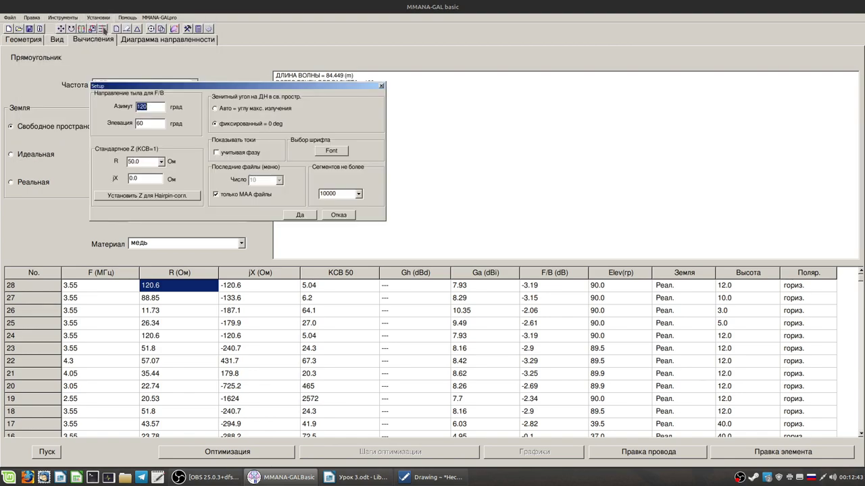
left_click(161, 162)
left_click(146, 196)
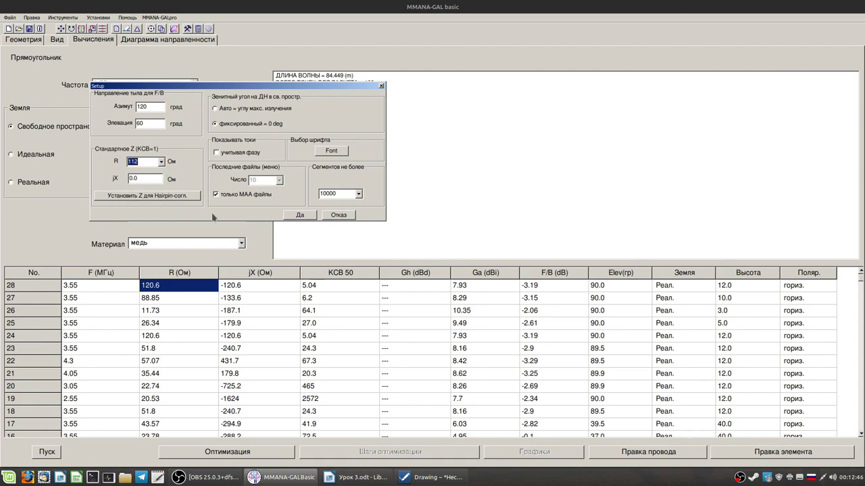
left_click(301, 215)
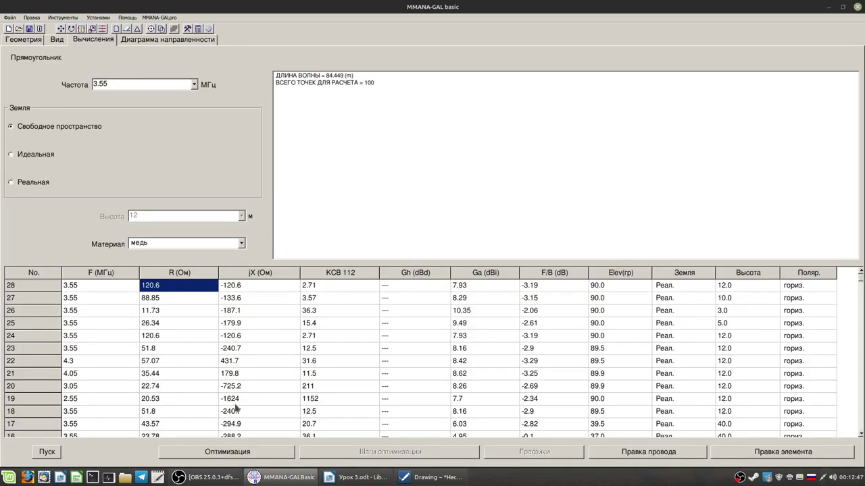
left_click(318, 287)
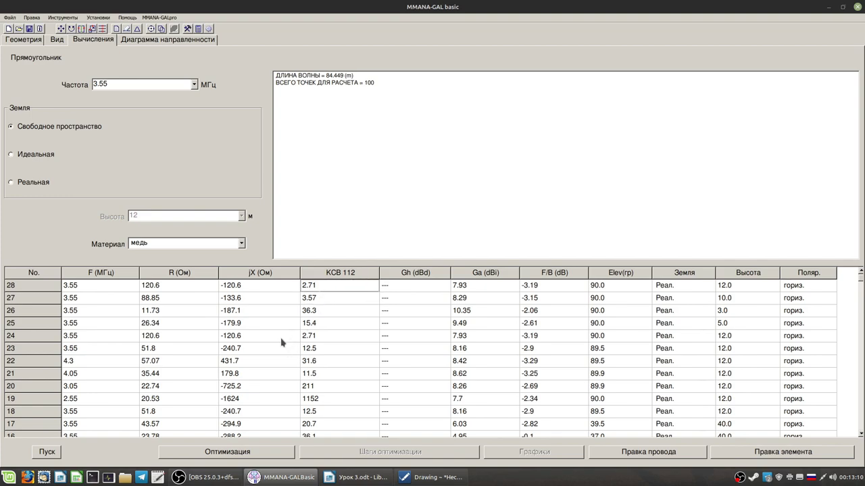
Step: Glance at the optimization dialog, close it, and examine the loop's two short end wires in the antenna view from several angles
left_click(250, 456)
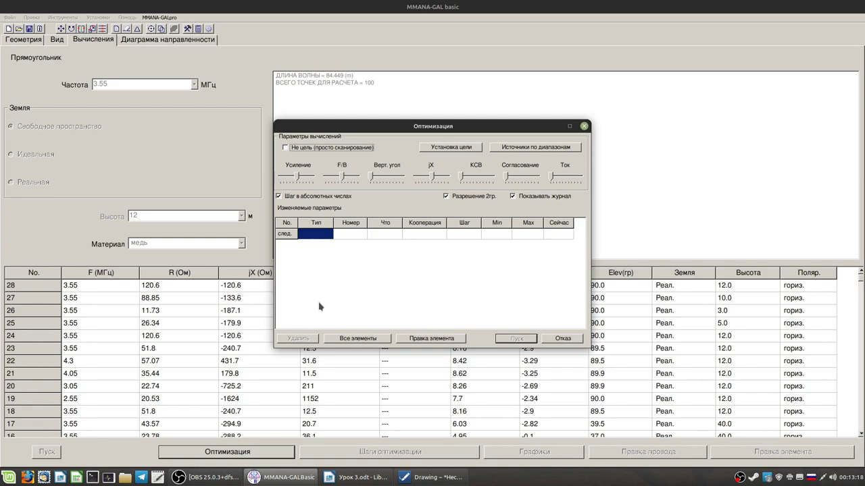
left_click(560, 339)
left_click(57, 42)
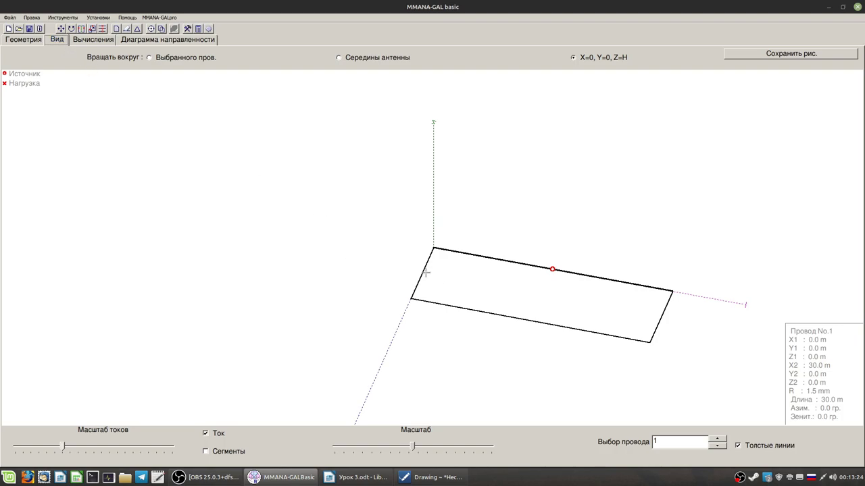
left_click(658, 326)
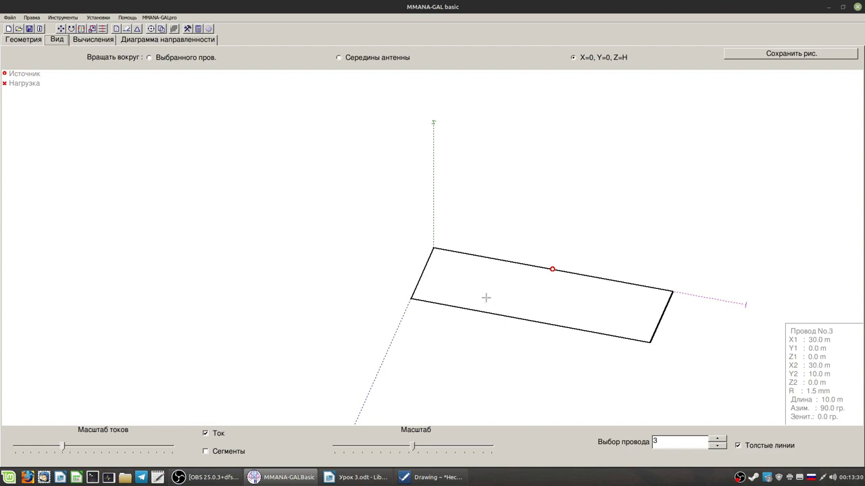
left_click_drag(602, 371, 596, 369)
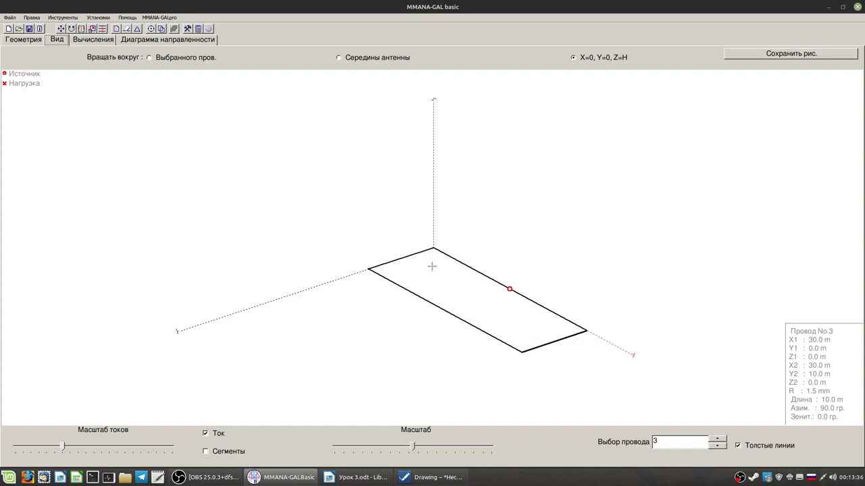
left_click(406, 257)
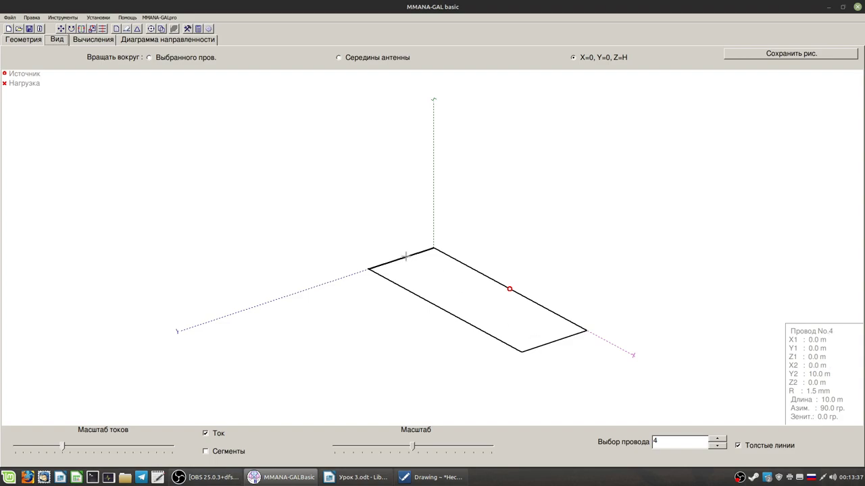
left_click(546, 344)
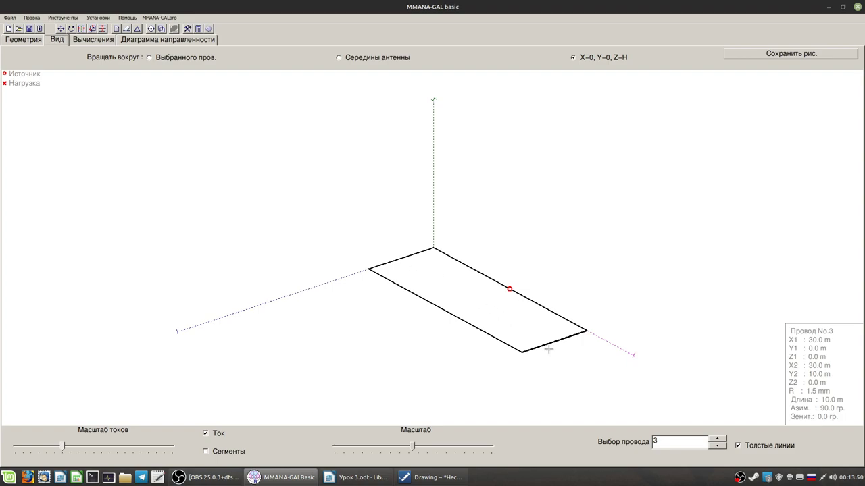
left_click(405, 257)
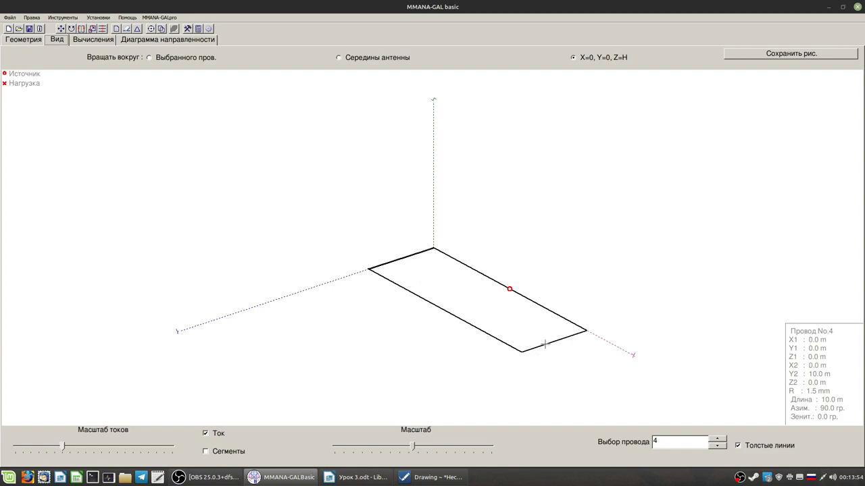
left_click(544, 344)
left_click(416, 256)
left_click(547, 345)
left_click(406, 255)
left_click(553, 340)
left_click(414, 257)
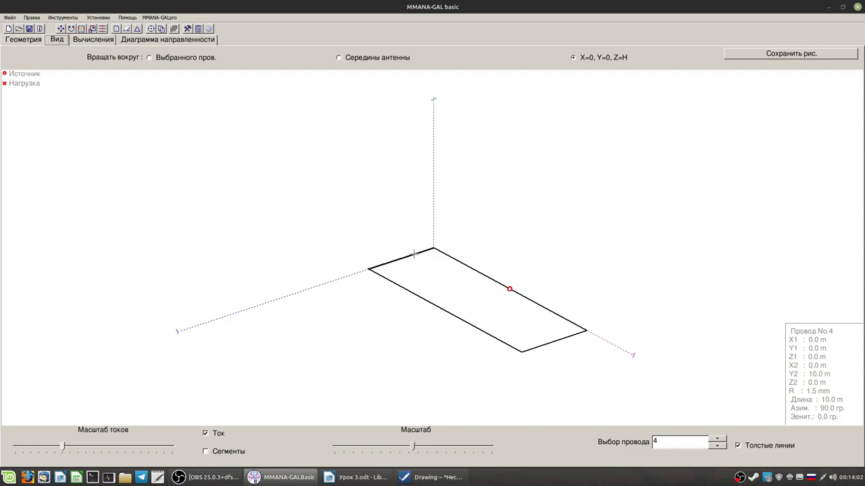
left_click(544, 345)
left_click(406, 256)
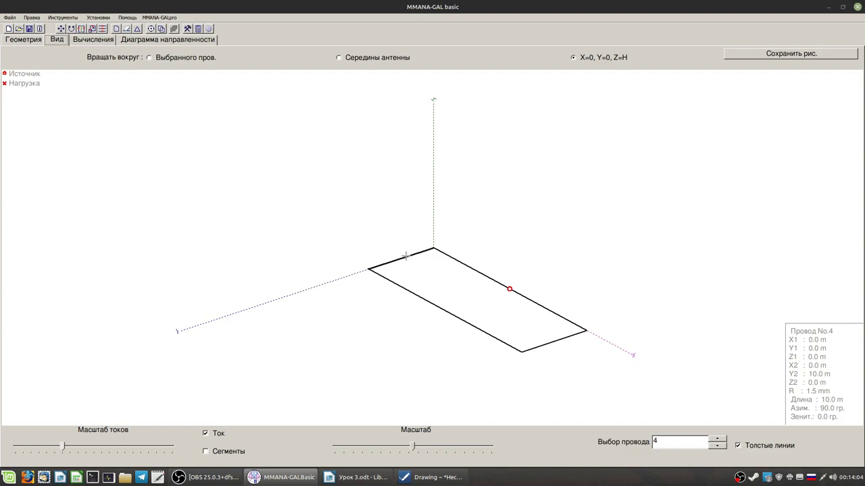
left_click(545, 353)
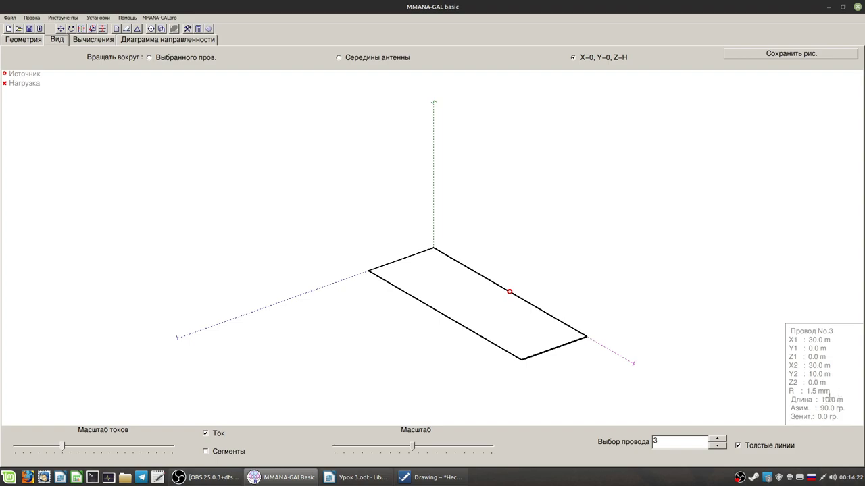
left_click_drag(397, 268, 458, 303)
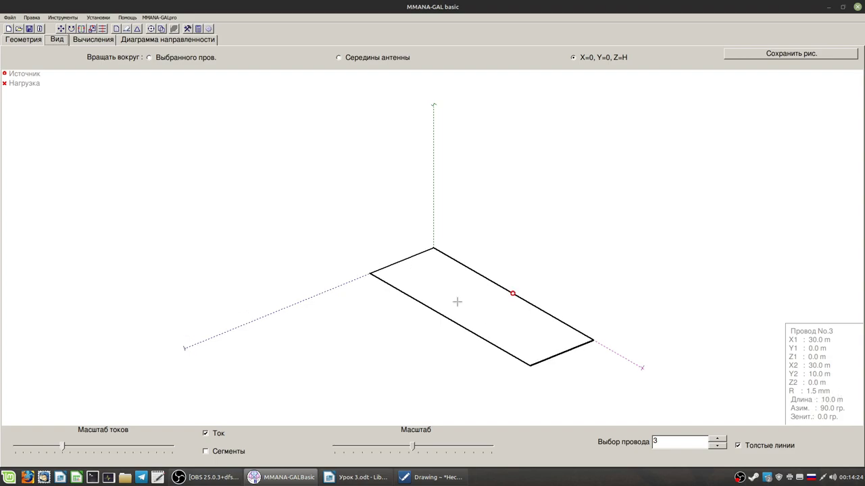
Step: Check the radiation pattern plots and the optimization dialog, closing the dialog without changes
left_click(93, 39)
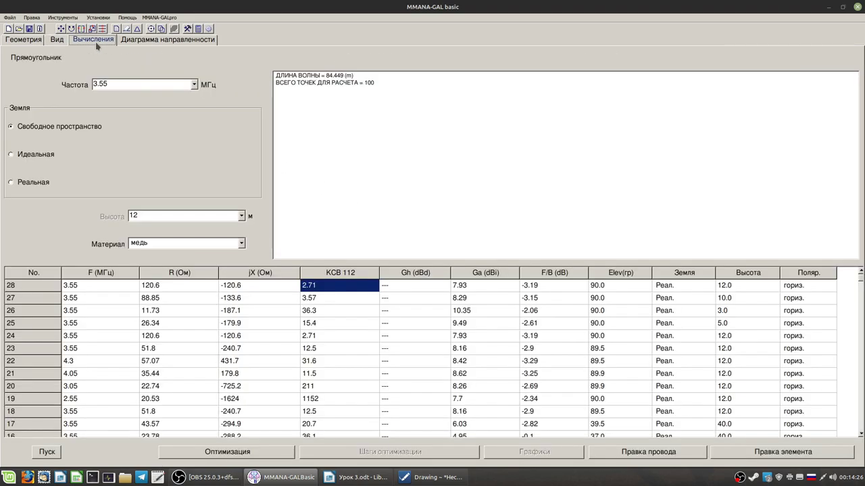
left_click(162, 40)
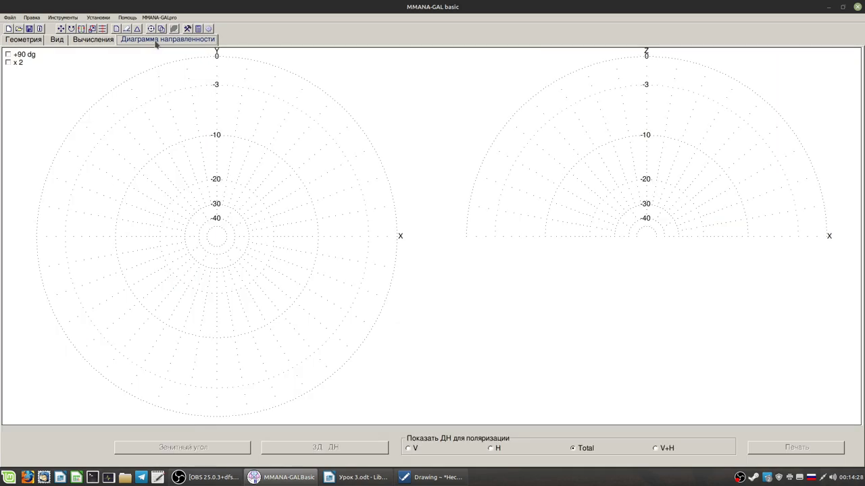
left_click(96, 39)
left_click(227, 452)
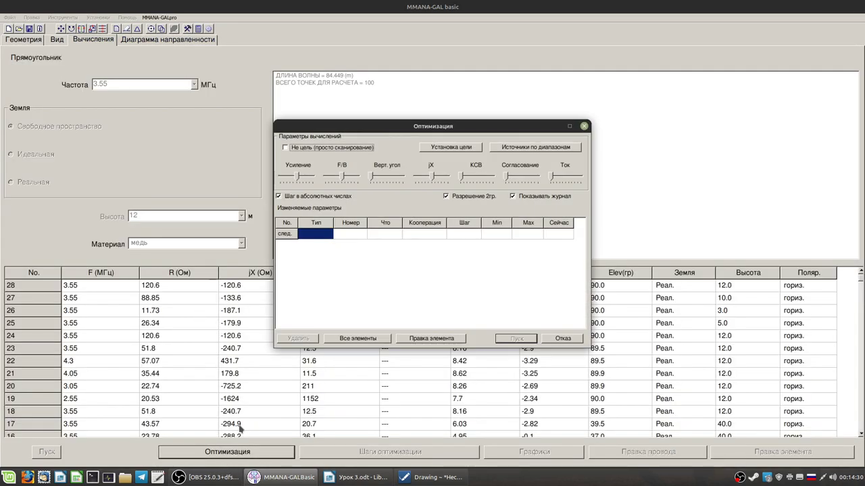
left_click(566, 340)
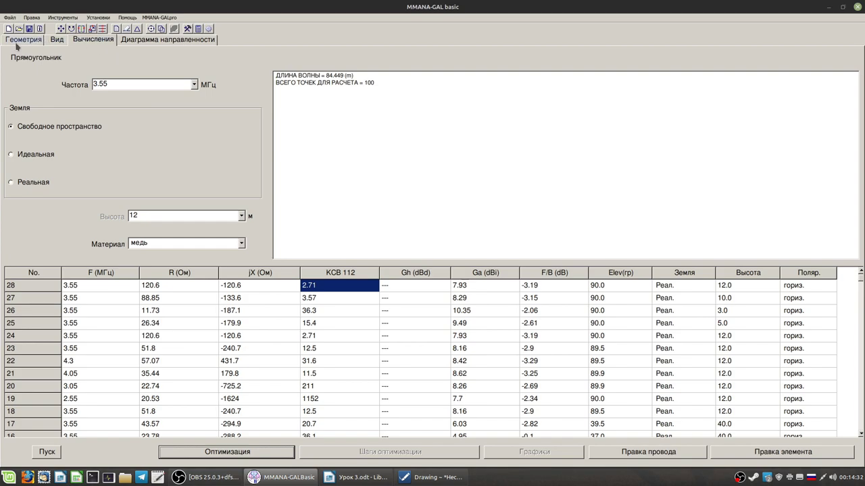
Step: Identify the wire numbers of the loop's two short sides in the antenna view
left_click(57, 39)
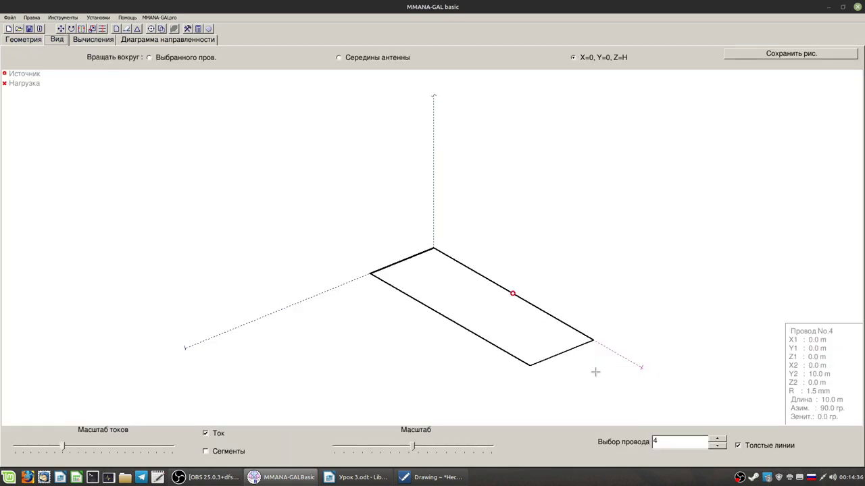
left_click(395, 262)
left_click(561, 354)
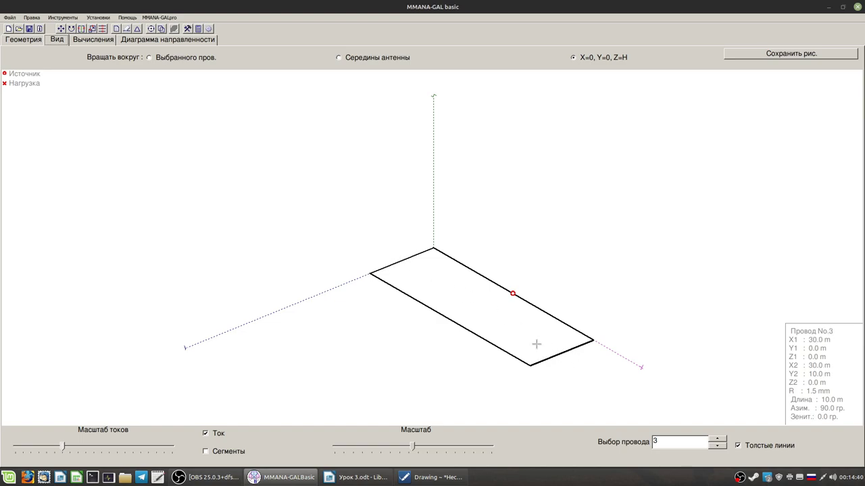
Step: Add two optimization variables of type "Провод (декартовы координаты)"
left_click(97, 40)
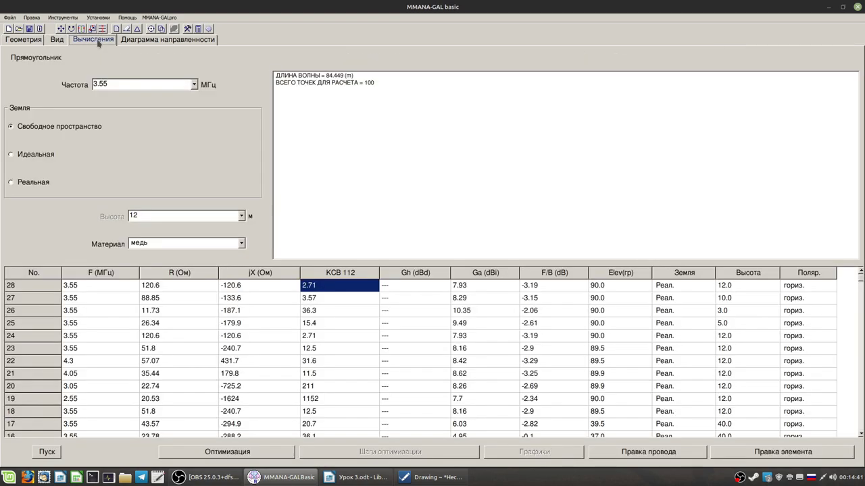
left_click(203, 451)
left_click(318, 234)
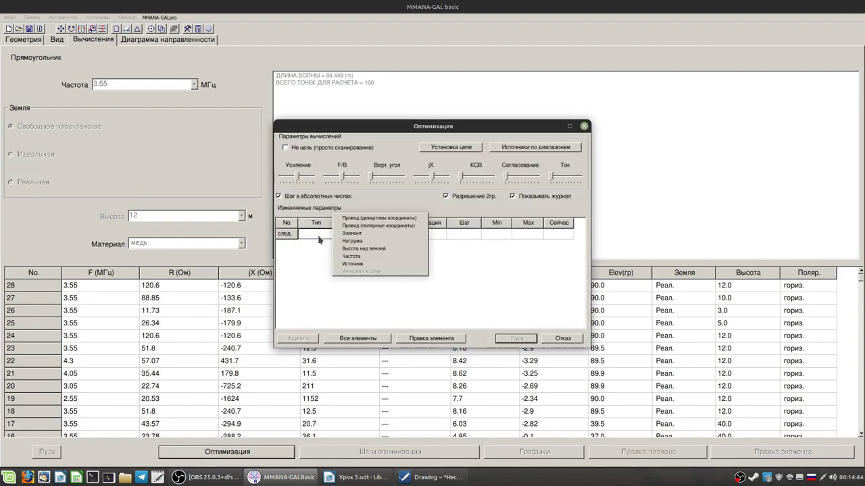
left_click(384, 218)
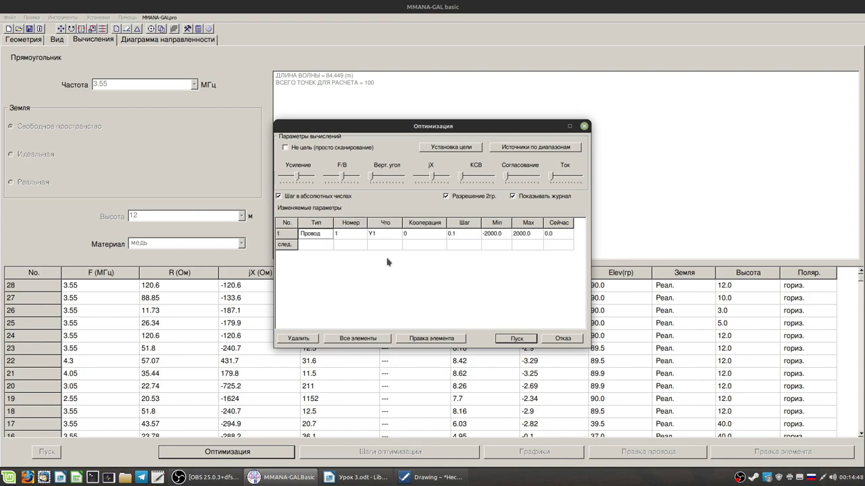
left_click(315, 244)
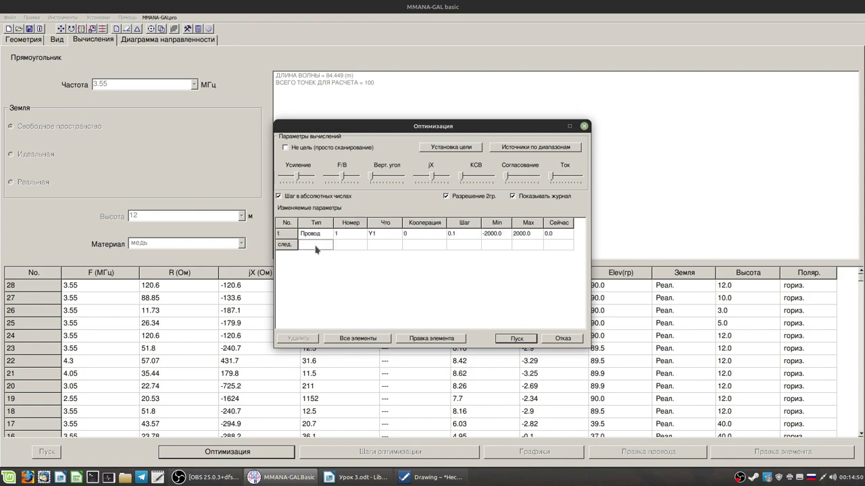
left_click(316, 249)
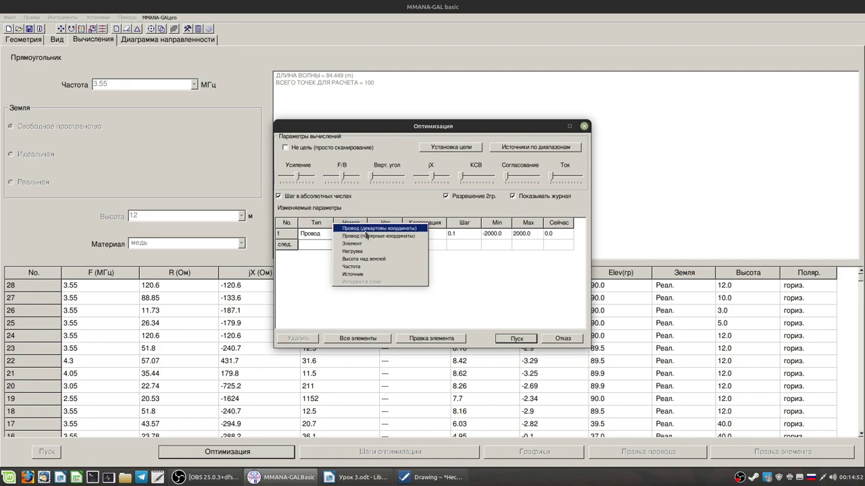
left_click(367, 228)
Step: Assign the first optimization variable to wire 3 and the second to wire 4
left_click(347, 235)
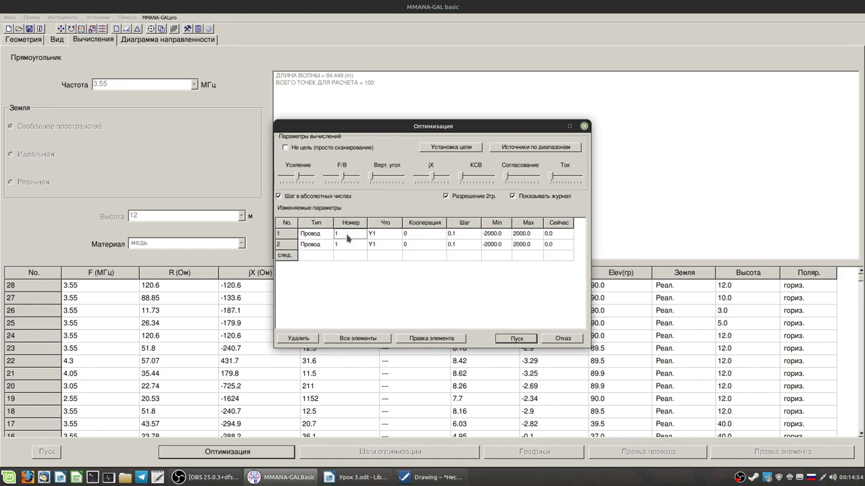
type("3")
left_click(341, 247)
type("4")
Step: Make Y2 the varied coordinate for both wires and link the second variable to the first with cooperation 1
left_click(381, 235)
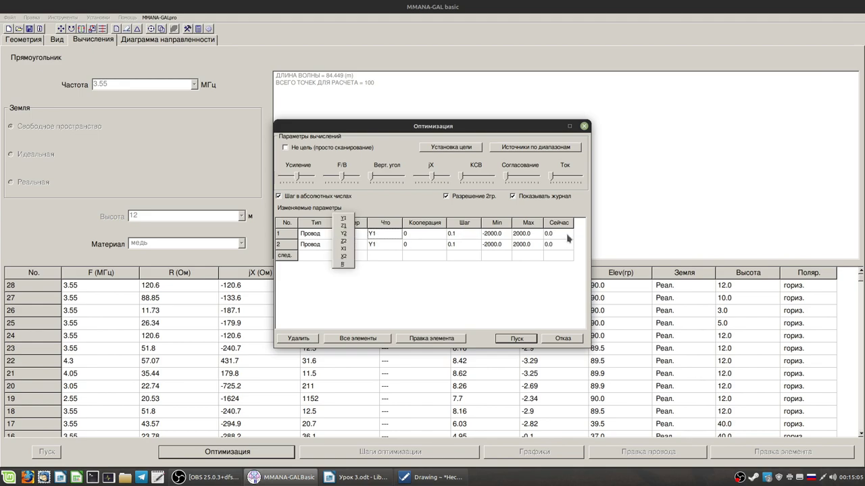
left_click(348, 234)
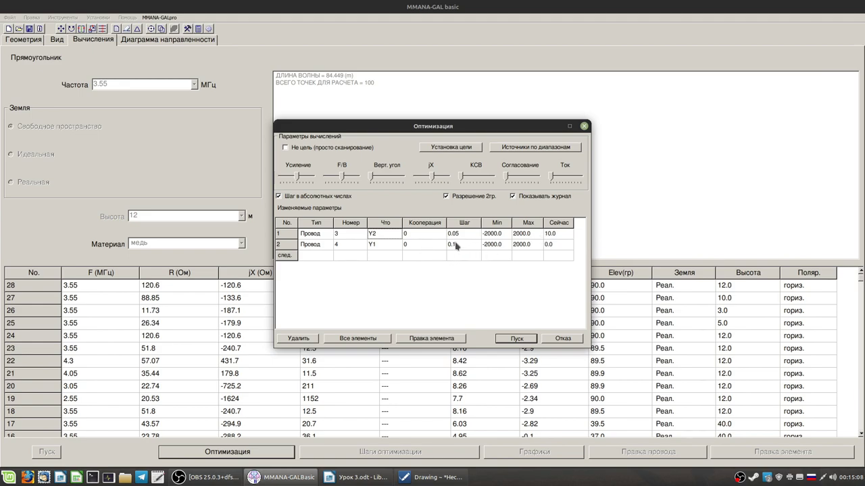
left_click(386, 247)
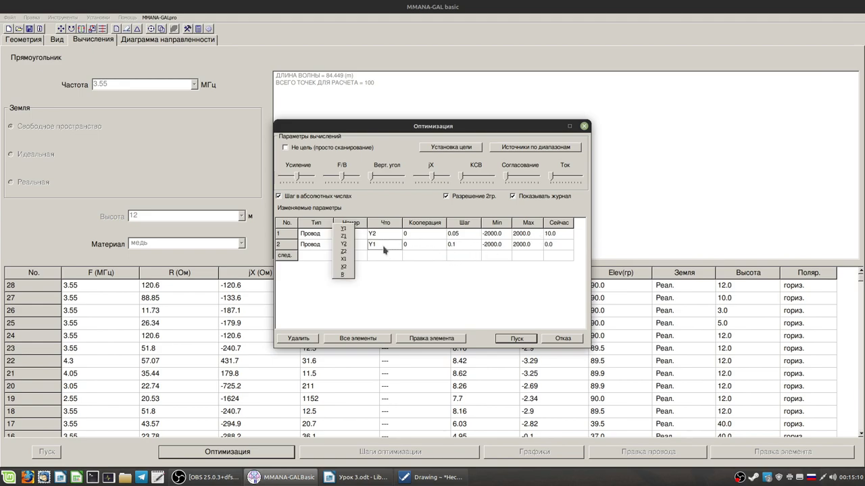
left_click(344, 244)
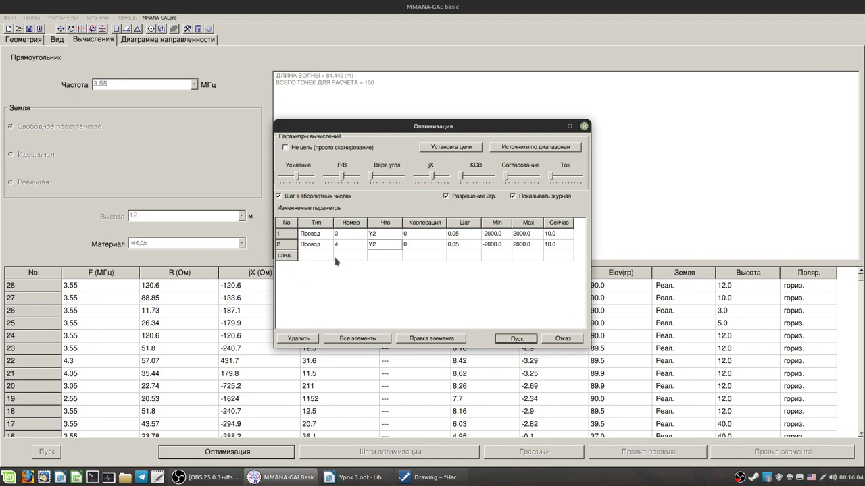
left_click(420, 246)
type("1")
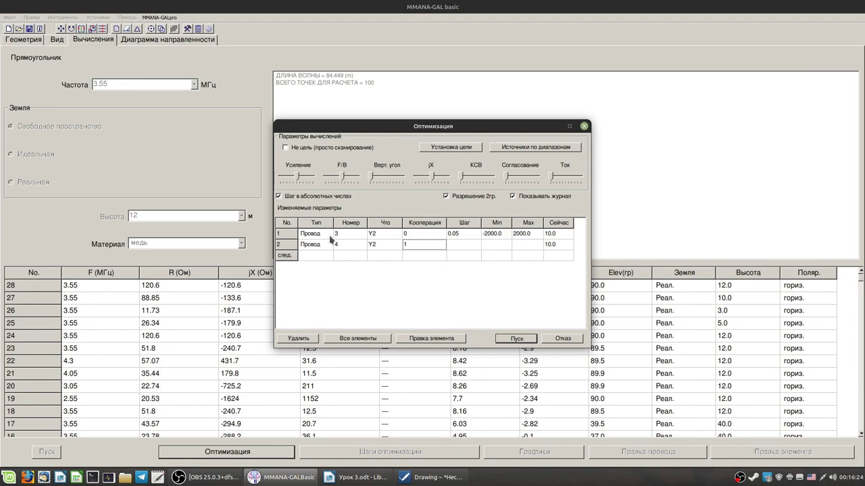
Step: Limit the first variable's range to a minimum of 9.0 and a maximum of 15.0
left_click(414, 234)
left_click(459, 235)
left_click(558, 234)
left_click(492, 233)
left_click(493, 233)
type("9.0")
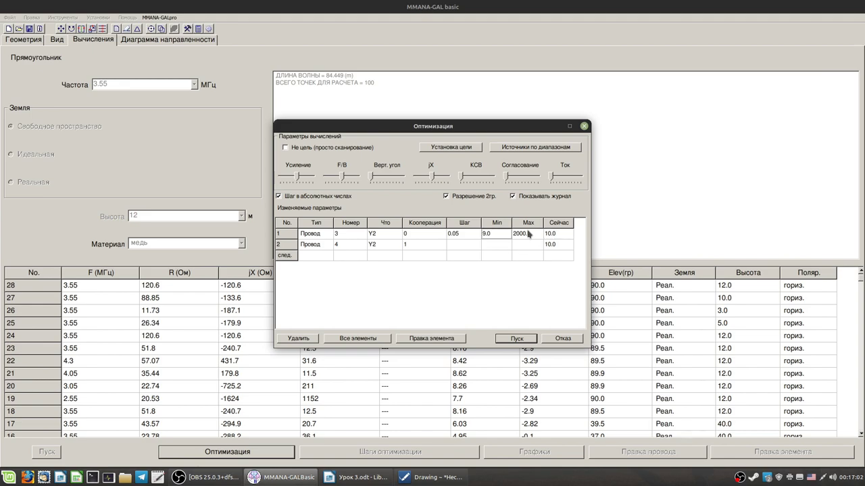
left_click(527, 234)
left_click(528, 233)
type("15.0")
Step: Set the optimization goal weight for SWR to maximum and the weights for jX, F/B and gain to minimum
left_click_drag(462, 177, 521, 181)
left_click_drag(433, 177, 416, 178)
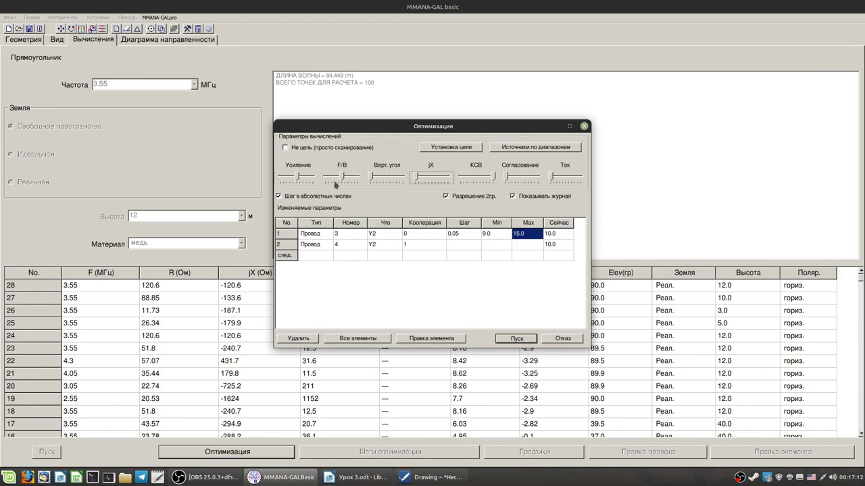
left_click_drag(342, 177, 239, 169)
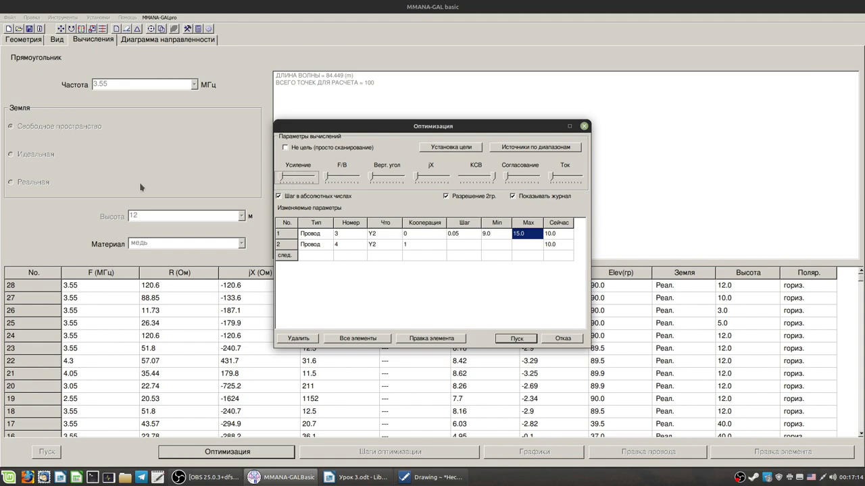
Step: Review the per-band source settings and run the optimization without saving its table as an *.mao file
left_click(528, 147)
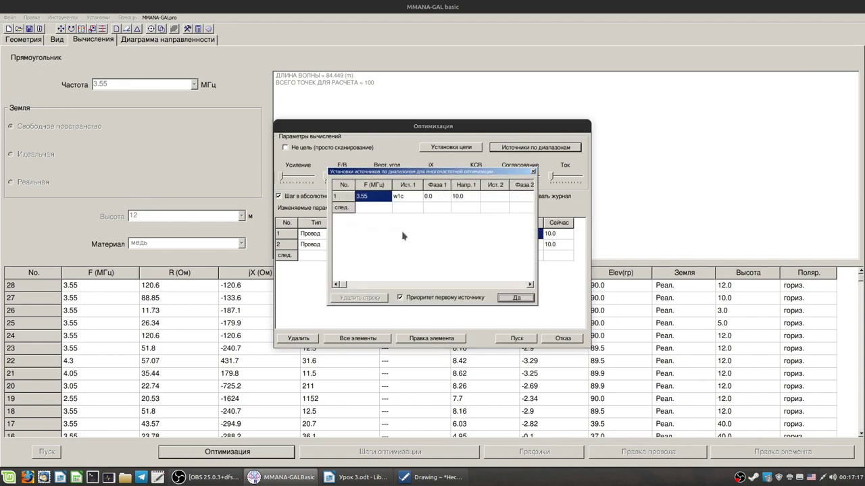
left_click(515, 298)
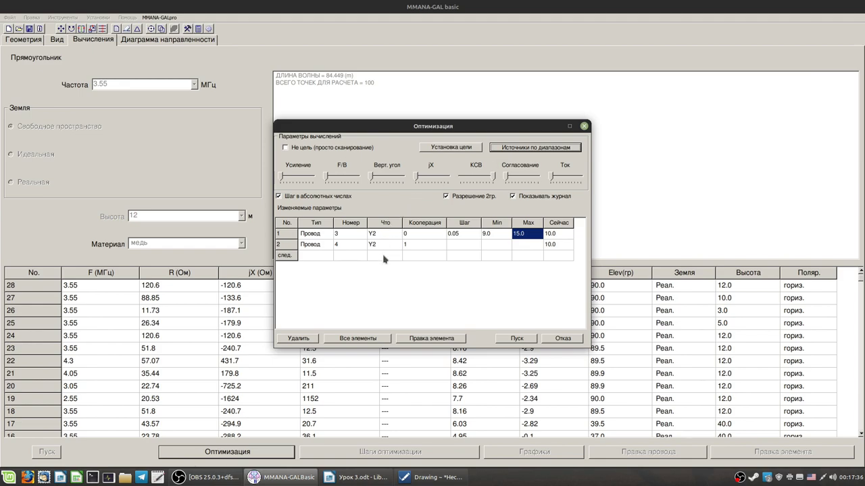
left_click(560, 152)
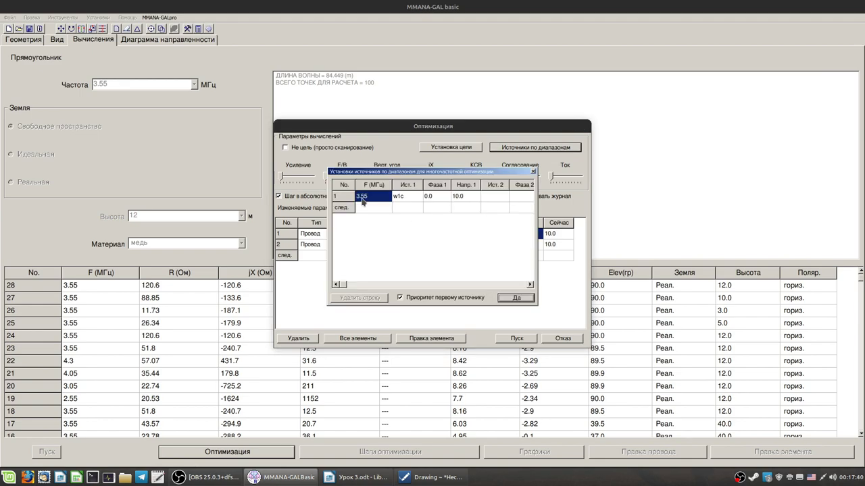
left_click(520, 299)
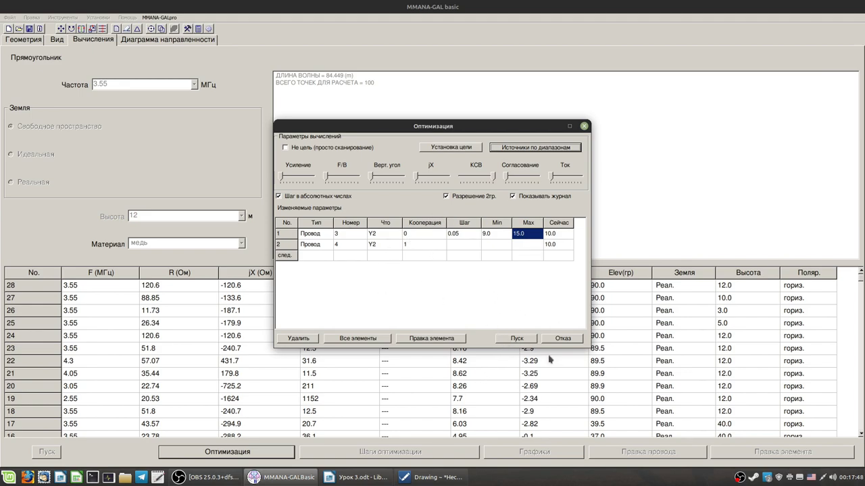
left_click(523, 340)
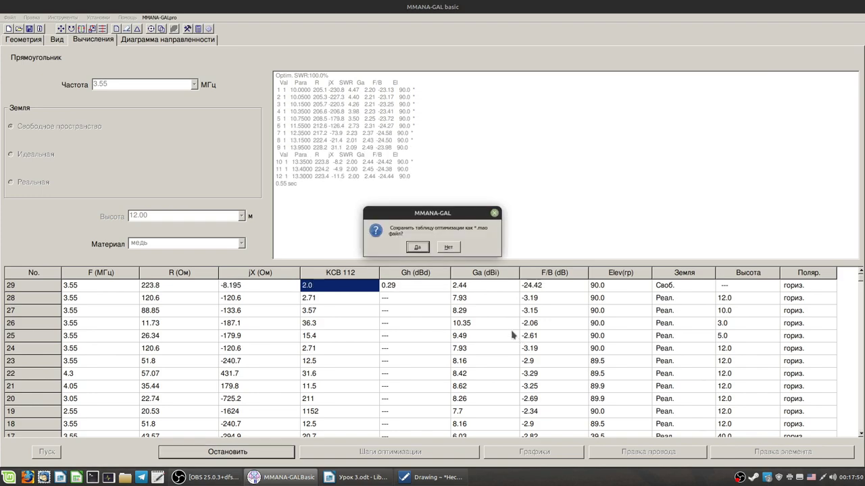
left_click(449, 248)
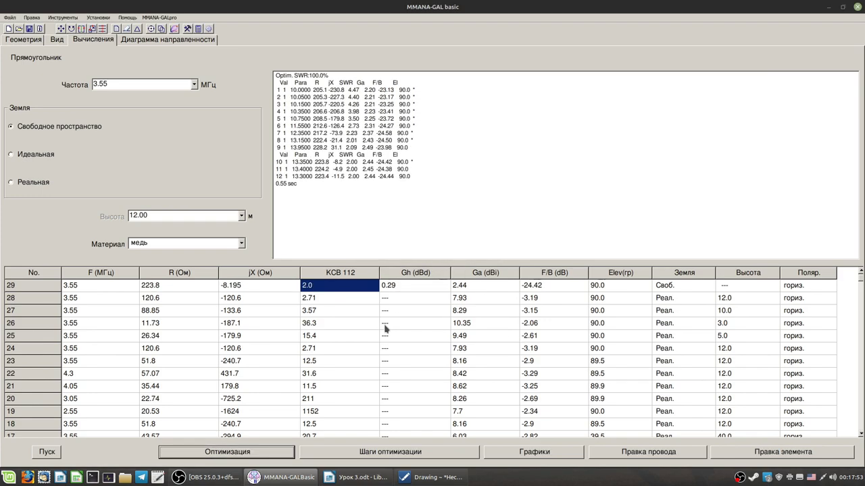
Step: Examine the optimized antenna's newest result row, its radiation pattern and the current distribution along the wires
left_click(143, 288)
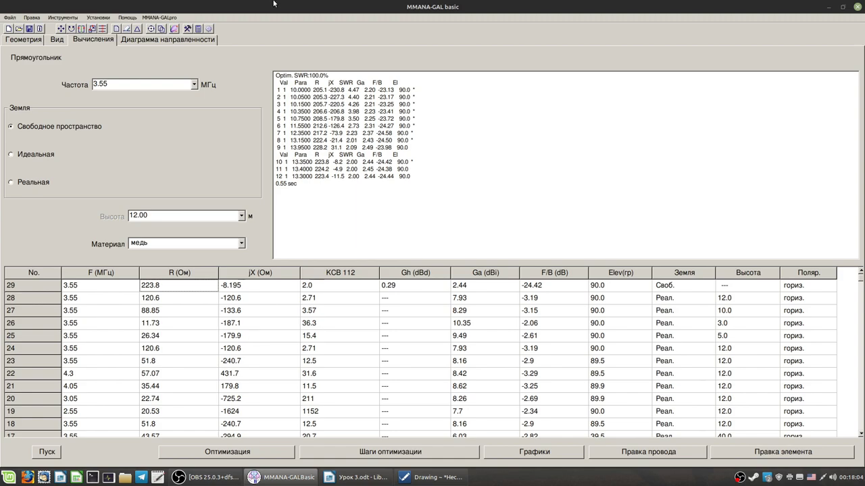
left_click(459, 482)
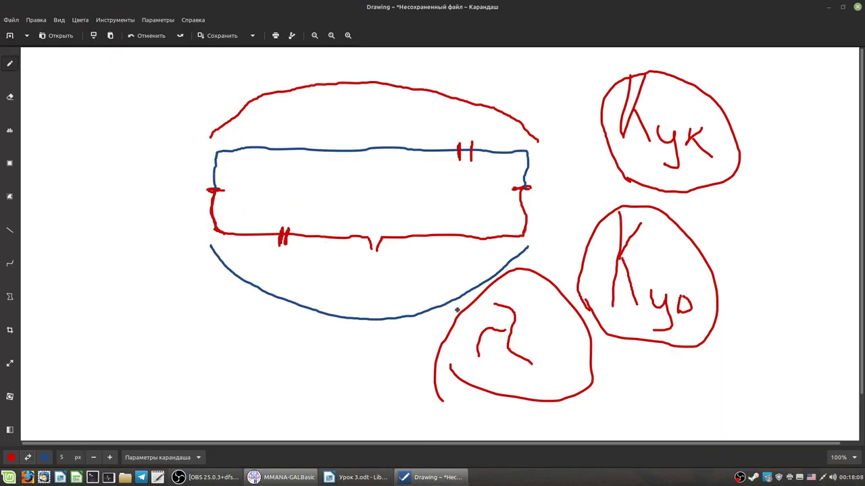
left_click(828, 7)
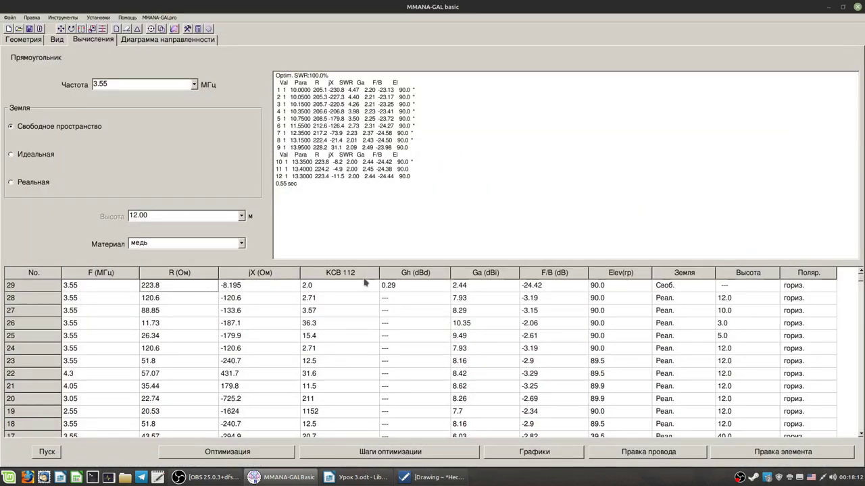
left_click(317, 289)
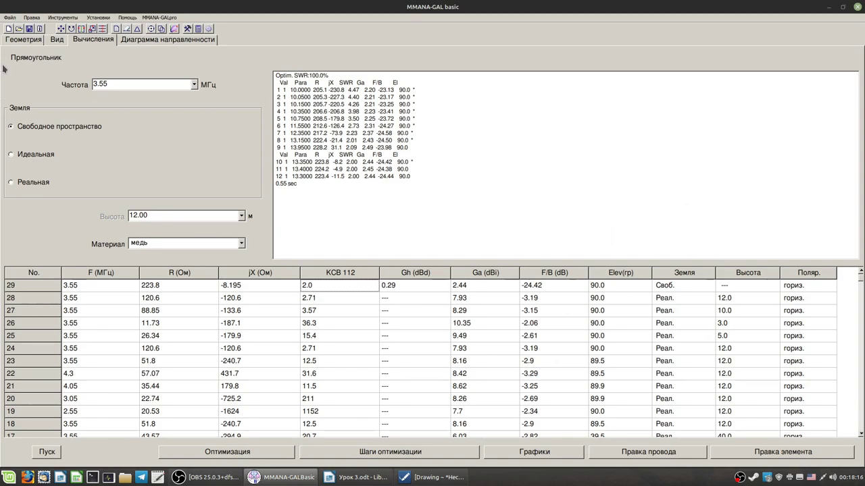
left_click(169, 39)
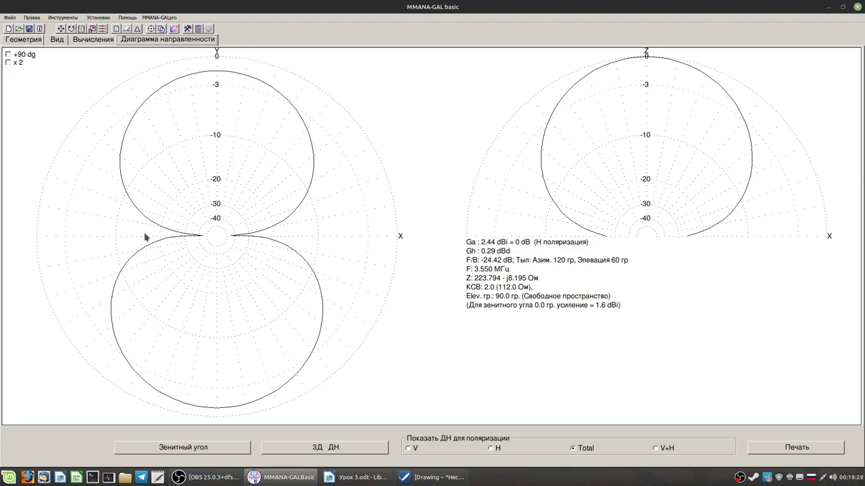
left_click(57, 39)
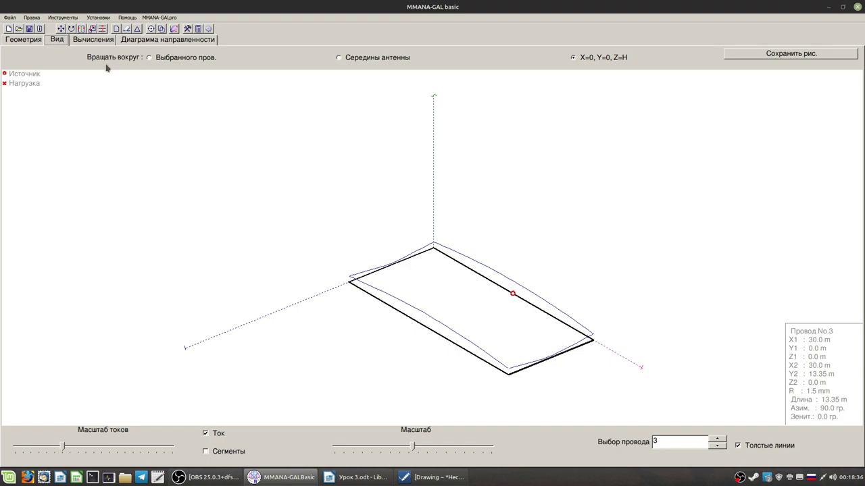
left_click(93, 39)
left_click(167, 39)
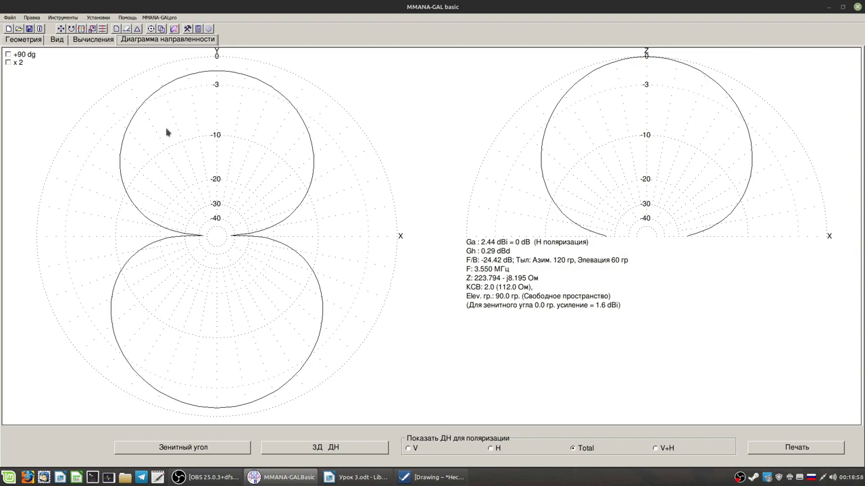
left_click(95, 40)
left_click(56, 40)
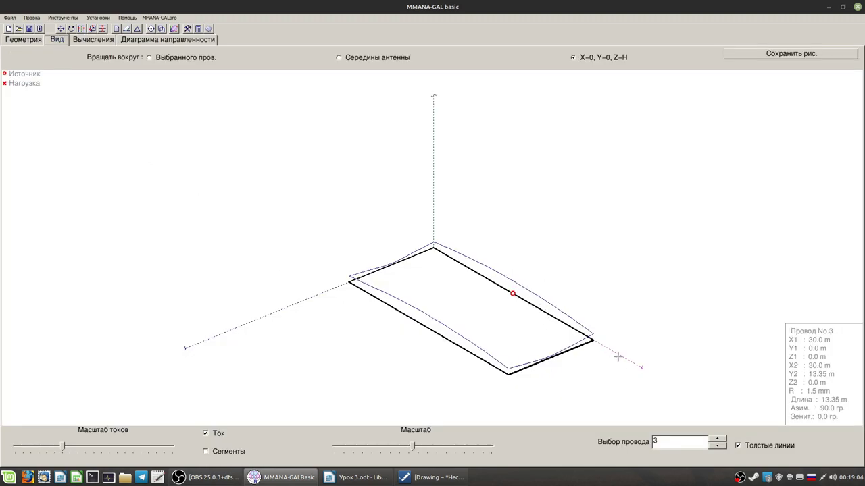
Step: Recalculate the antenna at 3.55 MHz in free space and inspect its radiation pattern and wire currents
left_click(159, 39)
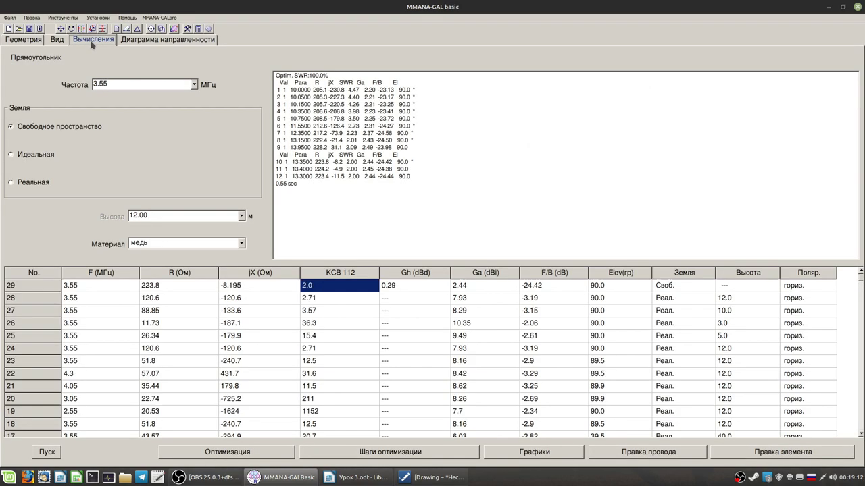
left_click(45, 453)
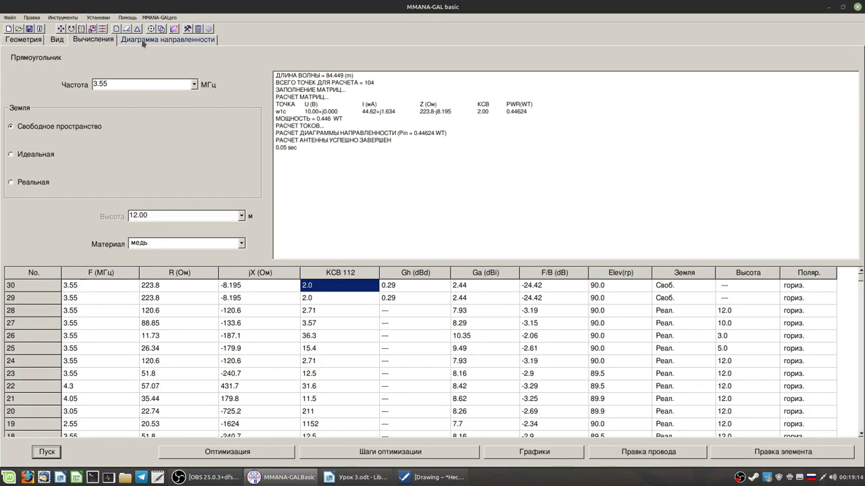
left_click(168, 39)
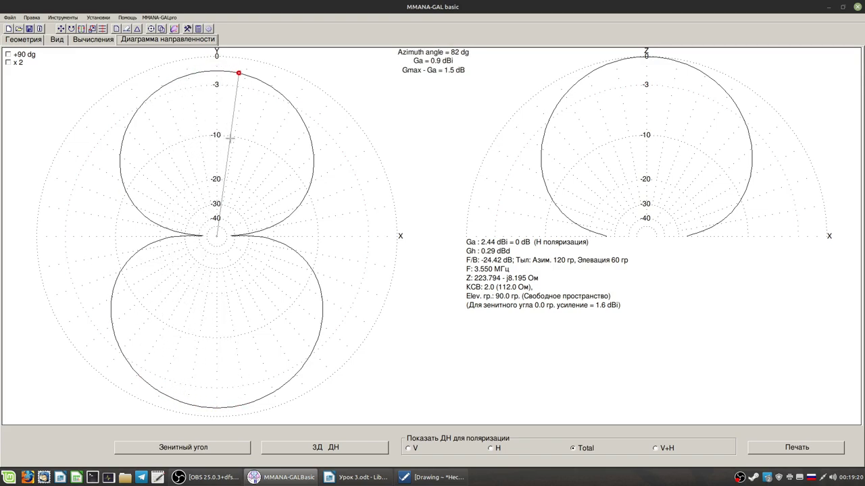
left_click(93, 39)
left_click(57, 39)
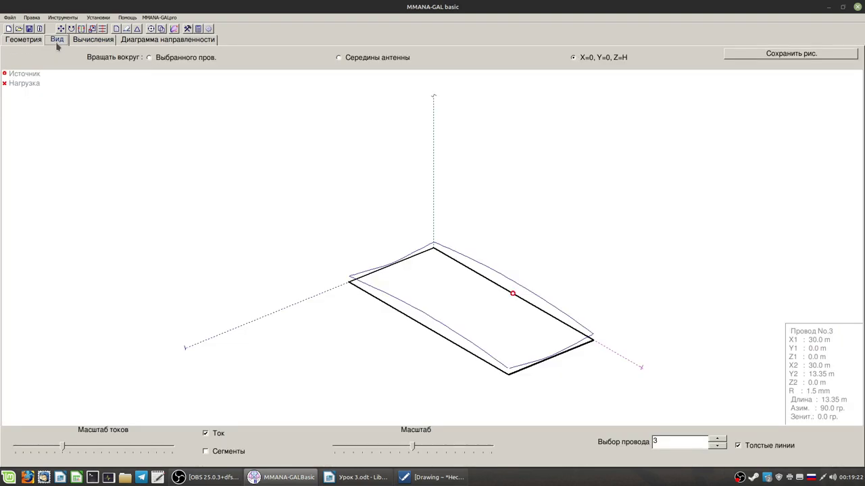
left_click_drag(270, 384, 330, 371)
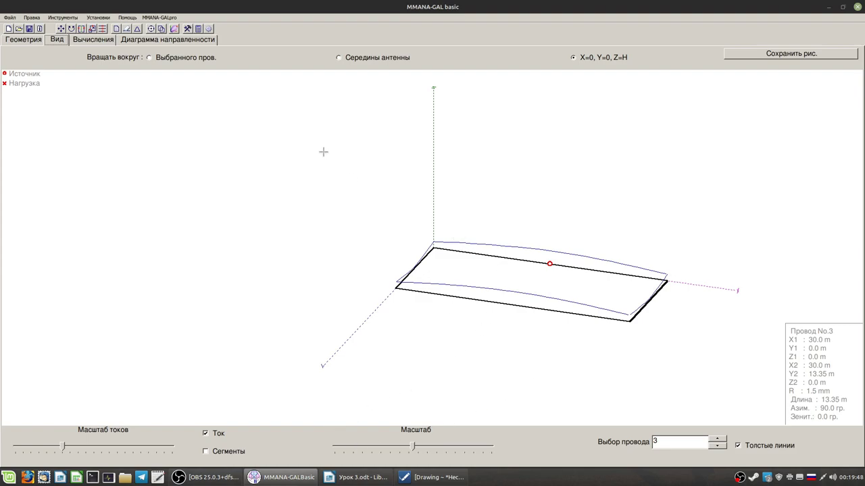
Step: Recalculate the antenna once more and set the standard impedance for SWR to R = 200 ohms
left_click(96, 41)
left_click(47, 451)
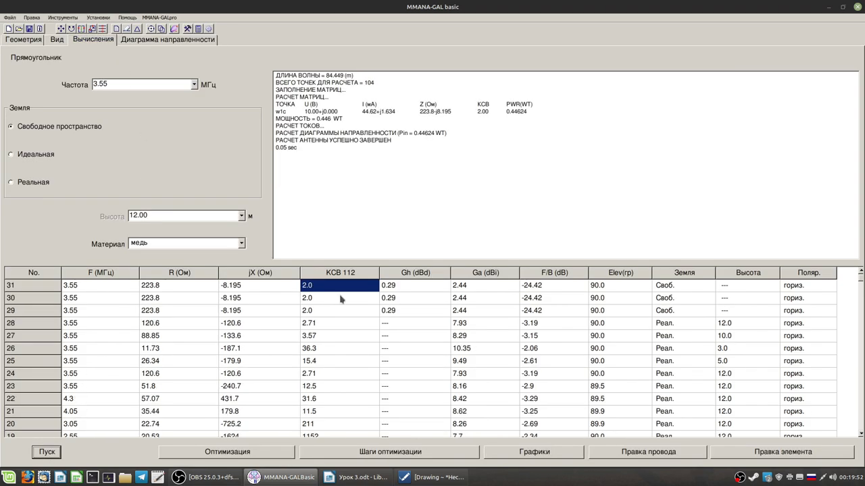
left_click(63, 17)
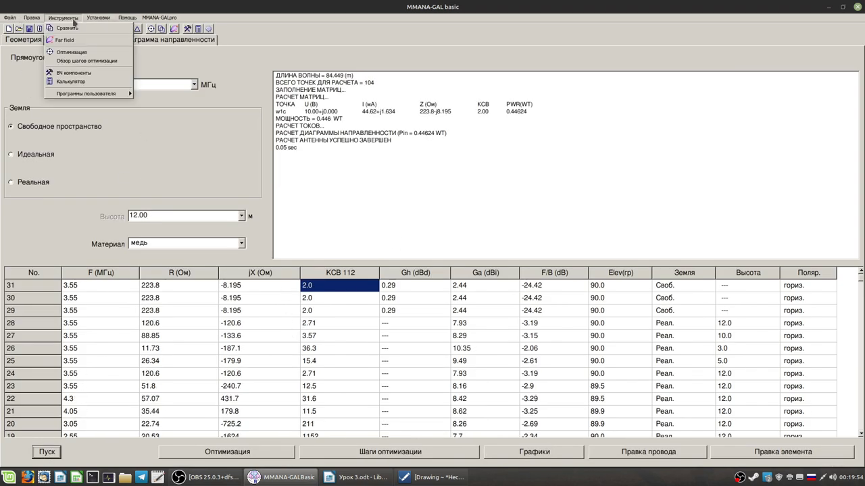
left_click(99, 17)
left_click(99, 29)
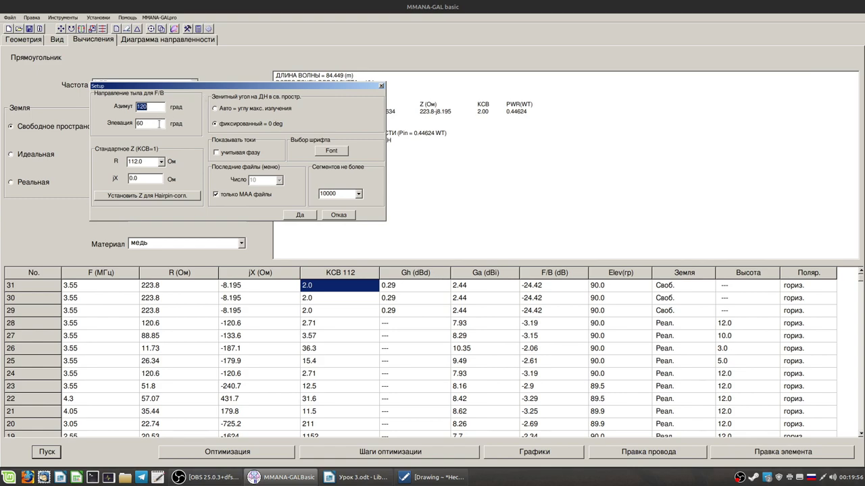
left_click(162, 163)
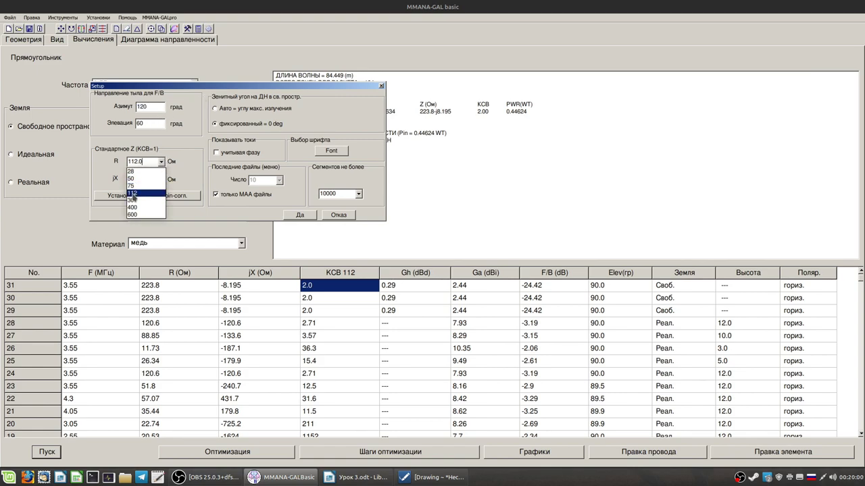
left_click(135, 193)
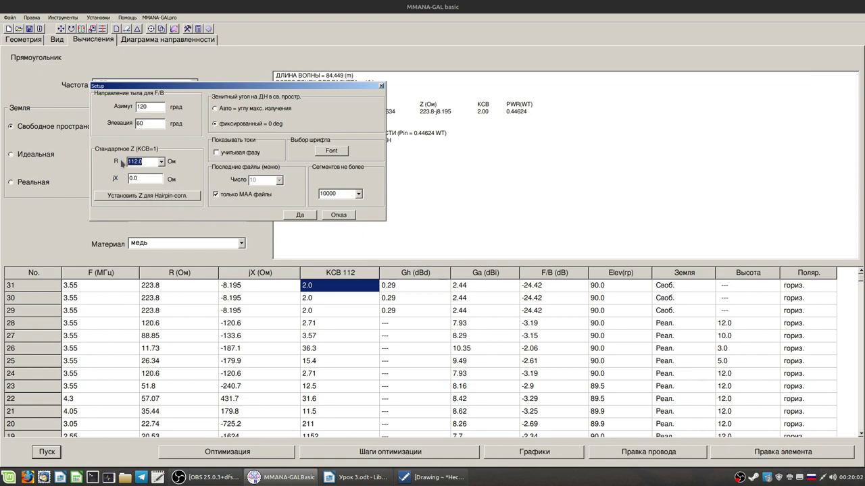
type("200")
left_click(300, 216)
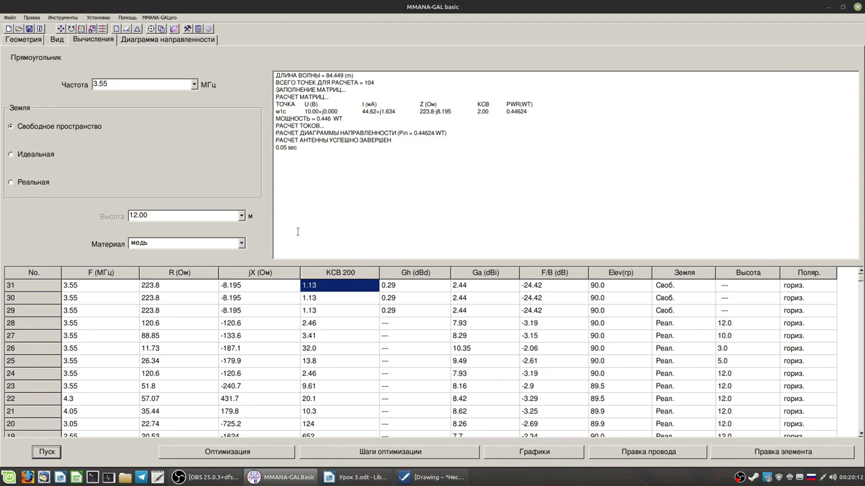
Step: Read the gain at different azimuth and elevation angles on the radiation pattern and look through the preset frequencies
left_click(145, 40)
mouse_move(214, 135)
left_mouse_down()
mouse_move(220, 96)
mouse_move(169, 147)
mouse_move(252, 378)
mouse_move(217, 372)
mouse_move(202, 384)
mouse_move(273, 180)
mouse_move(270, 73)
mouse_move(674, 145)
mouse_move(628, 142)
mouse_move(603, 209)
mouse_move(695, 126)
mouse_move(733, 205)
mouse_move(734, 178)
mouse_move(664, 115)
mouse_move(560, 146)
mouse_move(661, 129)
mouse_move(638, 129)
mouse_move(709, 160)
mouse_move(571, 150)
mouse_move(594, 198)
mouse_move(667, 131)
mouse_move(716, 206)
mouse_move(650, 54)
mouse_move(583, 207)
mouse_move(583, 165)
mouse_move(706, 178)
mouse_move(707, 205)
mouse_move(674, 219)
left_mouse_up()
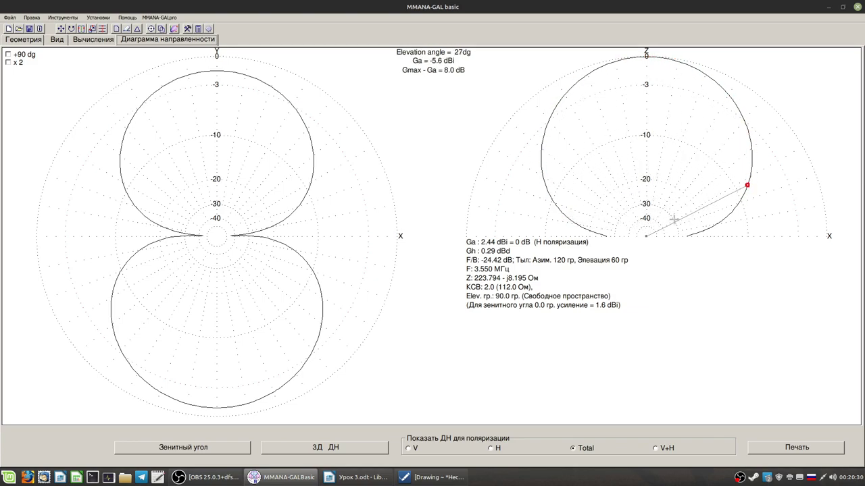
left_click(79, 41)
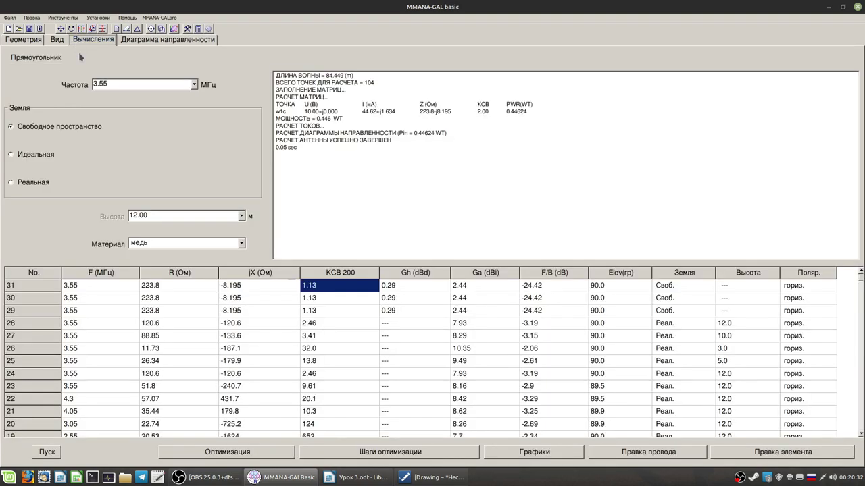
left_click(194, 84)
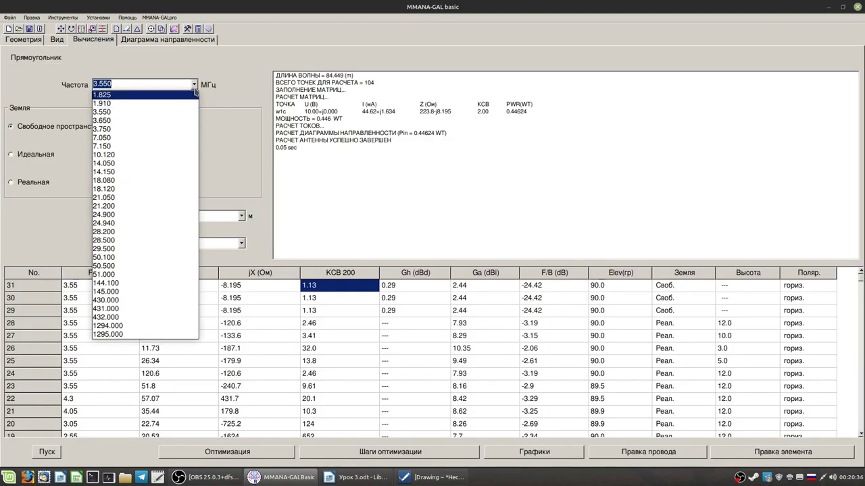
left_click(247, 125)
Step: Inspect the coordinates and lengths of short-side wire 4 and long source wire 1 in the antenna view
left_click(57, 39)
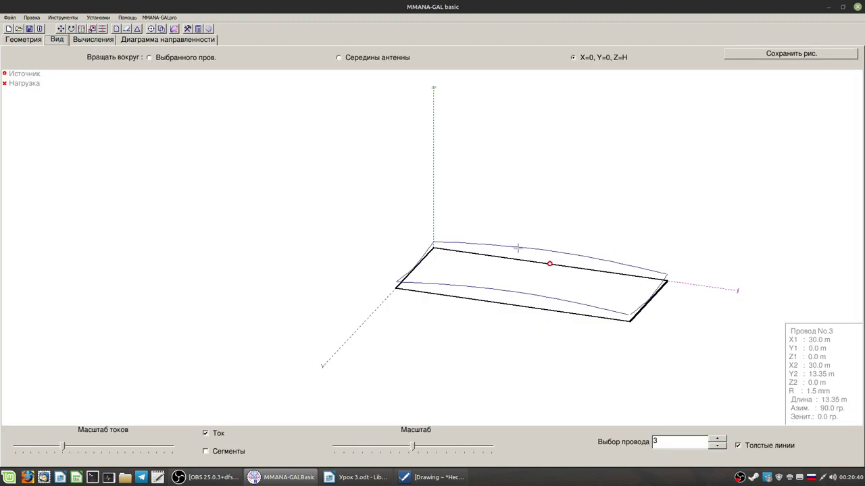
left_click(419, 264)
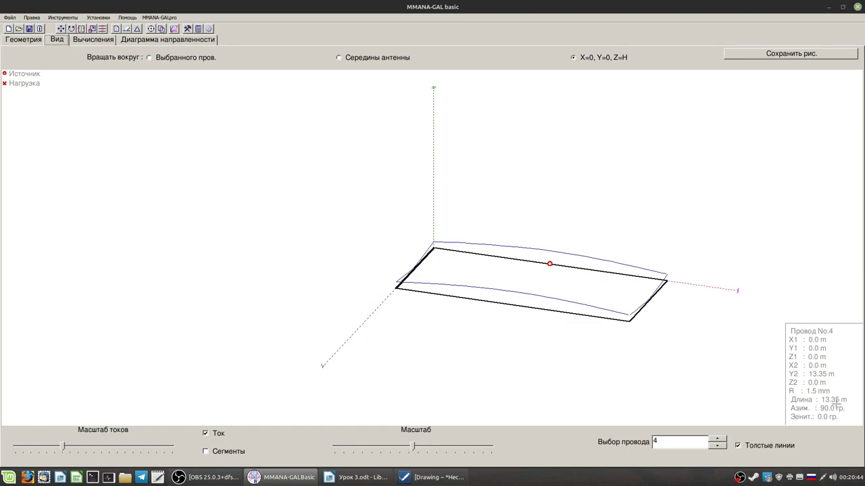
left_click(572, 268)
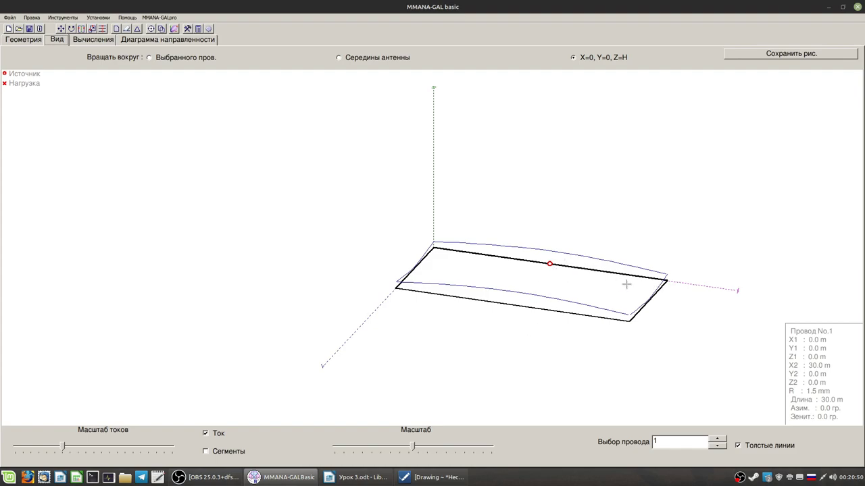
left_click(435, 294)
left_click(408, 278)
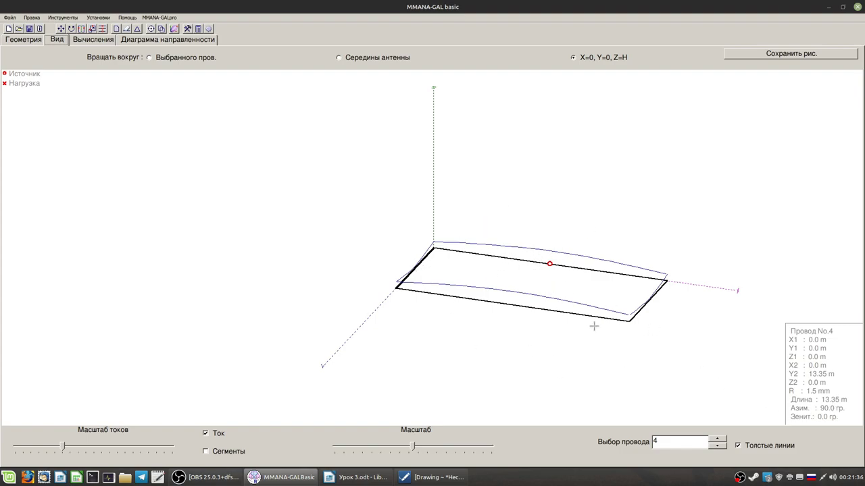
left_click(530, 262)
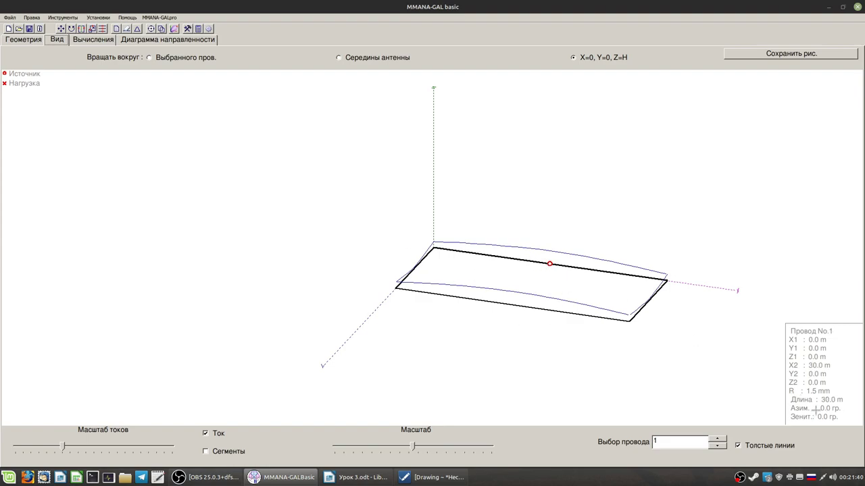
left_click(417, 264)
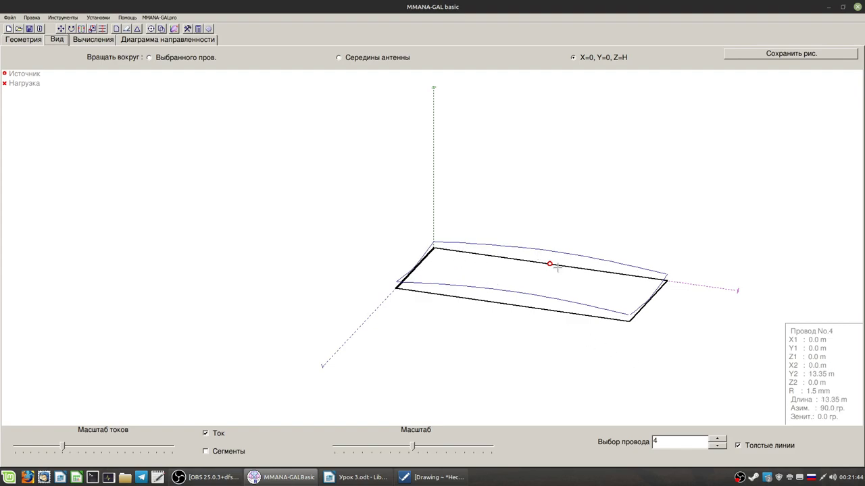
left_click(469, 254)
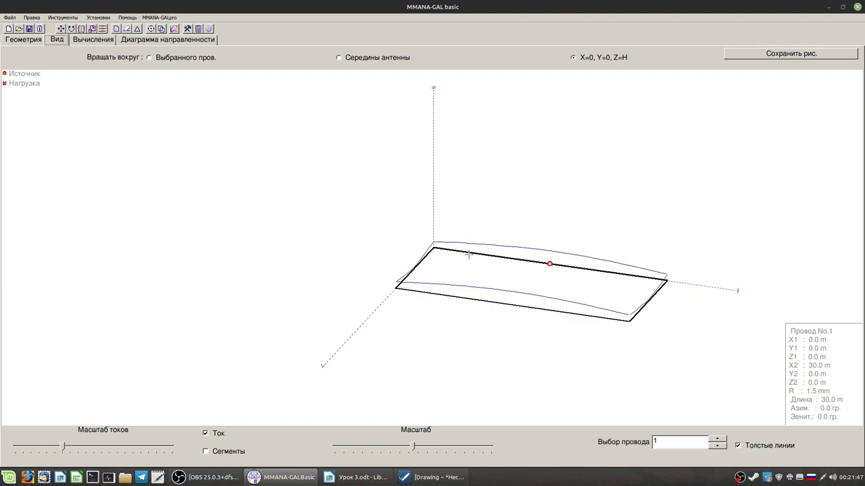
Step: Set the antenna height to 15 m, switch the ground type to real and recalculate at 3.55 MHz
left_click(422, 263)
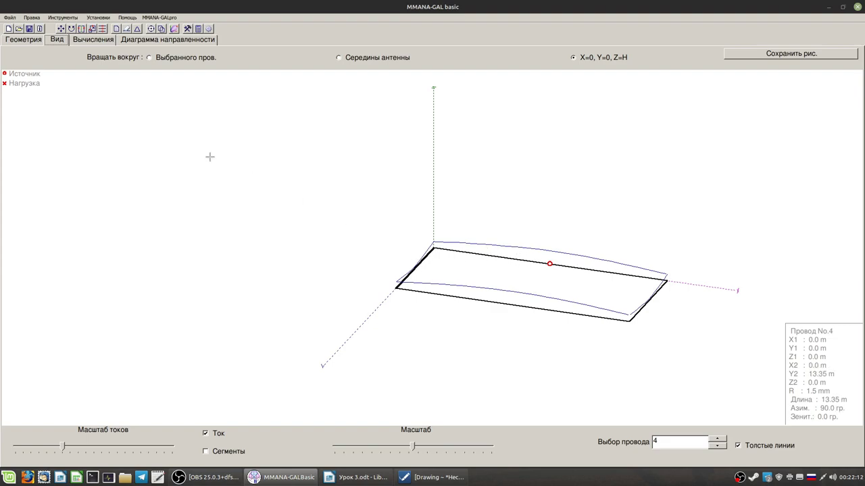
left_click(116, 40)
left_click(242, 217)
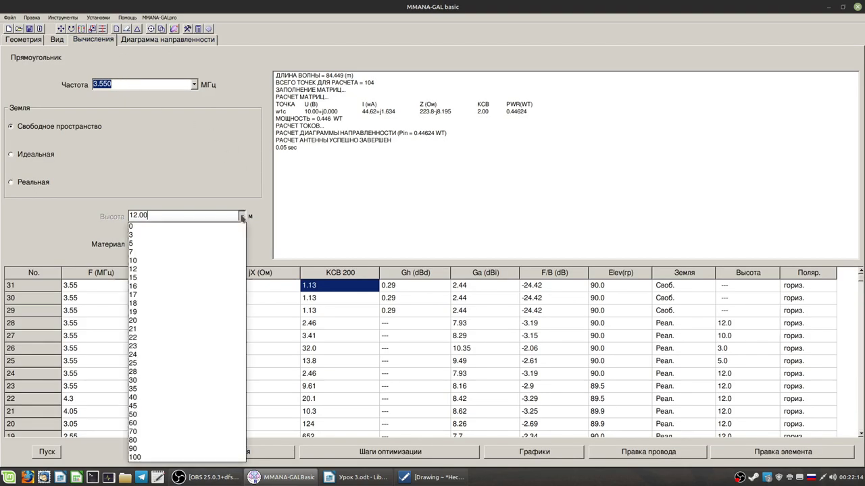
left_click(186, 277)
left_click(51, 453)
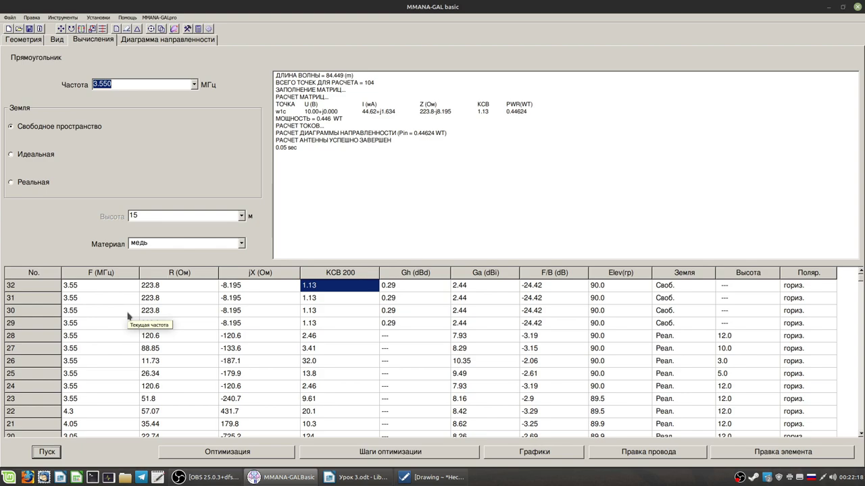
left_click(12, 183)
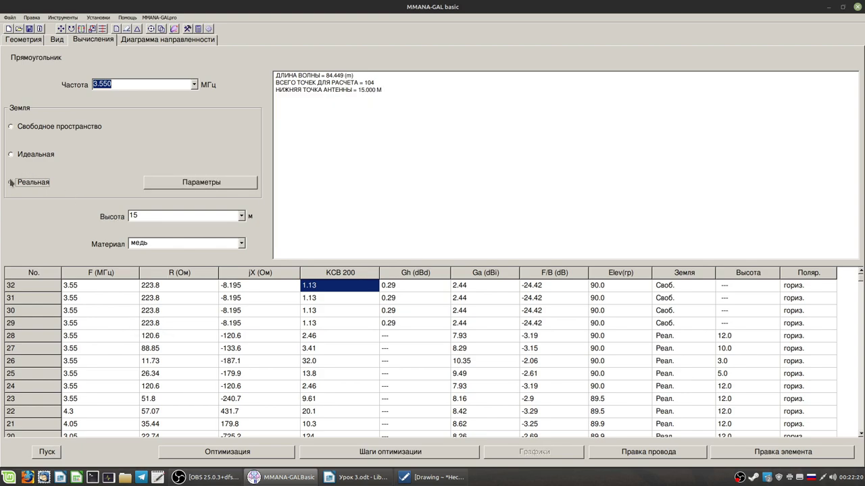
left_click(46, 452)
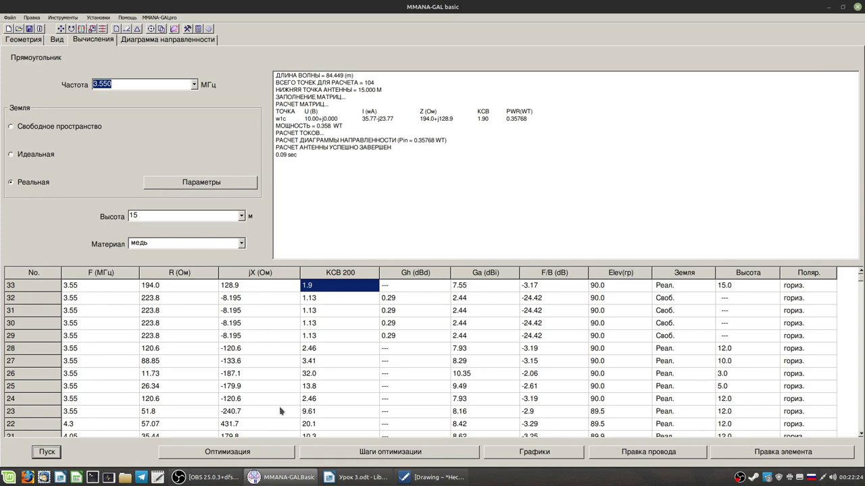
Step: Examine the resistance, SWR and reactance of the 15 m real-ground calculation and check the wire currents
left_click(155, 287)
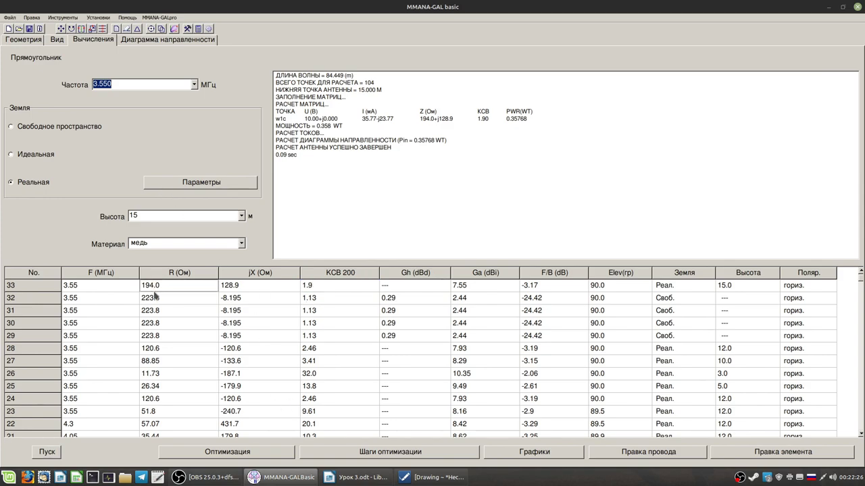
left_click(155, 287)
left_click(332, 288)
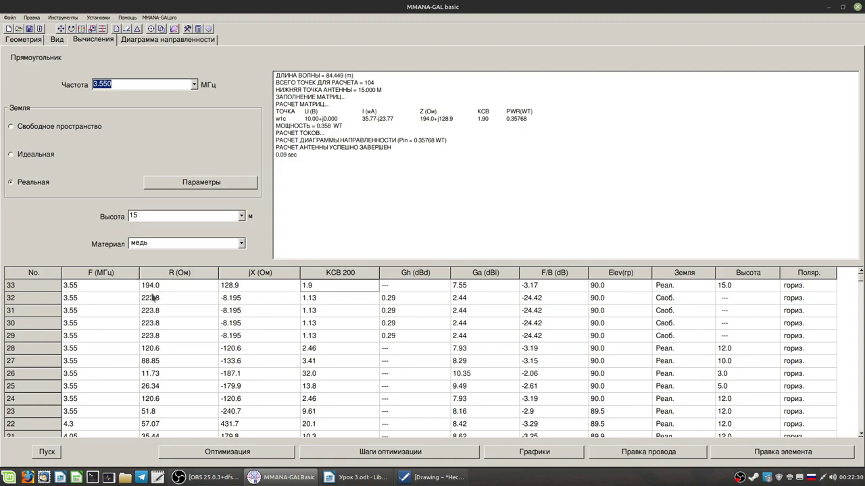
left_click(151, 286)
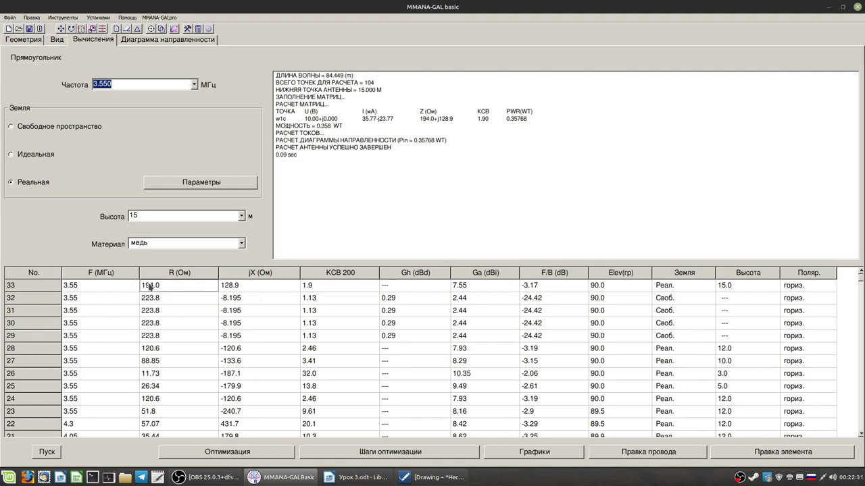
left_click(226, 289)
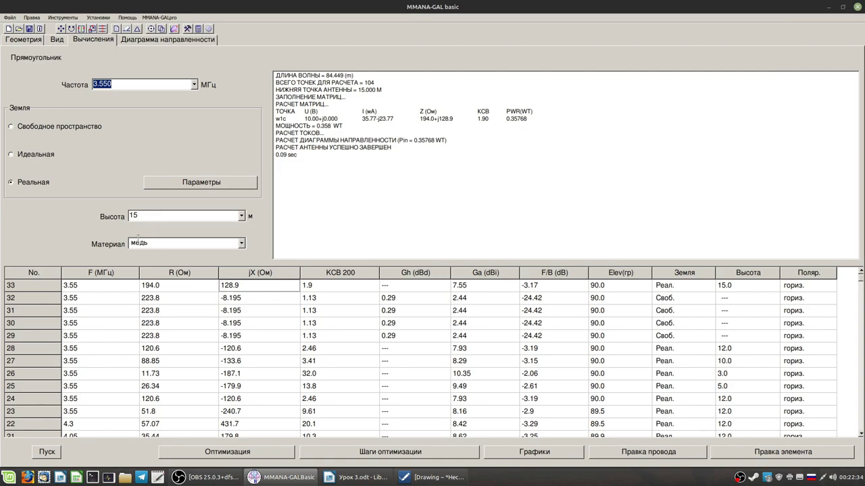
left_click(57, 41)
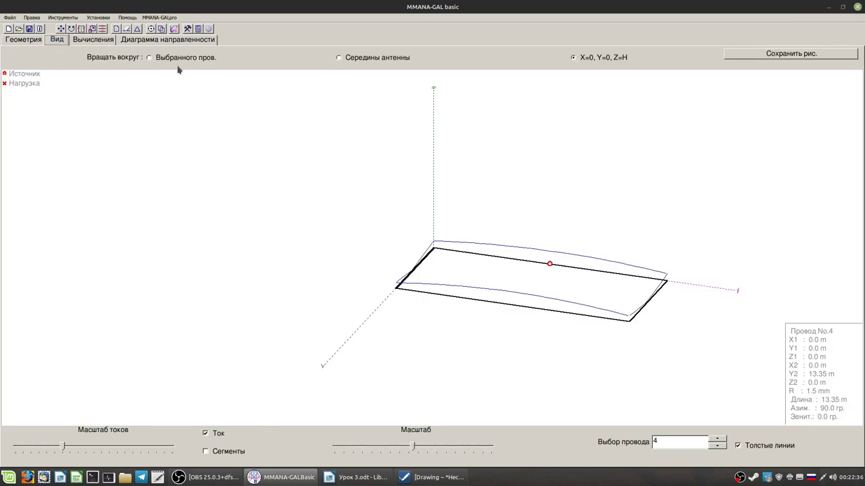
left_click(106, 41)
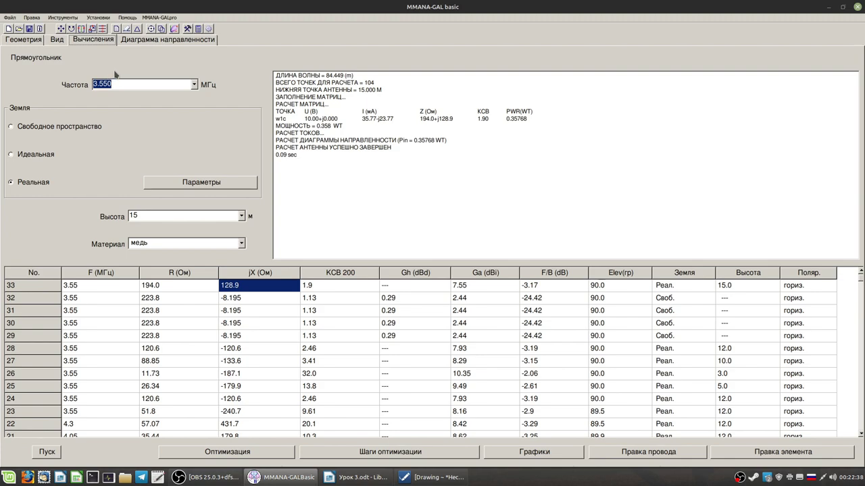
Step: Run the SWR optimization of Y2 on short-side wires 3 and 4 and check the resulting SWR, reactance and resistance
left_click(240, 454)
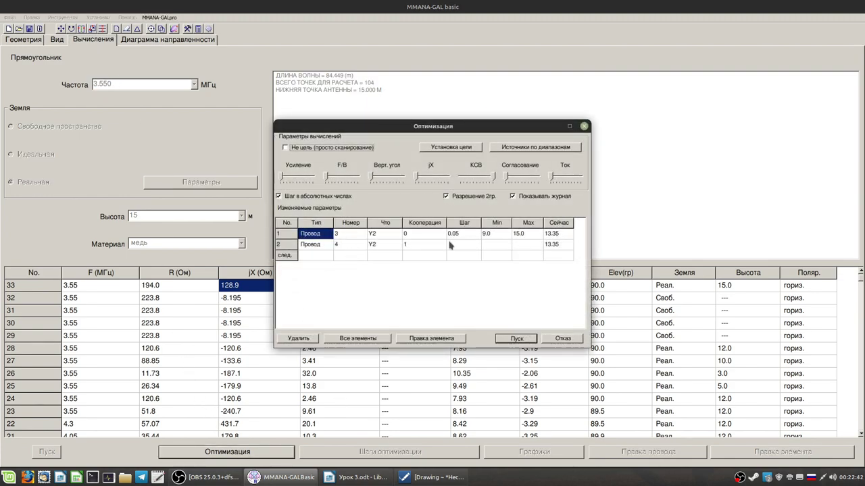
left_click(516, 338)
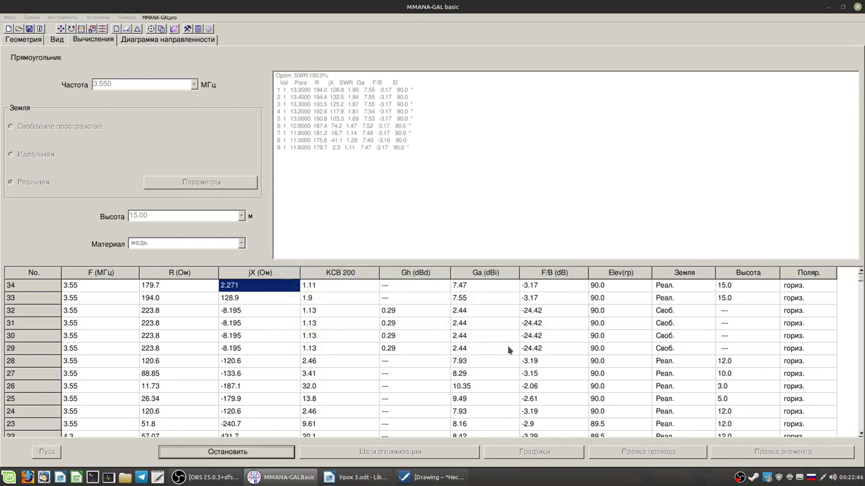
left_click(446, 249)
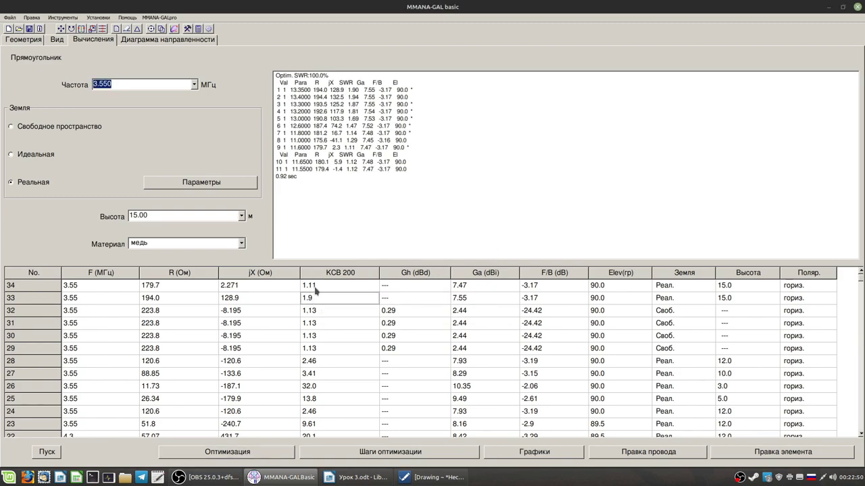
left_click(236, 287)
left_click(160, 287)
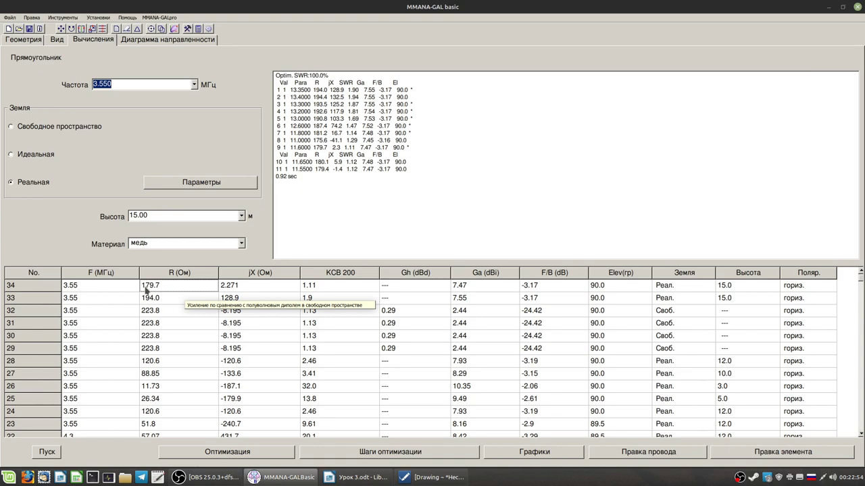
Step: Inspect the lengths of short-side wires 3 and 4 and long wire 1 in the antenna view
left_click(57, 40)
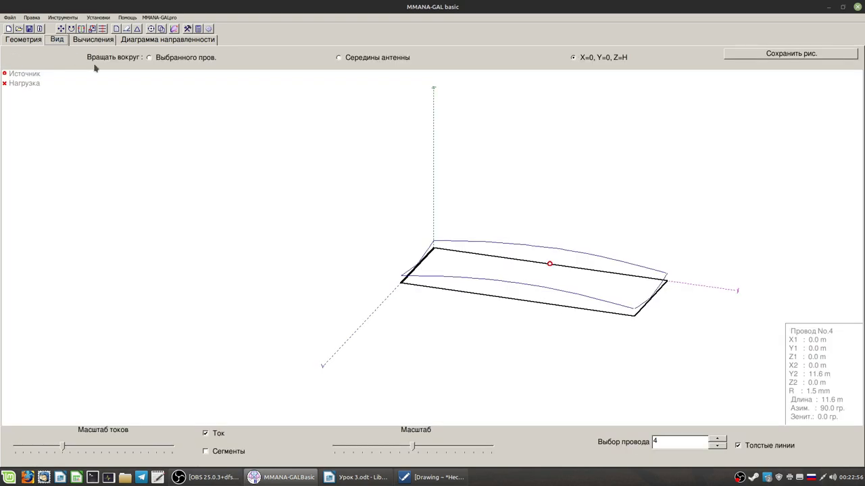
left_click(648, 301)
left_click(418, 264)
left_click(649, 300)
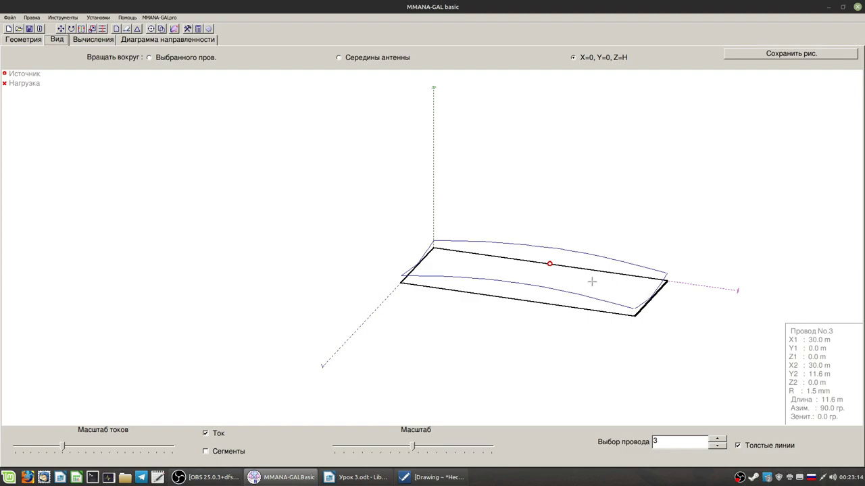
left_click(417, 267)
left_click(524, 260)
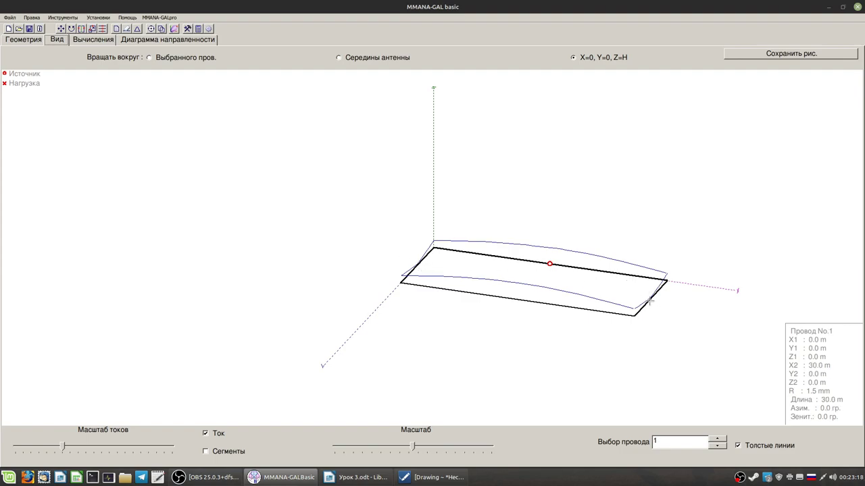
Step: Add a source at the middle of short-side wire 4 and delete the source on long wire 1
left_click_drag(648, 300, 704, 352)
right_click(388, 251)
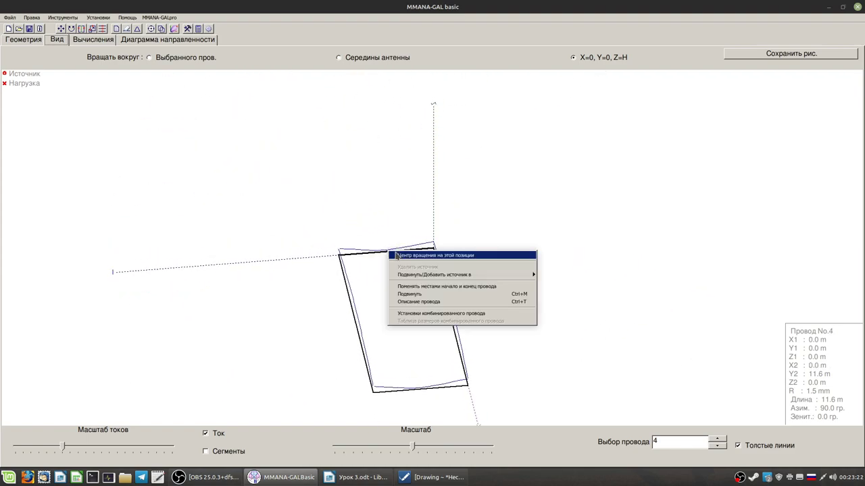
mouse_move(487, 274)
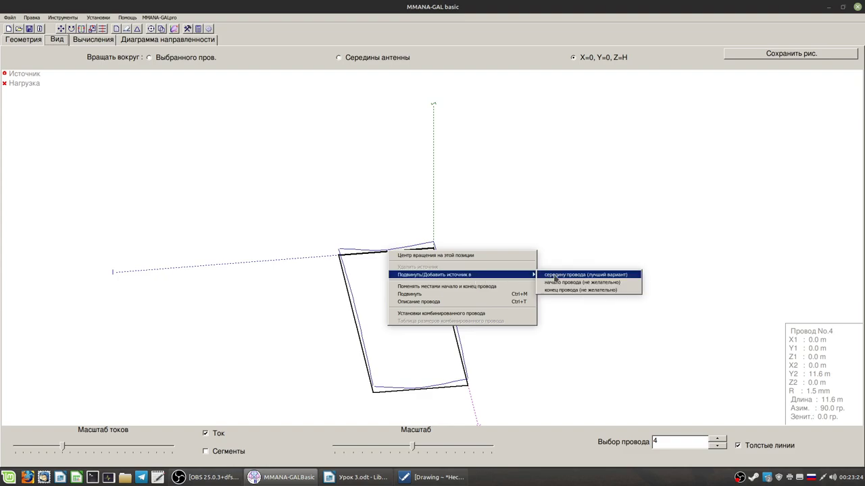
left_click(566, 275)
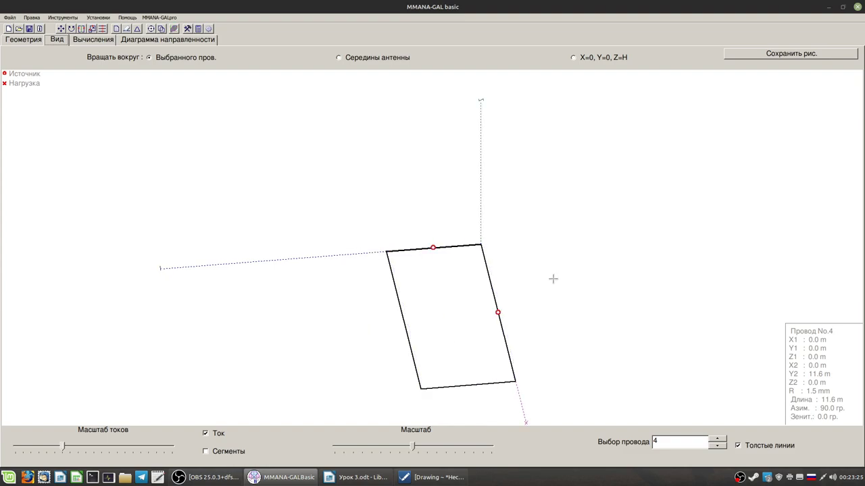
right_click(498, 317)
left_click(534, 335)
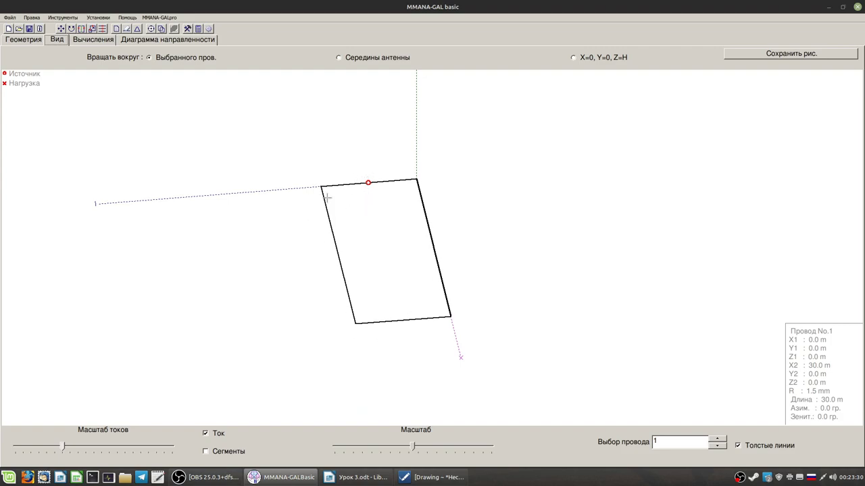
key("Up")
key("Up")
key("Up")
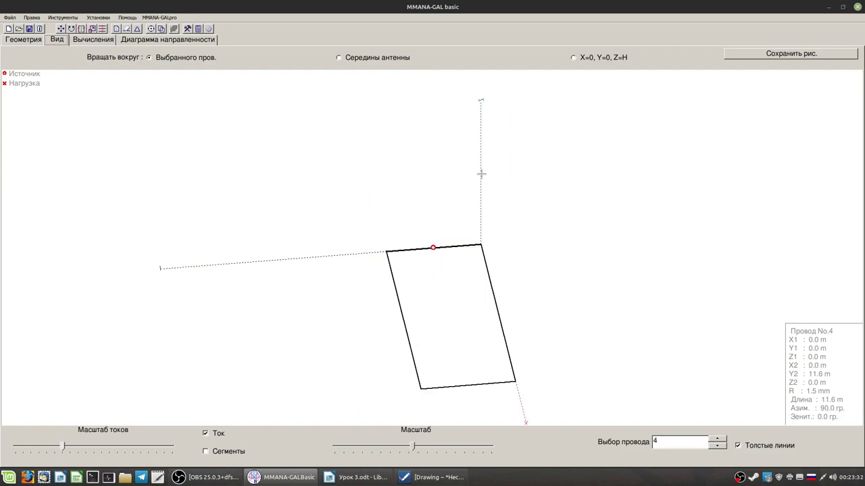
Step: Recalculate the antenna fed at short-side wire 4, at 3.55 MHz and 15 m over real ground
left_click(93, 39)
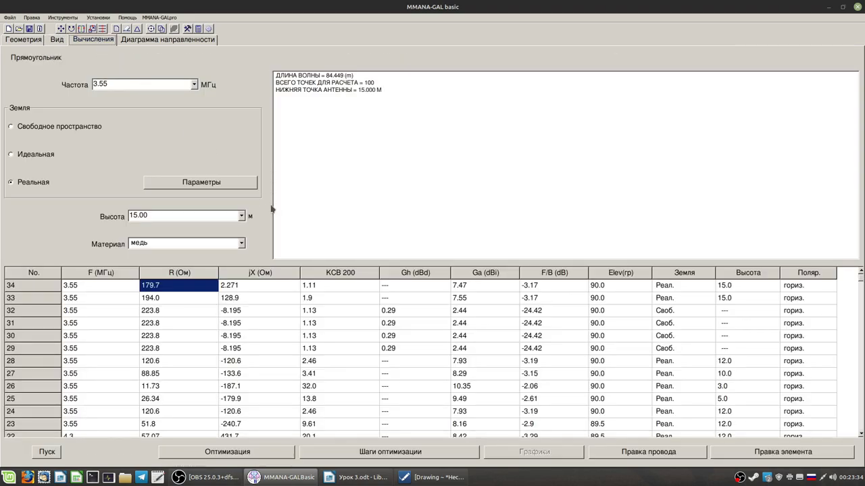
left_click(57, 40)
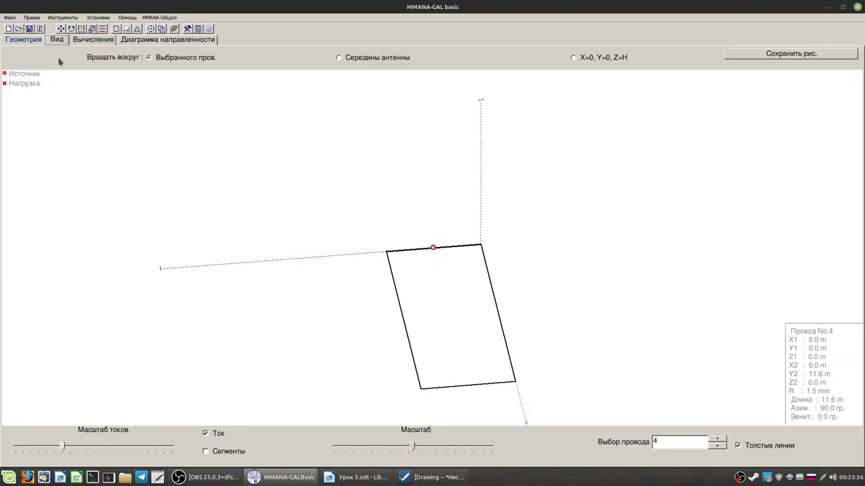
left_click_drag(503, 346, 509, 339)
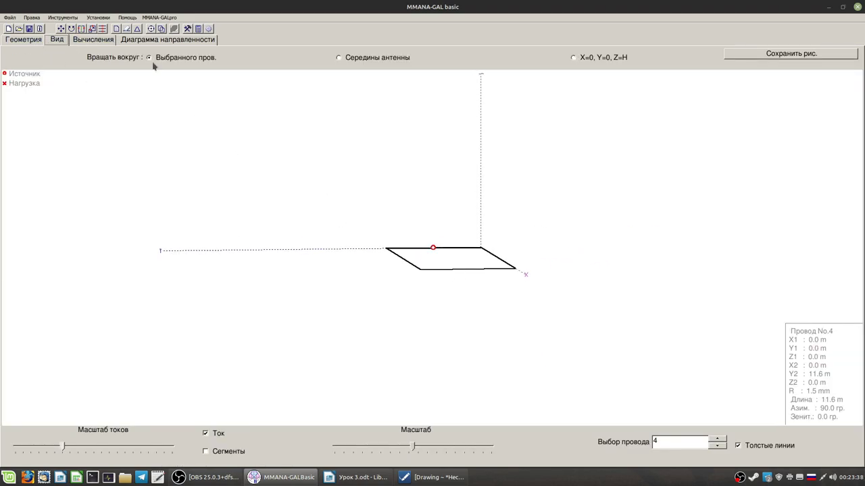
left_click(93, 39)
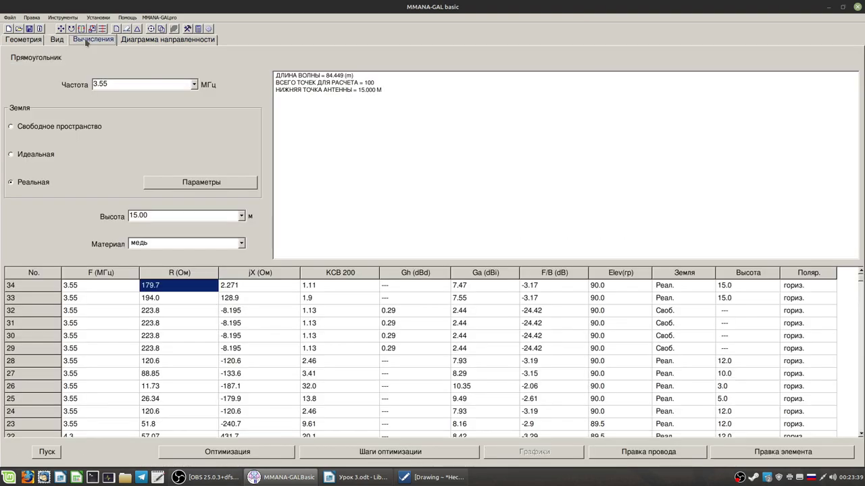
left_click(47, 452)
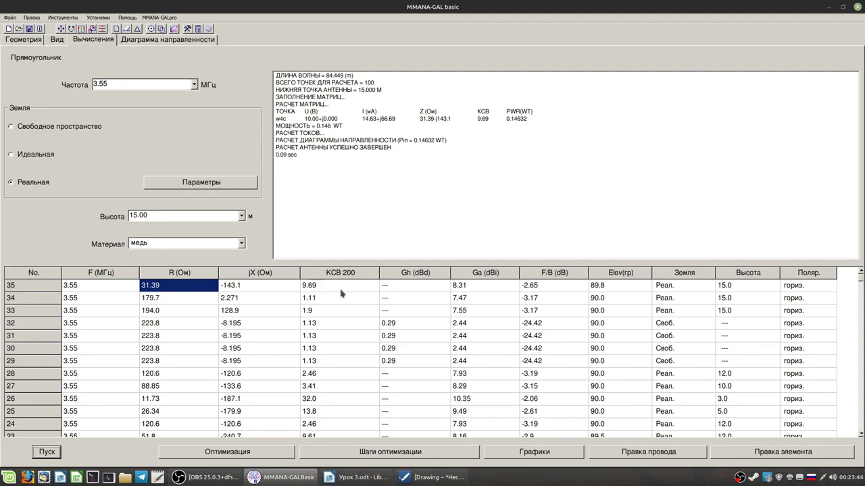
Step: Examine the current distribution of the short-side-fed loop from several angles and compare its resistance with the earlier calculations
left_click(57, 39)
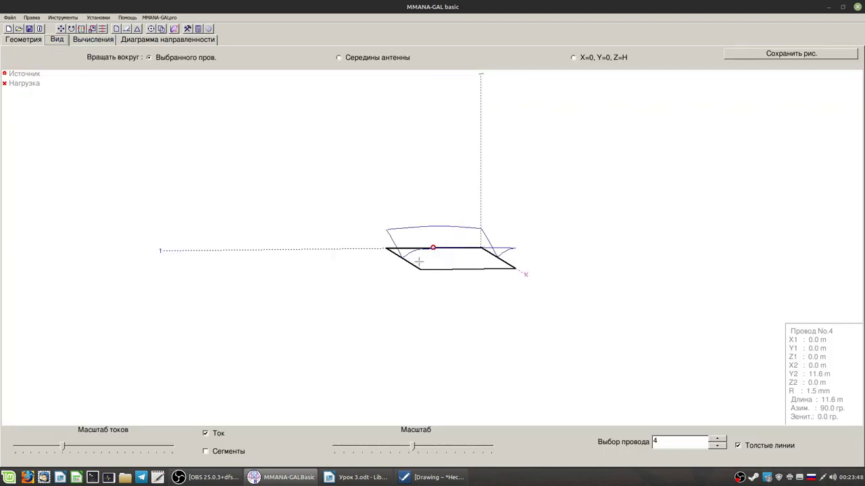
left_click_drag(419, 262, 512, 310)
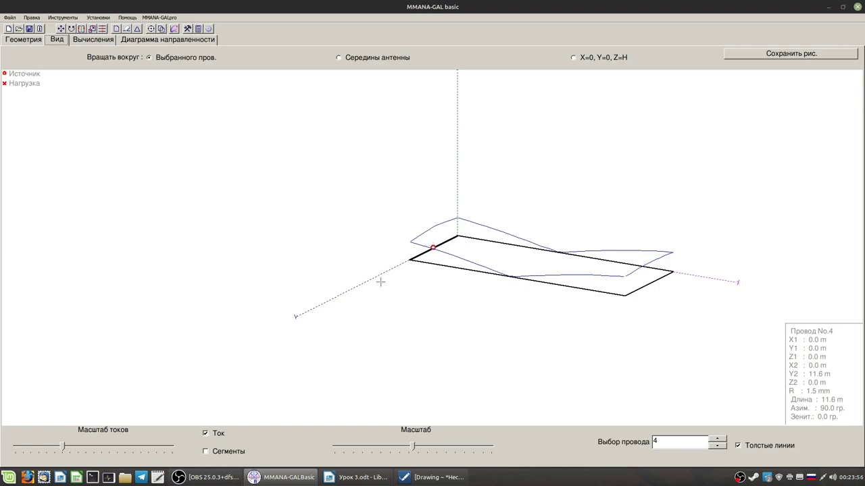
mouse_move(684, 337)
left_mouse_down()
mouse_move(681, 347)
mouse_move(689, 346)
left_mouse_up()
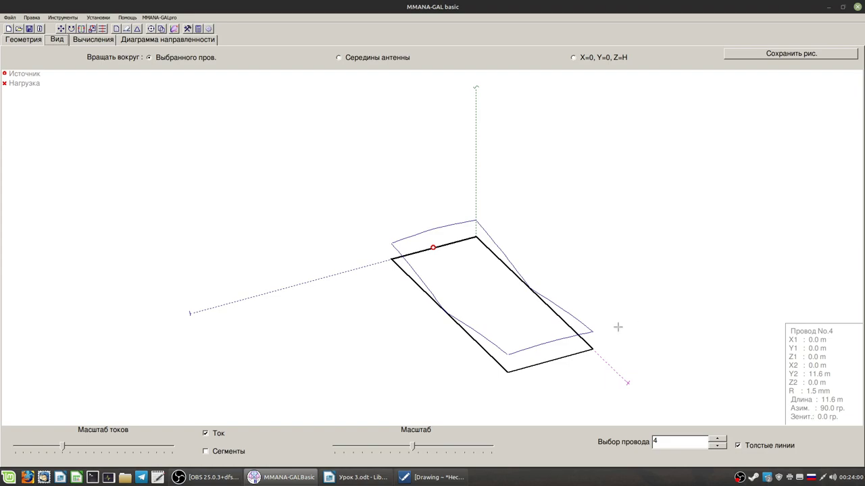
left_click_drag(617, 327, 542, 322)
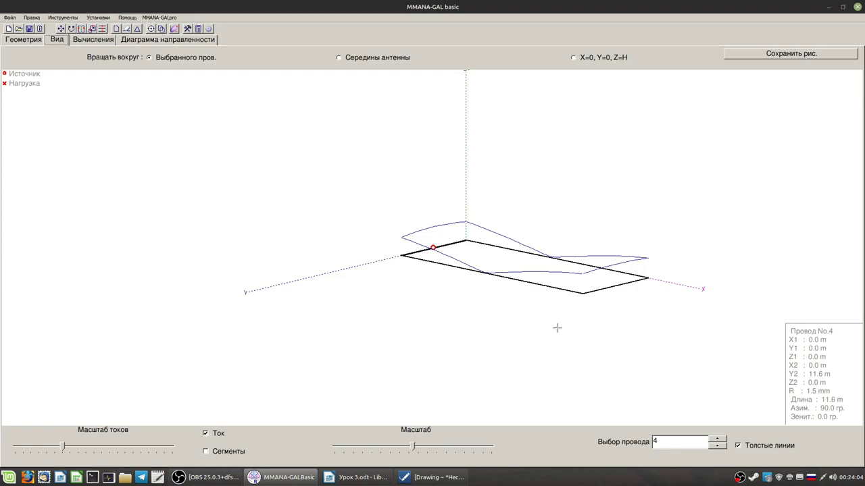
left_click_drag(558, 328, 452, 307)
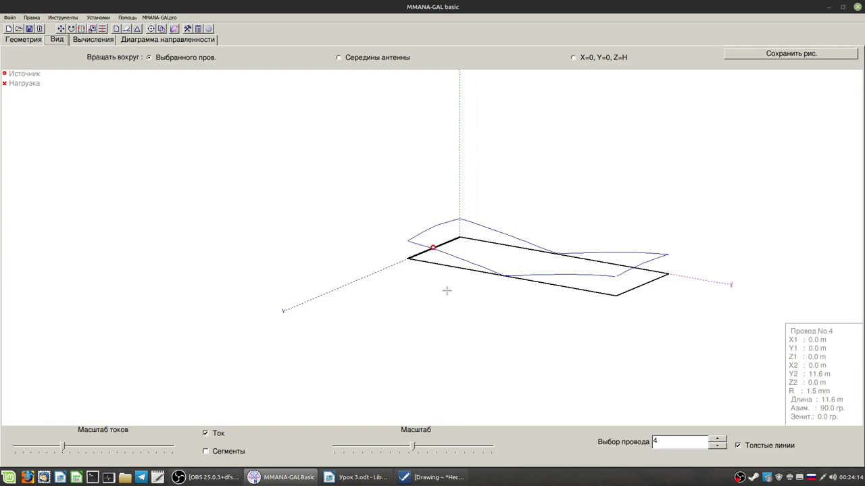
left_click(93, 40)
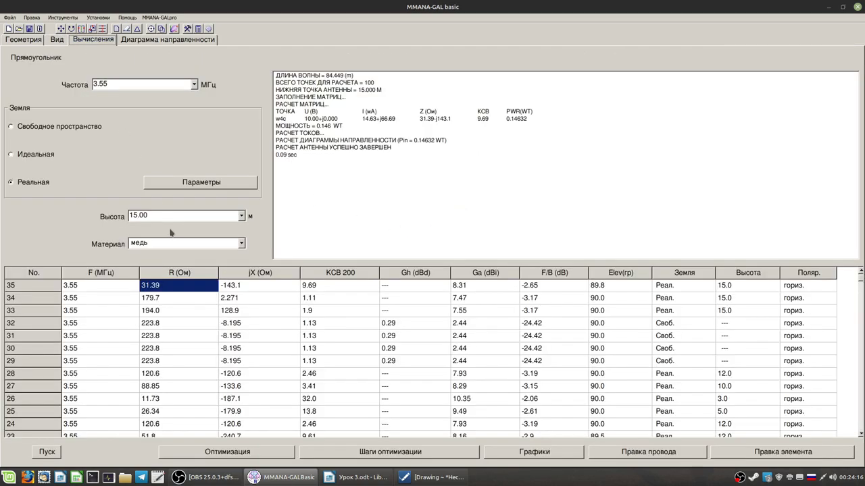
left_click(169, 300)
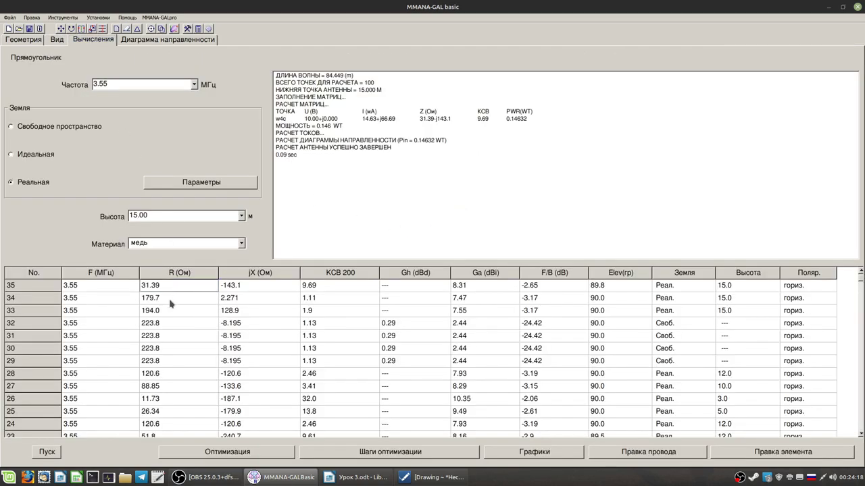
Step: Compare the resistance of the two latest calculations and examine the currents along the short-side-fed loop from different angles
left_click(175, 289)
left_click(173, 304)
left_click(174, 292)
left_click(173, 304)
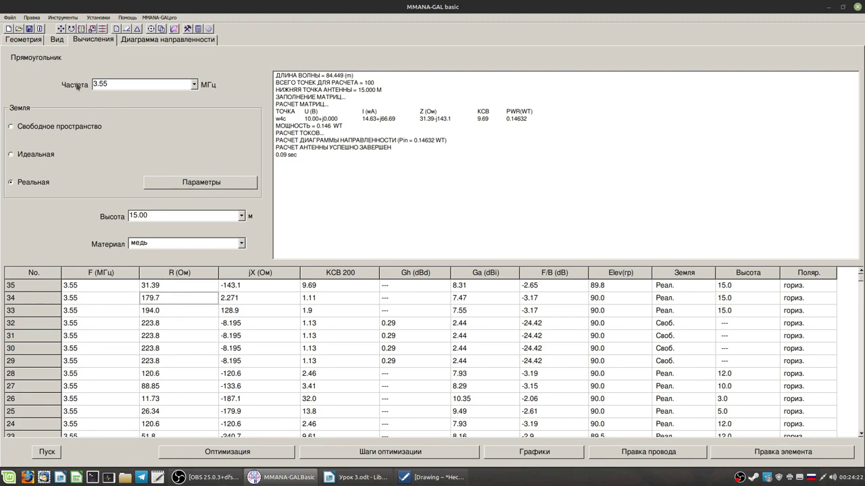
left_click(57, 40)
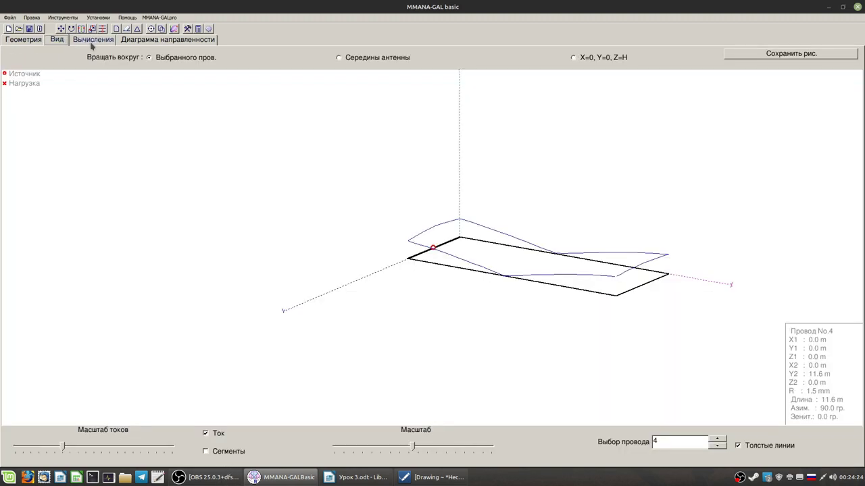
left_click_drag(551, 344, 544, 346)
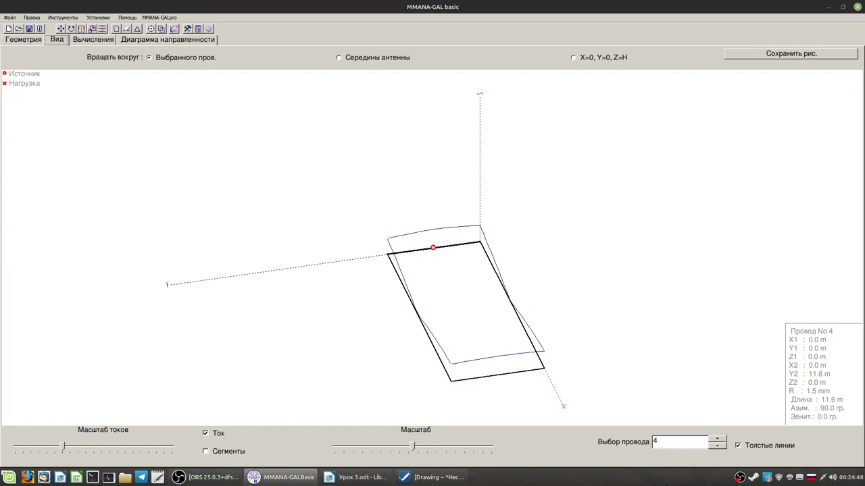
left_click_drag(621, 401, 653, 399)
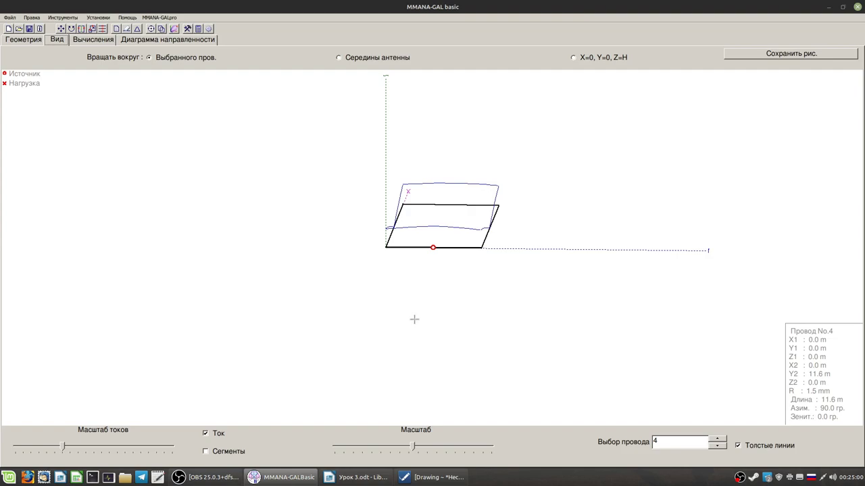
left_click_drag(466, 286, 486, 304)
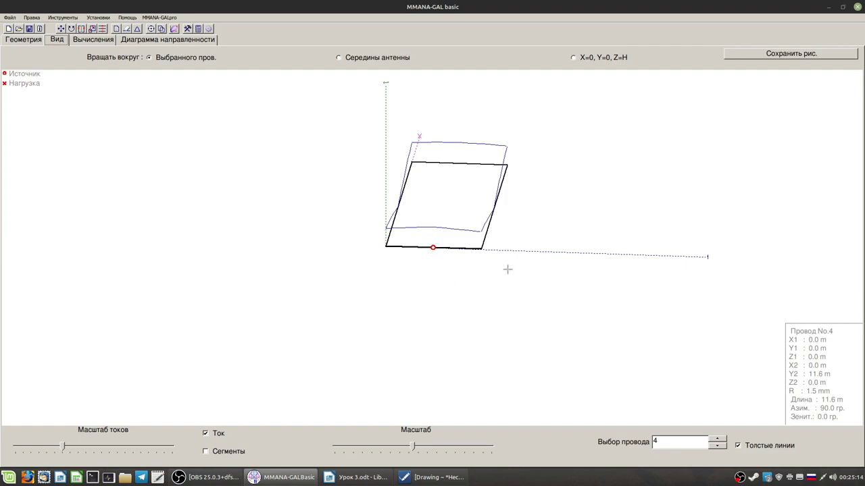
left_click_drag(526, 273, 516, 273)
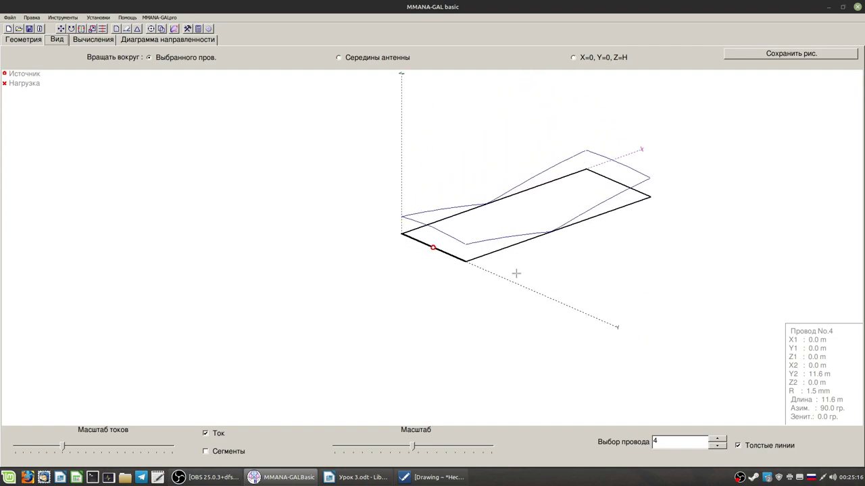
Step: Open the optimization setup and set the maximum for wire 3's Y2 coordinate to 30.0
left_click(100, 41)
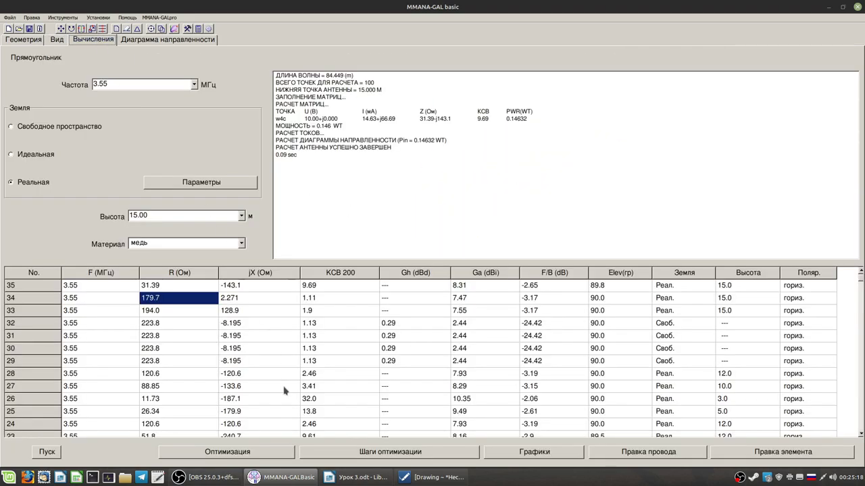
left_click(262, 456)
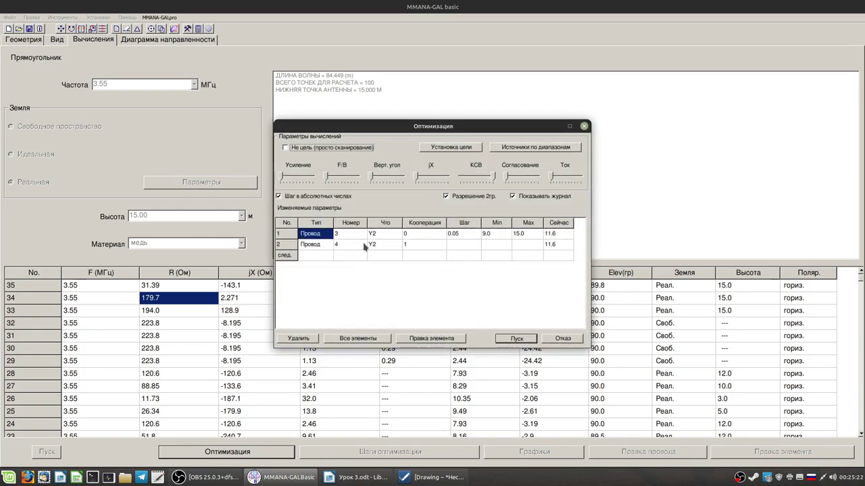
left_click(491, 240)
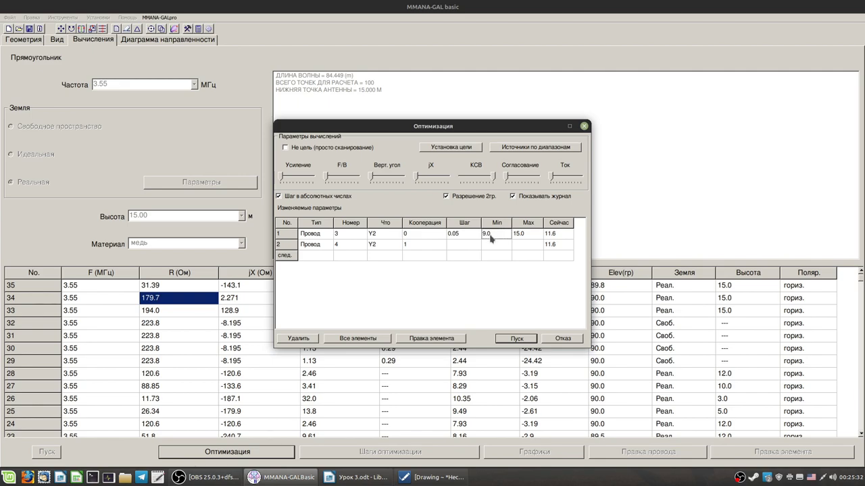
left_click(523, 238)
key("BackSpace")
key("BackSpace")
key("BackSpace")
key("BackSpace")
type("30.0")
Step: Add two Cartesian wire parameters to the optimization variables, one for wire 1 and one for wire 2
left_click(316, 256)
left_click(316, 260)
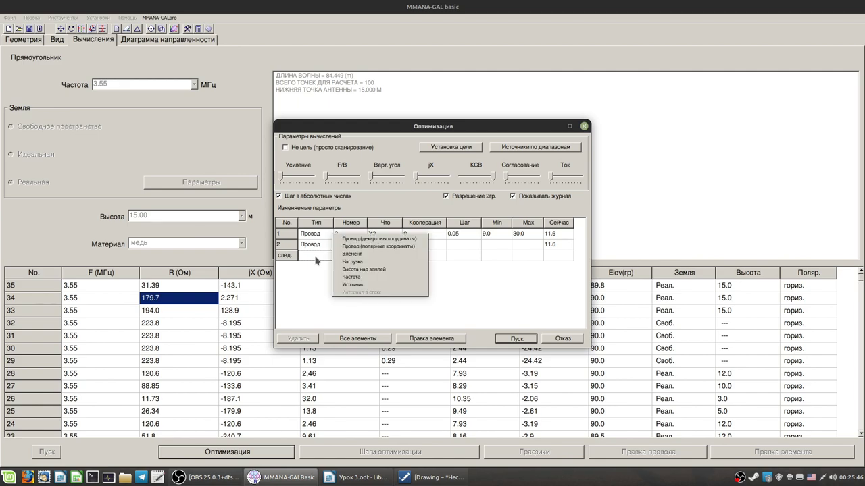
left_click(365, 243)
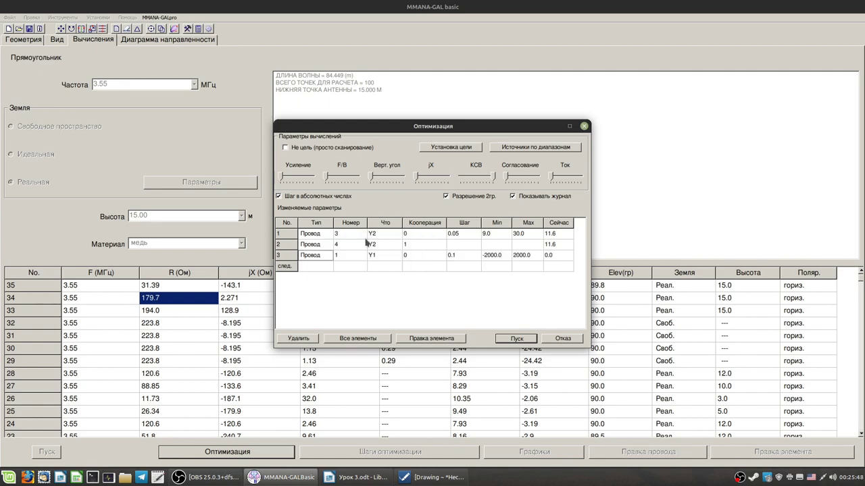
left_click(318, 267)
left_click(325, 271)
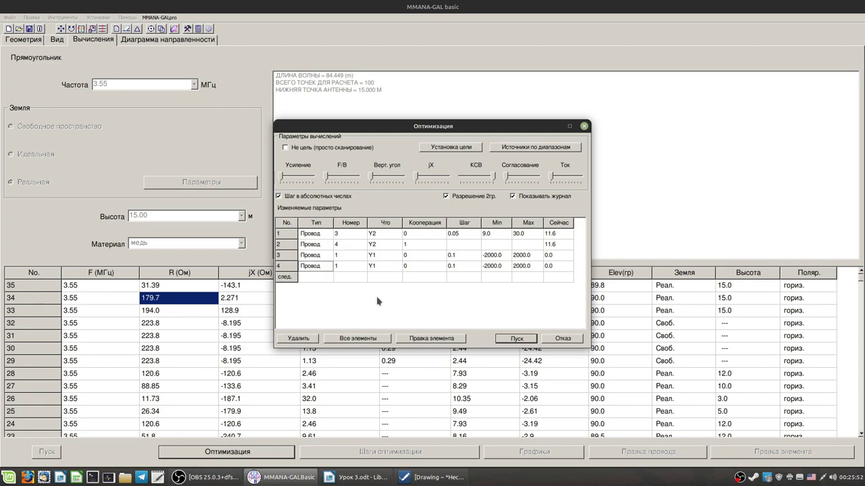
left_click(339, 255)
left_click(338, 267)
type("2")
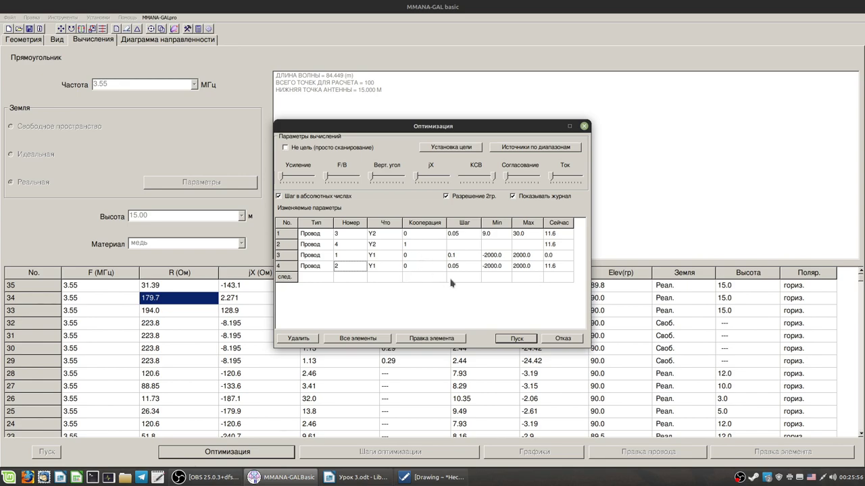
Step: Set the varied coordinate to X2 for both wire 1 and wire 2, and move the optimization dialog aside
left_click(395, 258)
left_click(395, 258)
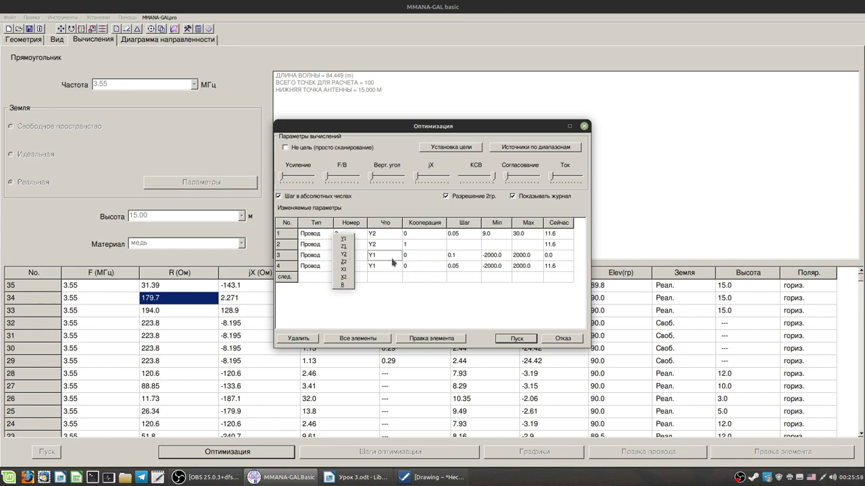
left_click(345, 277)
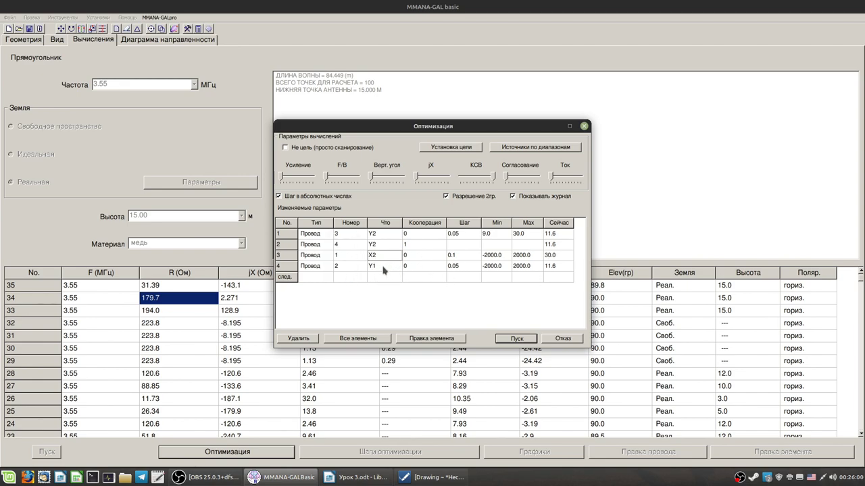
left_click(383, 270)
left_click(383, 269)
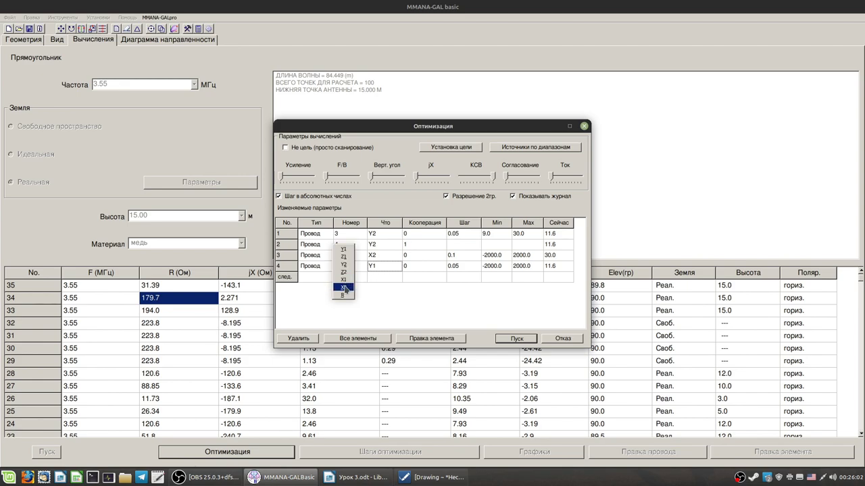
left_click(345, 289)
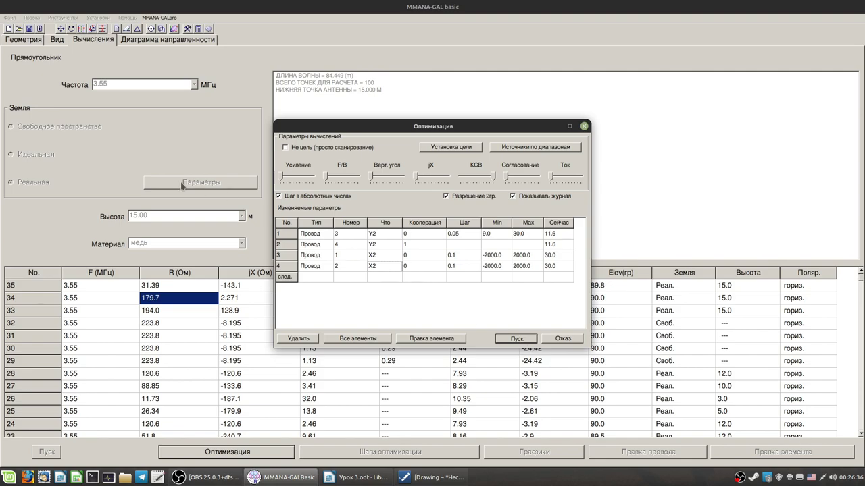
left_click_drag(398, 134, 358, 89)
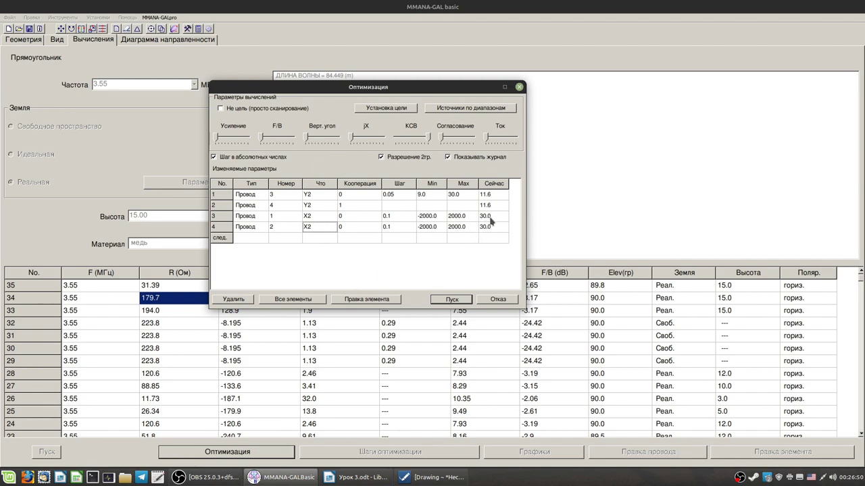
left_click(492, 227)
left_click(342, 228)
left_click(351, 217)
type("4")
key("Return")
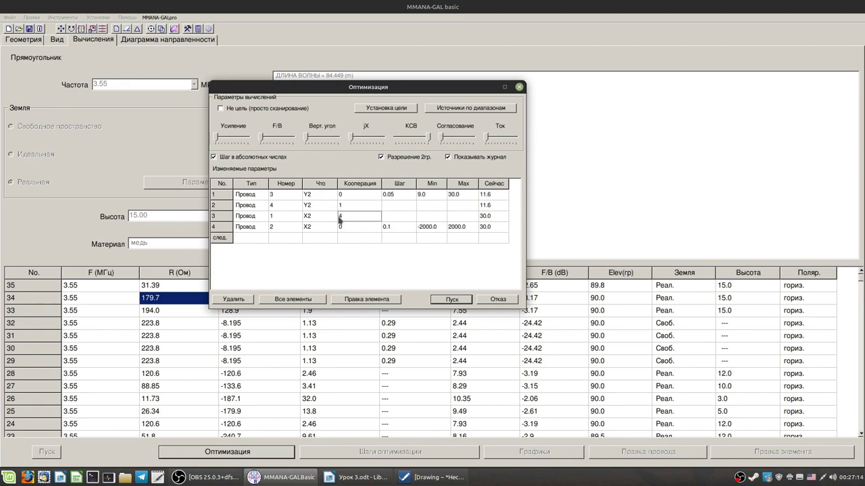
type("0")
key("Return")
Step: Link wire 2's X2 to parameter 3, and give parameter 3 a step of 0.05, minimum 9.0 and maximum 30.0
left_click(354, 228)
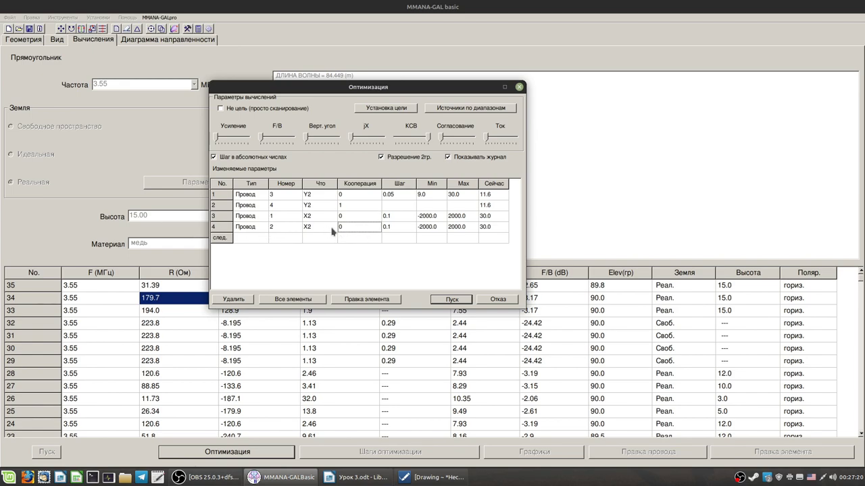
type("3")
left_click(394, 217)
left_click(392, 216)
left_click(391, 216)
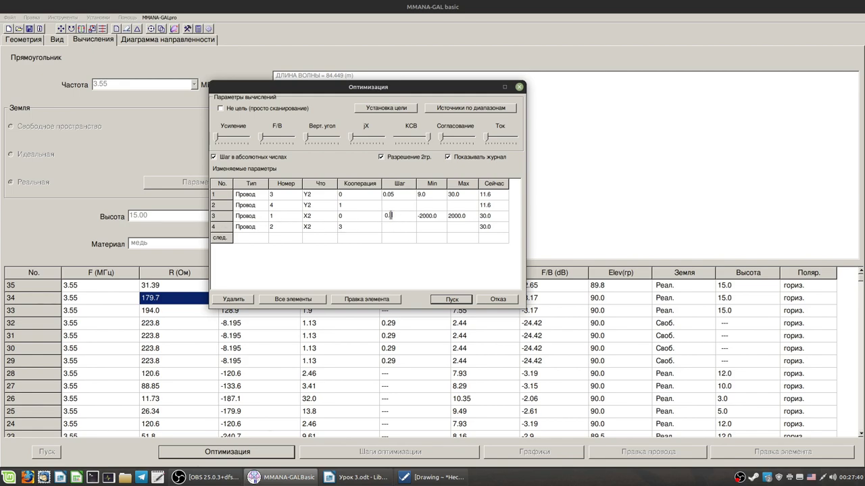
key("BackSpace")
type("05")
left_click(454, 217)
left_click(424, 219)
type("9.0")
Step: Check the source settings by band, accept them and start the optimization
left_click(474, 109)
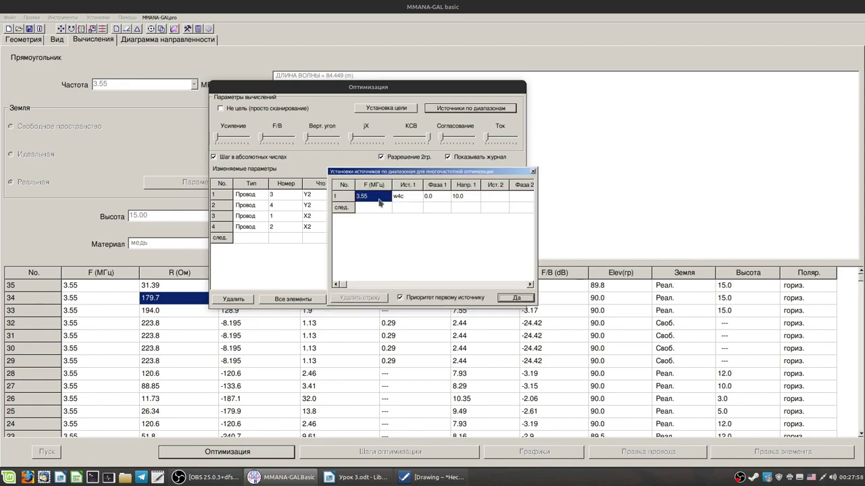
left_click(516, 298)
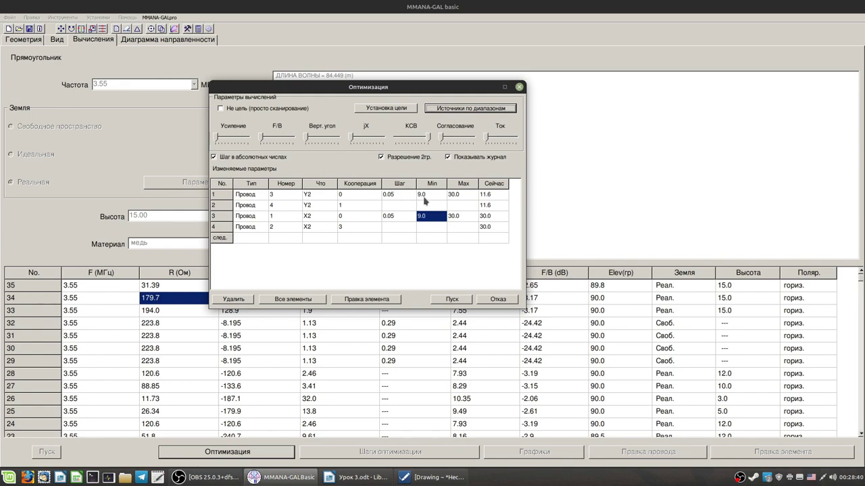
left_click(450, 300)
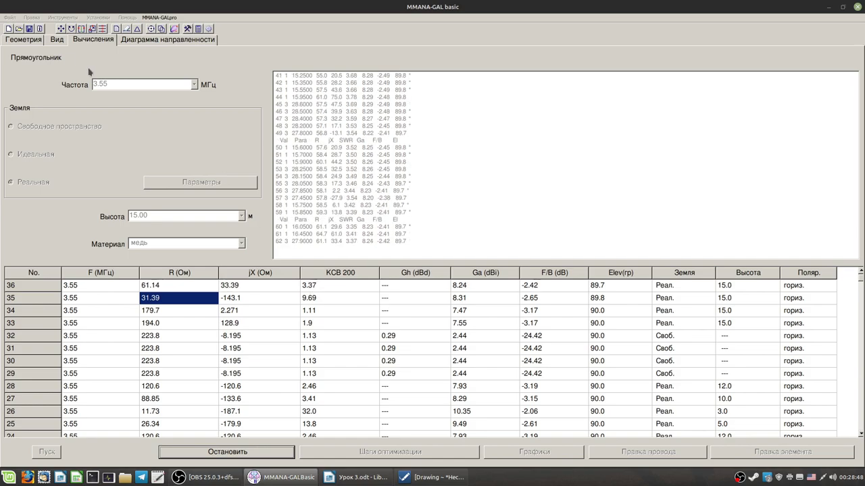
Step: Examine the loop's changing shape and wire currents in the 3D view from several angles while the optimization runs
left_click(56, 39)
left_click_drag(497, 292, 563, 302)
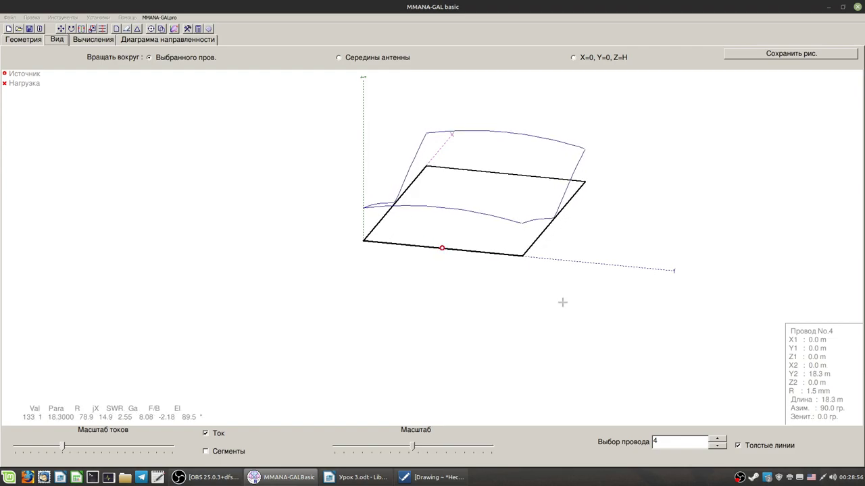
left_click_drag(639, 280, 628, 286)
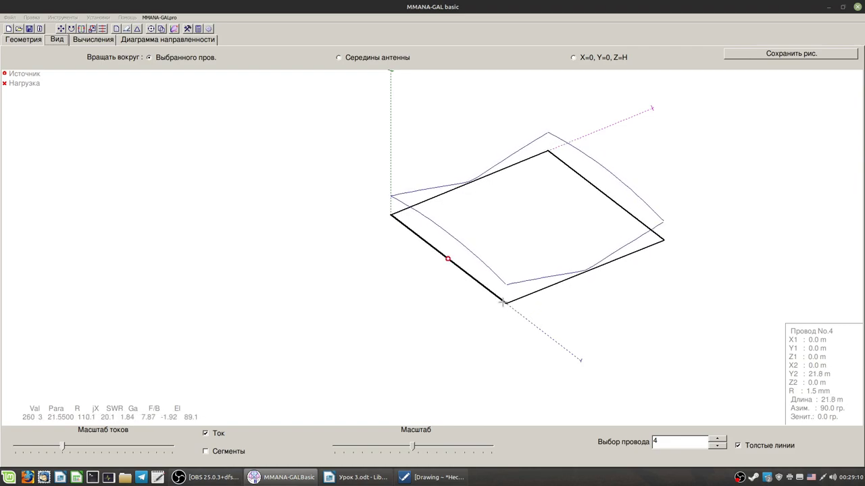
key("Up")
key("Up")
key("Up")
key("Up")
key("Up")
key("Up")
key("Up")
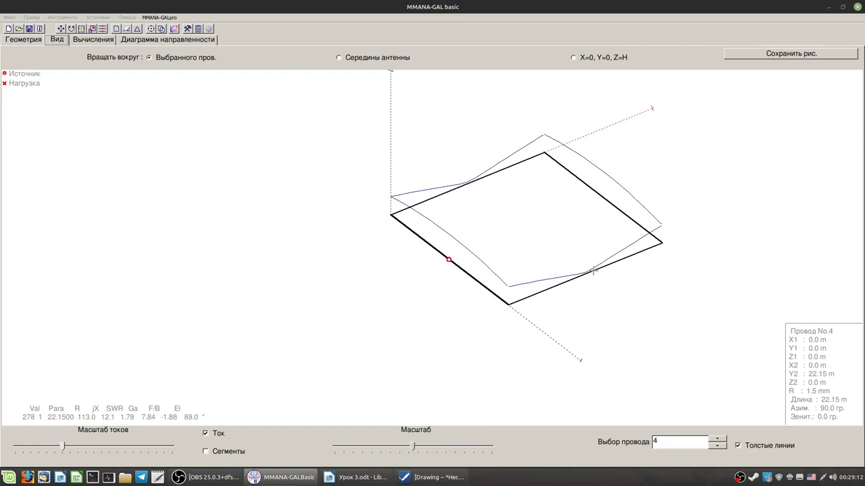
key("Left")
key("Left")
key("Left")
key("Left")
key("Left")
key("Left")
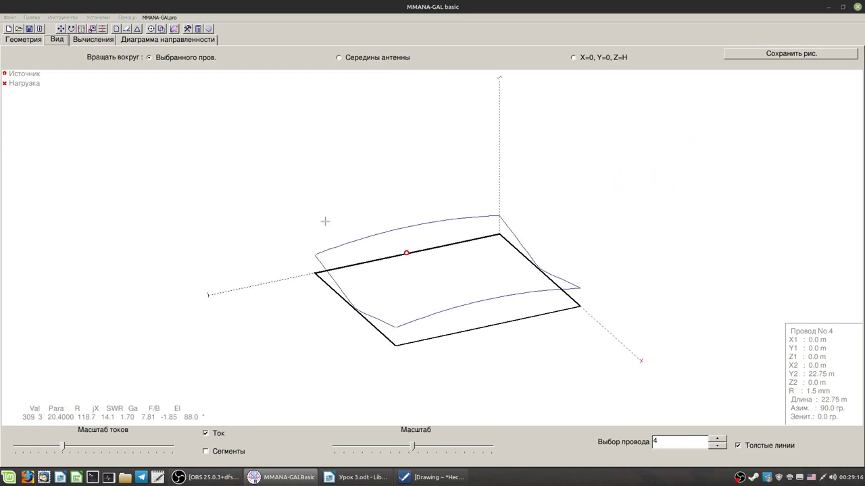
Step: Check the optimization log and the changing antenna shape, and decline saving the optimization table as a *.mao file
left_click(98, 38)
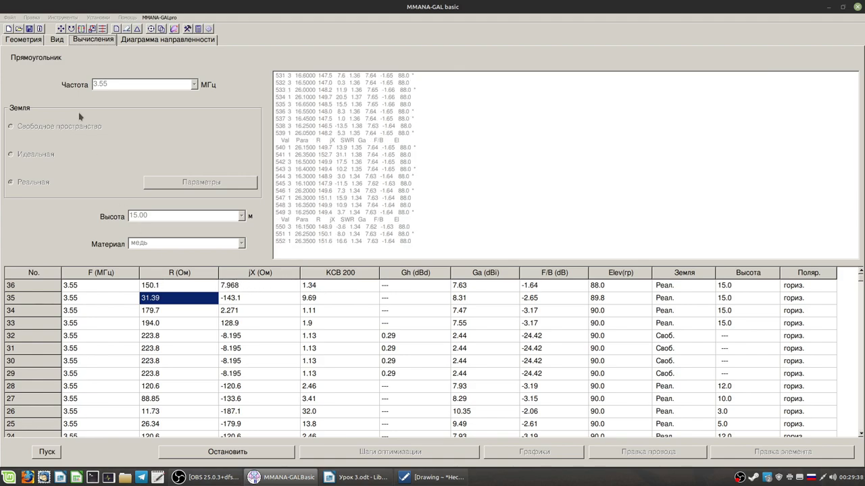
left_click(56, 39)
left_click_drag(446, 334, 473, 341)
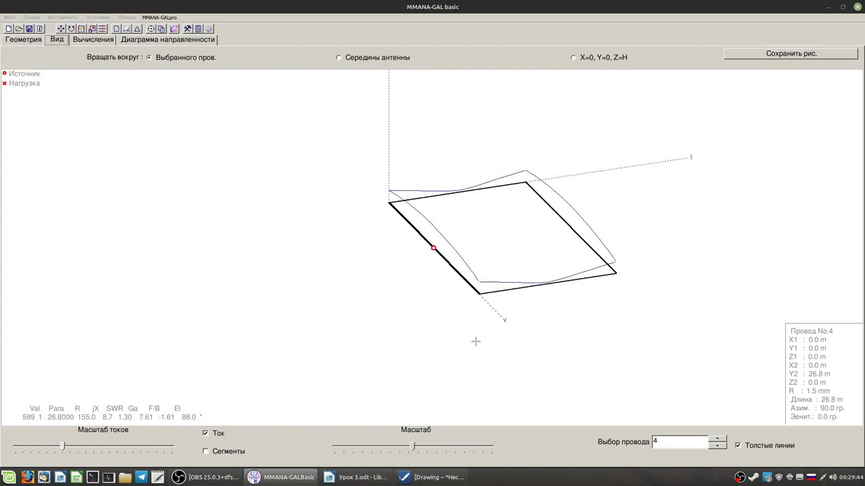
left_click_drag(581, 325, 446, 206)
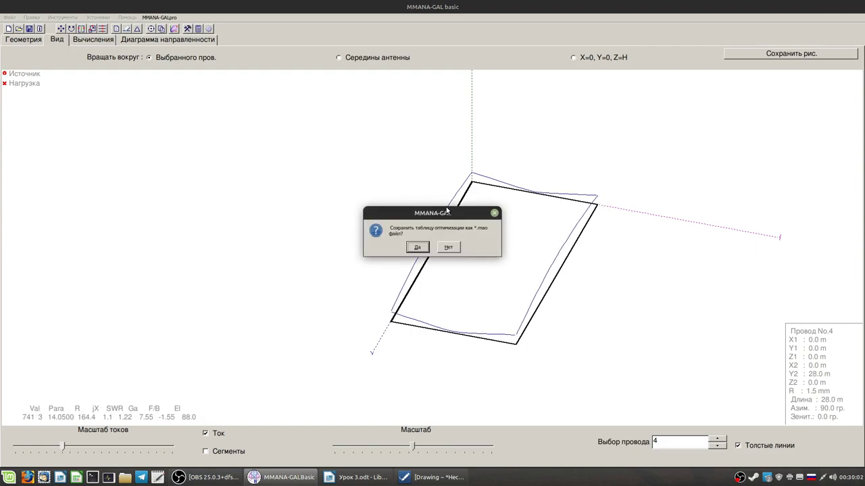
left_click(450, 247)
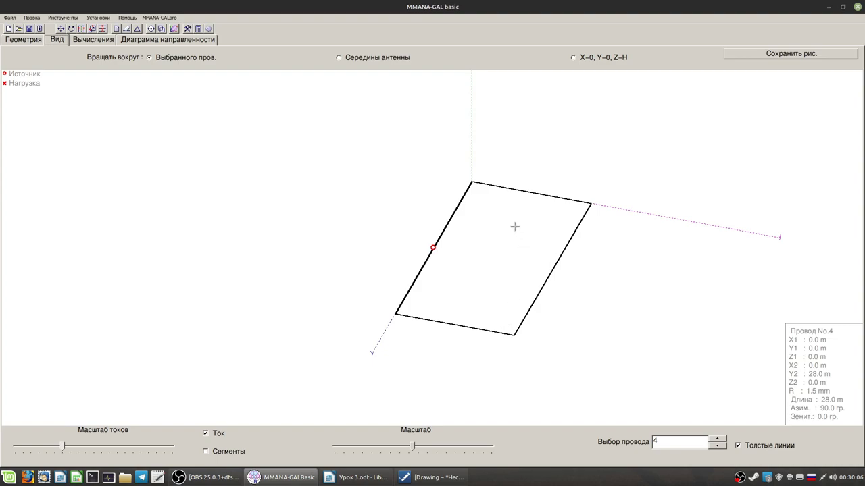
Step: Examine the coordinates and lengths of wires 4, 3, 2 and 1 of the optimized loop in the 3D view
left_click_drag(477, 368, 500, 364)
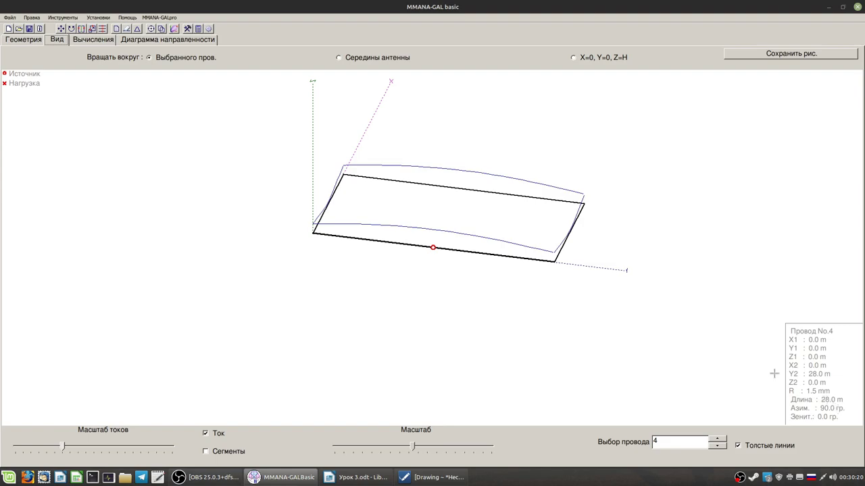
left_click(519, 194)
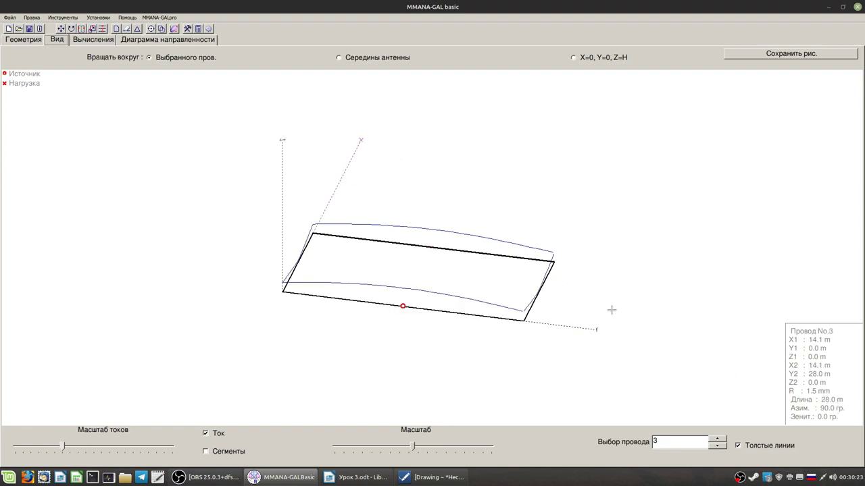
left_click(543, 285)
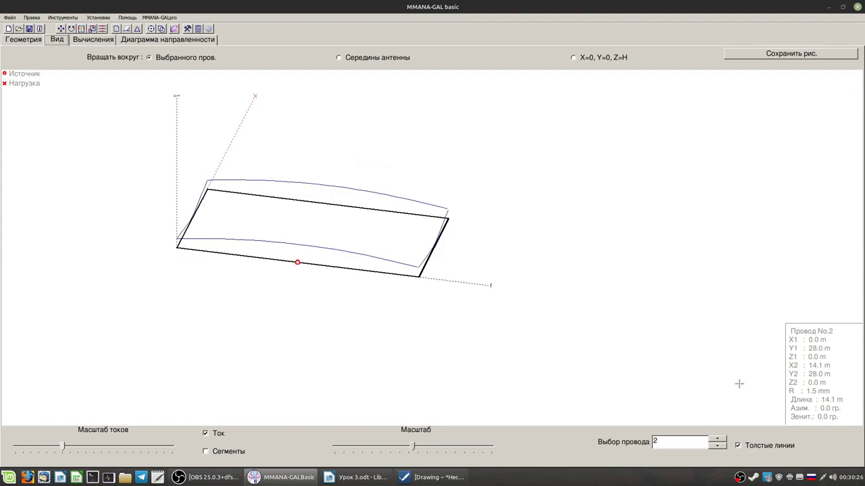
left_click(191, 217)
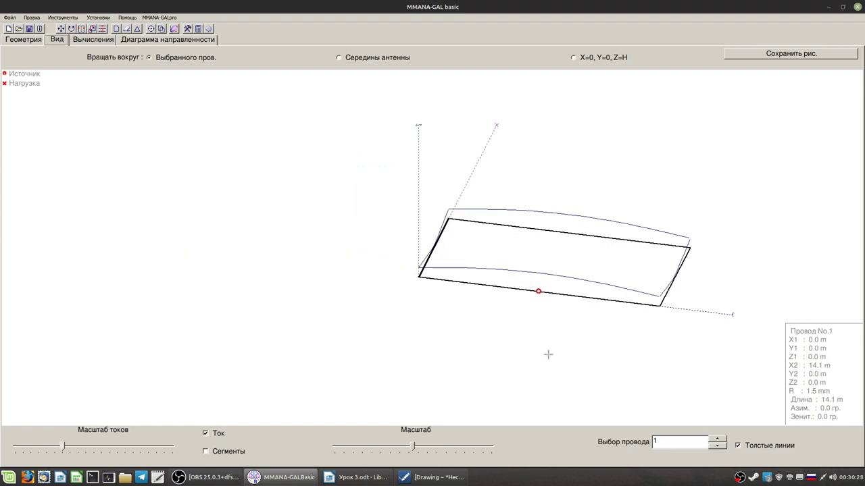
left_click_drag(548, 354, 565, 363)
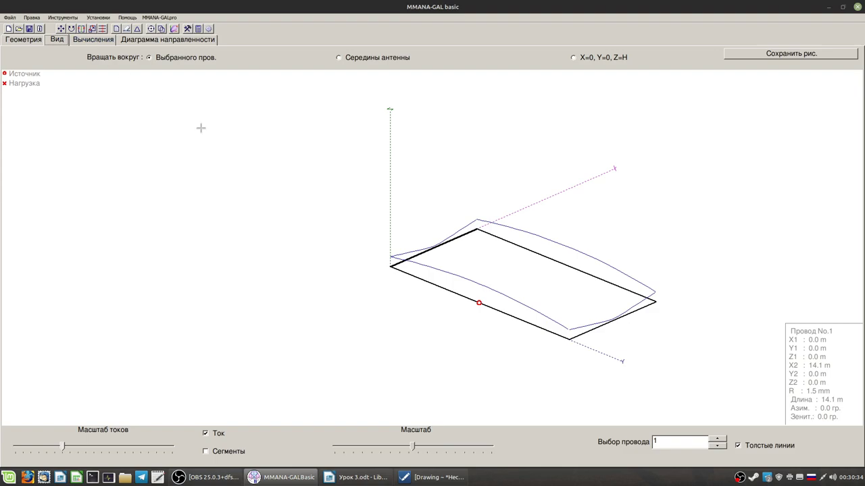
left_click(601, 324)
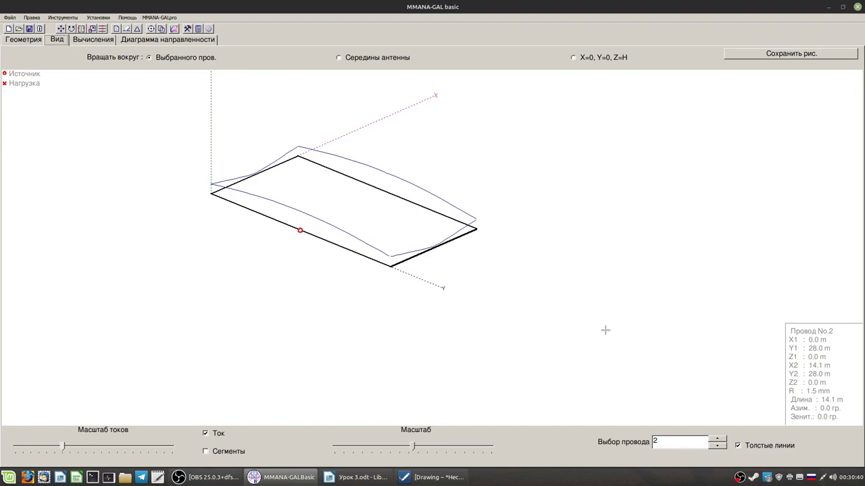
Step: Switch to the calculator and add up the loop's perimeter as 14,1×2 plus 56, checking wire 3's length in the antenna view
key("XF86Calculator")
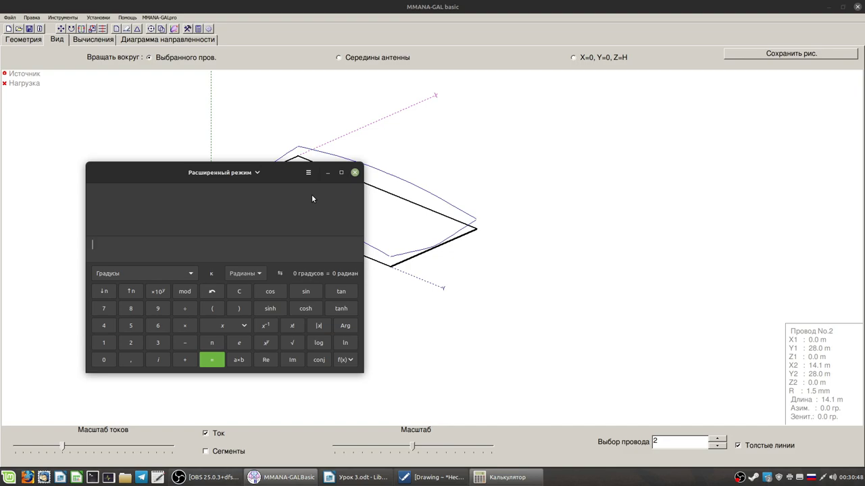
type("14,1")
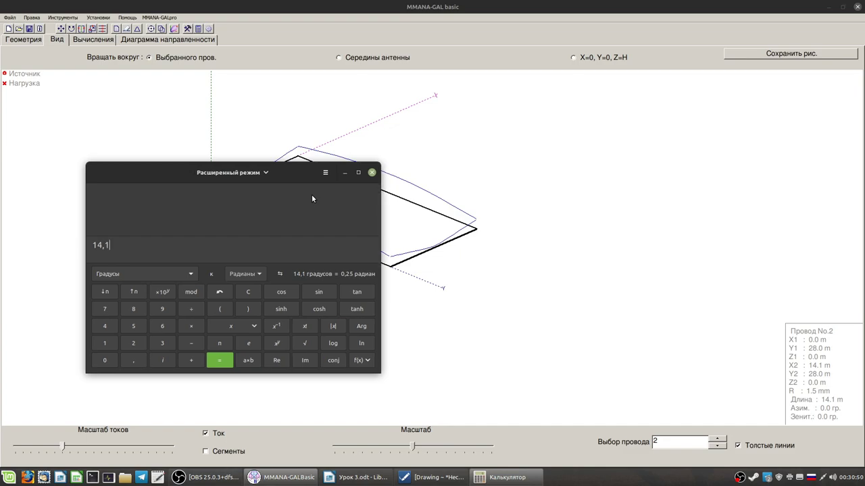
type("*2")
key("Return")
type("+")
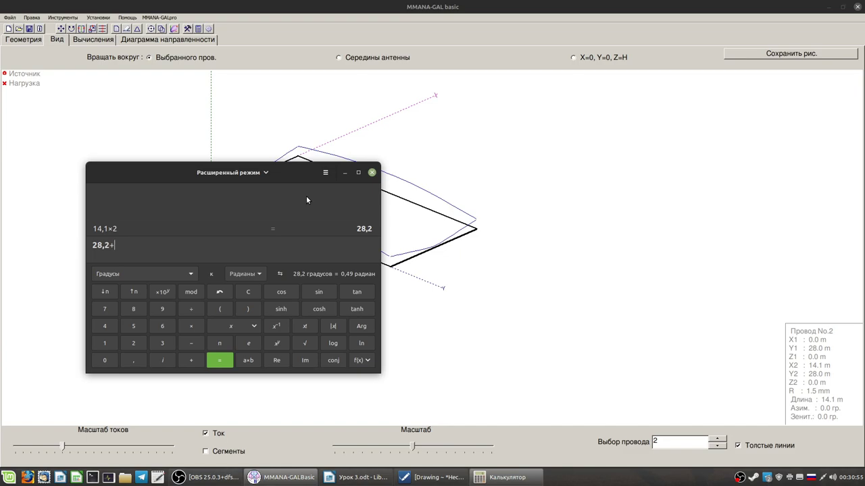
left_click(436, 211)
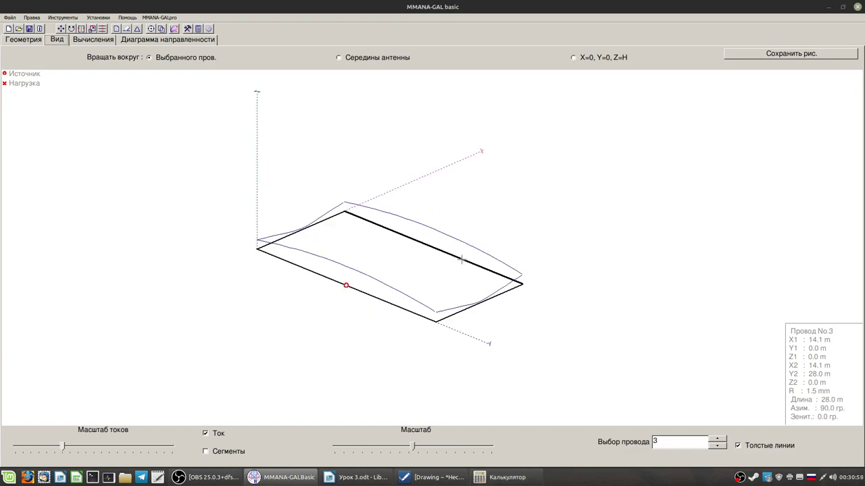
left_click(503, 477)
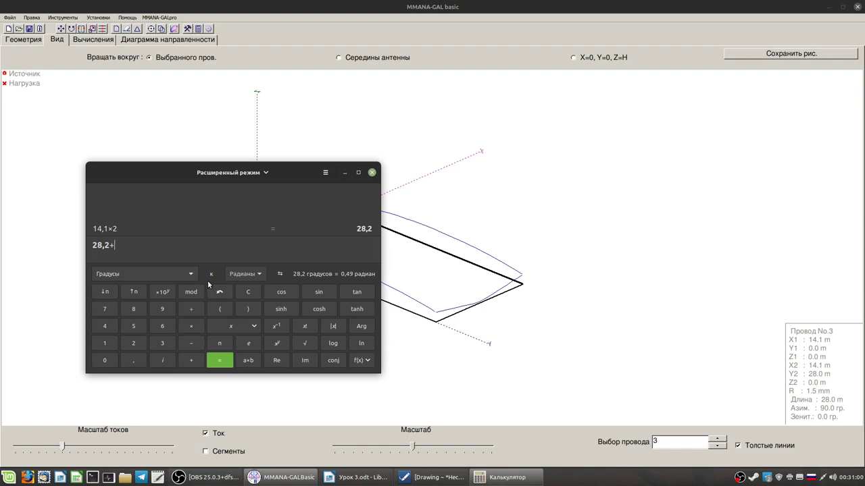
type("56")
key("Return")
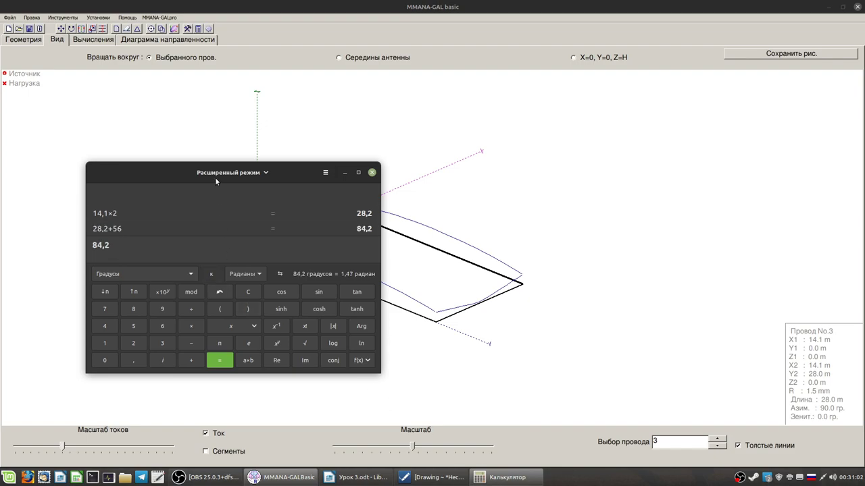
left_click(371, 172)
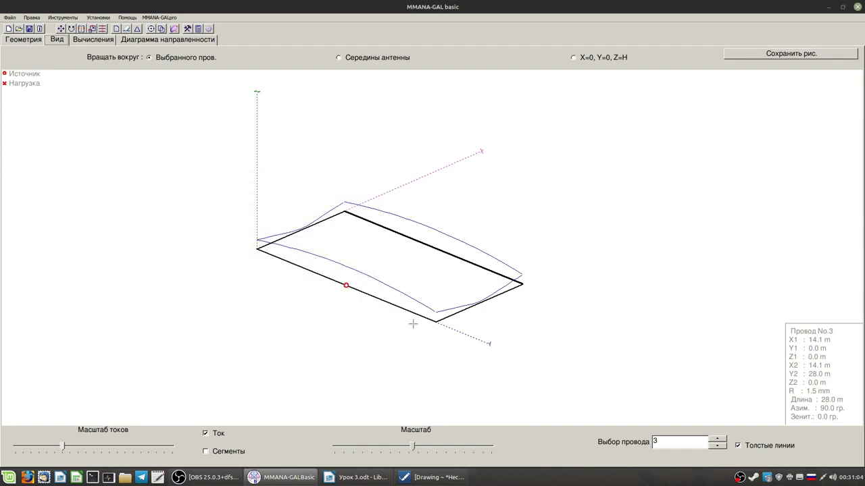
Step: Examine the current distribution on the long and short sides of the loop, selecting each wire and viewing it from different angles
left_click(392, 304)
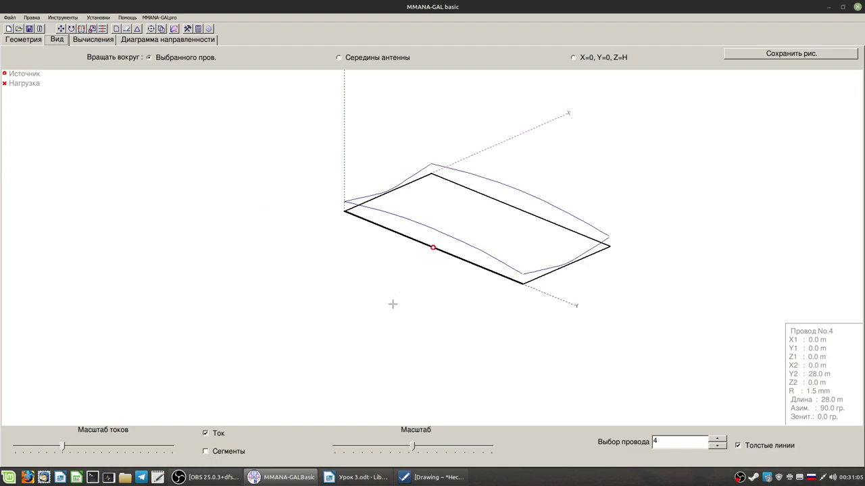
left_click(534, 217)
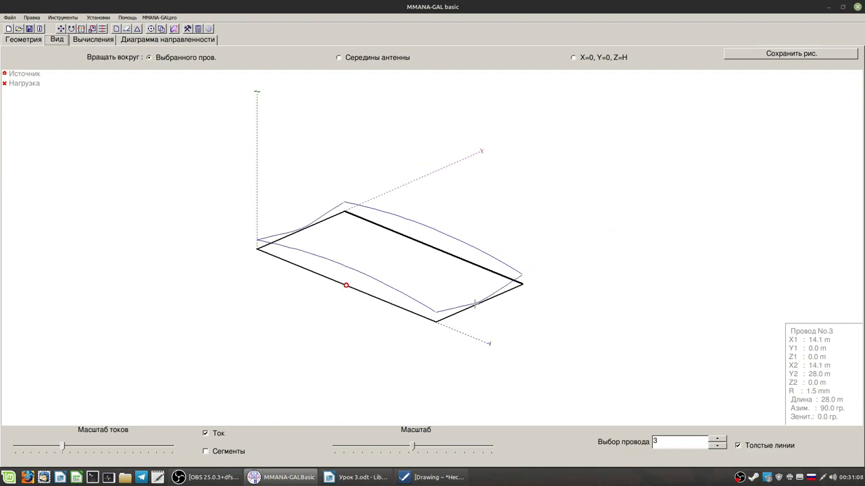
left_click(473, 305)
left_click(370, 261)
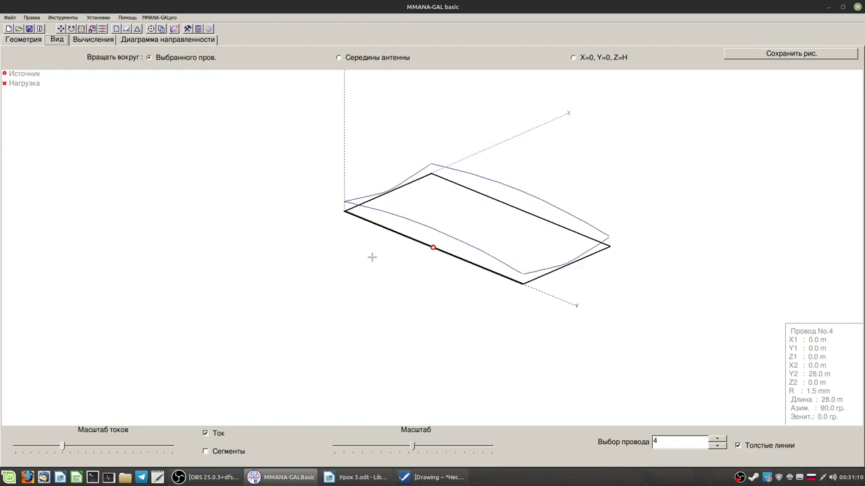
left_click(383, 195)
mouse_move(496, 367)
left_mouse_down()
mouse_move(516, 383)
mouse_move(501, 382)
left_mouse_up()
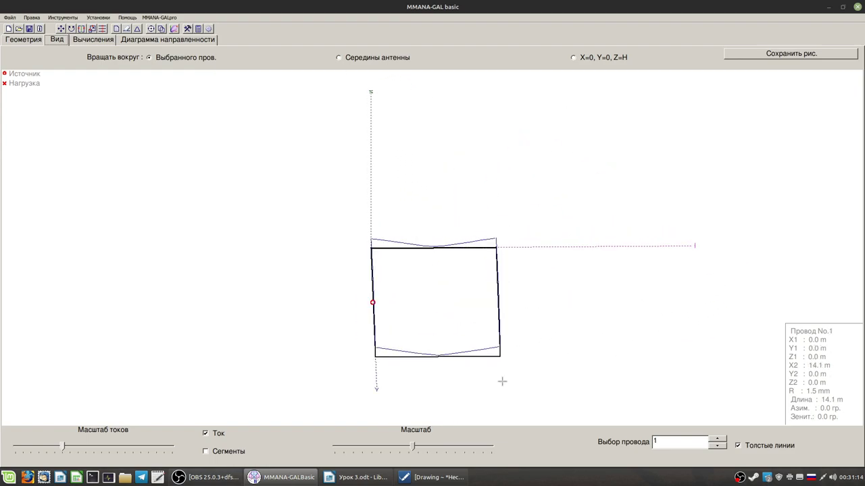
left_click(450, 357)
left_click_drag(496, 200, 370, 312)
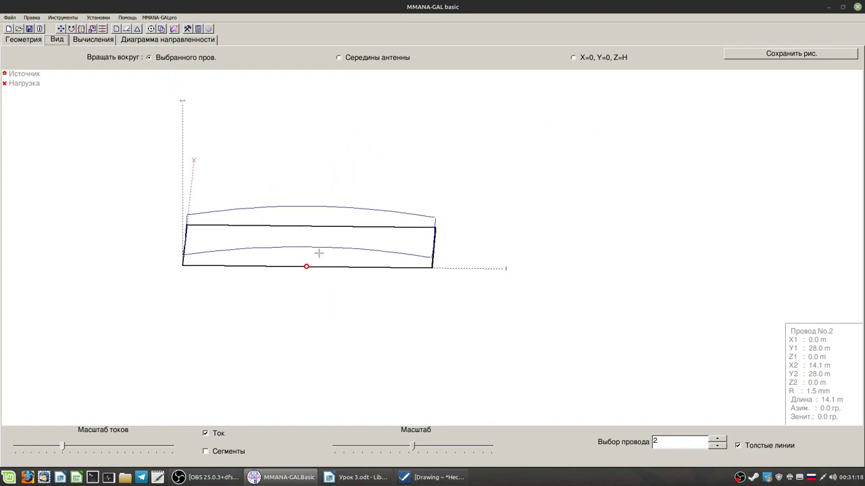
left_click(317, 227)
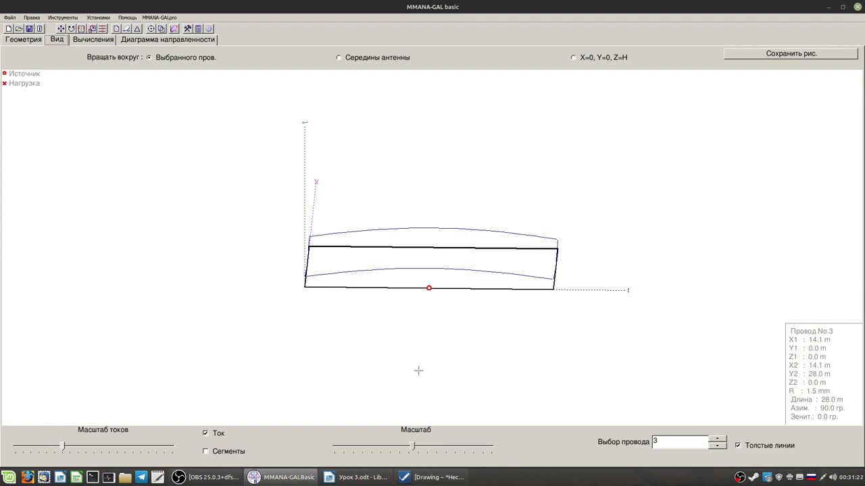
left_click_drag(510, 361, 486, 362)
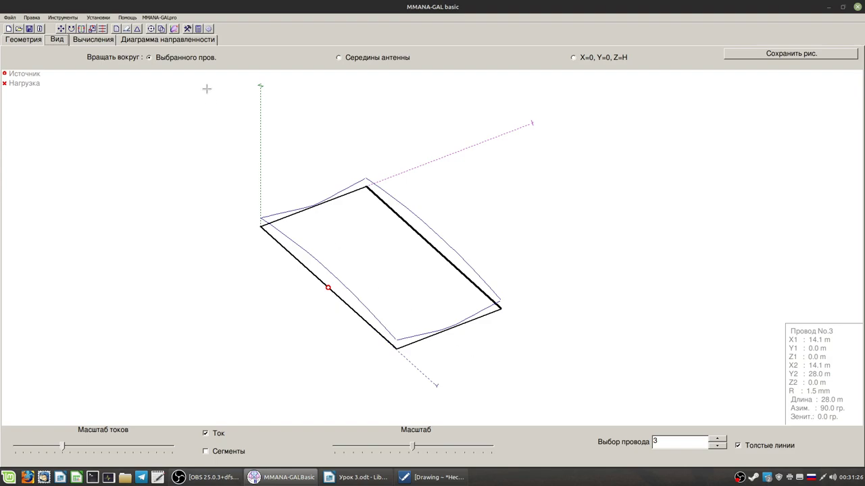
Step: Display the radiation pattern of the optimized loop
left_click(149, 42)
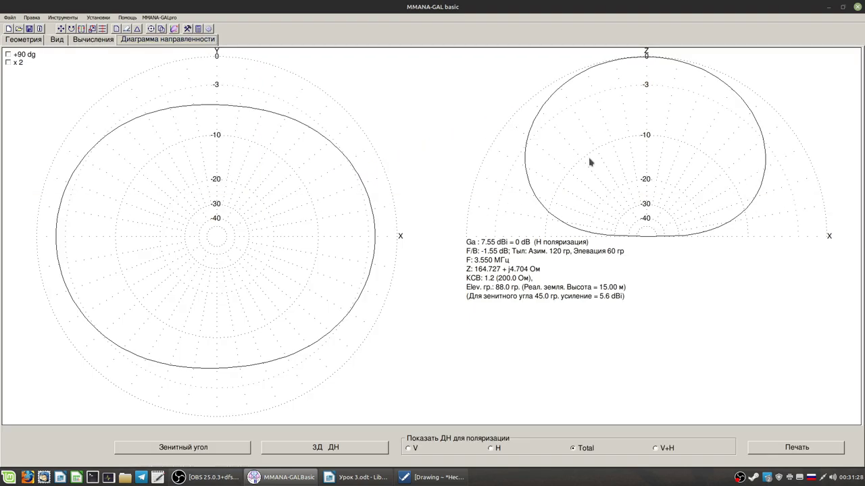
Step: Review the optimized loop's calculation results, radiation pattern and 3D current distribution at 3.55 MHz
left_click(93, 40)
left_click(57, 39)
left_click(171, 41)
left_click(94, 39)
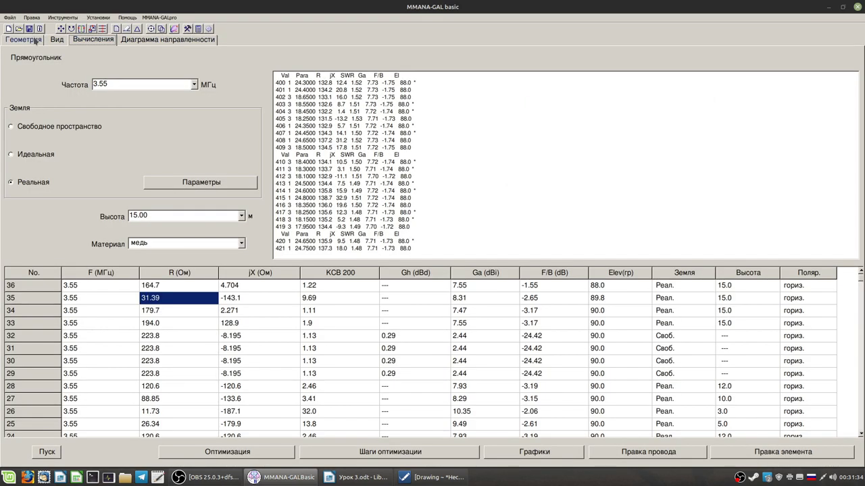
left_click(59, 41)
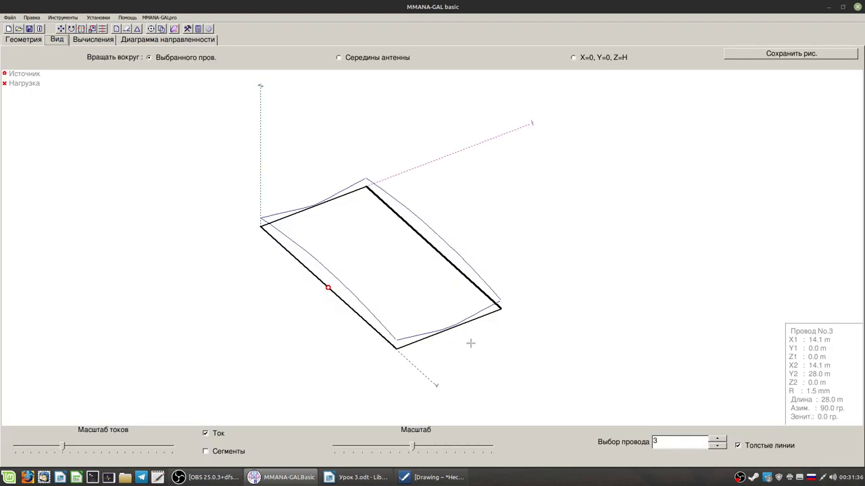
left_click(94, 39)
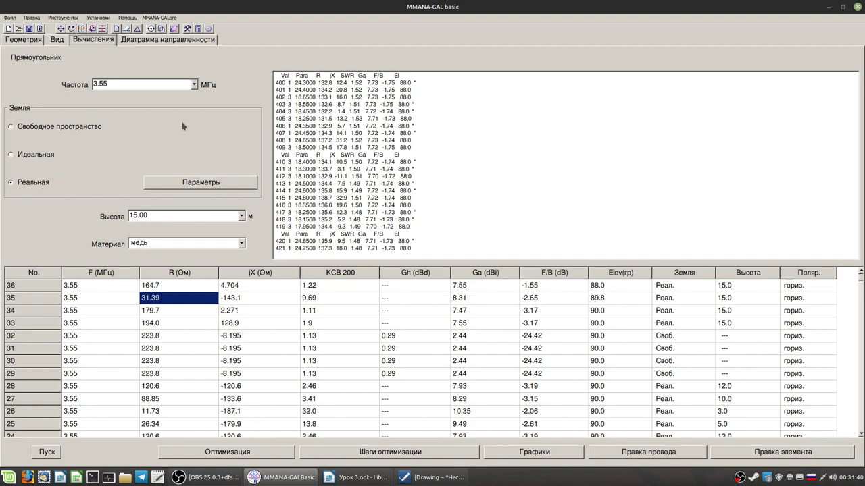
Step: Compare the SWR and resistance R of calculations 36, 35 and 34 in the results table
left_click(335, 285)
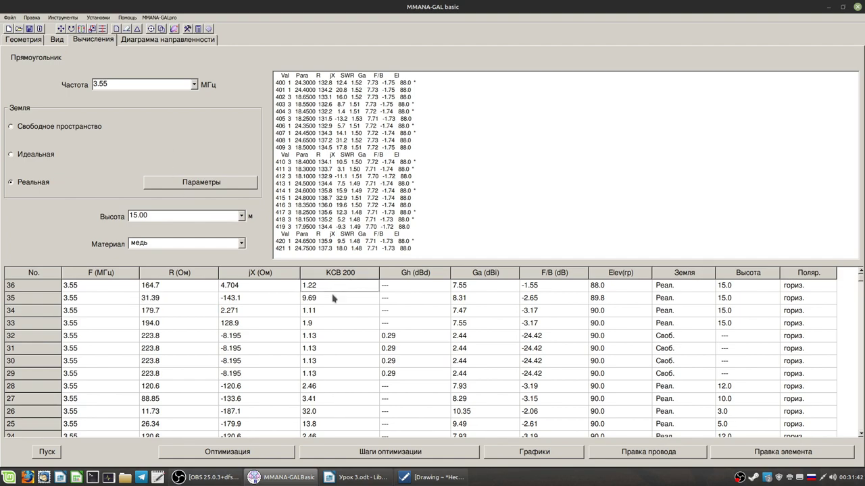
left_click(311, 309)
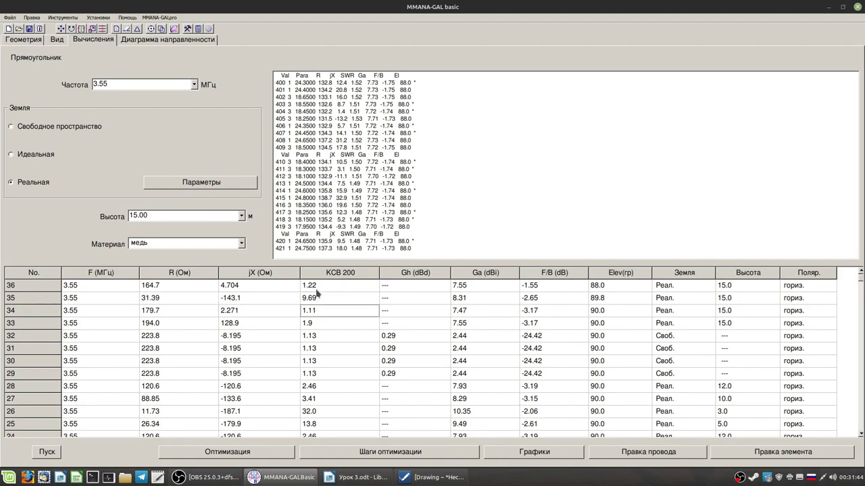
left_click(315, 291)
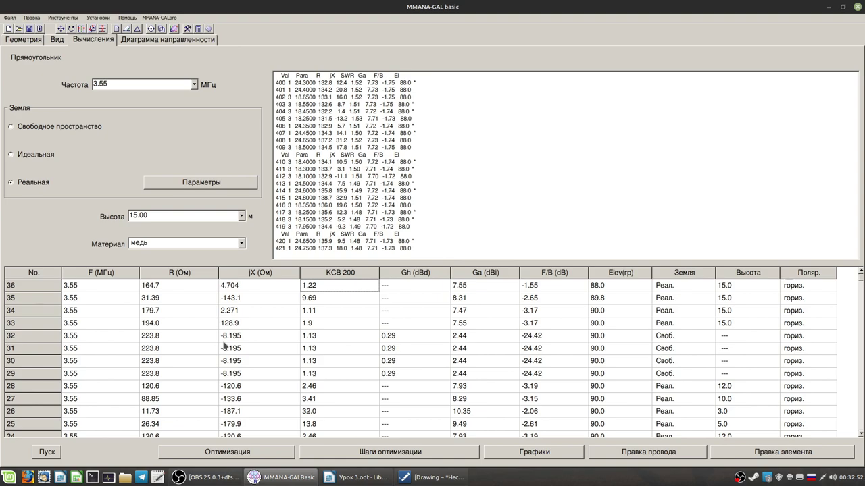
left_click(166, 299)
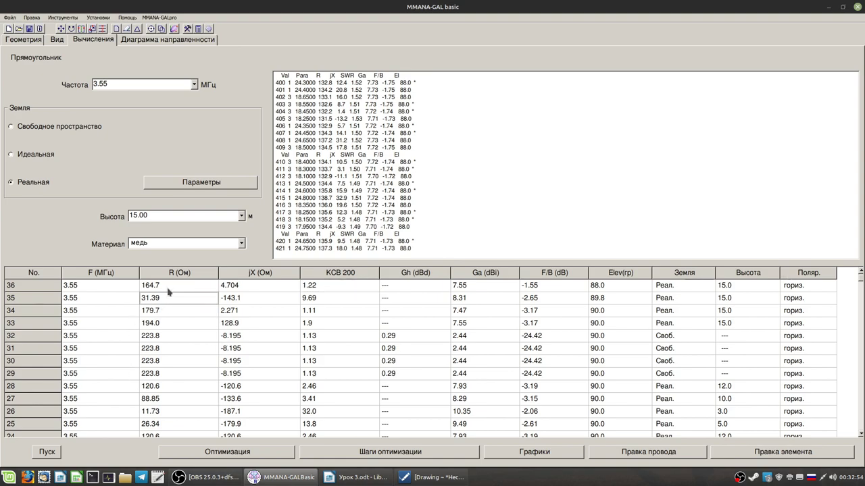
left_click(169, 289)
left_click(174, 301)
left_click(167, 311)
left_click(171, 297)
left_click(173, 289)
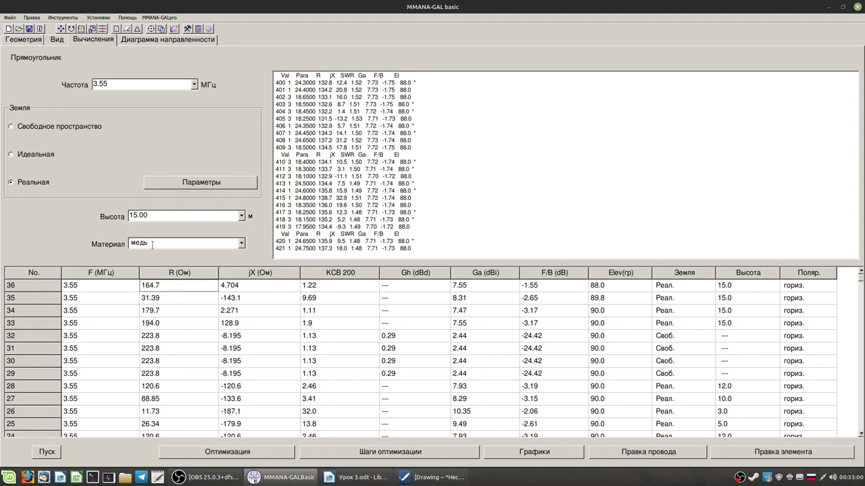
mouse_move(151, 244)
left_click(308, 288)
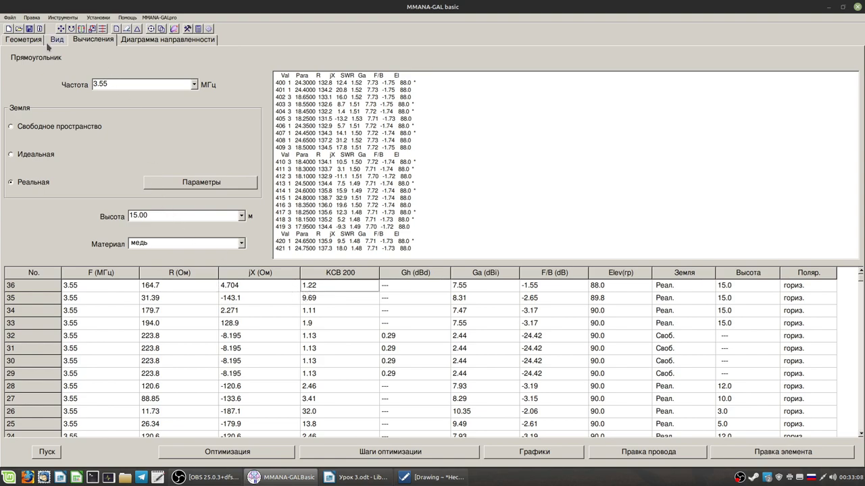
Step: Set the frequency to 7.150 MHz and calculate the loop antenna
left_click(195, 85)
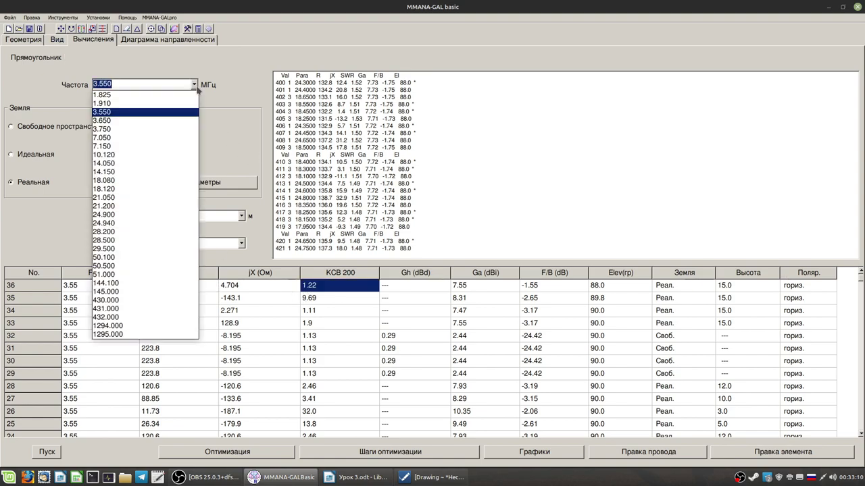
left_click(161, 147)
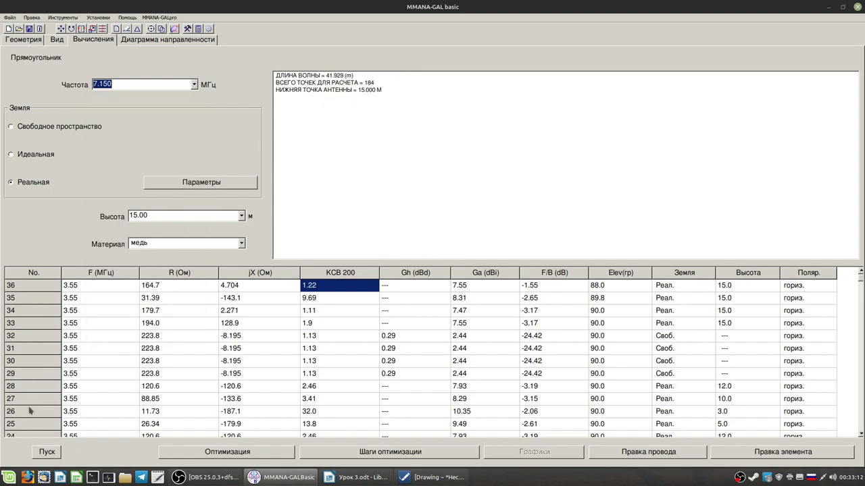
left_click(43, 452)
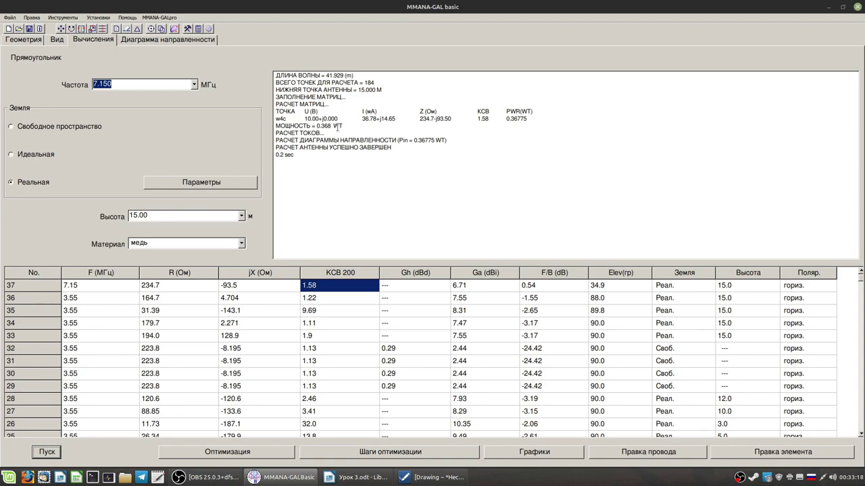
Step: Examine the loop's radiation pattern and current distribution at 7.150 MHz, returning to the calculation results
left_click(155, 41)
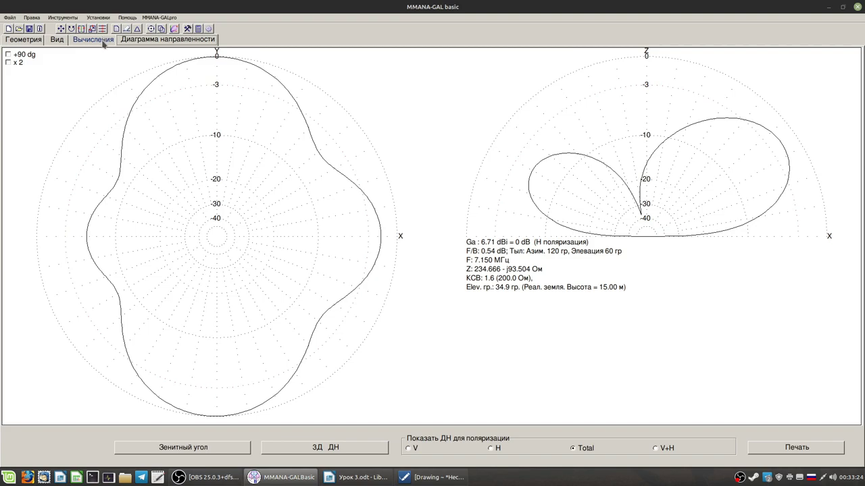
left_click(102, 42)
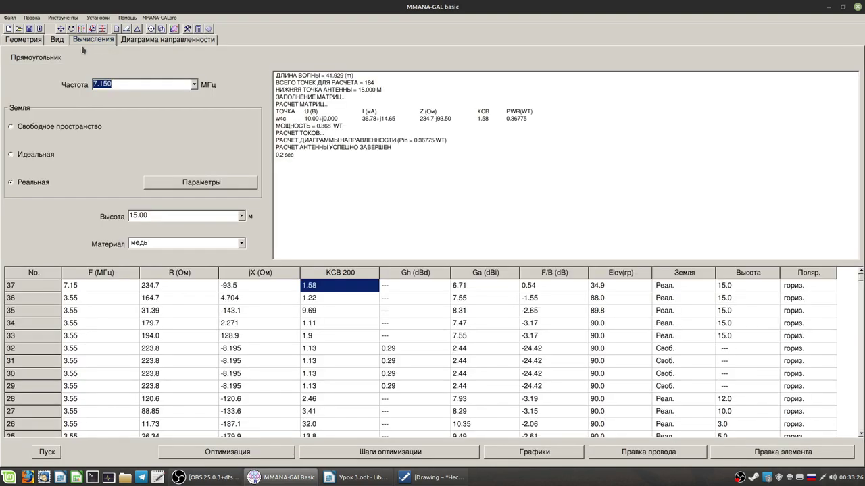
left_click(61, 37)
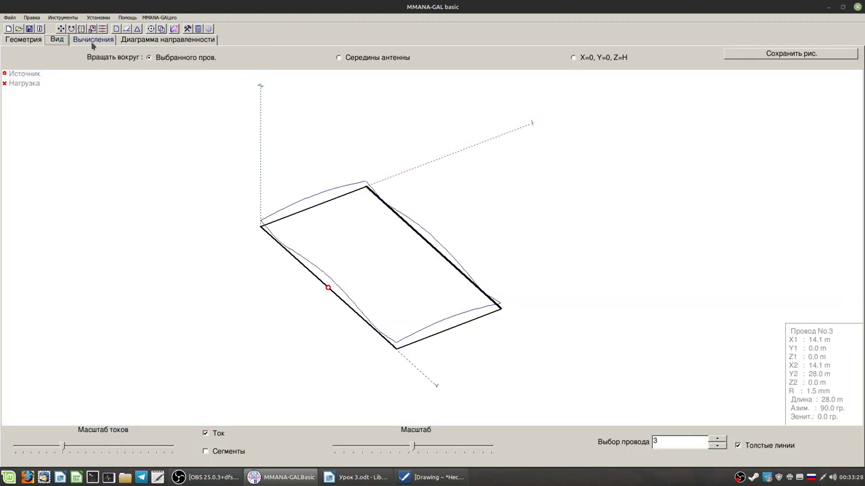
left_click(93, 42)
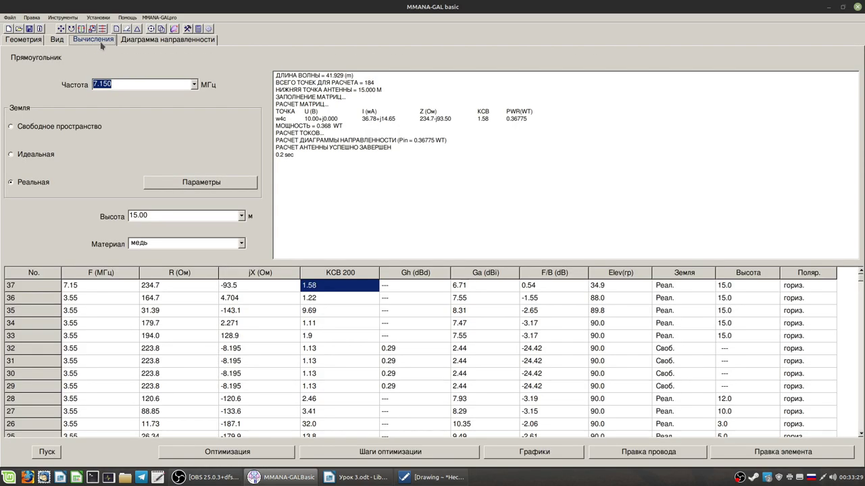
Step: Calculate the loop antenna at 7.050 MHz
left_click(194, 85)
left_click(141, 147)
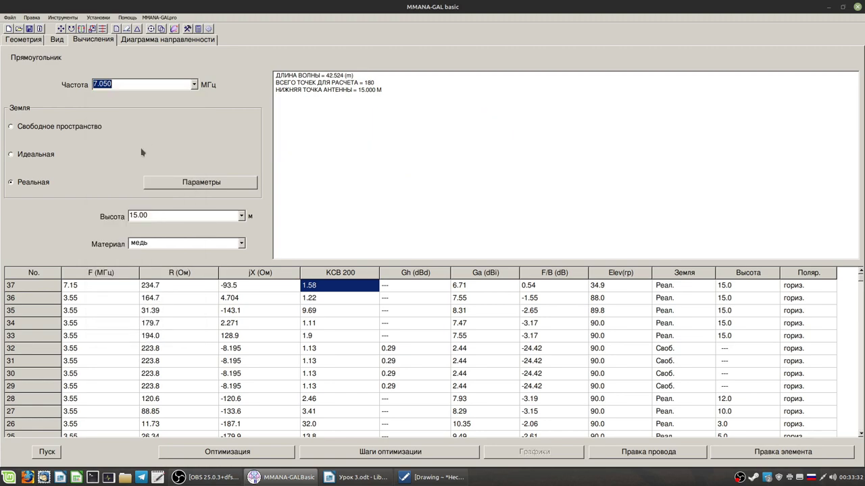
left_click(56, 457)
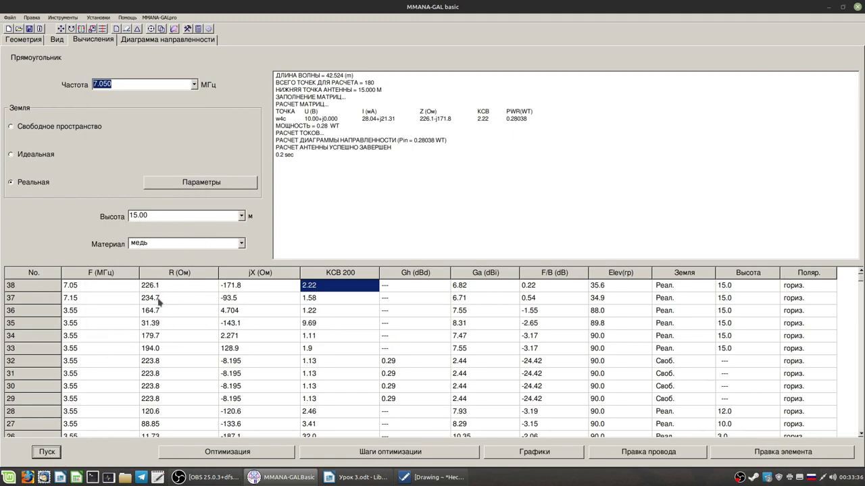
Step: Calculate the loop antenna on the 20 m band, first at 14.050 MHz and again at 14.150 MHz
left_click(194, 85)
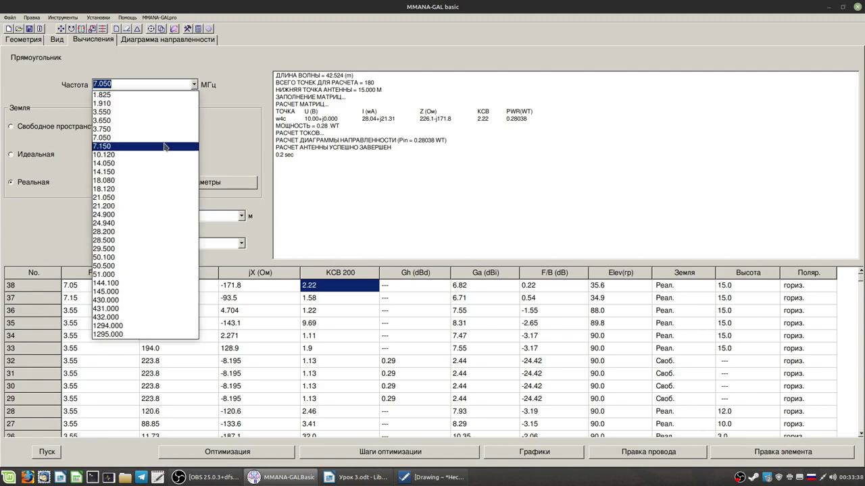
left_click(154, 164)
left_click(46, 452)
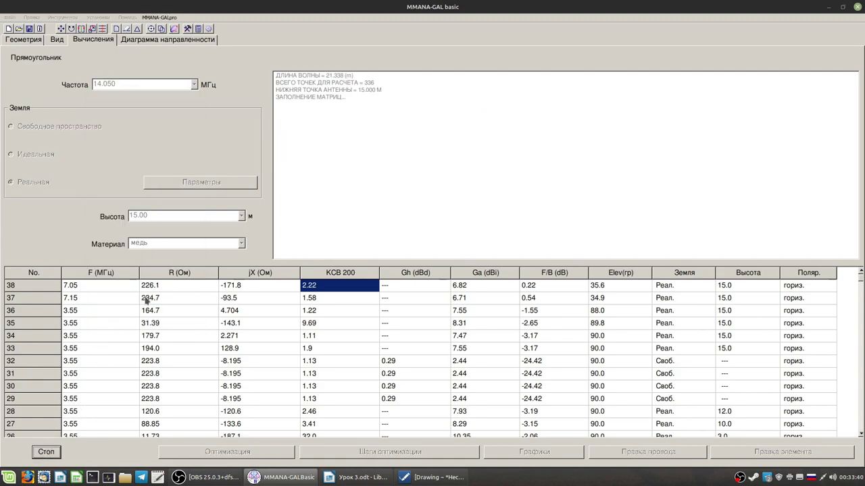
left_click(195, 84)
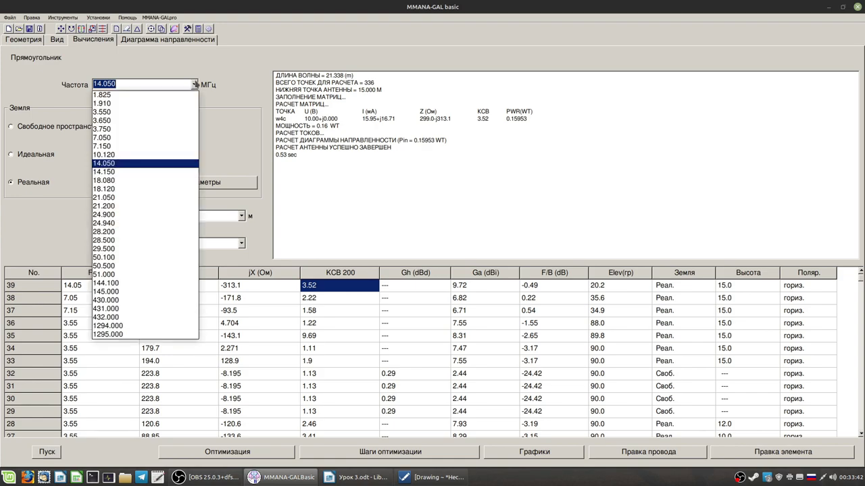
left_click(126, 190)
left_click(52, 451)
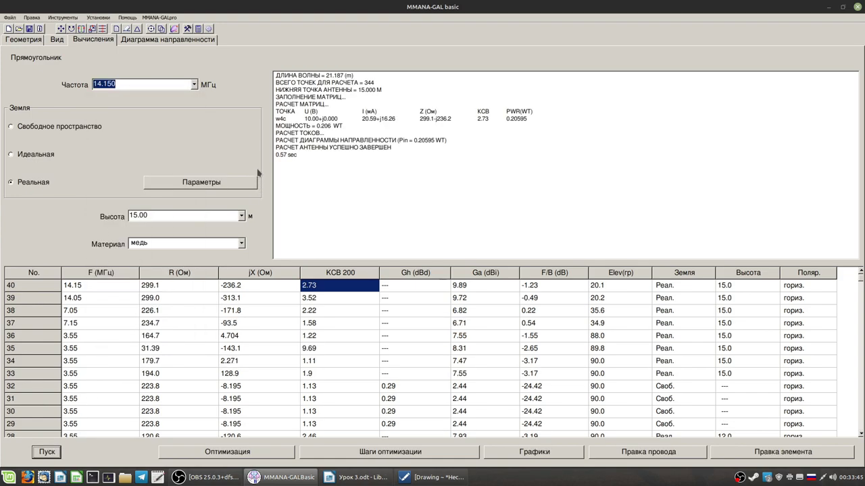
Step: Calculate the loop antenna at 18.120 MHz and at 21.200 MHz
left_click(195, 84)
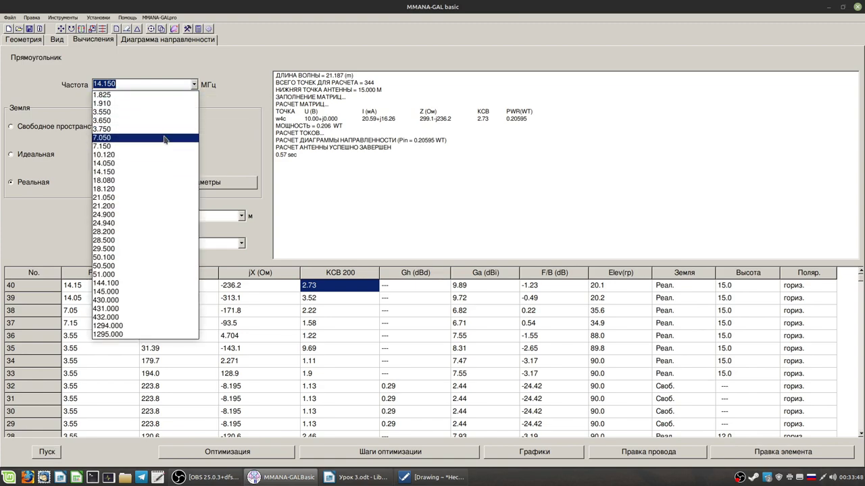
left_click(143, 190)
left_click(49, 456)
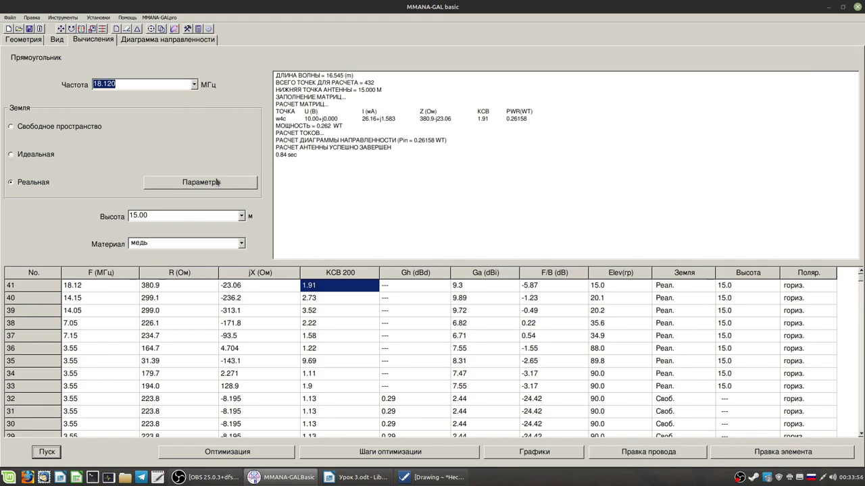
left_click(194, 85)
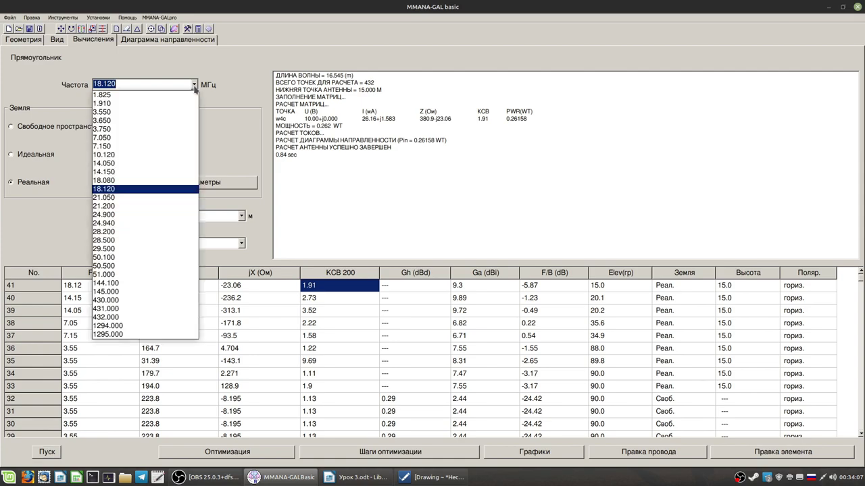
left_click(126, 207)
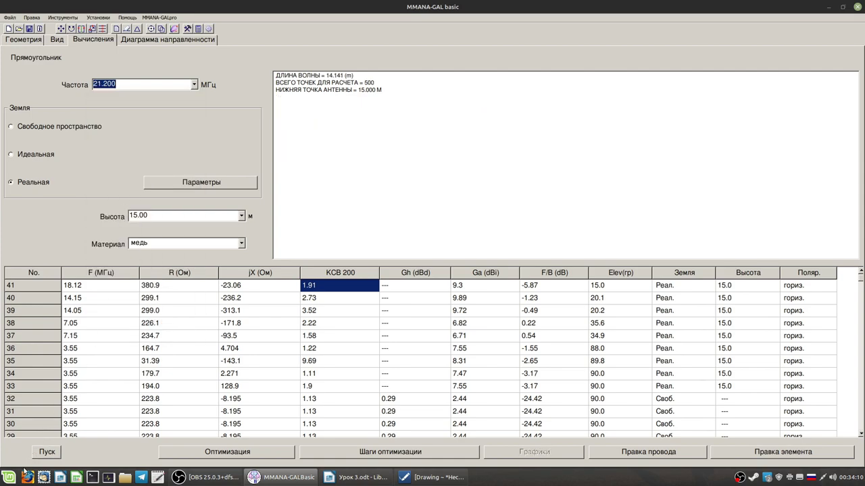
left_click(54, 459)
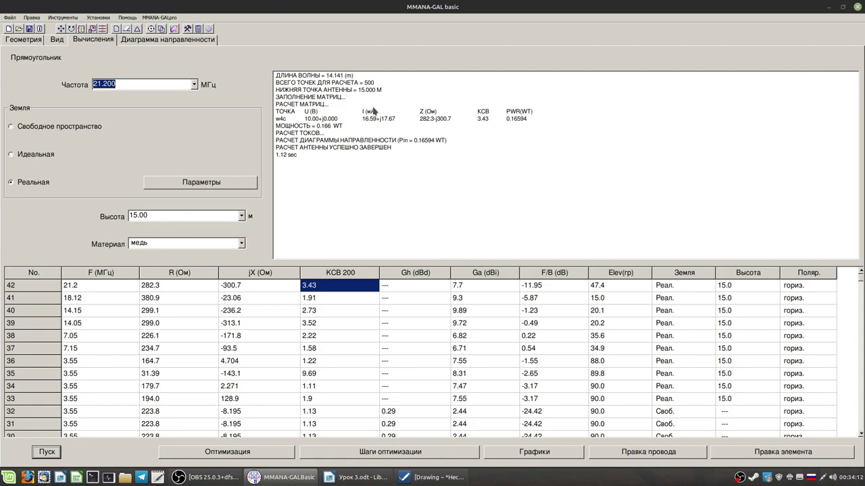
Step: Calculate the loop antenna on the 10 m band, first at 28.500 MHz and again at 28.200 MHz
left_click(194, 84)
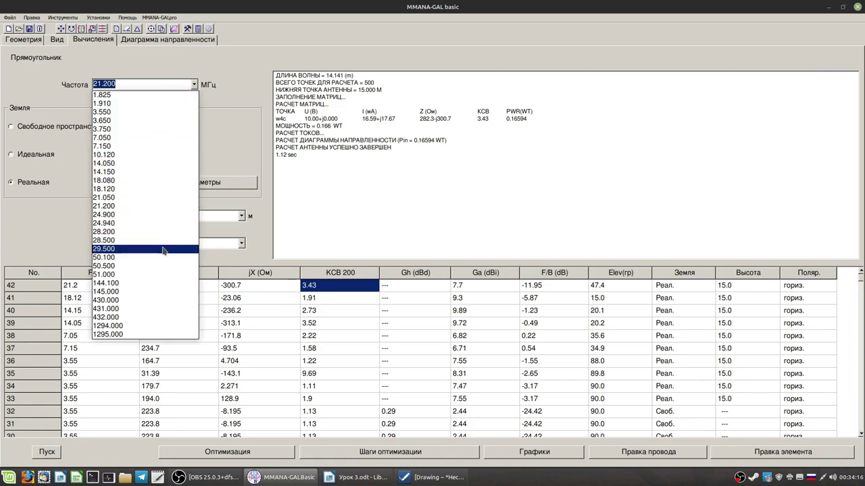
left_click(106, 240)
left_click(47, 452)
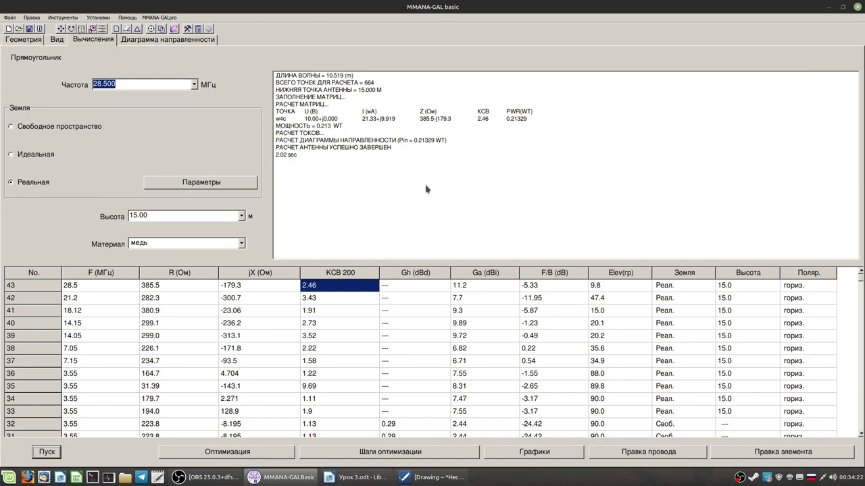
left_click(194, 85)
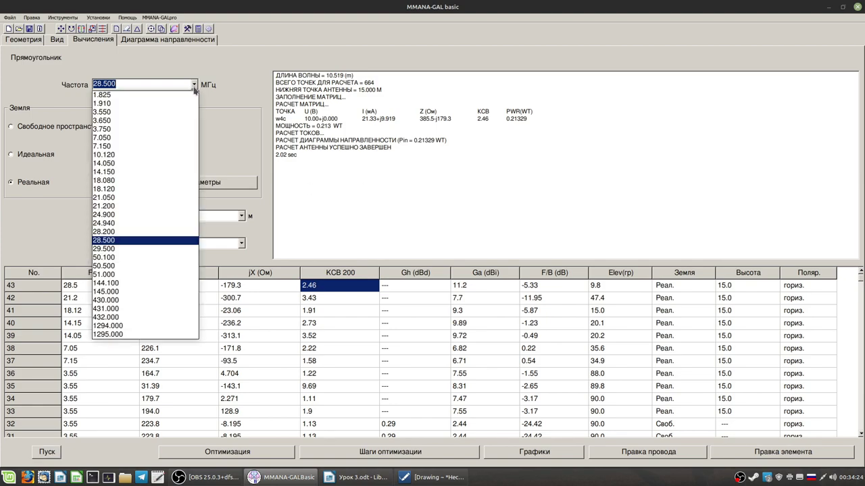
left_click(114, 231)
left_click(47, 452)
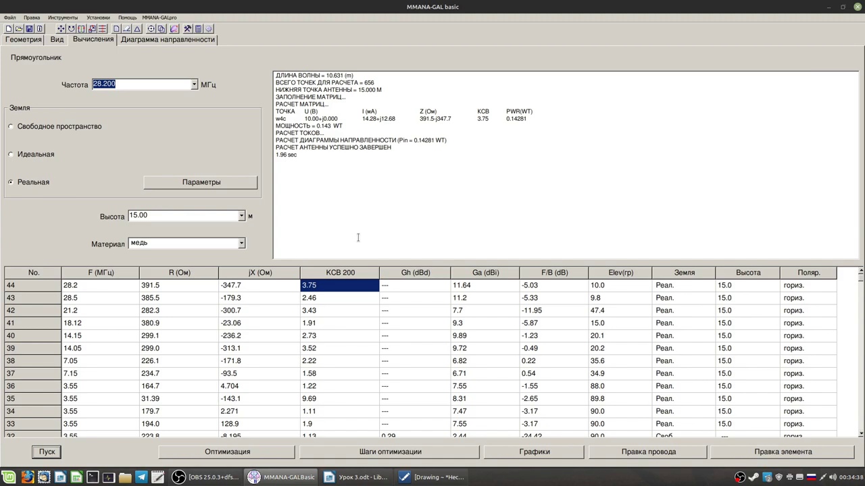
Step: Set the calculation frequency back to 3.550 MHz, and look through the list of available frequencies without choosing another
left_click(193, 87)
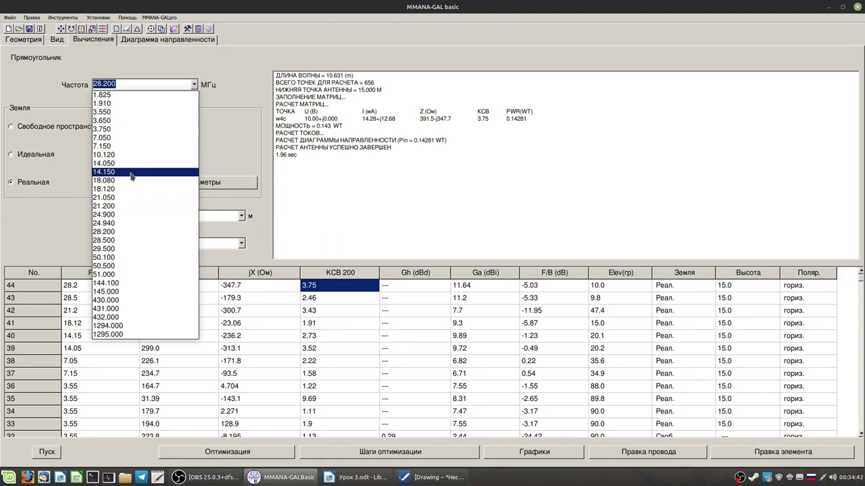
left_click(125, 113)
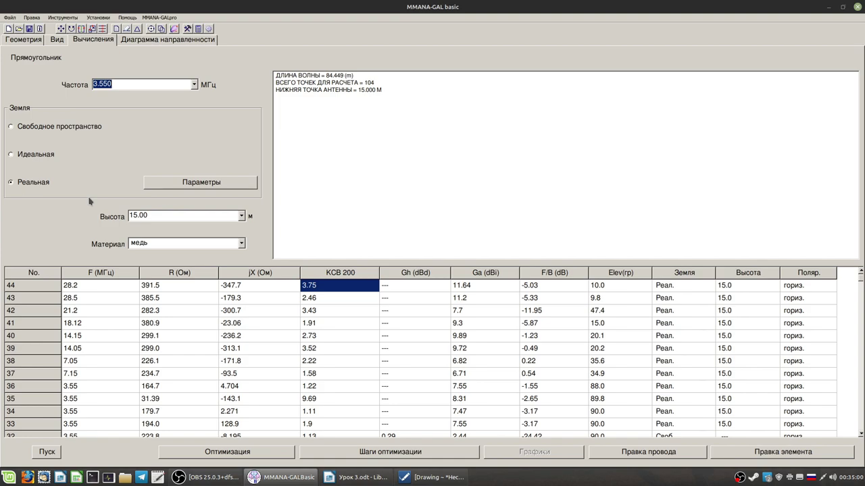
left_click(193, 84)
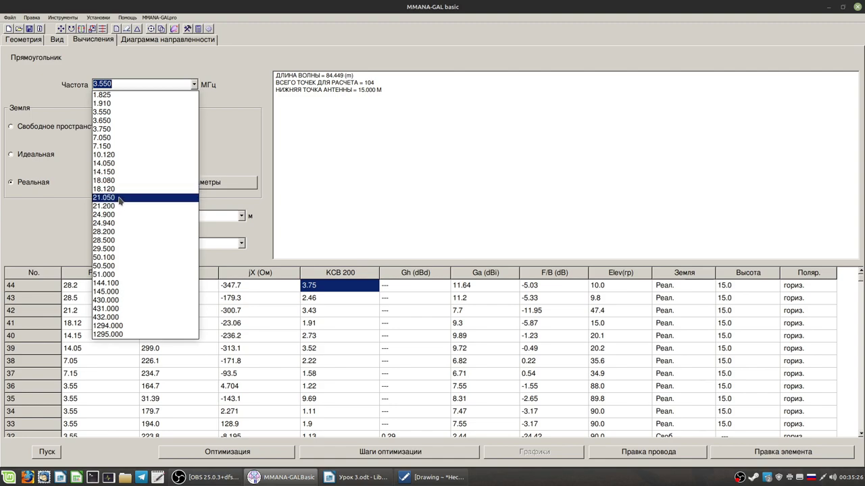
left_click(258, 143)
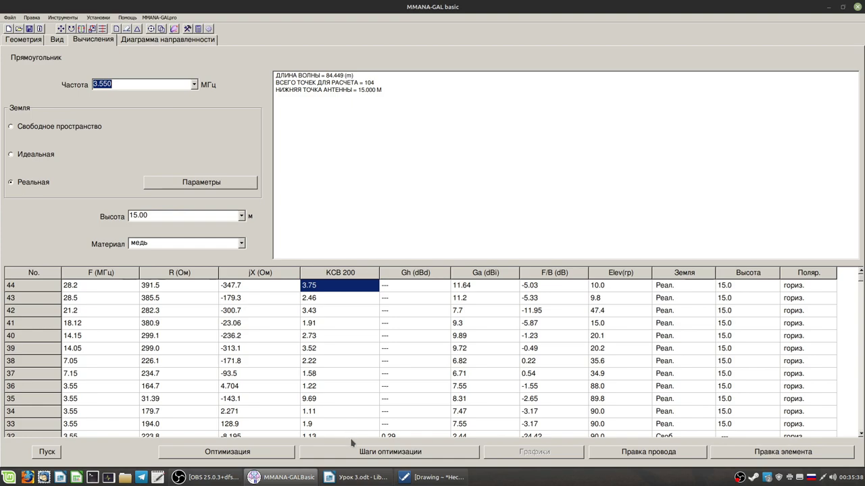
Step: Switch to the Урок 3.odt document in LibreOffice Writer, highlight the question about the multiband loop, and return to MMANA-GAL
left_click(365, 478)
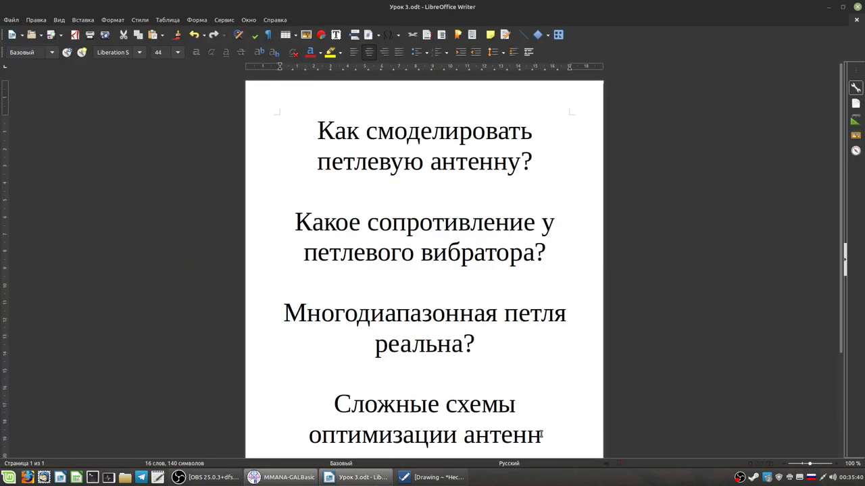
left_click_drag(475, 345, 282, 310)
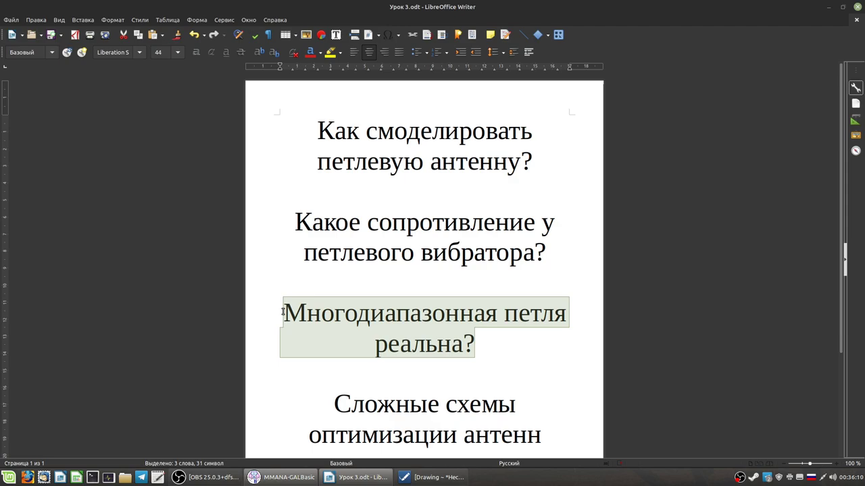
left_click(828, 7)
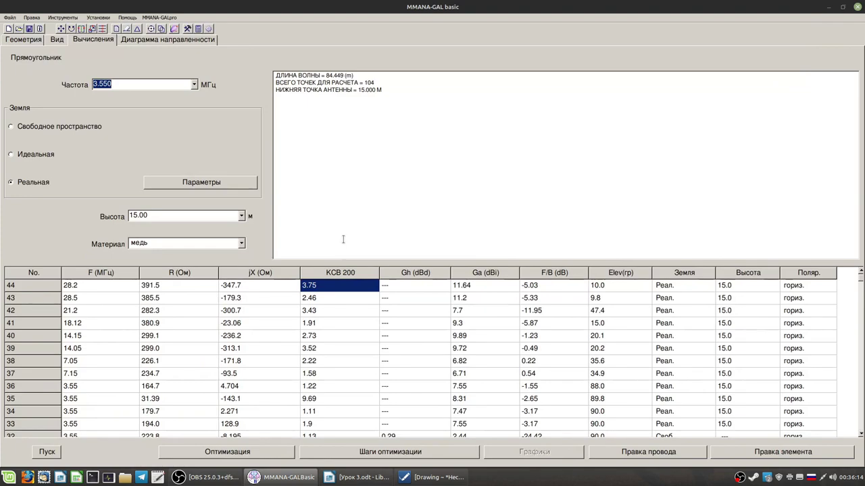
Step: Compare the calculated resistances for 14.15, 18.12, 21.2 and 28.5 MHz in the results table
left_click(152, 324)
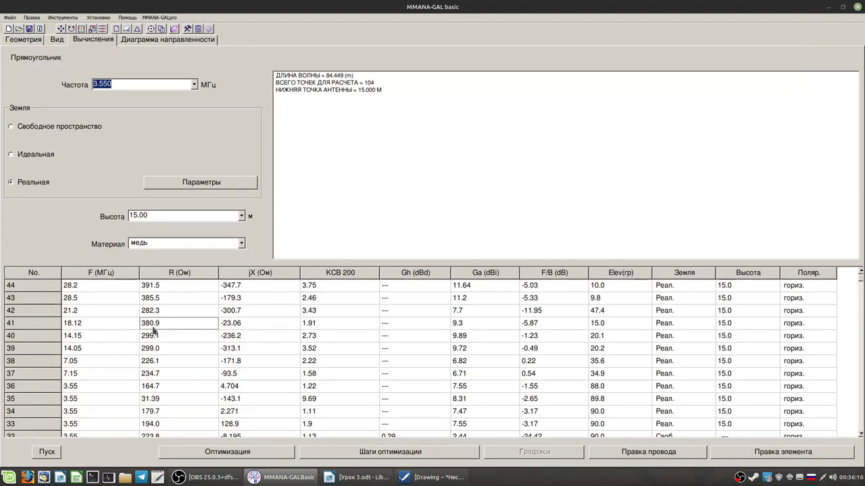
left_click(151, 335)
left_click(154, 324)
left_click(159, 310)
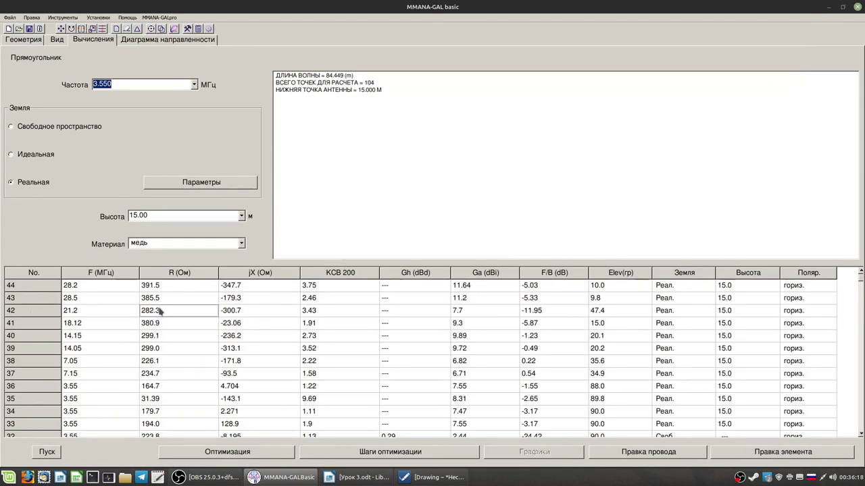
left_click(164, 302)
Step: Set the calculation frequency to 14.150 MHz and recalculate the loop antenna
left_click(108, 83)
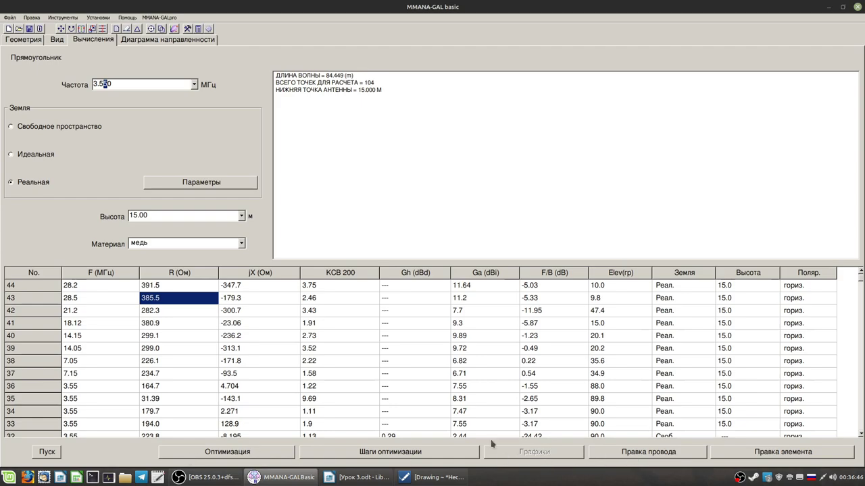
left_click(194, 84)
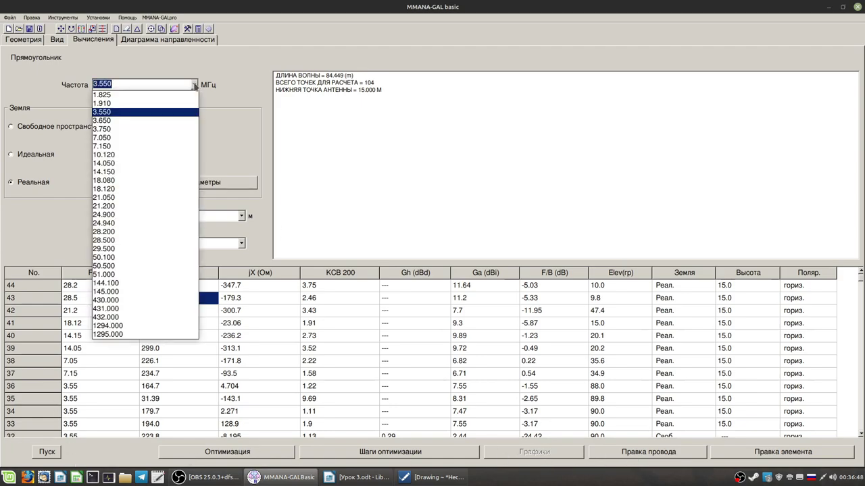
left_click(140, 172)
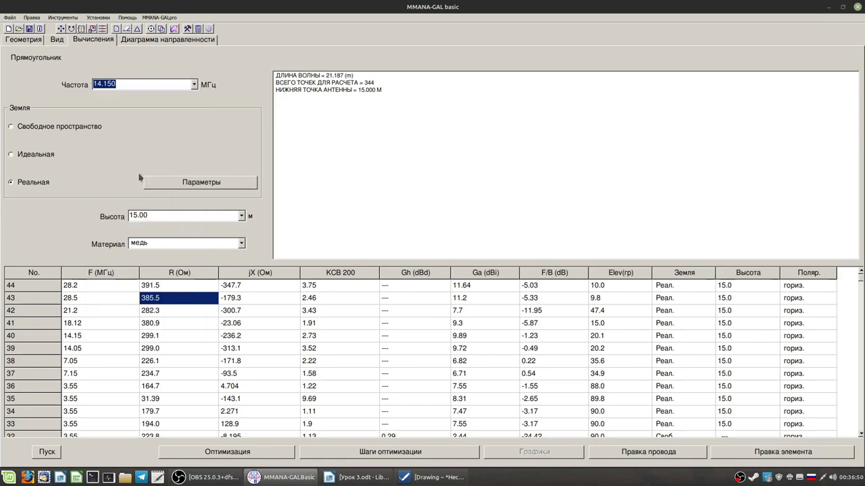
left_click(51, 453)
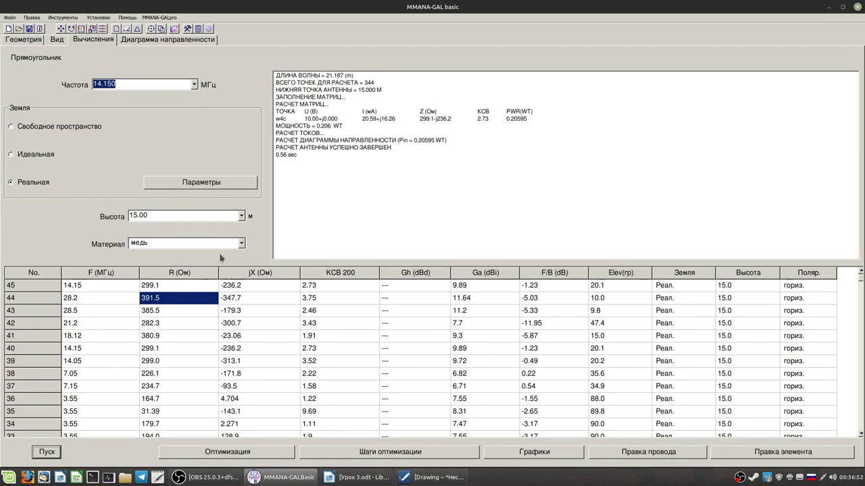
left_click_drag(96, 83, 111, 84)
left_click(111, 84)
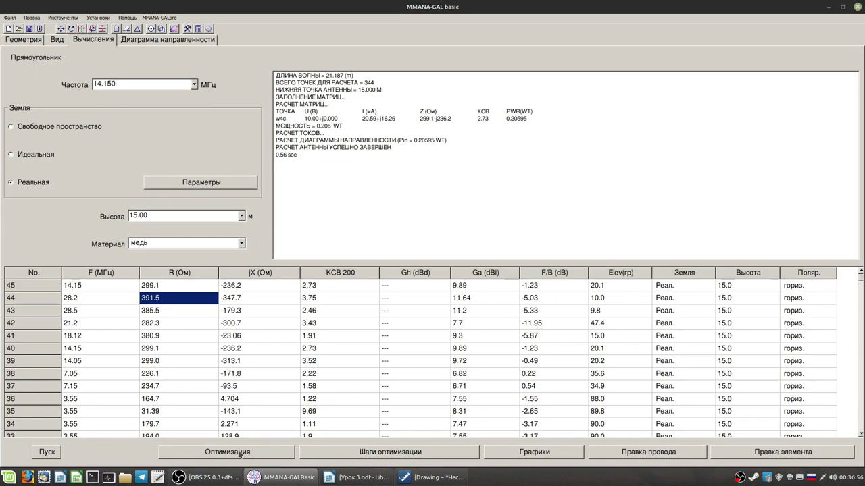
Step: Plot the SWR graph around 14.15 MHz over an 800 kHz band using the whole grid plus additional points, and close the graphs
left_click(551, 454)
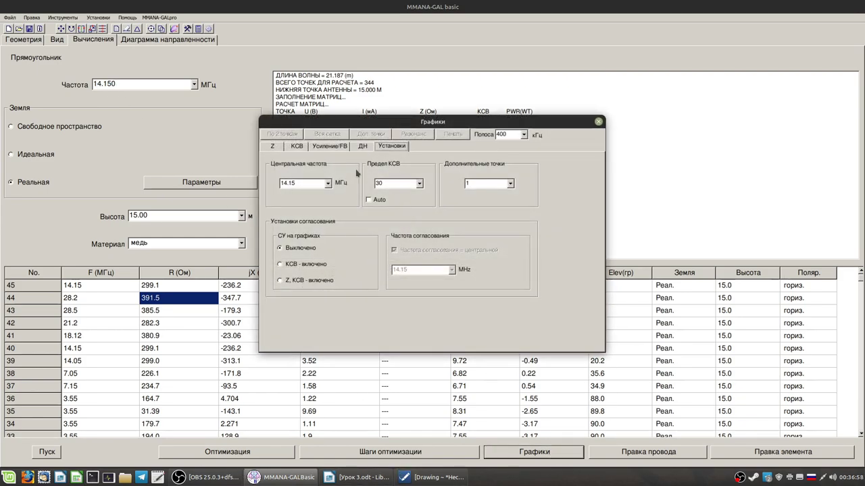
left_click(301, 148)
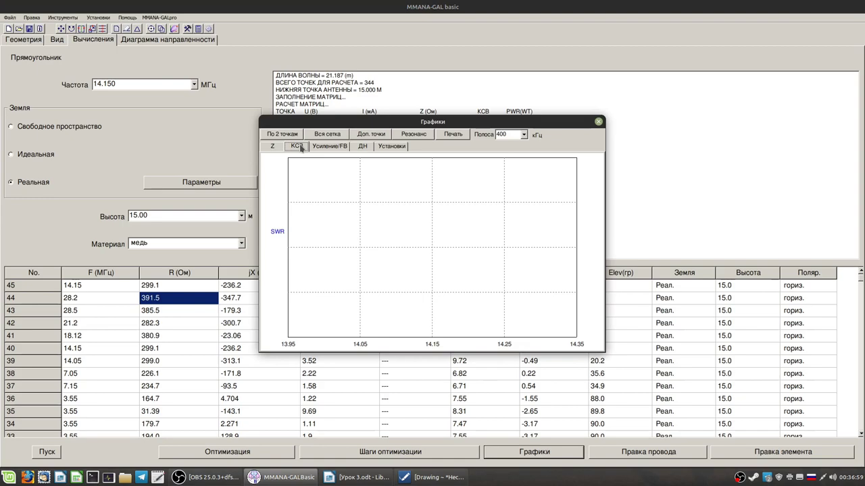
left_click(525, 135)
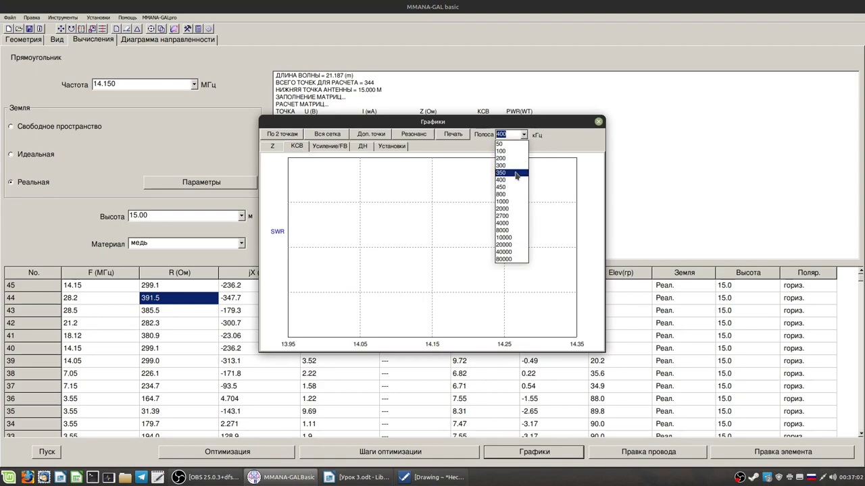
left_click(511, 198)
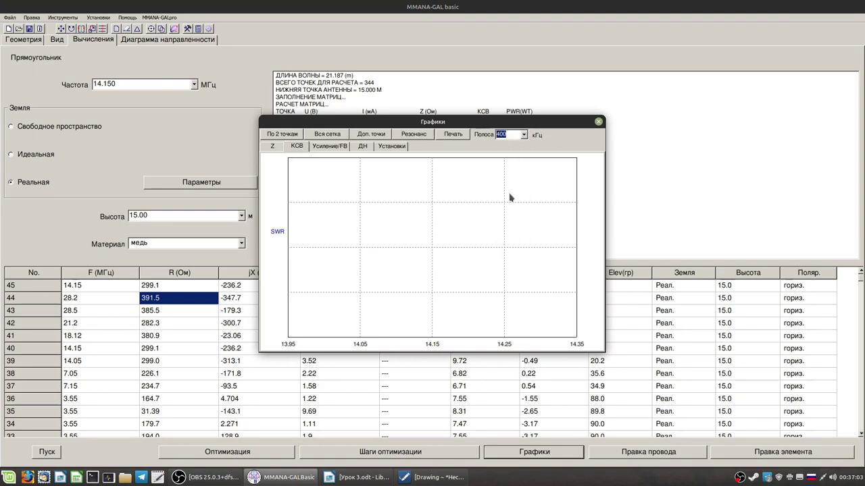
left_click(343, 134)
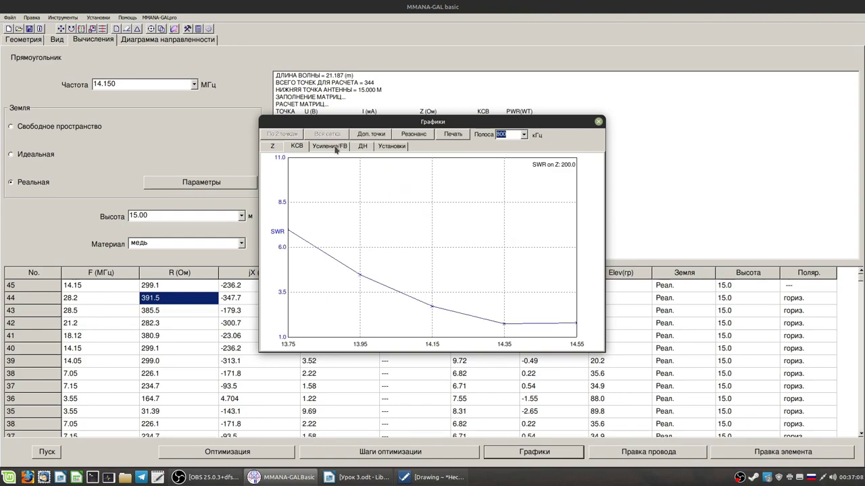
left_click(369, 135)
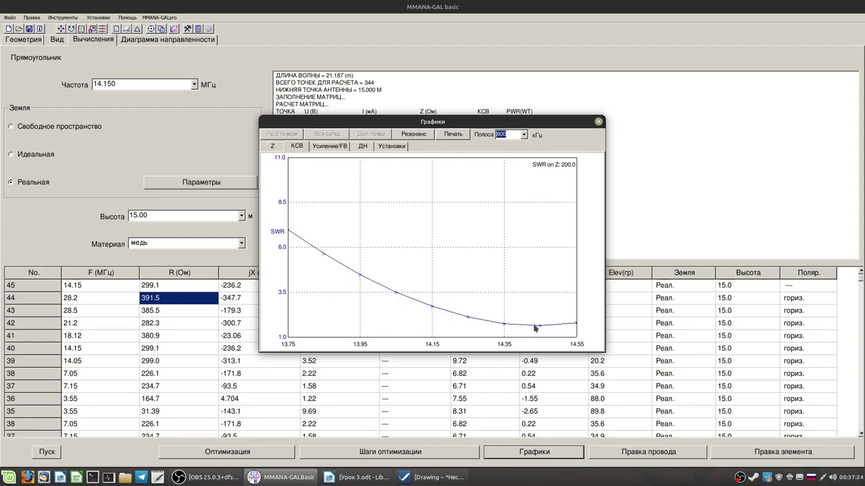
key("alt+shift")
left_click(598, 121)
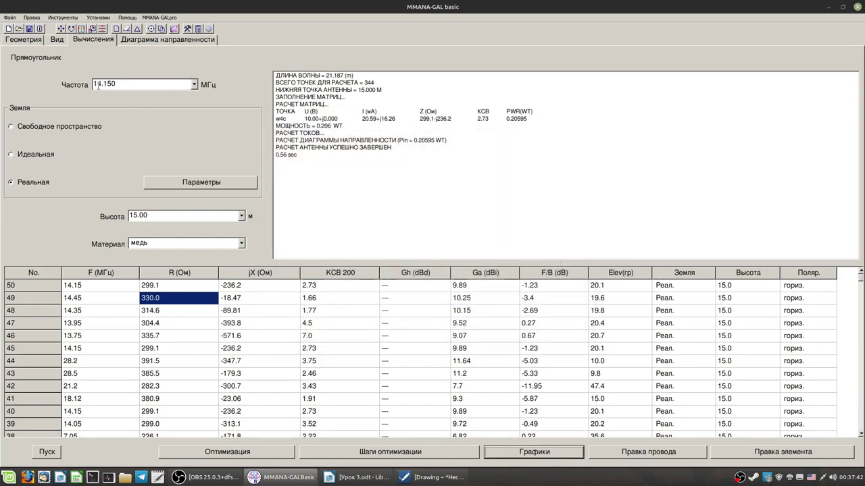
Step: Calculate the loop antenna at 14.350 MHz and again at 14.450 MHz
left_click_drag(105, 82, 108, 83)
type("3")
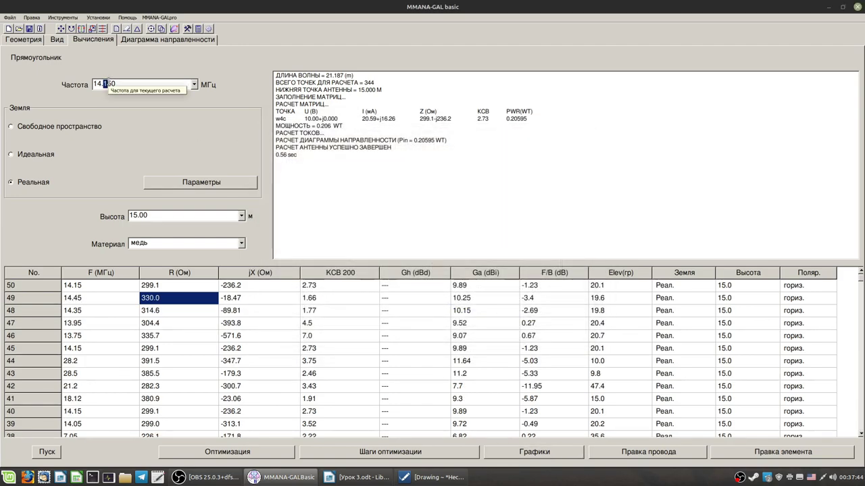
left_click(42, 456)
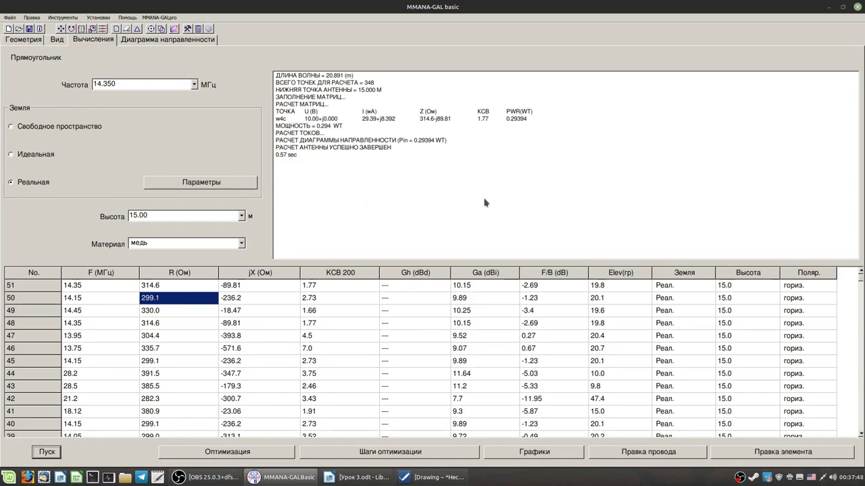
left_click(105, 83)
left_click_drag(103, 84, 106, 83)
type("4")
key("Return")
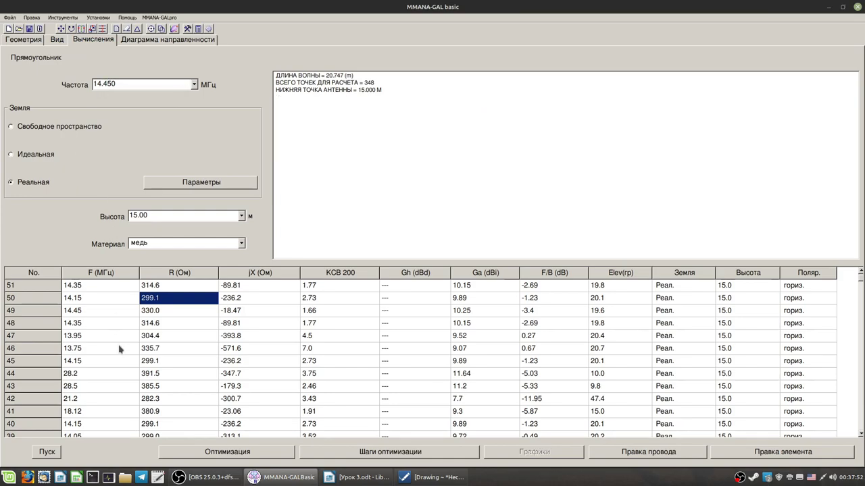
left_click(45, 455)
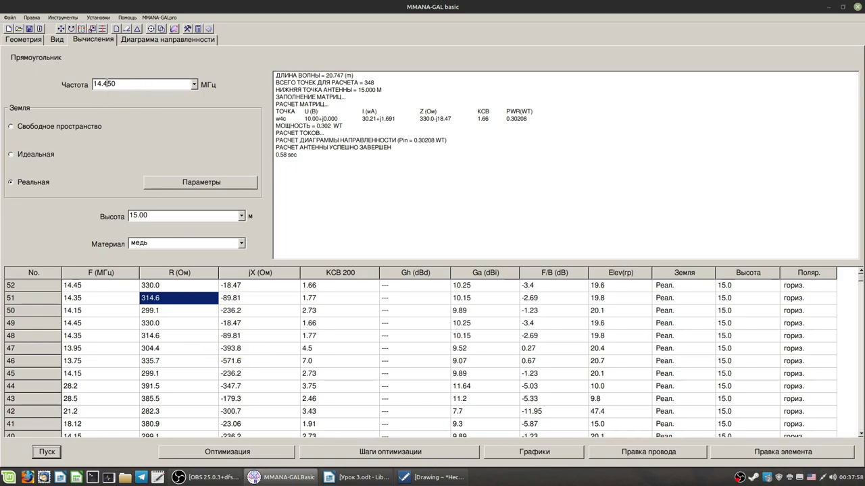
Step: Calculate the loop antenna on the 15 m band, first at 21.200 MHz and again at 21.400 MHz
left_click_drag(106, 84, 102, 83)
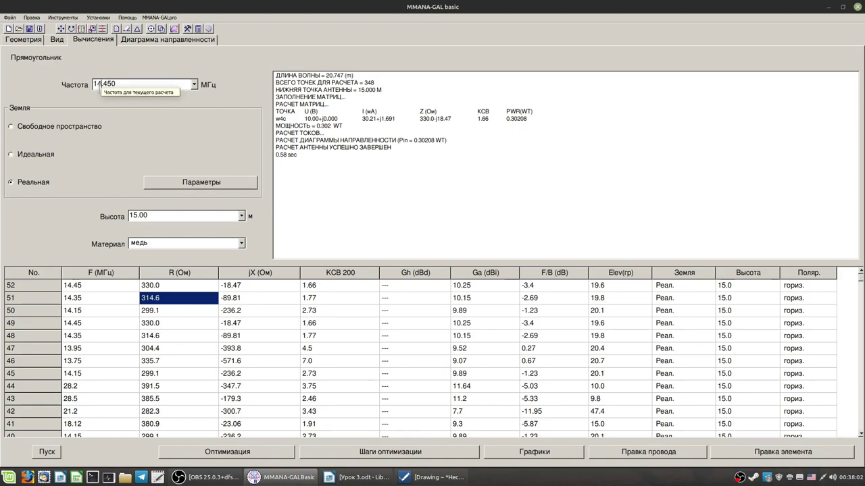
left_click(194, 84)
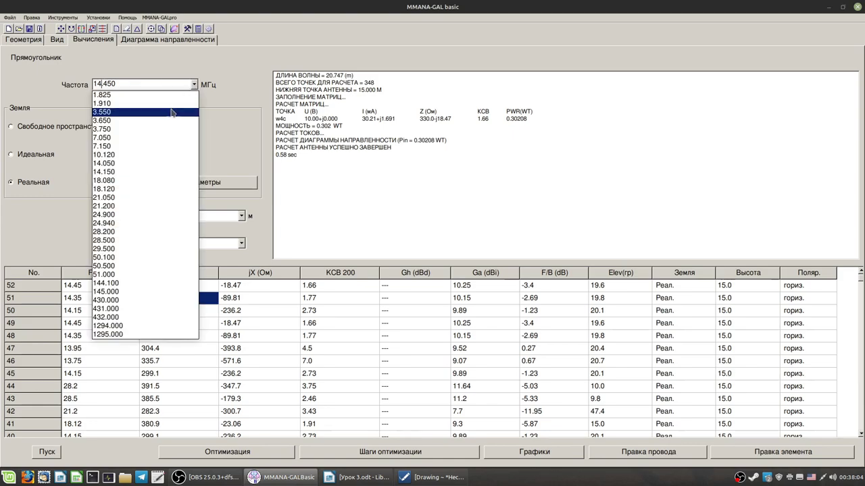
left_click(123, 206)
left_click(47, 452)
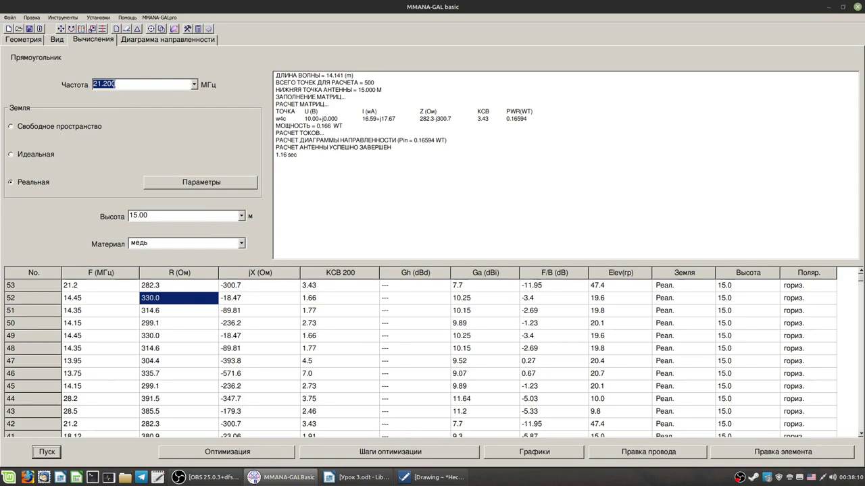
left_click(104, 84)
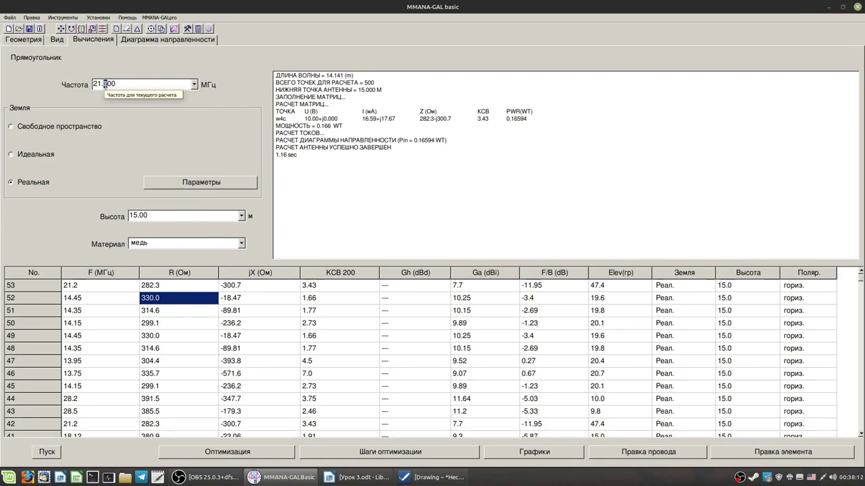
key("BackSpace")
type("4")
key("Return")
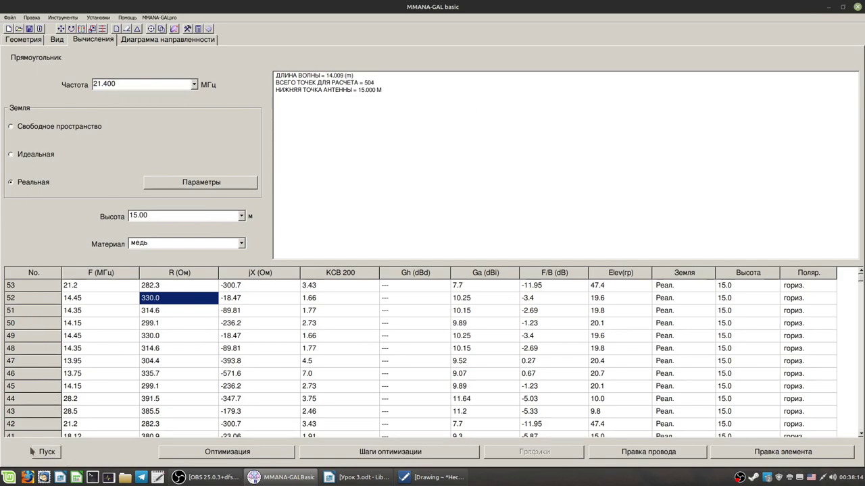
left_click(56, 457)
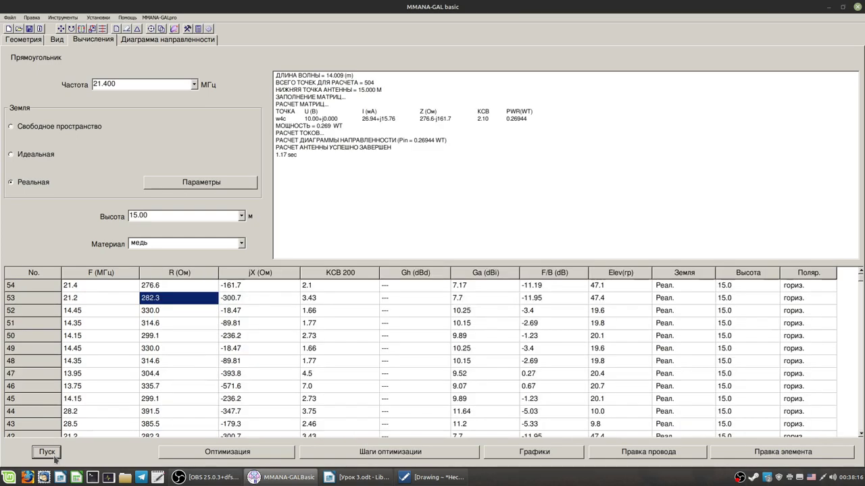
Step: Calculate the loop antenna at 21.500 MHz and again at 21.600 MHz
left_click(105, 84)
type("5")
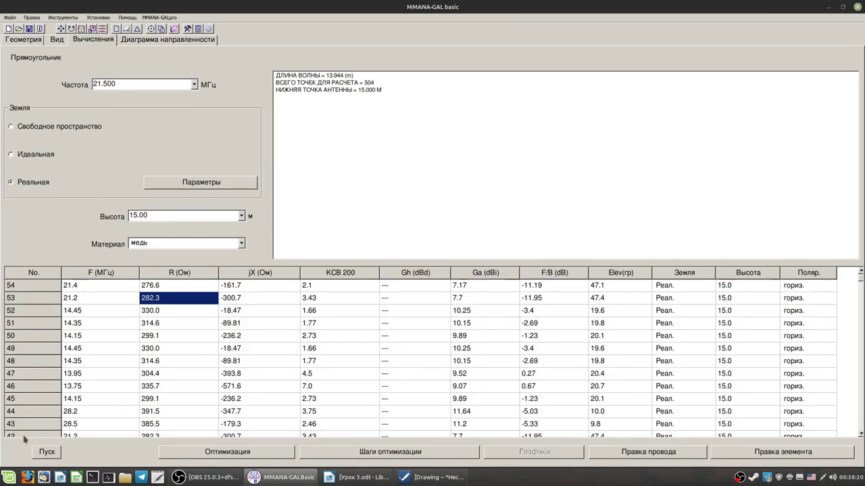
left_click(44, 456)
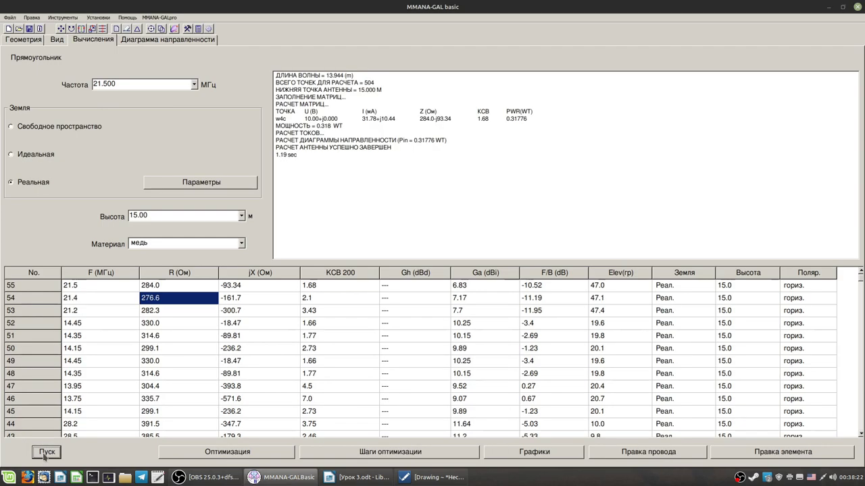
left_click(105, 84)
key("Delete")
type("6")
key("Return")
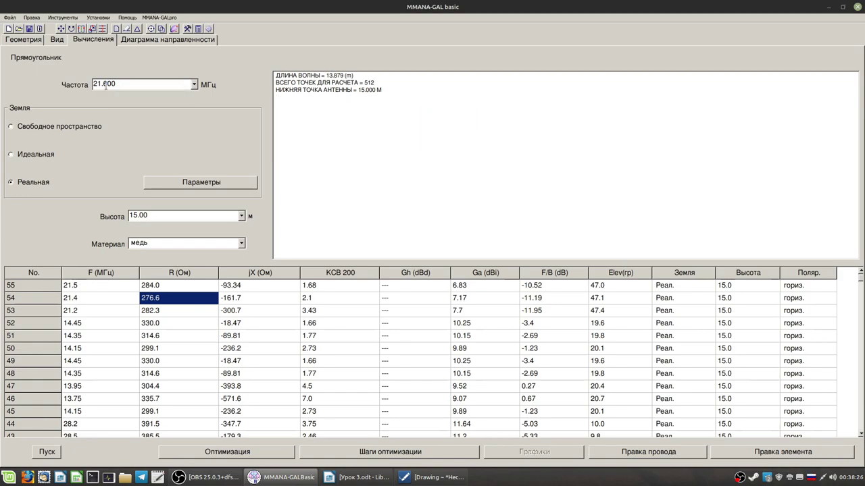
left_click(48, 452)
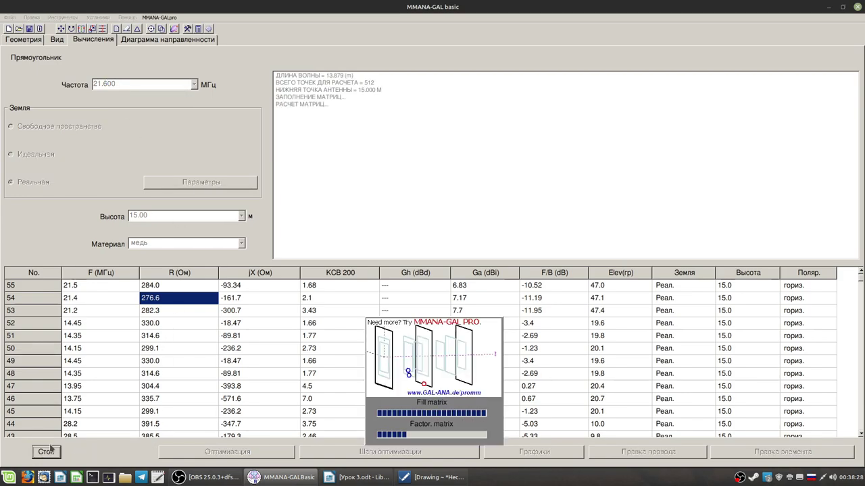
Step: Calculate the loop antenna at 21.700 MHz, and check the SWR result for 21.6 MHz in the table
left_click(105, 83)
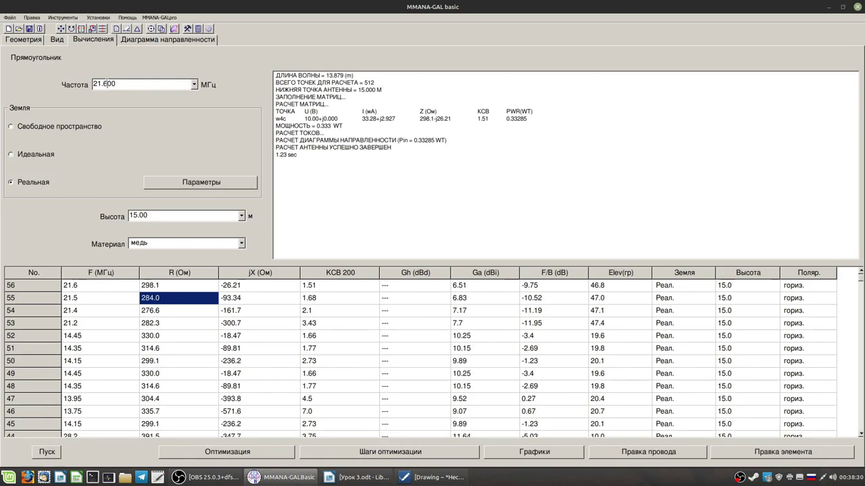
key("Delete")
type("7")
key("Return")
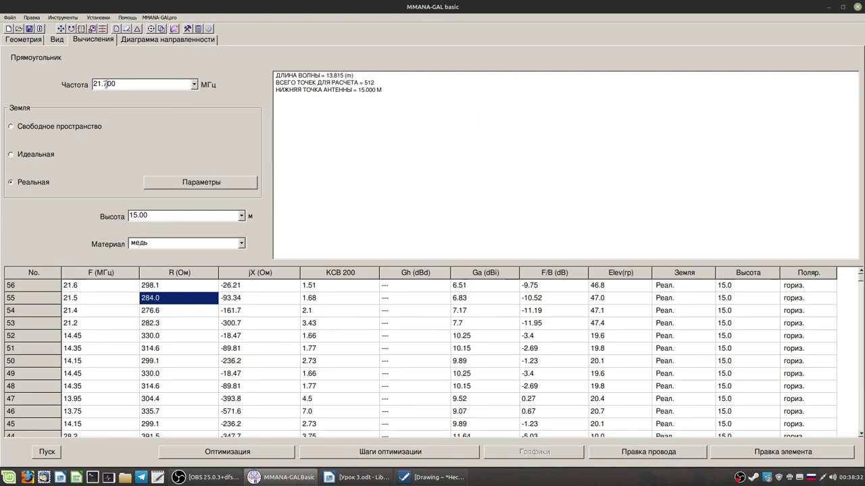
left_click(43, 452)
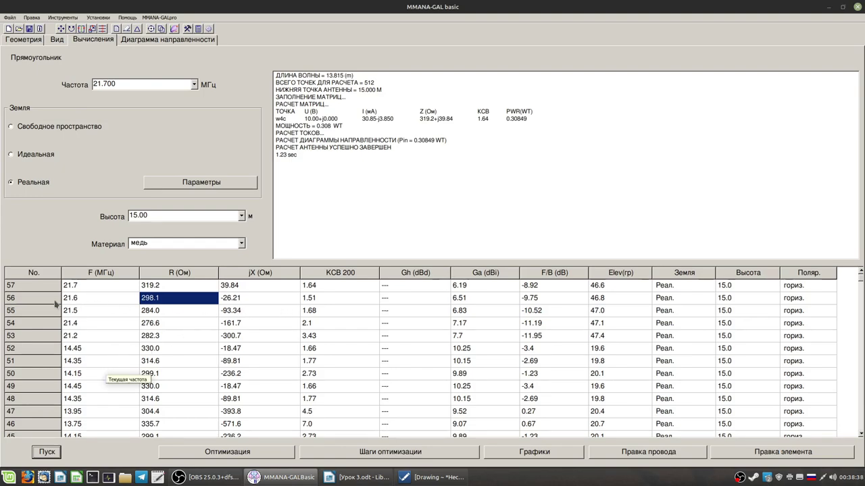
left_click(76, 301)
left_click(317, 303)
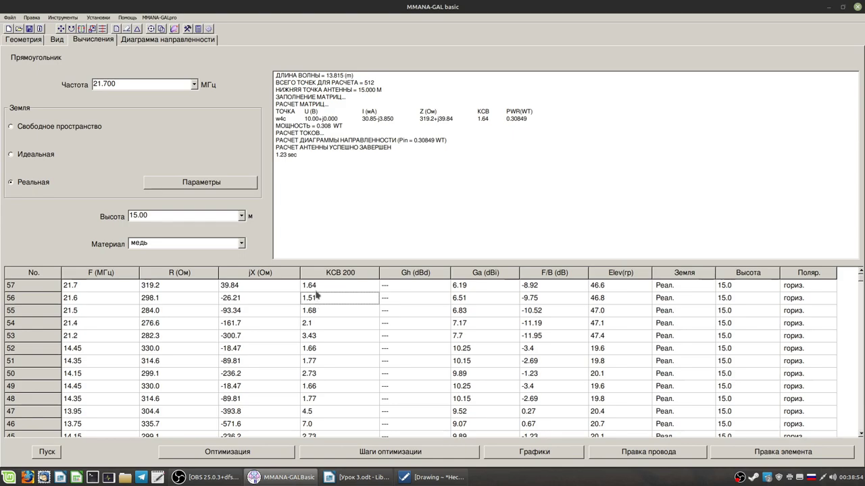
Step: Open the per-band source settings of the optimization and turn off the priority of the first source
left_click(248, 452)
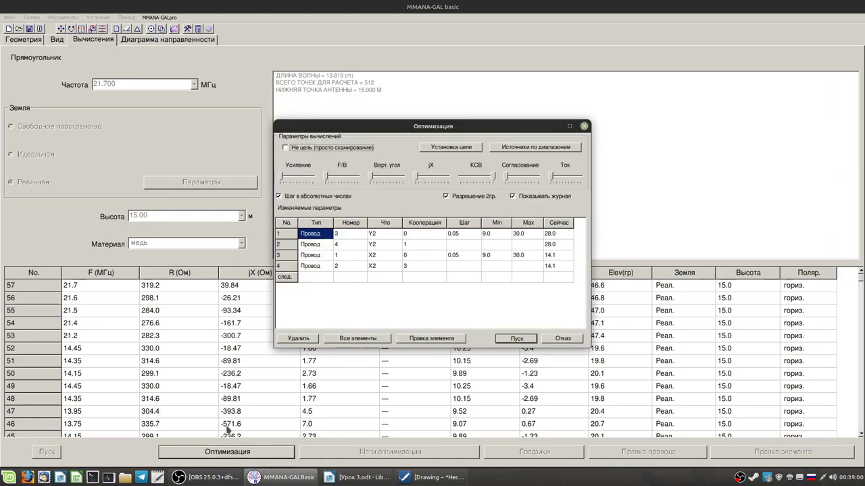
left_click(547, 149)
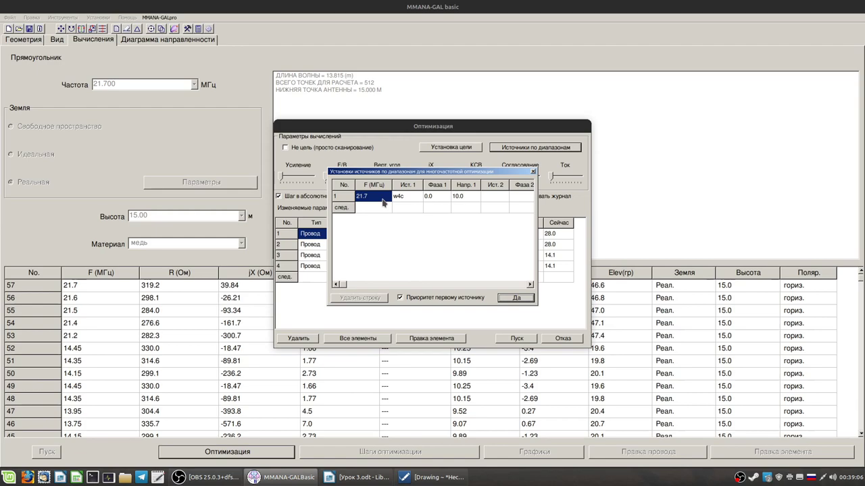
left_click(399, 298)
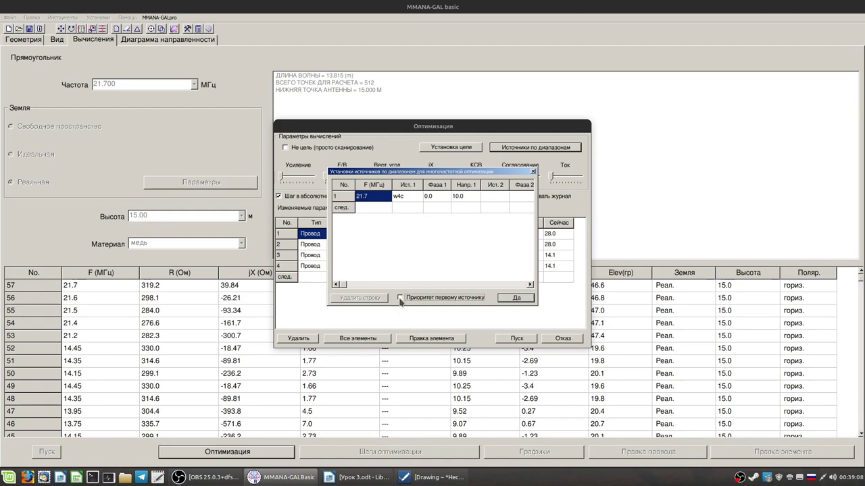
Step: Set the frequency of the first source row to 3.5 MHz
left_click(373, 199)
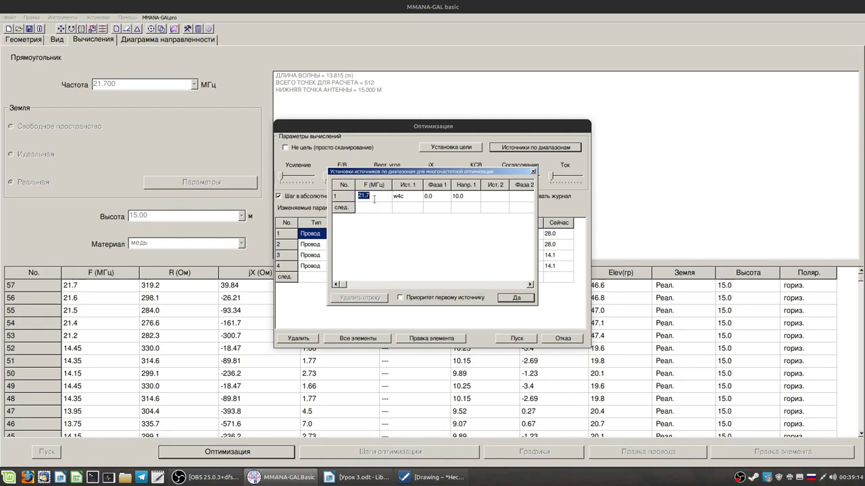
key("BackSpace")
key("BackSpace")
key("BackSpace")
key("BackSpace")
type("3.5")
key("alt+shift")
Step: Add two more source rows at 7.07 MHz and 14.15 MHz, and accept the per-band source settings
left_click(375, 211)
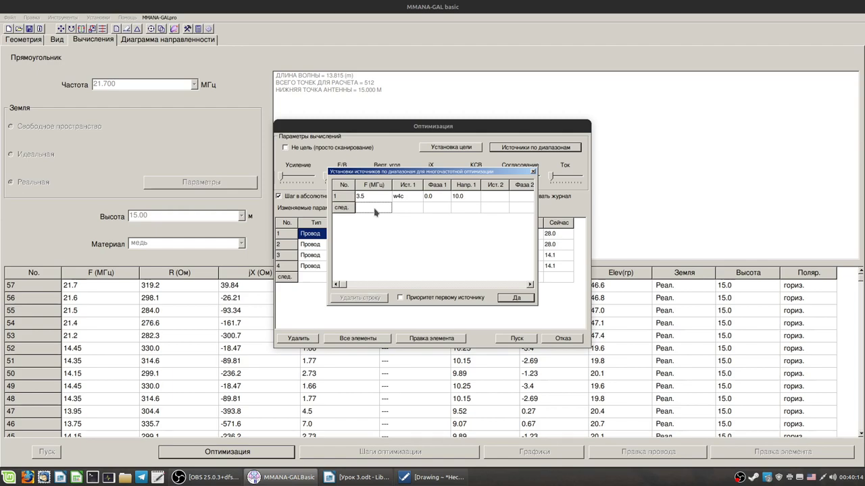
type("7")
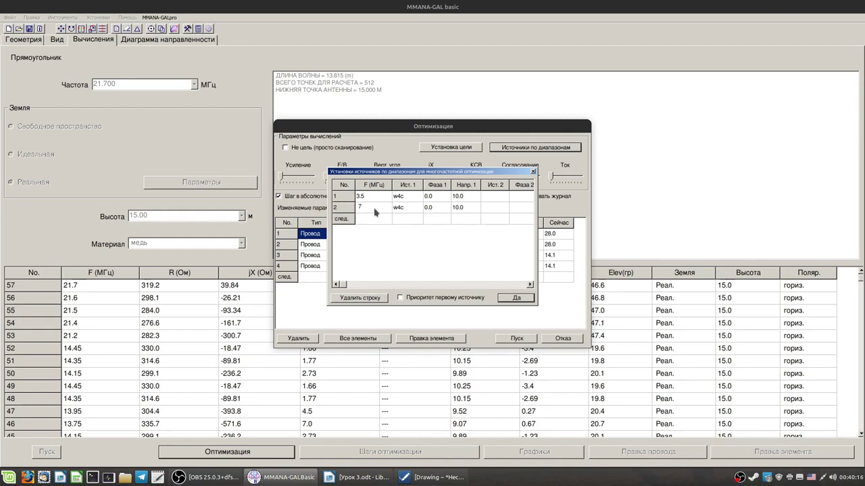
type("0")
key("BackSpace")
type(".07")
key("Return")
type("14")
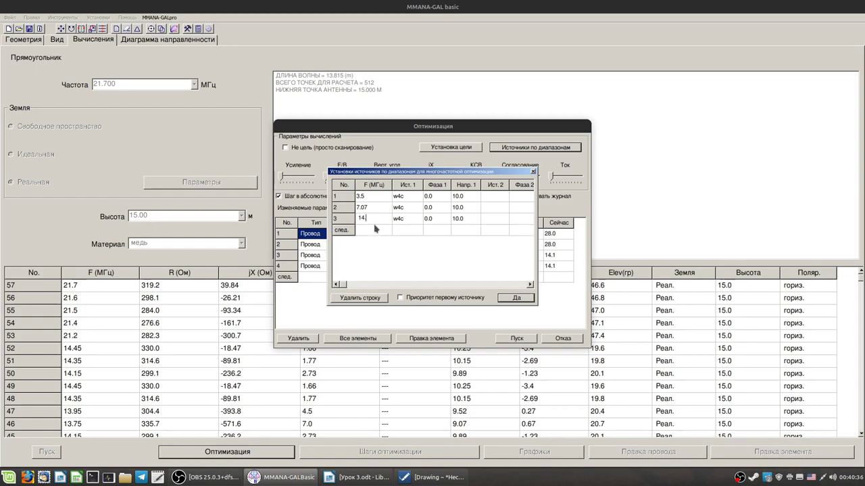
type(".15")
key("Return")
left_click(371, 198)
left_click(514, 299)
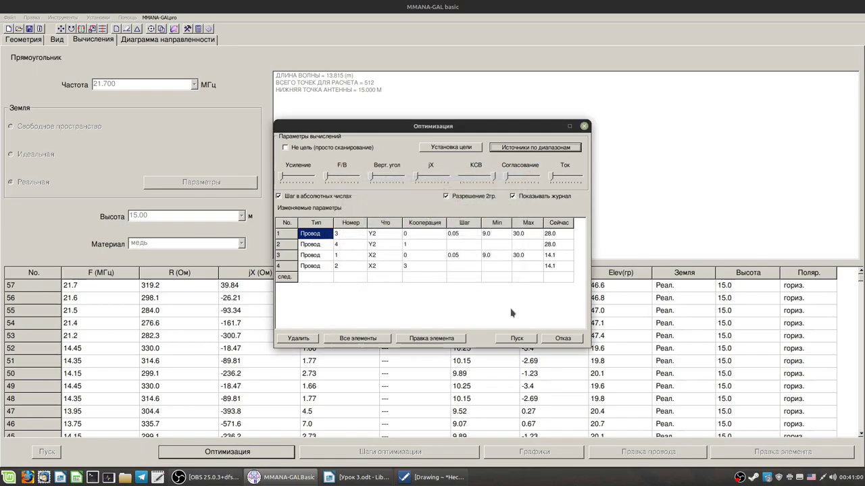
Step: Run the multi-band optimization, show the antenna view during it, and decline saving the optimization table
left_click(519, 340)
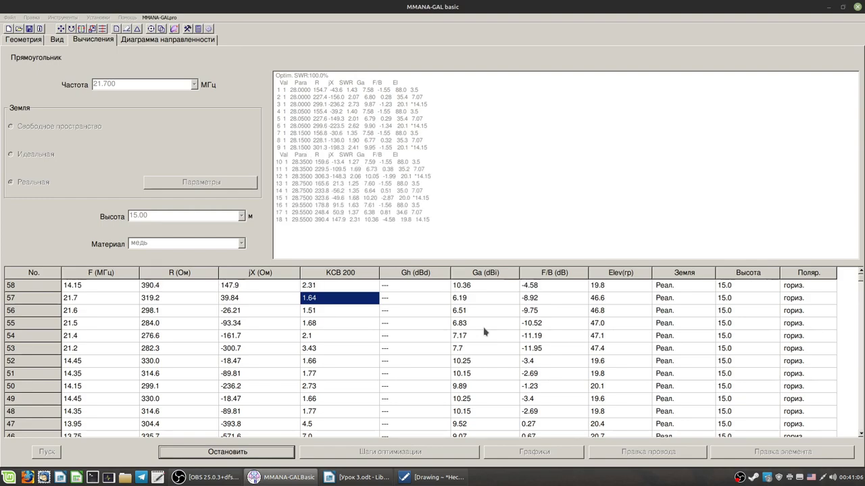
left_click(58, 40)
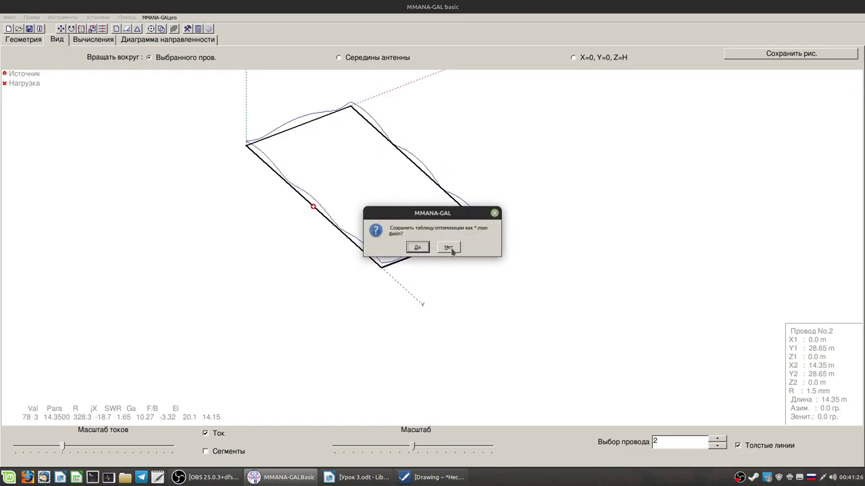
left_click(449, 248)
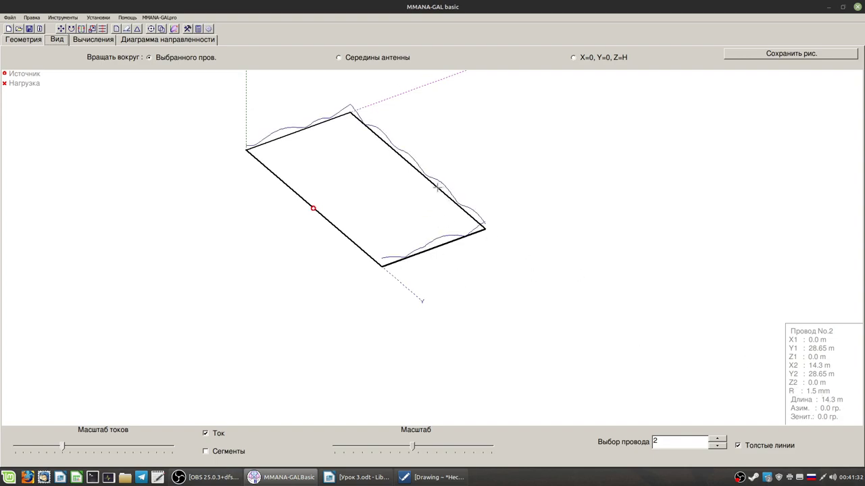
Step: Check the lengths of wires 3 and 2 of the optimized loop in the antenna view
left_click(437, 188)
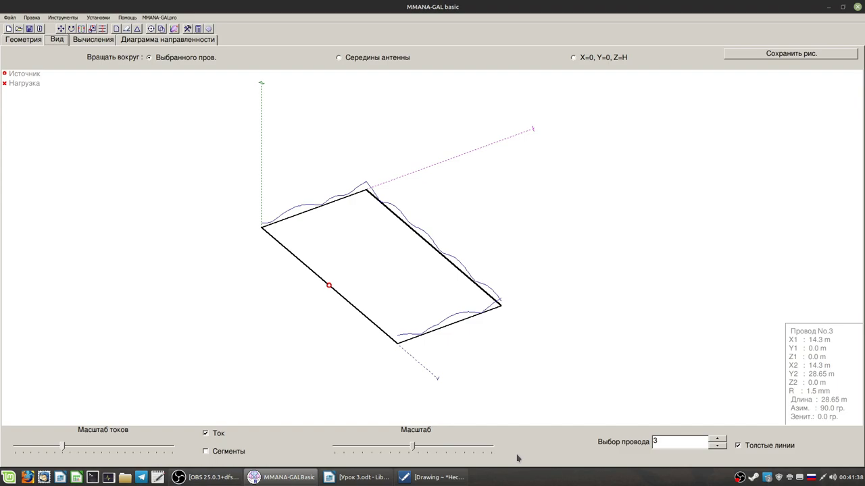
key("XF86Calculator")
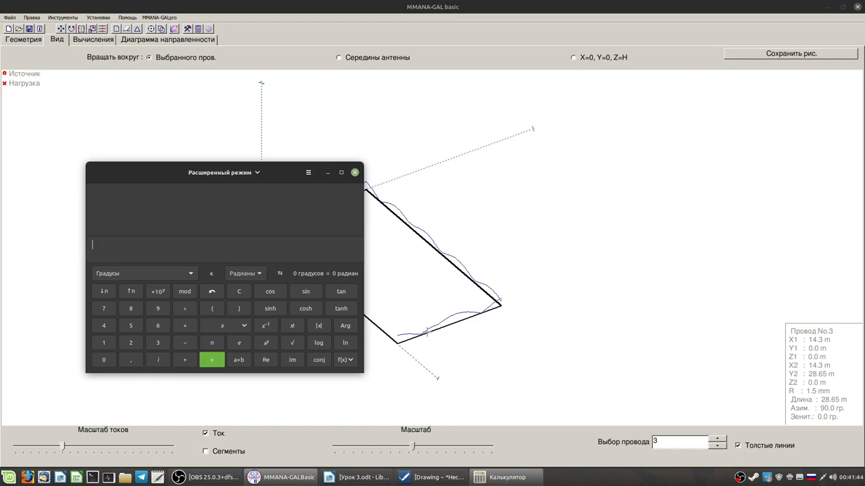
left_click(446, 330)
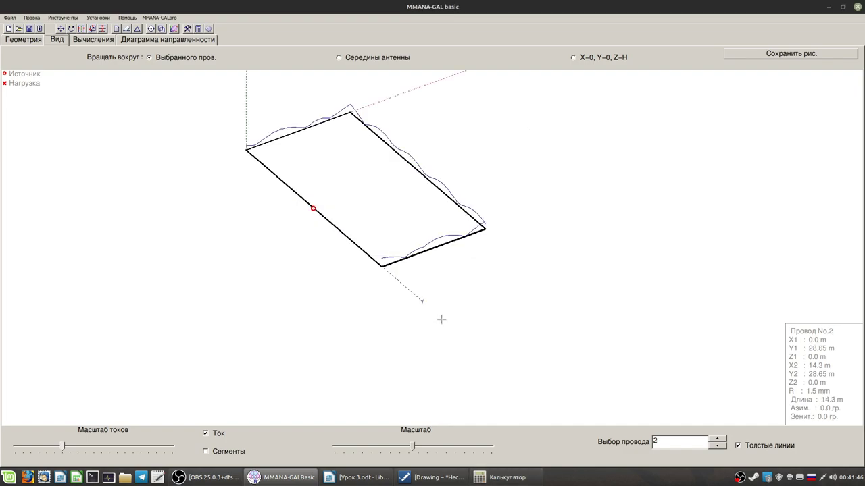
Step: Switch to the Calculator, add up the loop's perimeter as 28,6+57,3 after rechecking wire 3, and close the Calculator
left_click(500, 479)
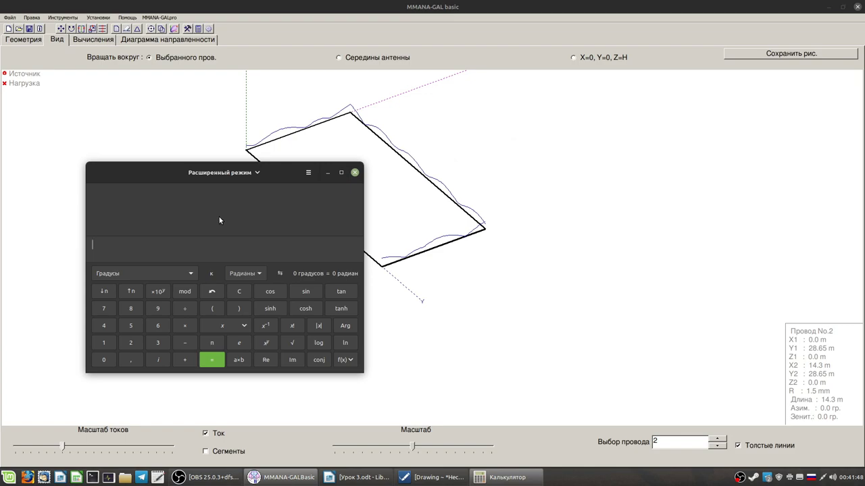
type("28")
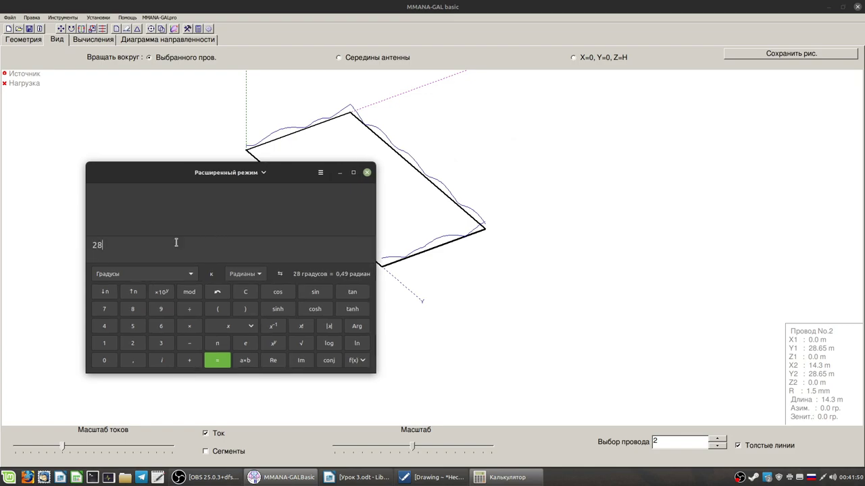
type(",6+")
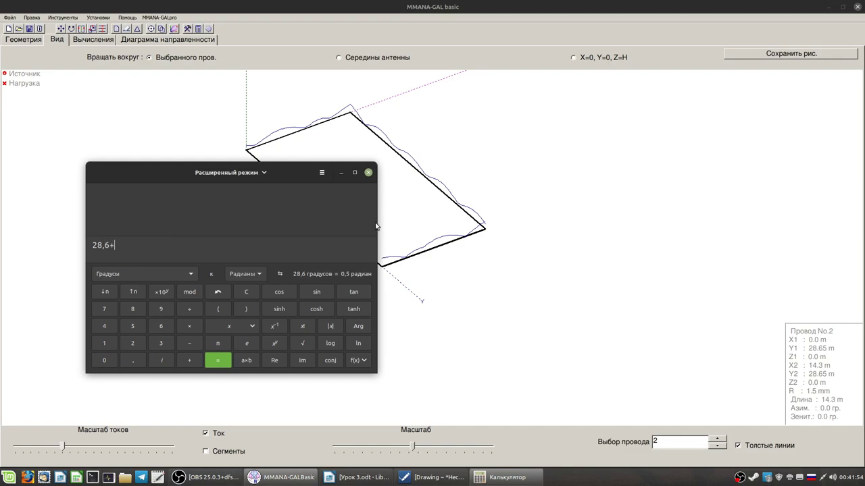
left_click(447, 193)
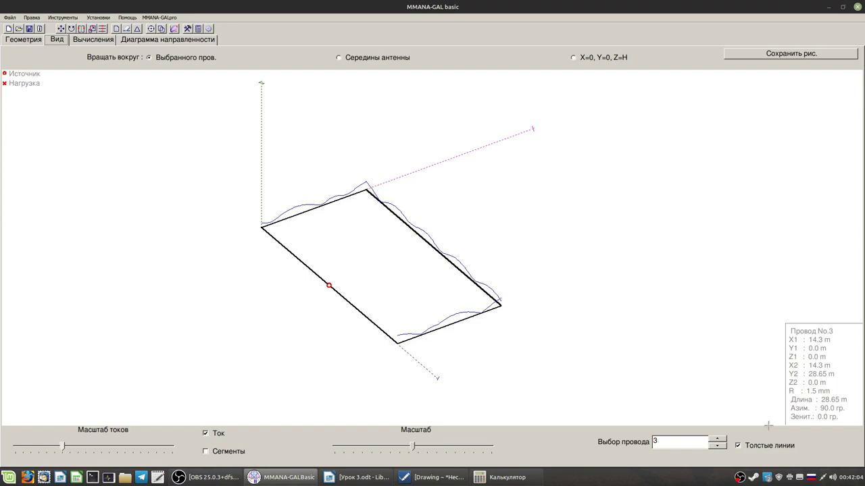
left_click_drag(434, 363, 466, 346)
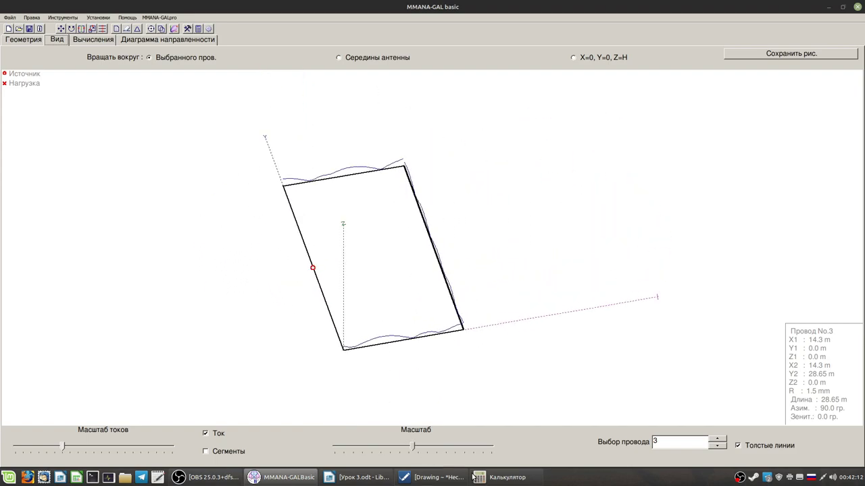
left_click(432, 478)
left_click(429, 481)
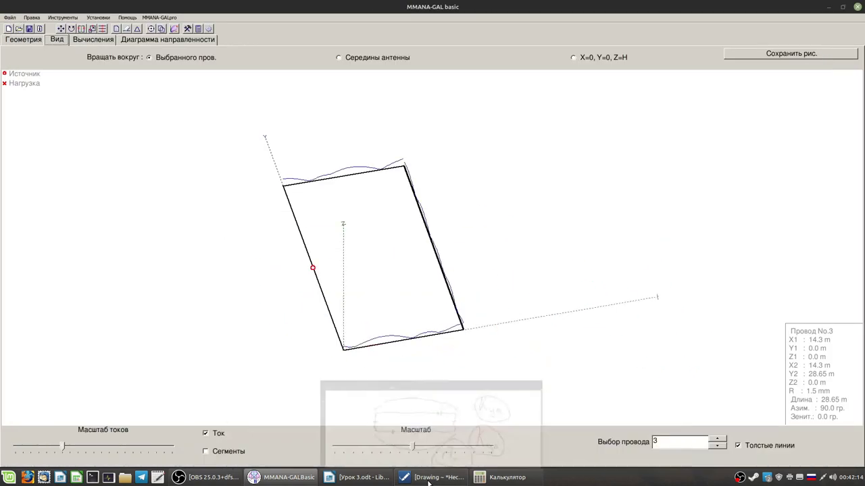
left_click(497, 481)
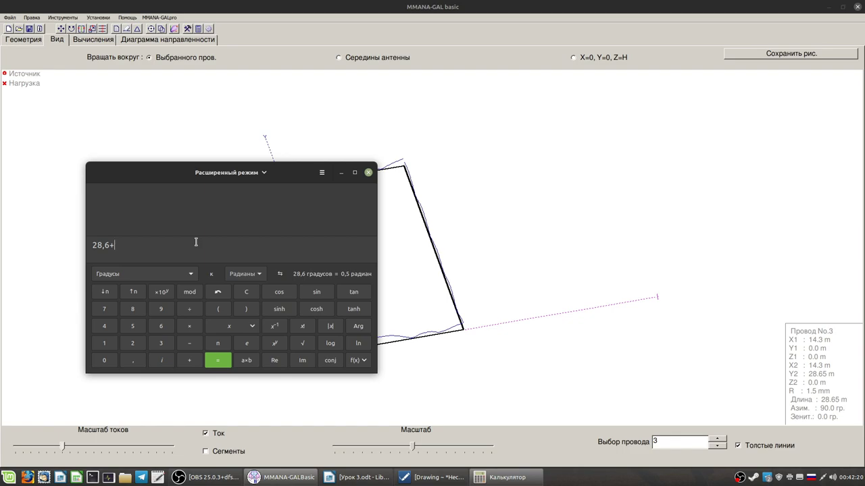
type("57,3")
key("Return")
left_click(368, 173)
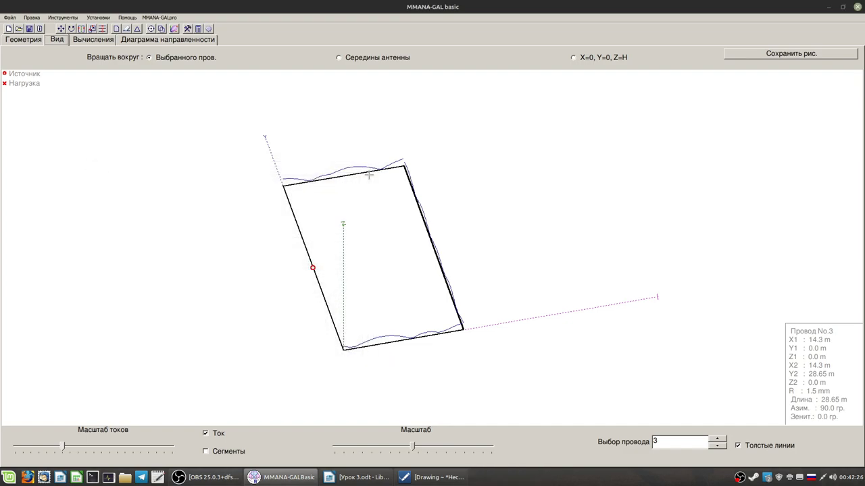
Step: Calculate the optimized loop antenna at 21.700 MHz and again at 21.500 MHz
mouse_move(454, 350)
left_mouse_down()
mouse_move(460, 348)
mouse_move(448, 350)
mouse_move(452, 358)
left_mouse_up()
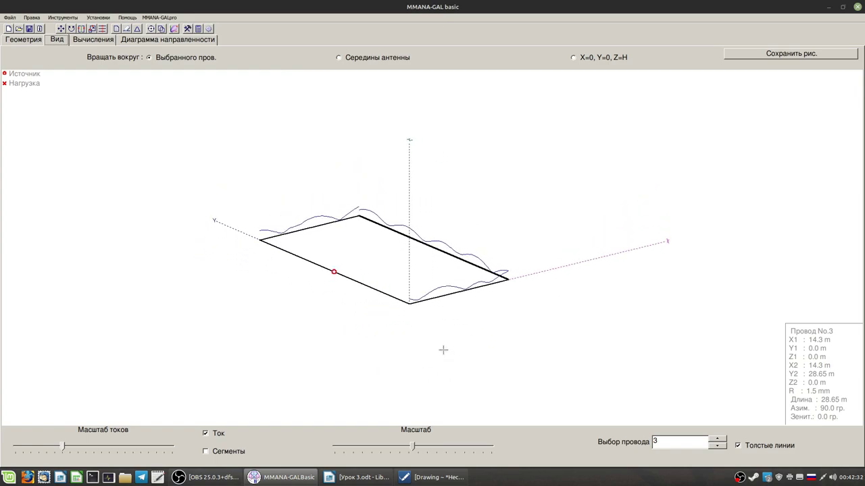
left_click(94, 40)
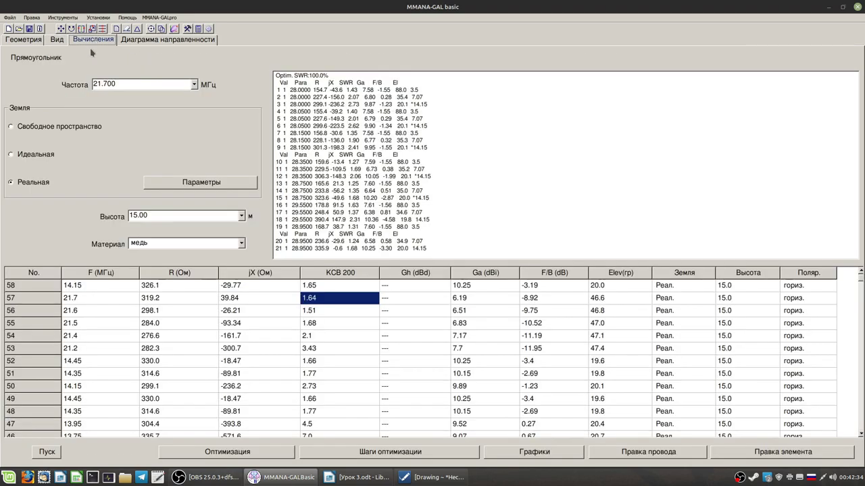
left_click(38, 452)
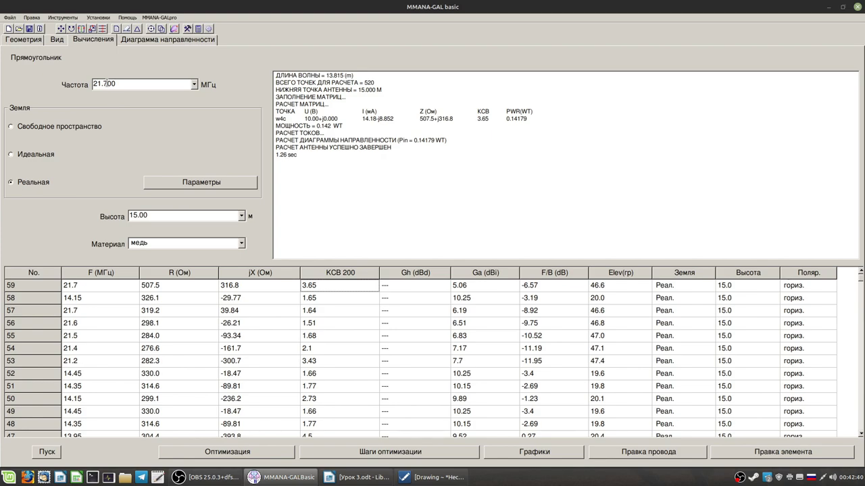
type("5")
key("Return")
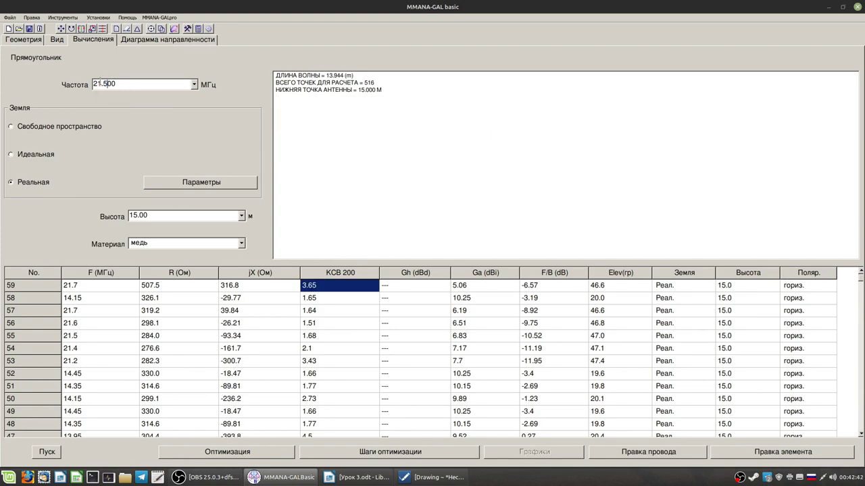
left_click(46, 453)
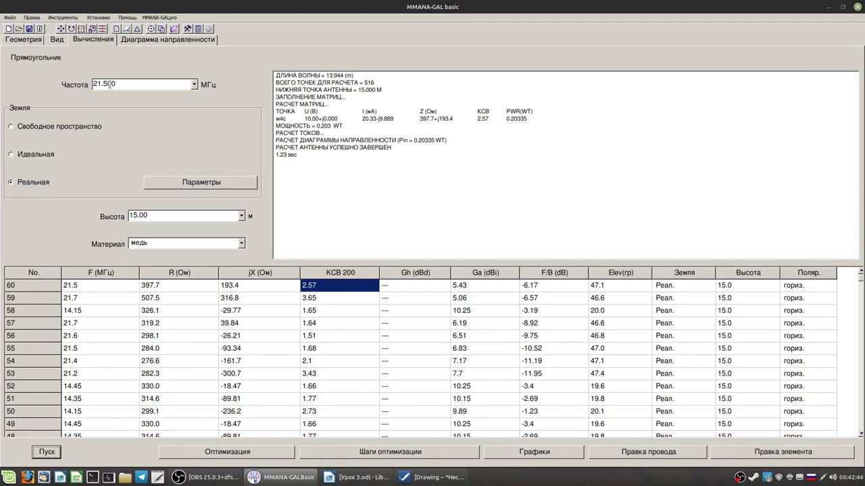
Step: Set the frequency to 21.200 MHz and recalculate the optimized loop antenna
left_click(109, 85)
key("Delete")
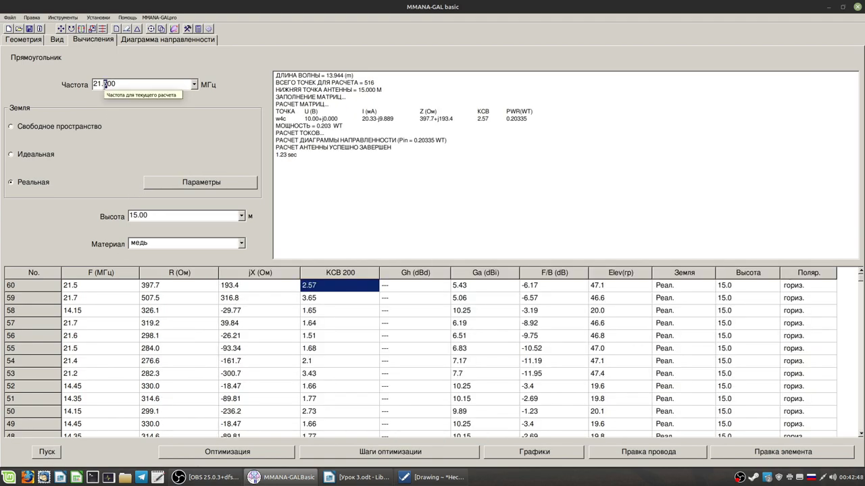
type("2")
key("Return")
left_click(45, 456)
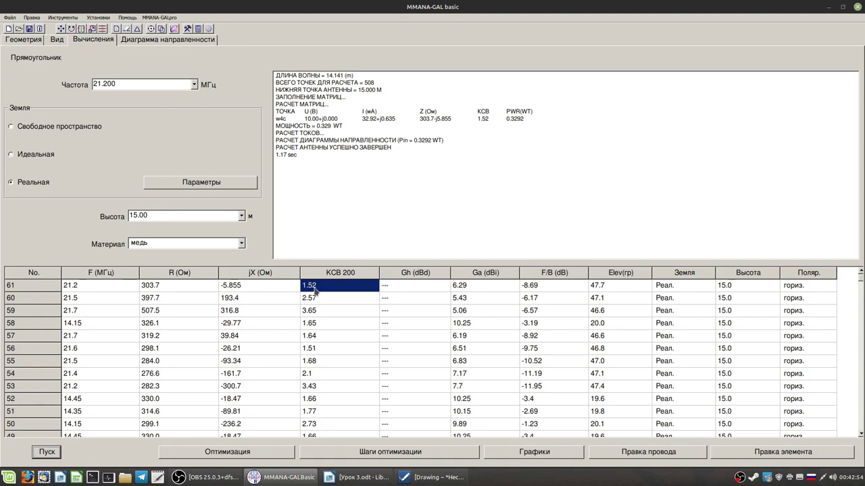
Step: Calculate the optimized loop antenna at 3.550 MHz and again at 14.150 MHz
left_click(194, 85)
left_click(148, 111)
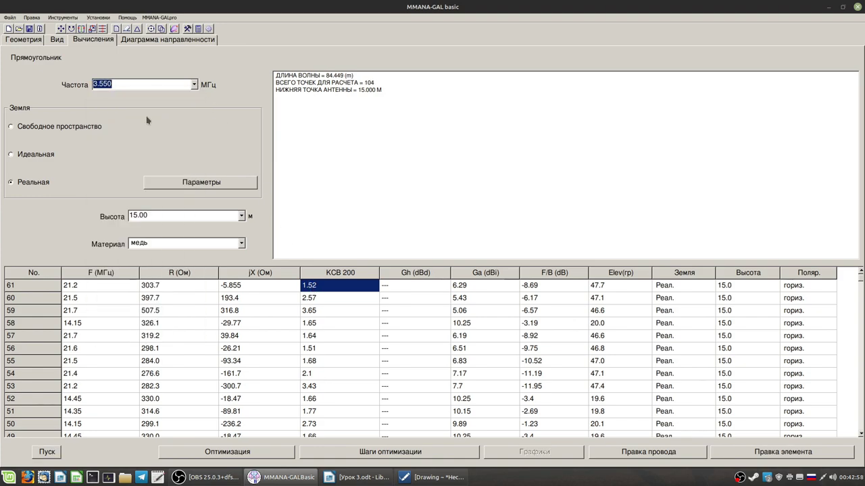
left_click(47, 452)
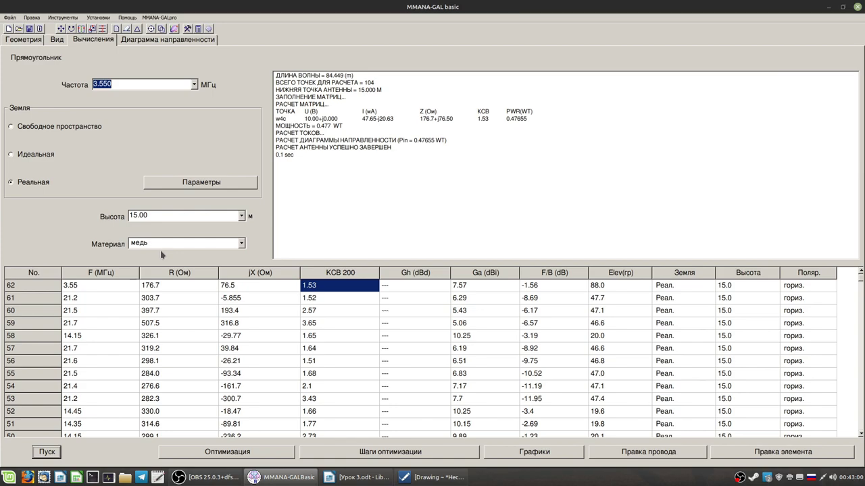
left_click(194, 85)
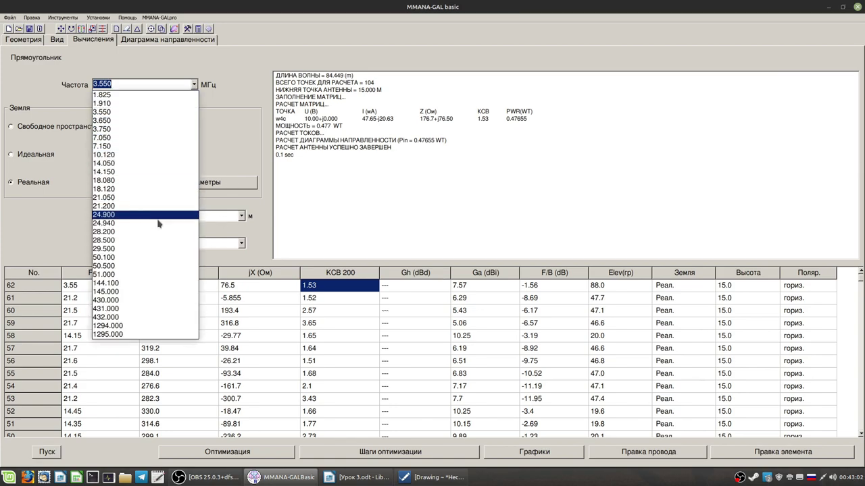
left_click(125, 173)
left_click(46, 452)
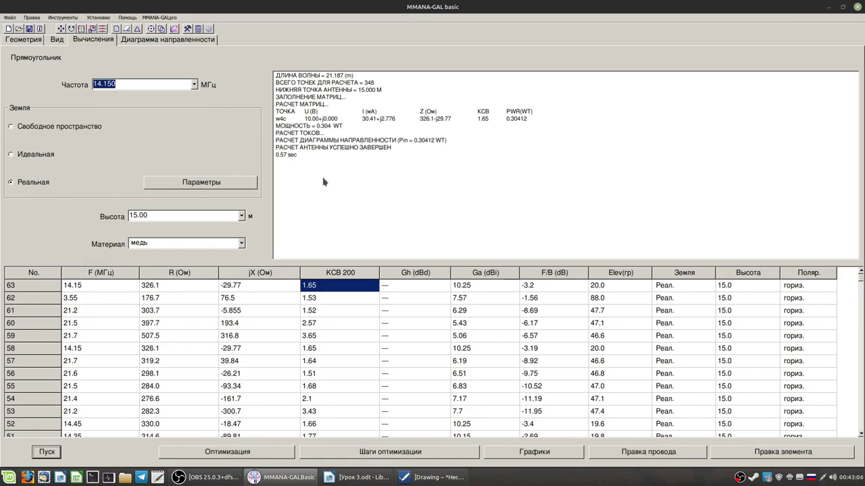
Step: Choose the preset frequency 28.200 MHz and calculate the optimized loop antenna on the 10 m band
left_click(195, 84)
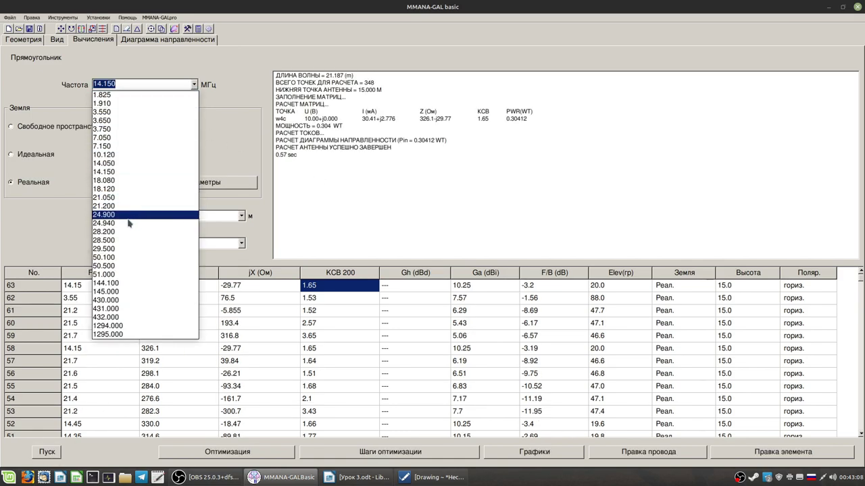
left_click(110, 233)
left_click(47, 451)
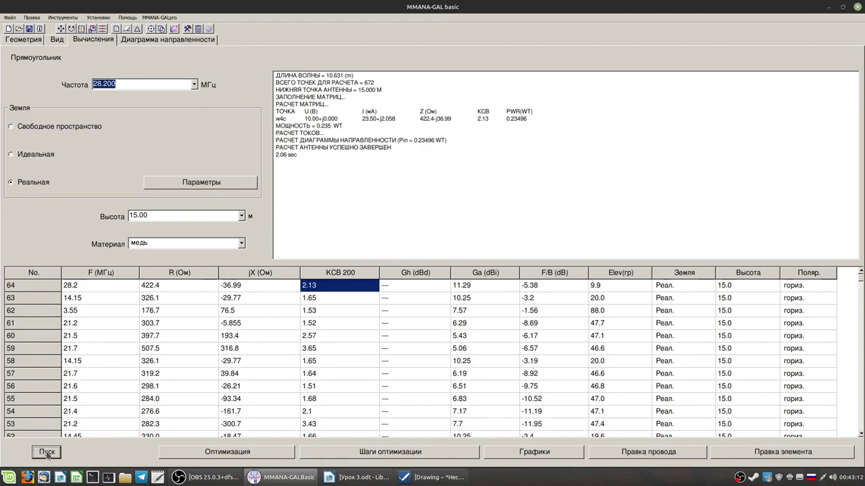
Step: Choose the preset frequency 28.500 MHz and calculate the optimized loop antenna
left_click(195, 84)
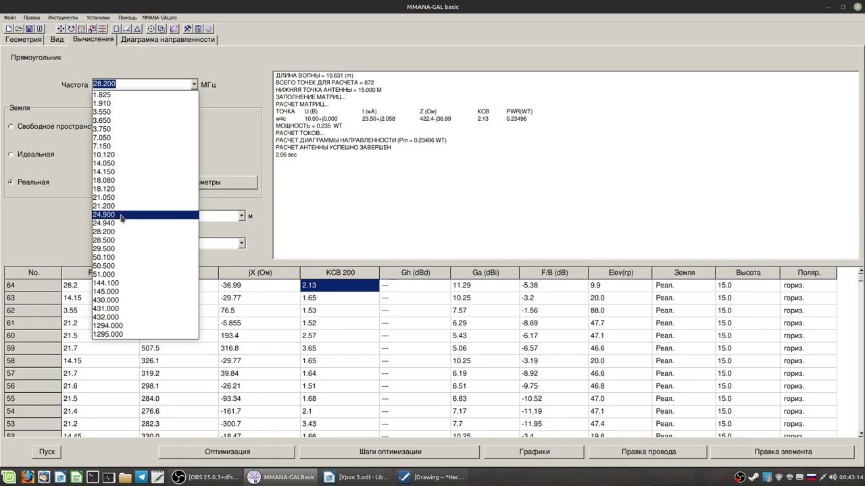
left_click(118, 243)
type("28.5")
key("Return")
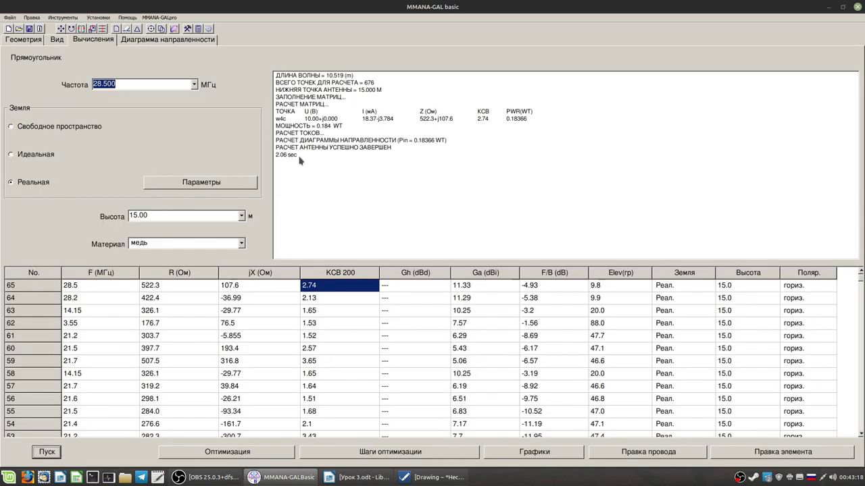
Step: Set the frequency to 28.074 MHz and recalculate the loop antenna
left_click(194, 84)
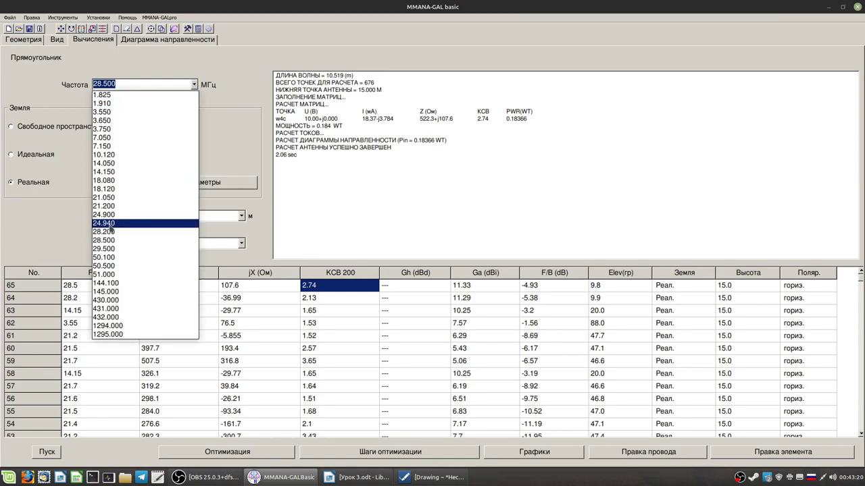
left_click(109, 233)
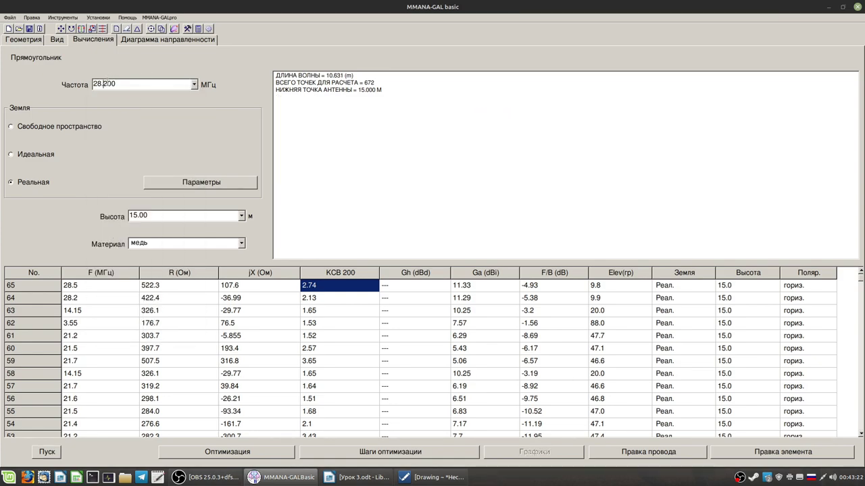
left_click_drag(102, 84, 137, 85)
type("074")
left_click(58, 452)
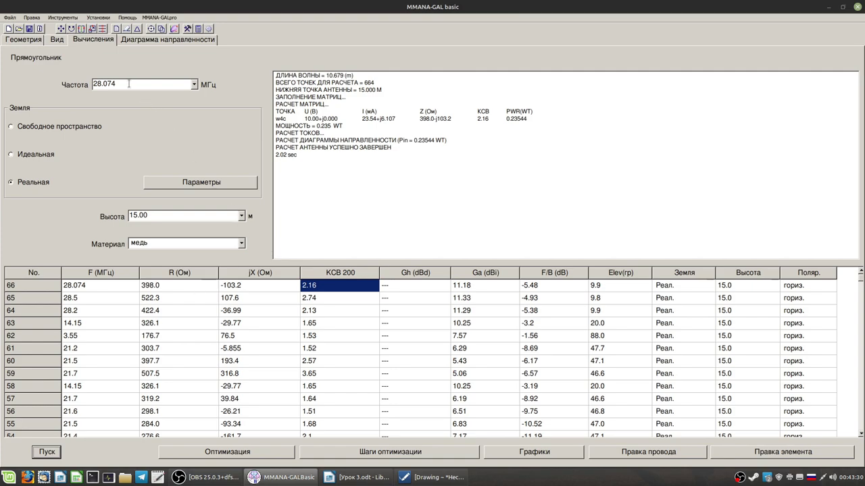
left_click_drag(129, 83, 101, 84)
left_click(106, 84)
left_click(195, 84)
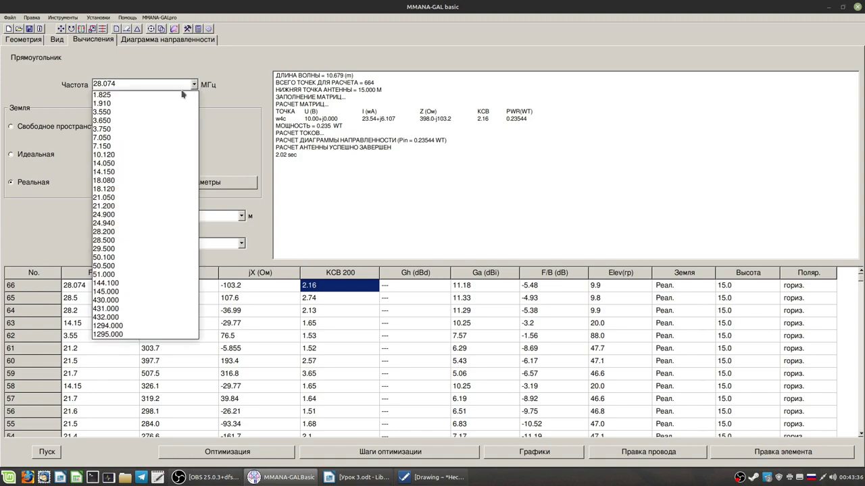
left_click(302, 335)
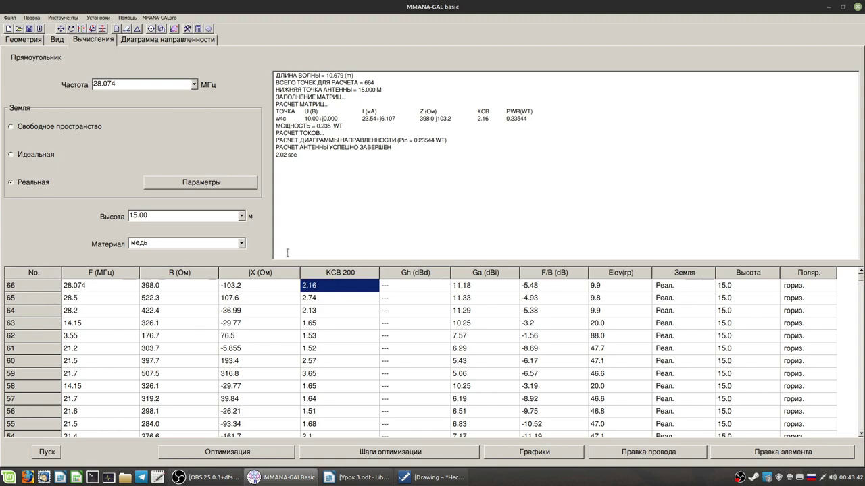
Step: Choose the preset frequency 7.150 MHz and calculate the loop antenna on the 40 m band
left_click(193, 85)
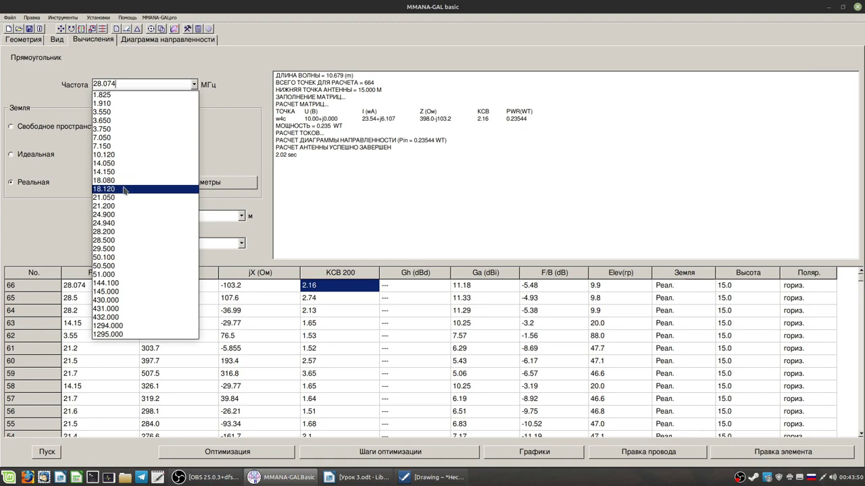
left_click(107, 146)
left_click(46, 451)
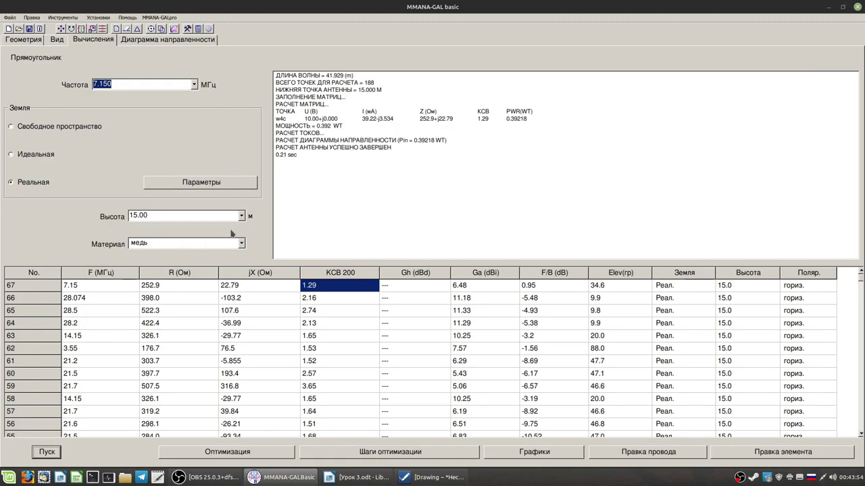
Step: Calculate the loop antenna at 7.050 MHz and view its radiation pattern at that frequency
left_click(194, 84)
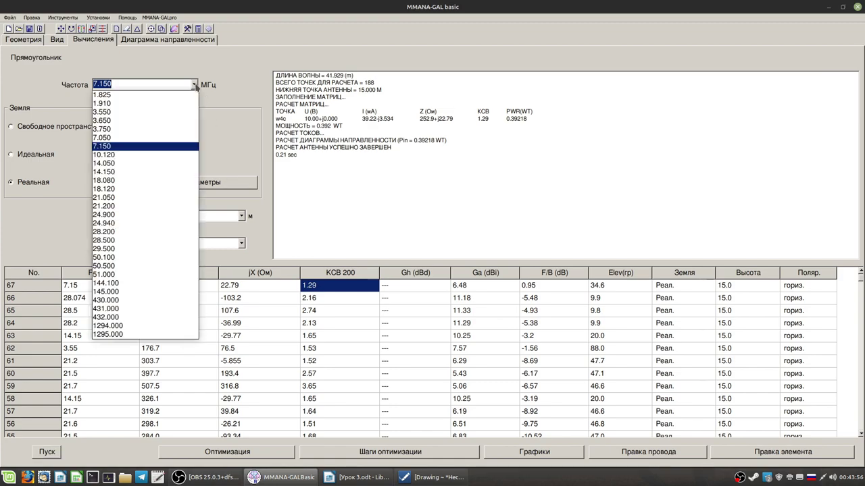
left_click(112, 137)
left_click(45, 452)
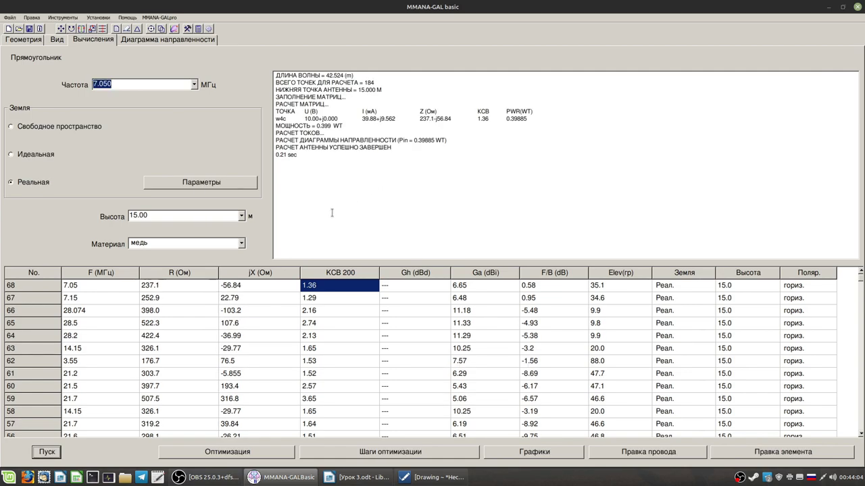
left_click(169, 39)
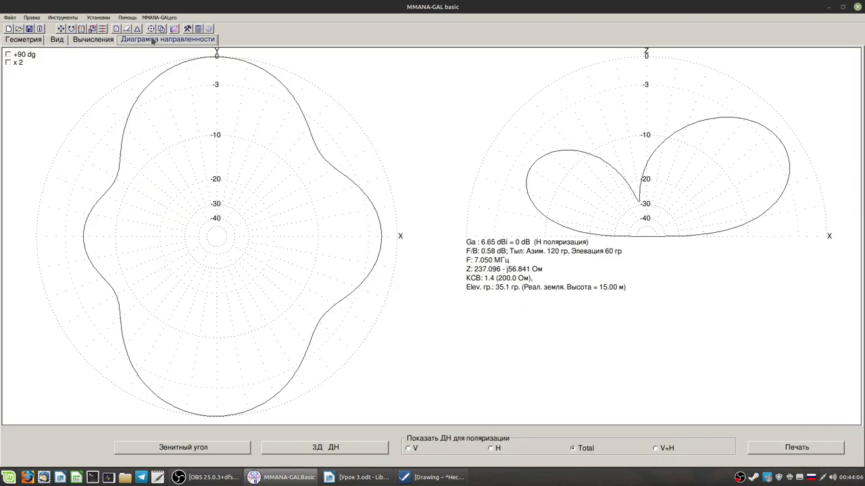
left_click(107, 40)
Step: Recalculate the loop antenna at 7.150 MHz and again at 21.200 MHz
left_click(193, 85)
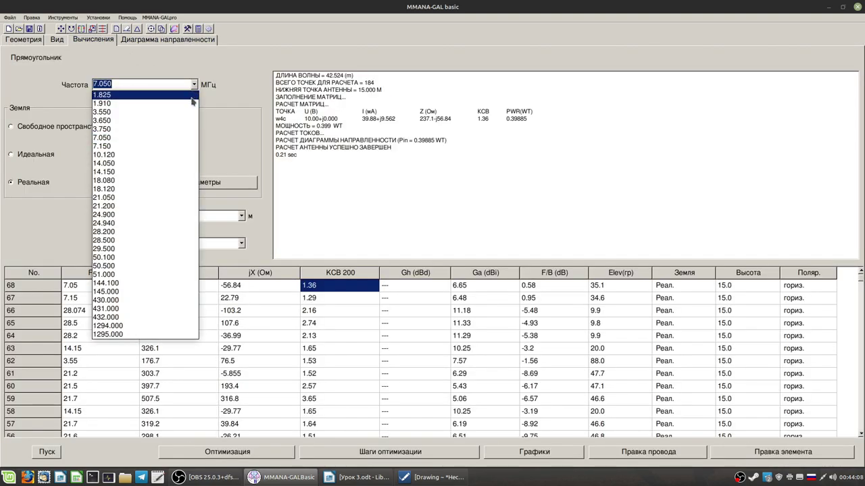
left_click(175, 146)
left_click(43, 454)
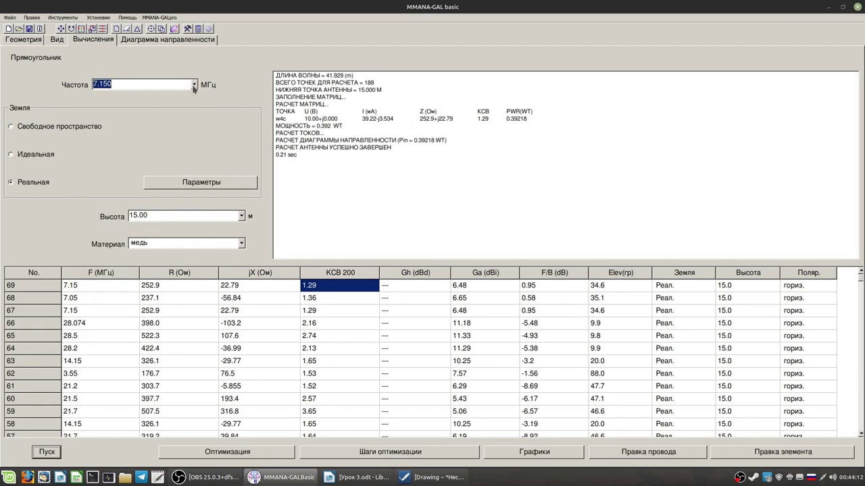
left_click(194, 85)
left_click(138, 206)
left_click(46, 452)
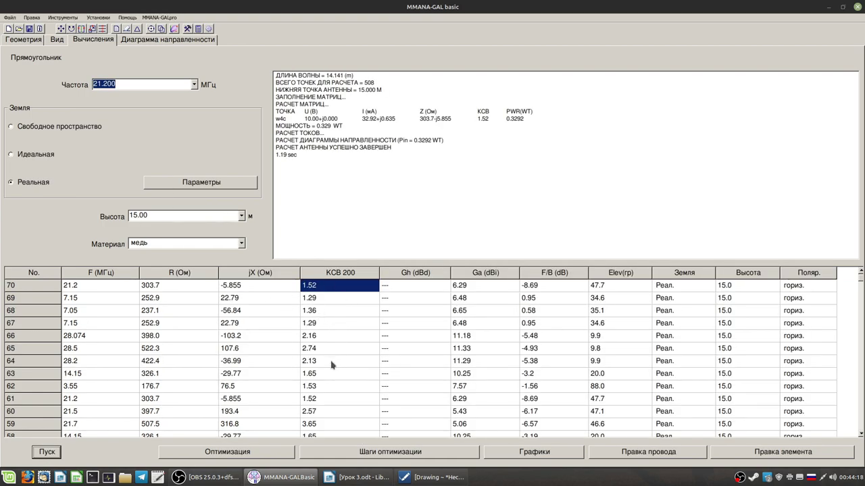
Step: Calculate the loop antenna at 28.500 MHz and again at 28.600 MHz
left_click(194, 85)
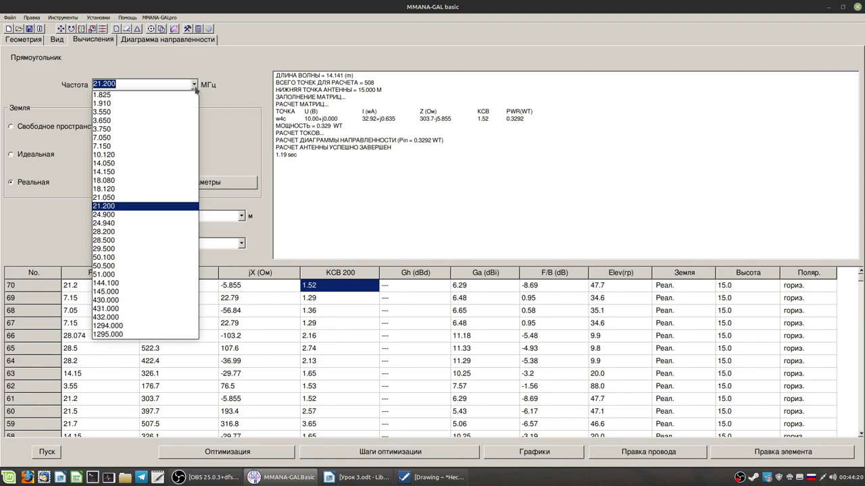
left_click(134, 240)
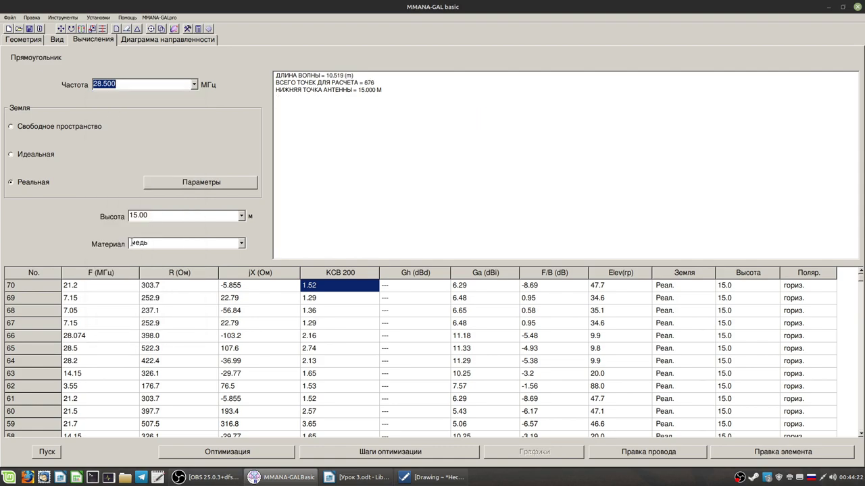
left_click(56, 454)
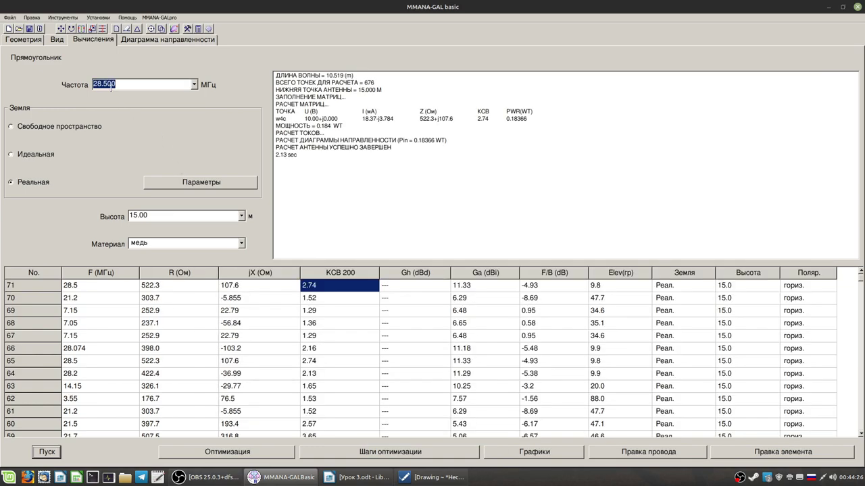
left_click(110, 86)
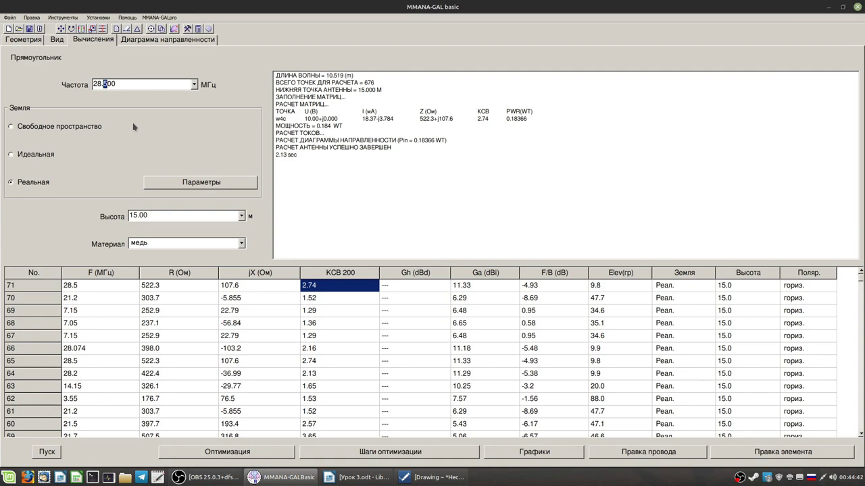
type("6")
left_click(45, 452)
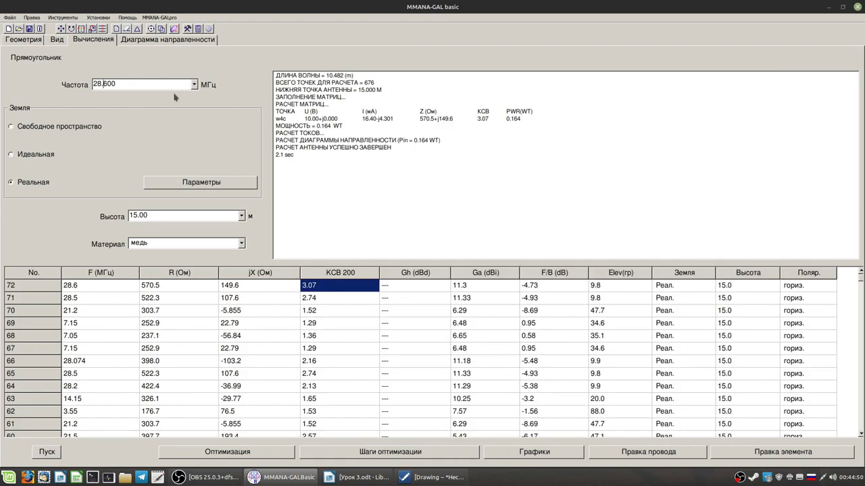
Step: Calculate the loop antenna on the 17 m band at 18.120 MHz and again at 18.080 MHz
left_click(194, 84)
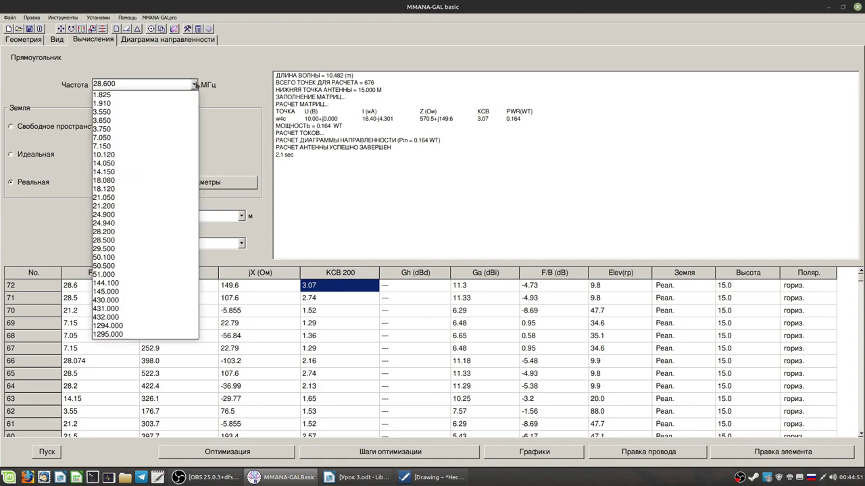
left_click(151, 189)
left_click(46, 454)
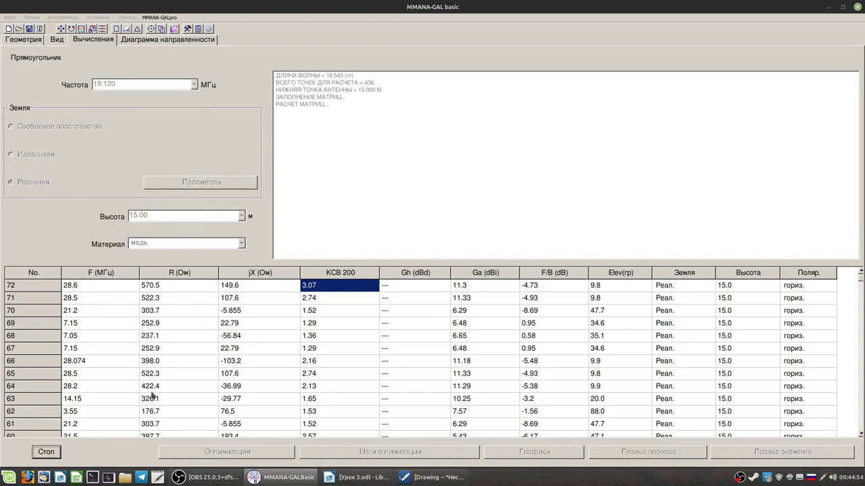
left_click(195, 85)
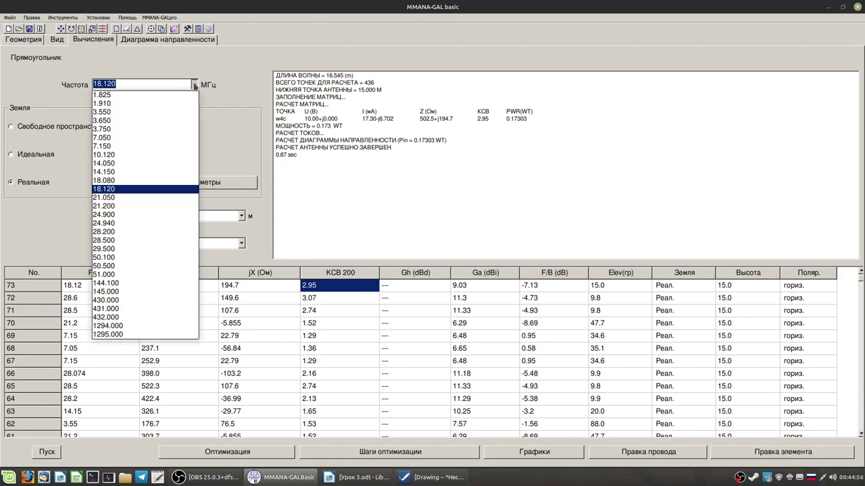
left_click(172, 181)
left_click(45, 453)
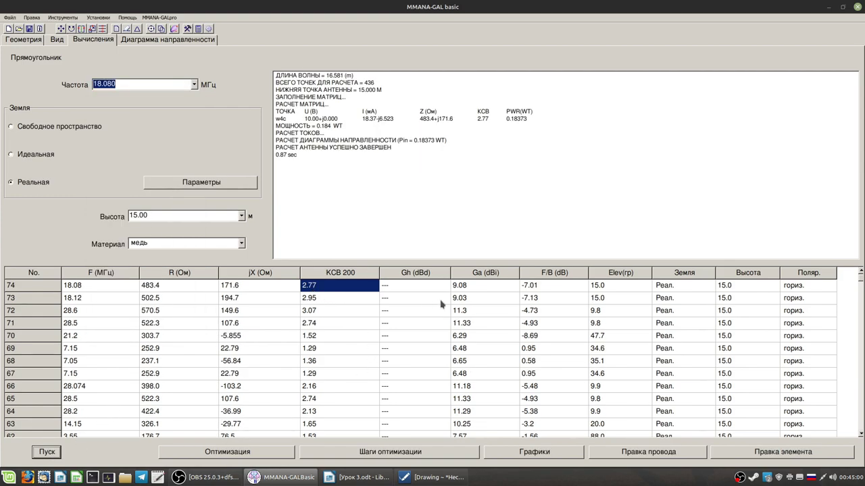
Step: Compare the SWR values in the results table for the 18.08 MHz and 18.12 MHz calculations
left_click(312, 291)
left_click(313, 297)
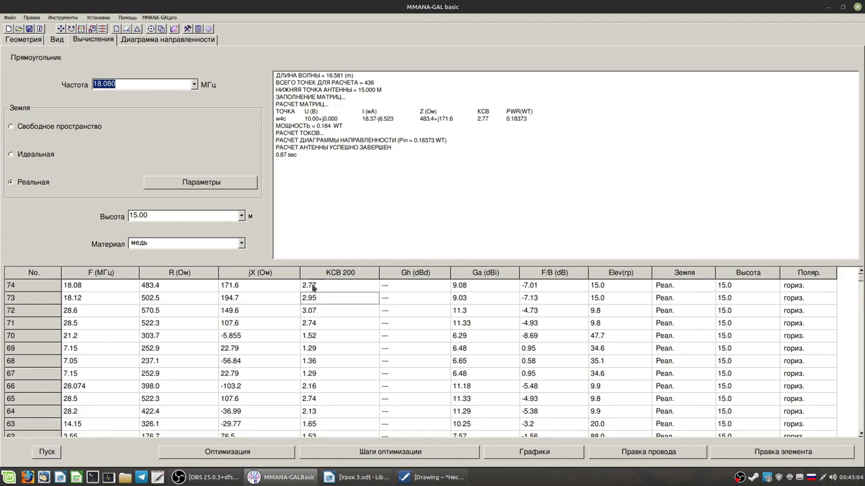
left_click(313, 287)
left_click(314, 300)
left_click(314, 289)
left_click(313, 300)
left_click(314, 289)
left_click(314, 299)
left_click(98, 84)
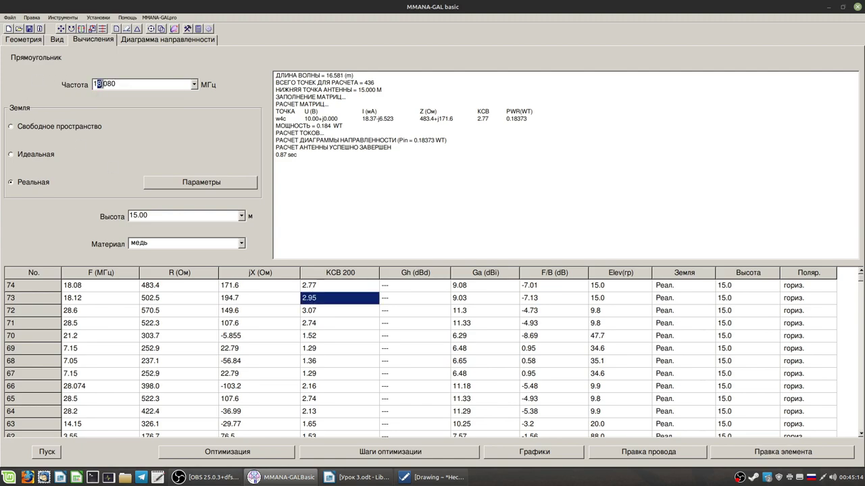
type("7")
key("Return")
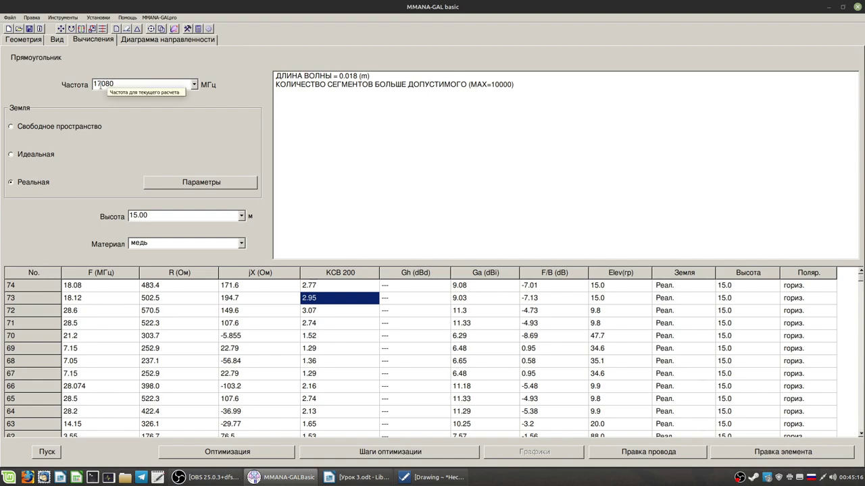
type(".")
key("Return")
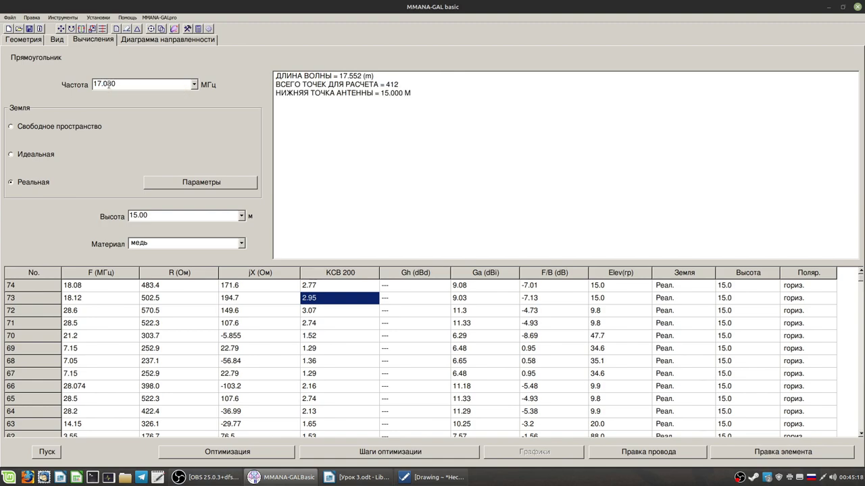
left_click(194, 85)
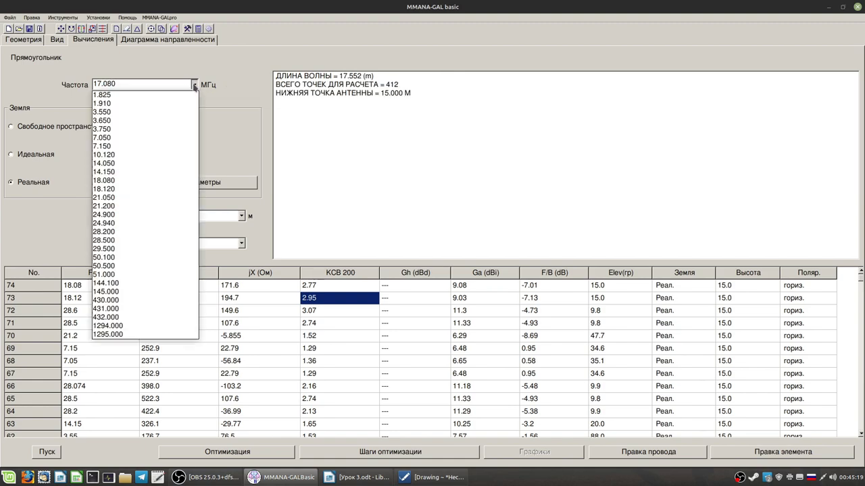
left_click(116, 181)
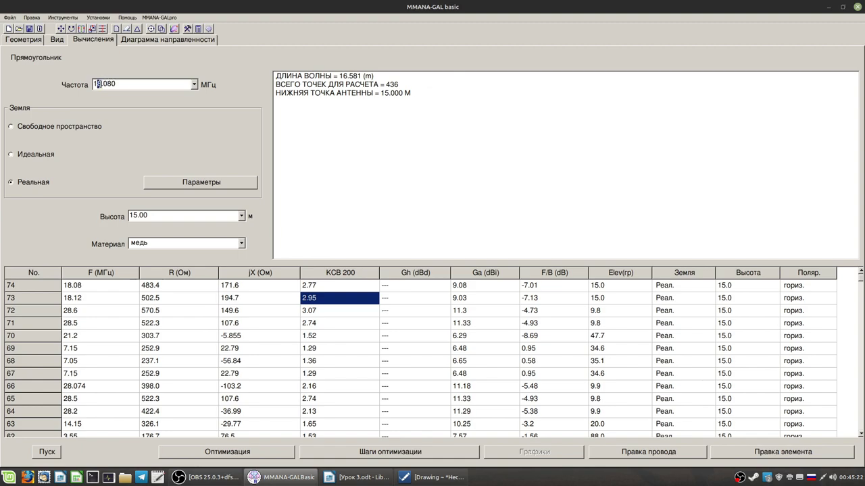
Step: Set the frequency to 17.6 MHz and calculate the loop antenna just below the 17 m band
type("7")
left_click_drag(104, 83, 125, 83)
type("96")
type("6")
left_click(55, 454)
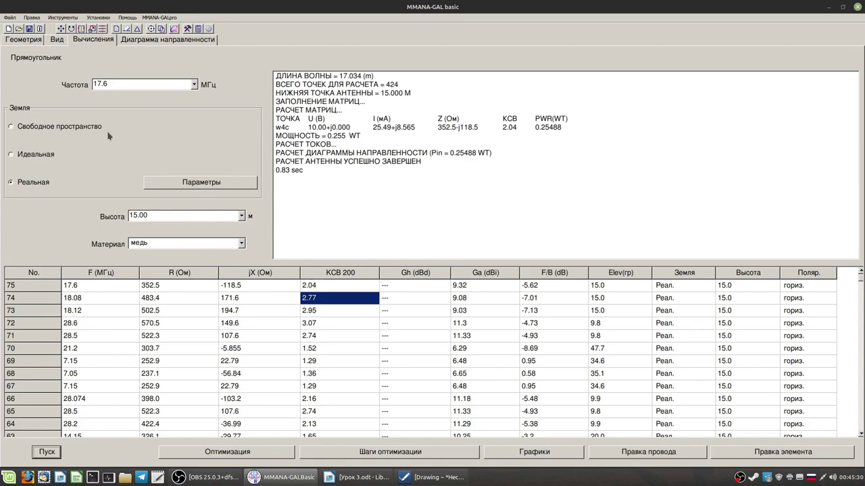
Step: Set the frequency to 17.4 MHz and recalculate the loop antenna
left_click_drag(108, 83, 103, 84)
type("4")
key("Return")
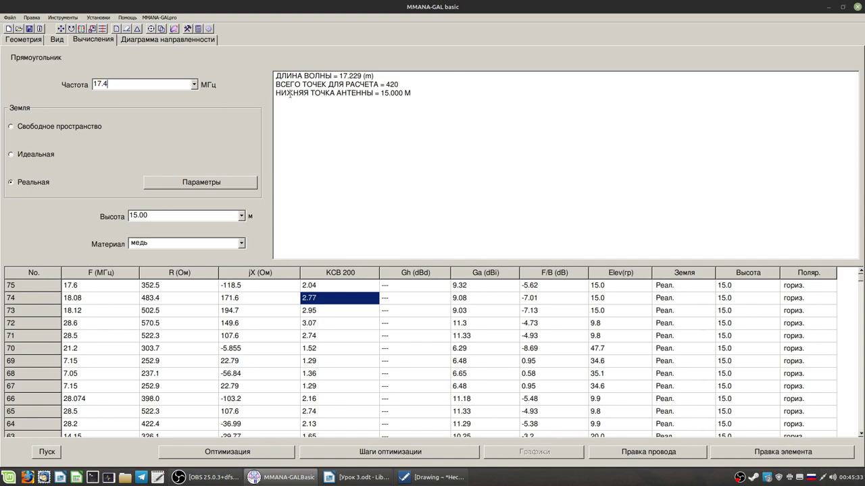
left_click(47, 453)
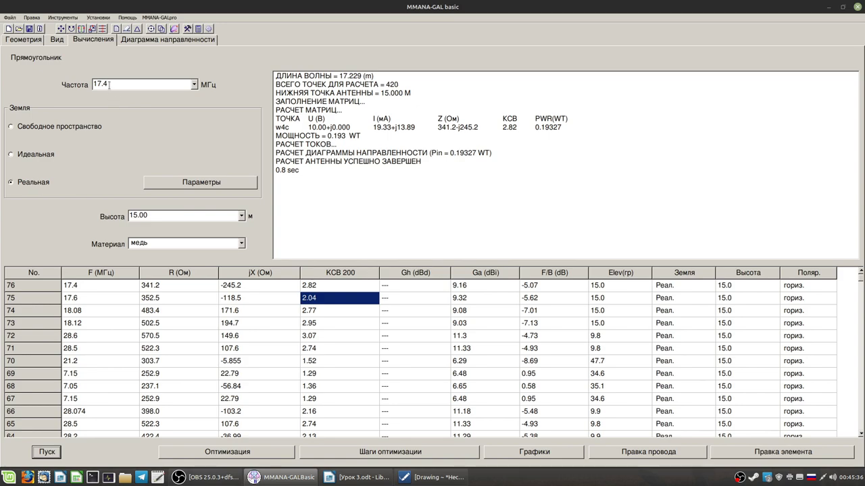
Step: Change the frequency to 17.5 MHz and run the loop antenna calculation again
left_click(109, 84)
key("BackSpace")
type("5")
key("Return")
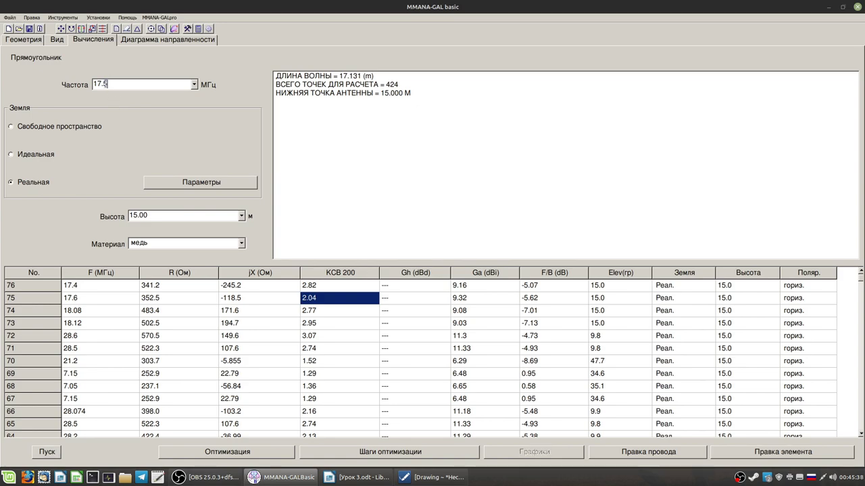
left_click(47, 454)
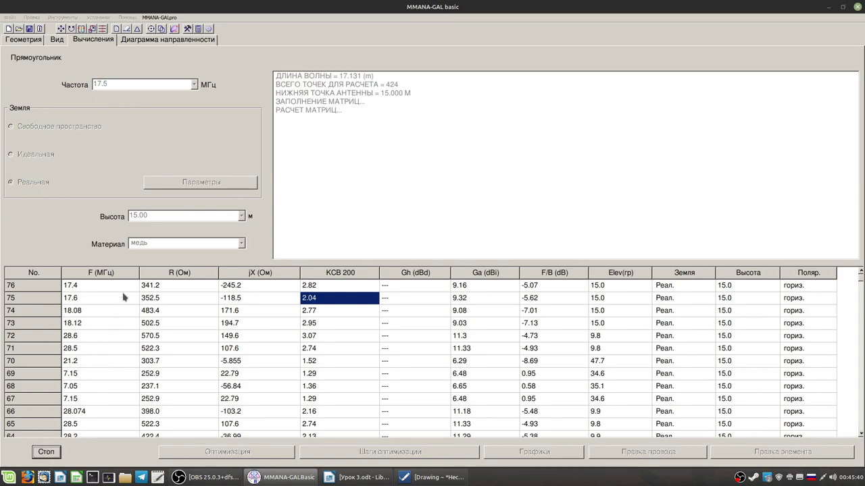
Step: Set the frequency to 17.7 MHz and calculate the loop antenna
left_click(105, 83)
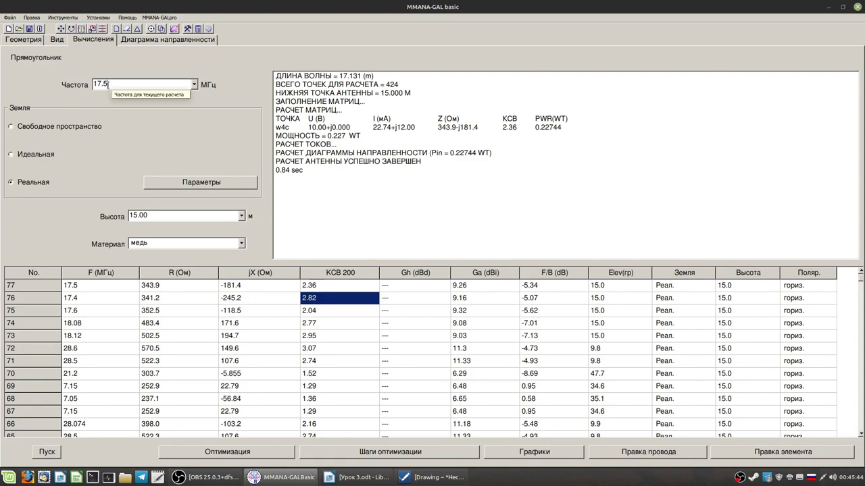
key("BackSpace")
type("7")
key("Return")
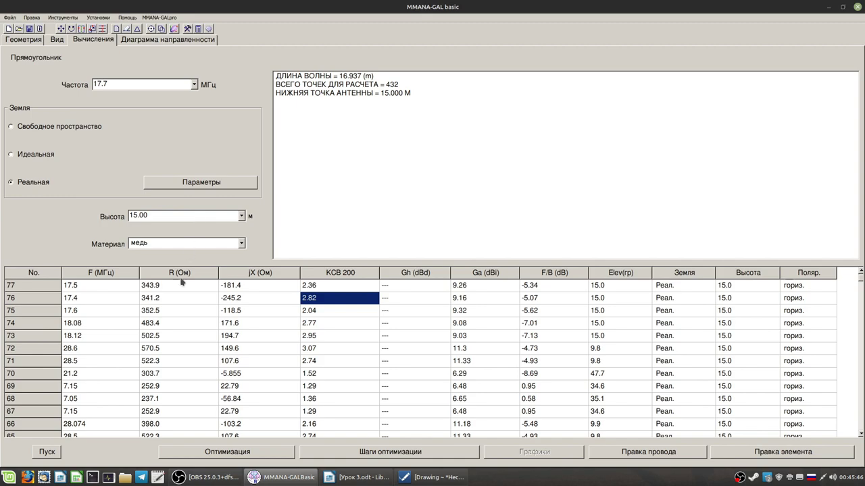
left_click(48, 453)
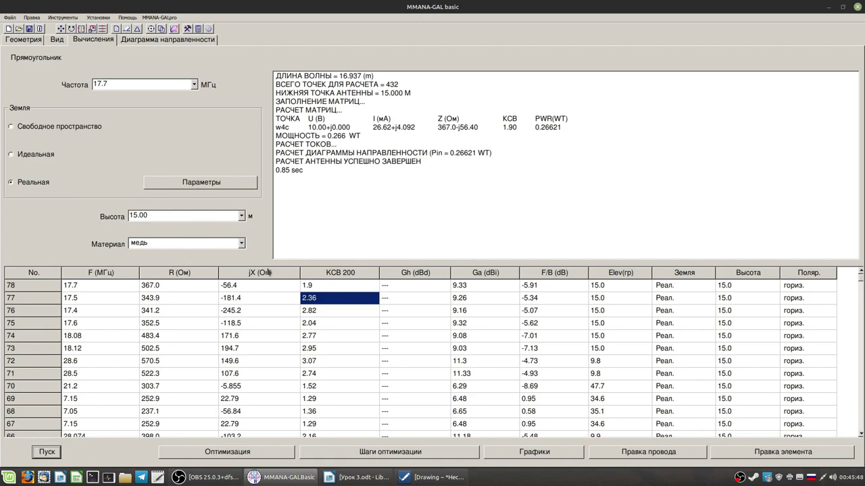
Step: Raise the frequency to 17.8 MHz and recalculate the loop antenna
left_click(105, 84)
type("8")
key("Return")
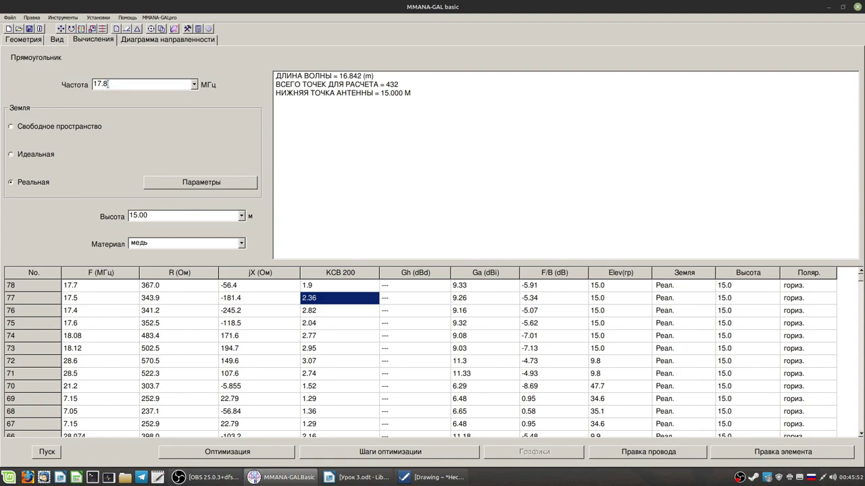
left_click(46, 452)
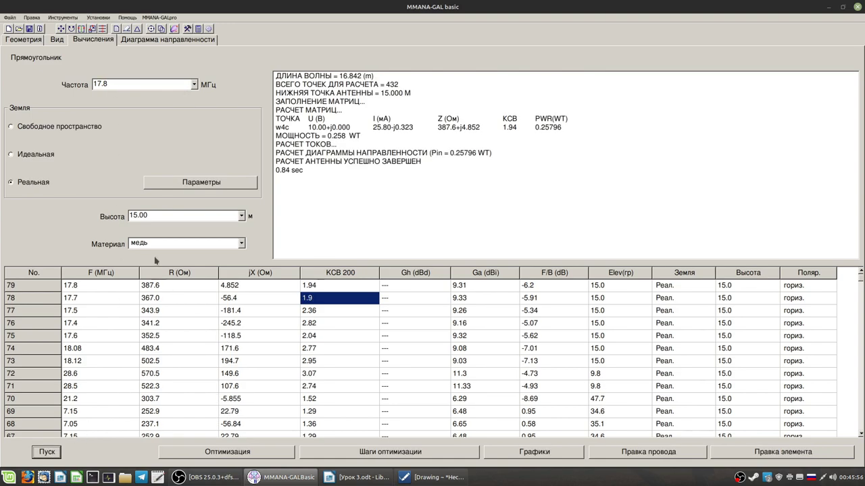
Step: Choose the preset 10.120 MHz frequency and calculate the antenna on the 30 m band
left_click(195, 84)
left_click(118, 156)
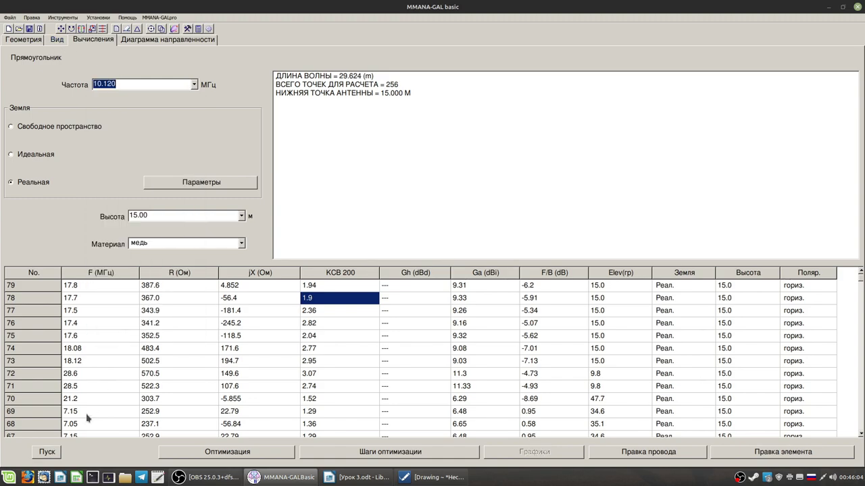
left_click(54, 452)
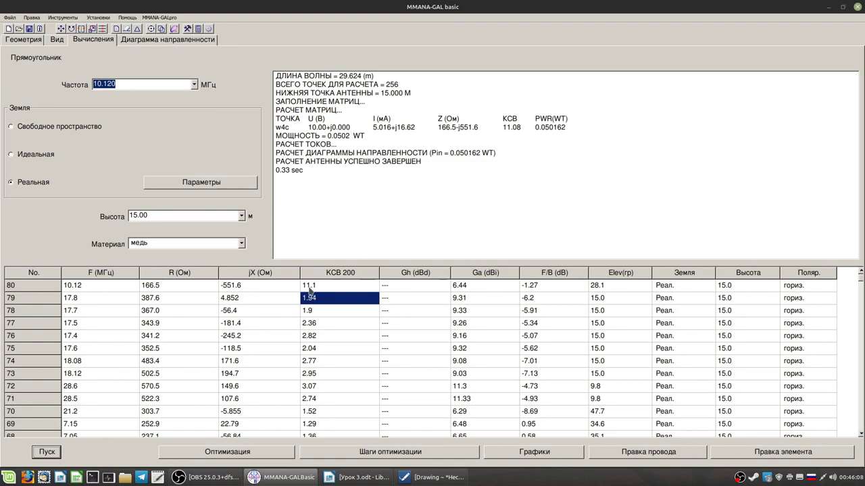
Step: Change the frequency to 11.120 MHz and run the antenna calculation
left_click(99, 84)
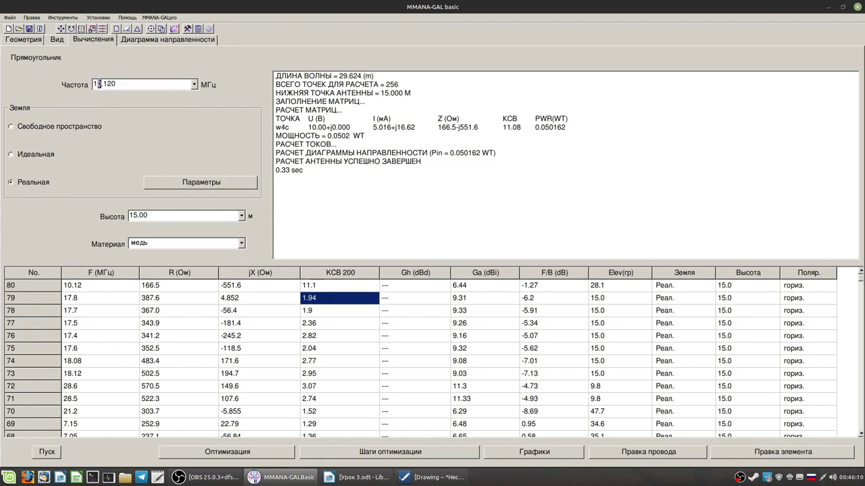
key("BackSpace")
type("1")
key("Return")
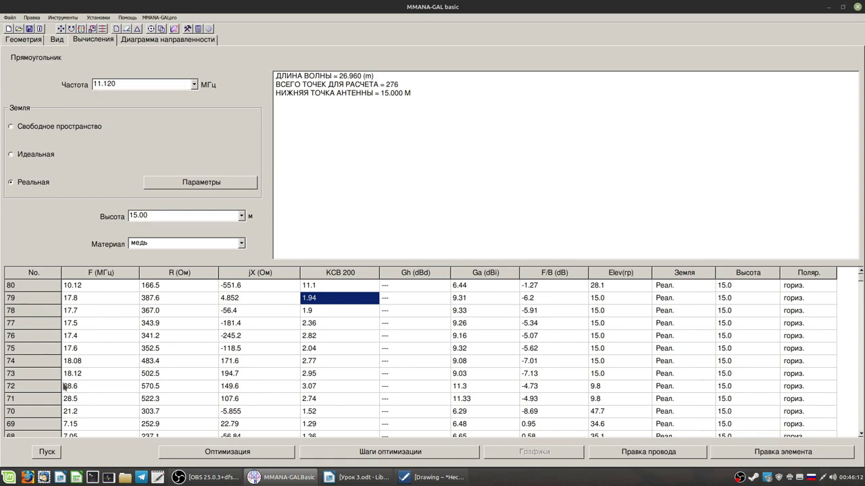
left_click(47, 454)
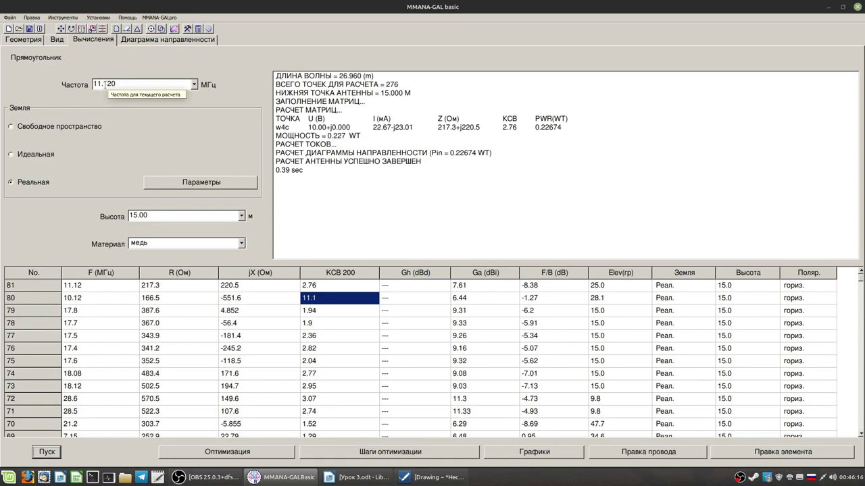
Step: Set the frequency to 11.5 MHz and recalculate the antenna
left_click_drag(107, 84, 122, 85)
type("5")
key("Return")
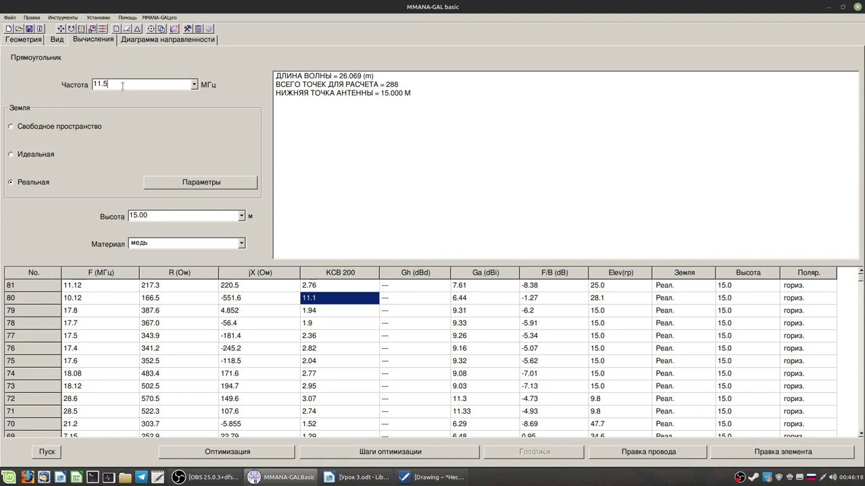
left_click(55, 451)
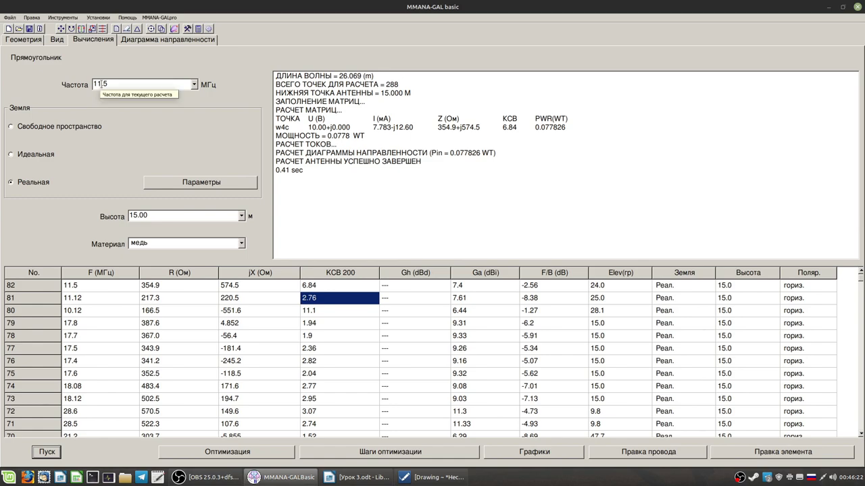
Step: Lower the frequency to 10.5 MHz and run the calculation again
left_click_drag(102, 84, 99, 84)
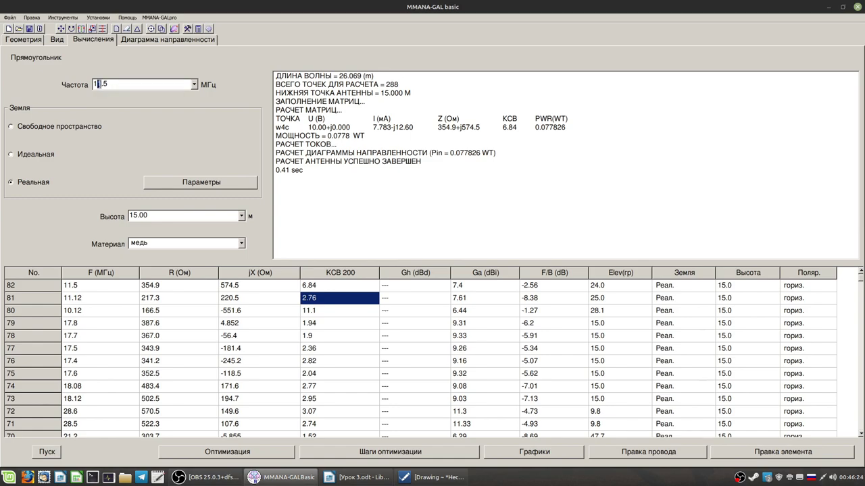
type("0")
left_click(55, 452)
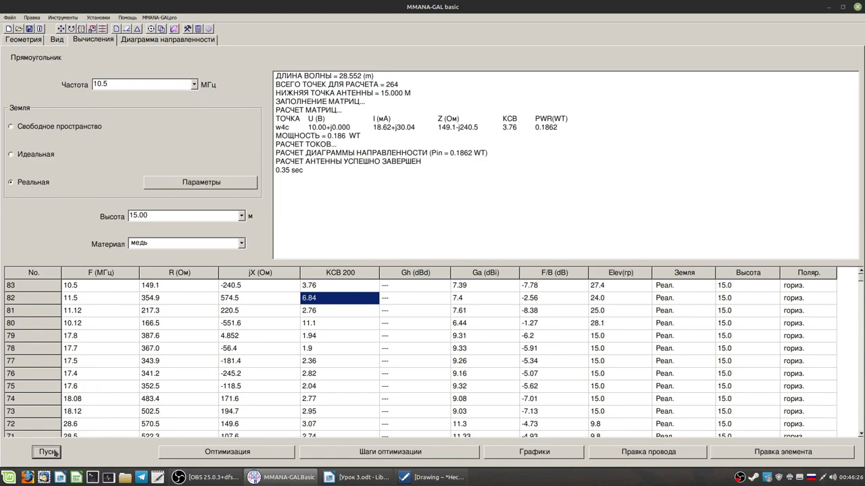
Step: Set the frequency to 10.7 MHz, recalculate the antenna and check the resulting SWR in the results table
left_click(108, 84)
key("BackSpace")
key("Return")
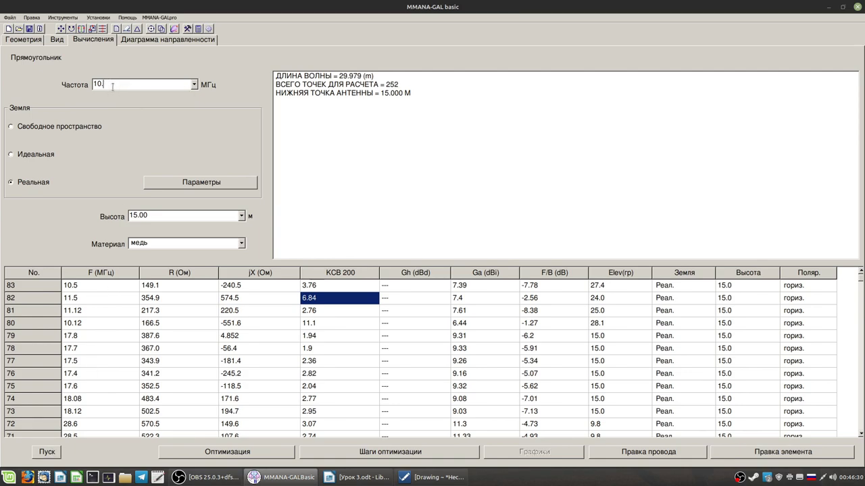
type("7")
left_click(48, 453)
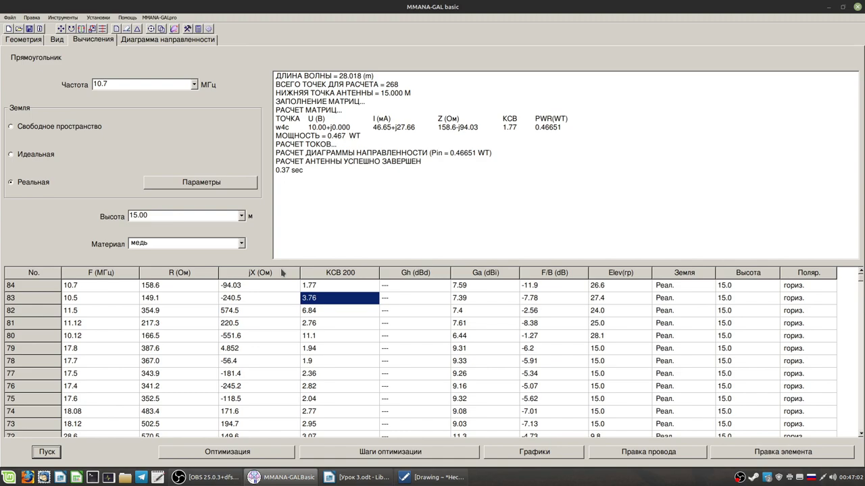
left_click(319, 289)
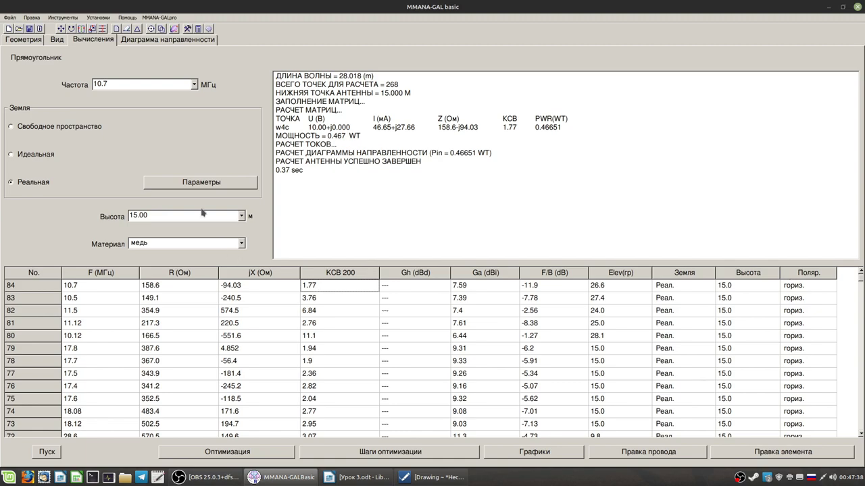
Step: Choose the preset 7.150 MHz frequency and inspect the loop's wire layout in the 3D view
left_click(194, 85)
left_click(141, 139)
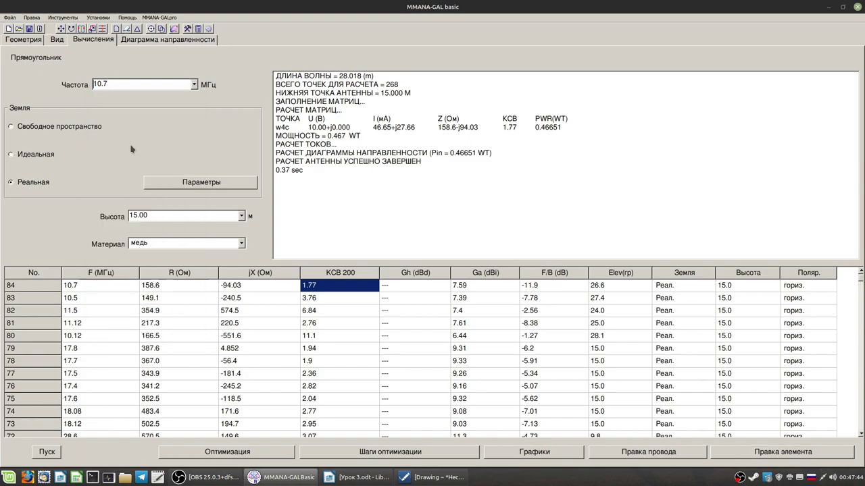
left_click(57, 40)
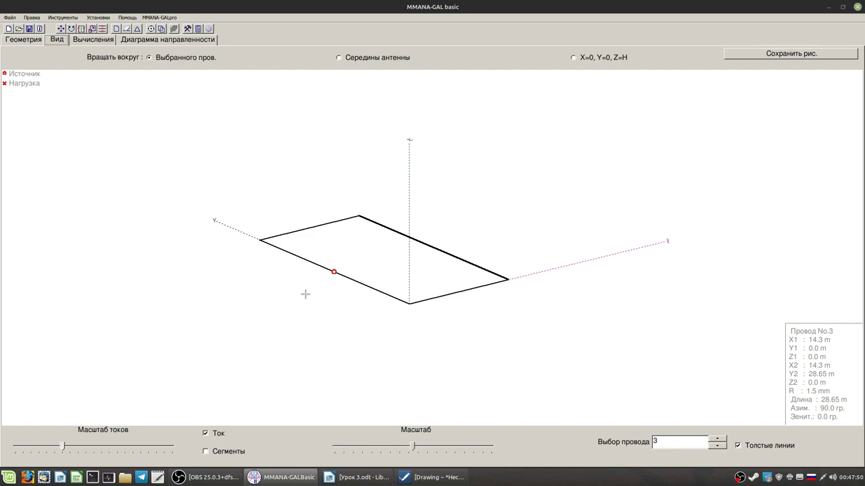
left_click(92, 40)
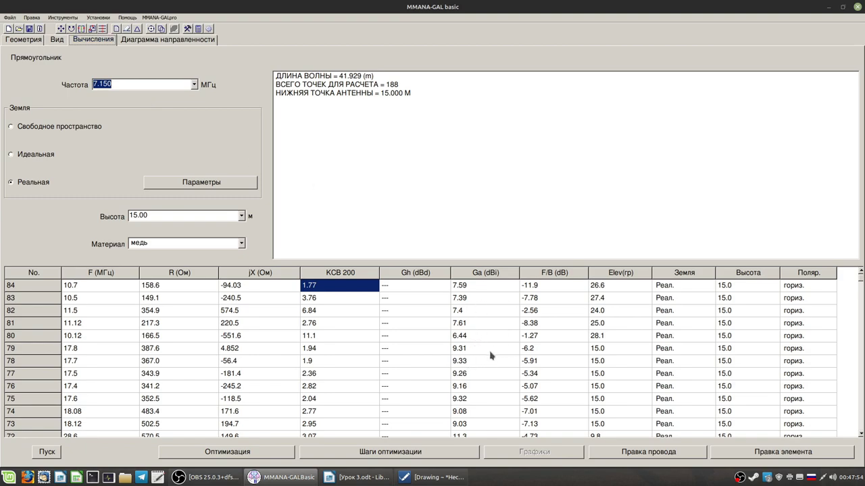
Step: Compare the gain (Ga) values across the bands in the results table, down to the 28.5 MHz calculation
left_click(477, 336)
scroll(476, 337, "down", 10)
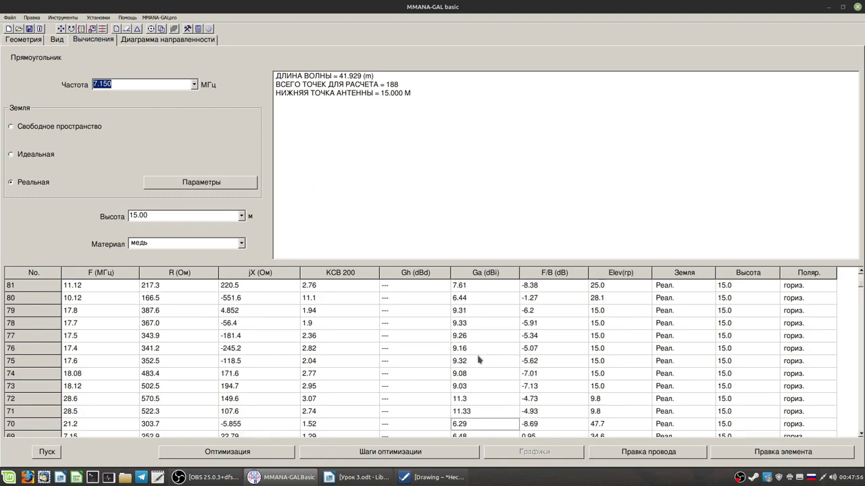
left_click(468, 411)
Step: Choose the preset 28.500 MHz frequency, calculate the antenna and examine the results table
left_click(194, 85)
left_click(121, 241)
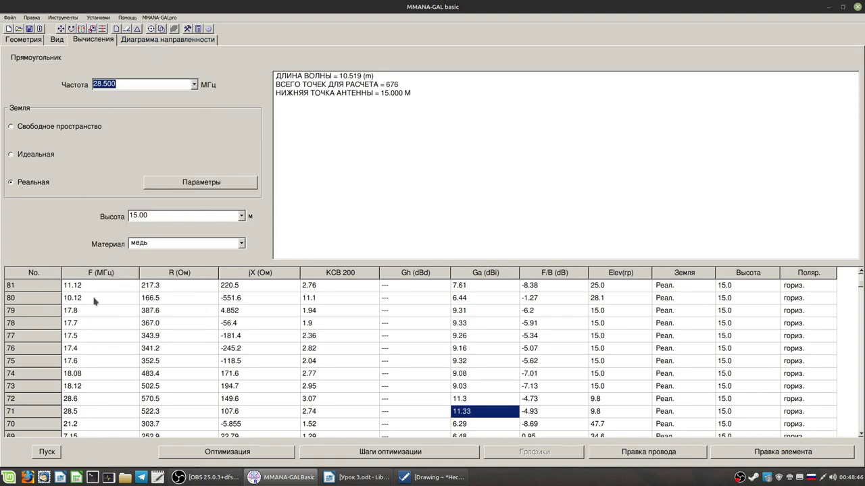
left_click(53, 453)
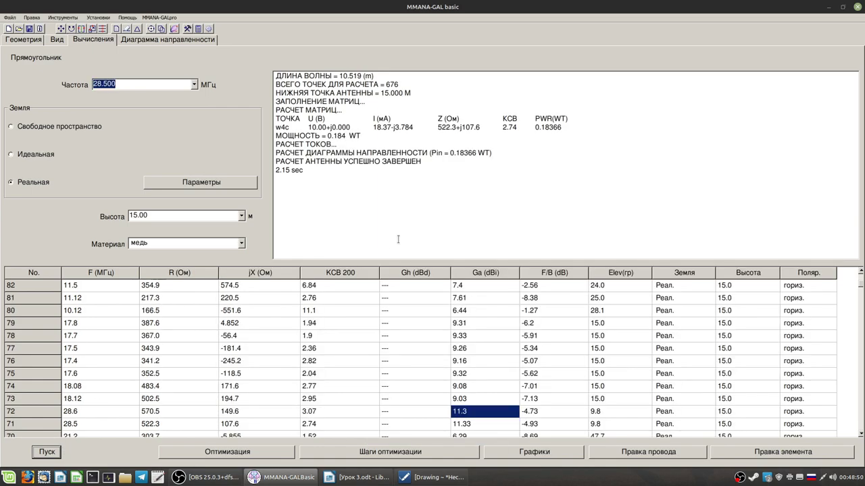
left_click(466, 290)
double_click(316, 292)
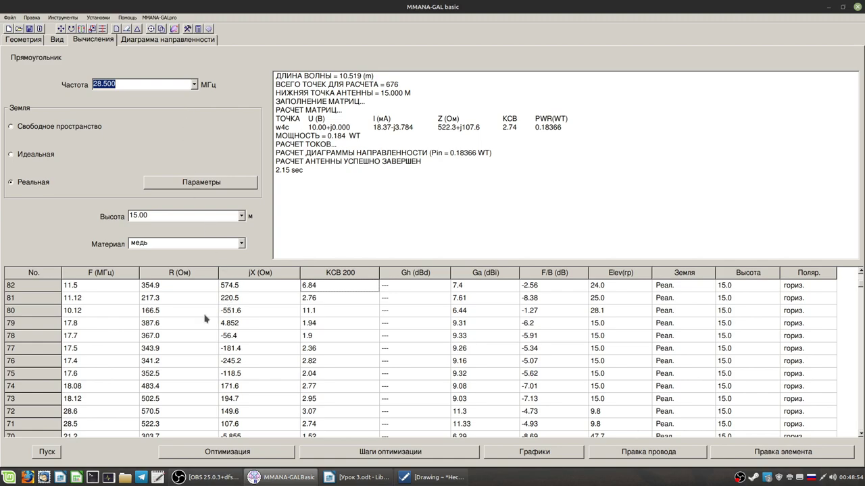
left_click(195, 291)
left_click(270, 289)
Step: Choose the preset 28.200 MHz frequency and recalculate the antenna
left_click(194, 85)
left_click(149, 231)
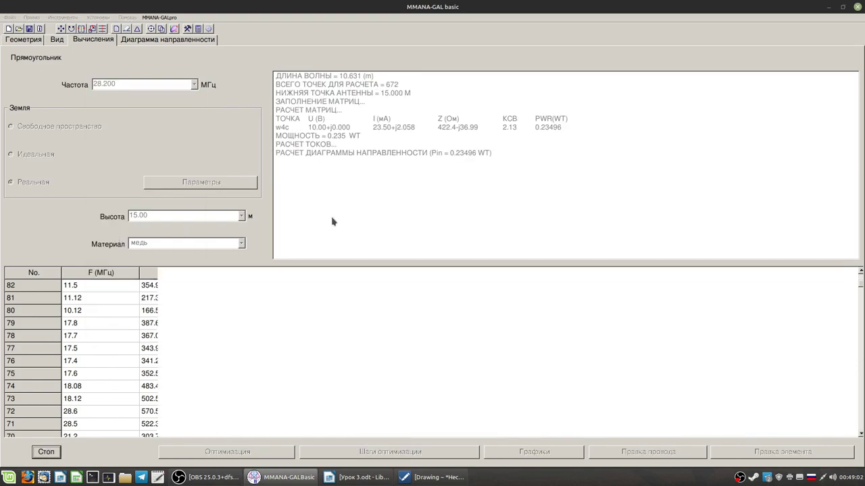
Step: Set the frequency to 28.07 MHz, recalculate the antenna and examine the gain column of the results table
left_click(193, 85)
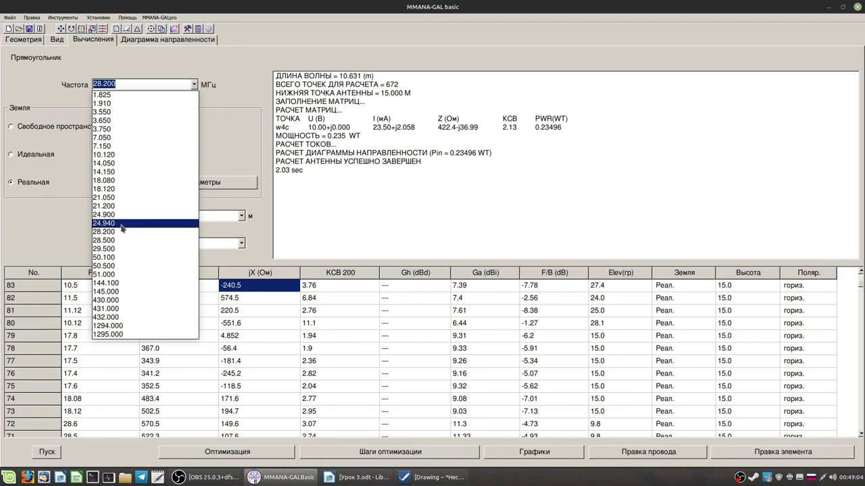
left_click(117, 233)
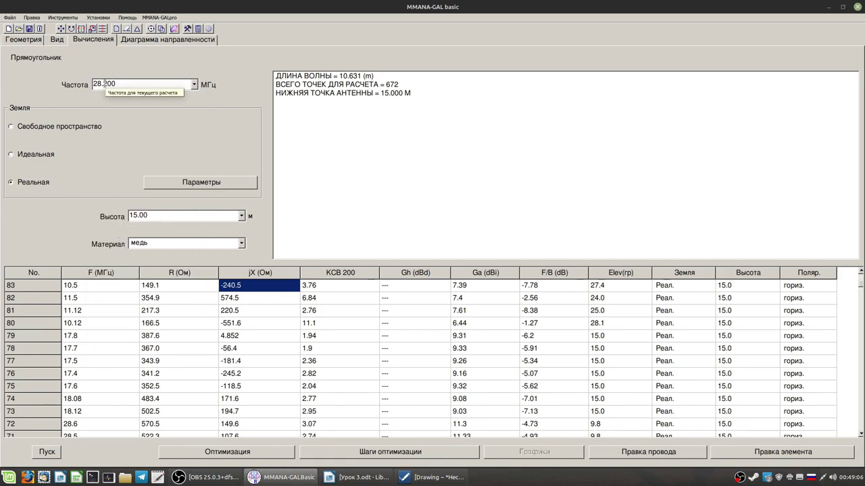
left_click_drag(103, 84, 122, 85)
type("07")
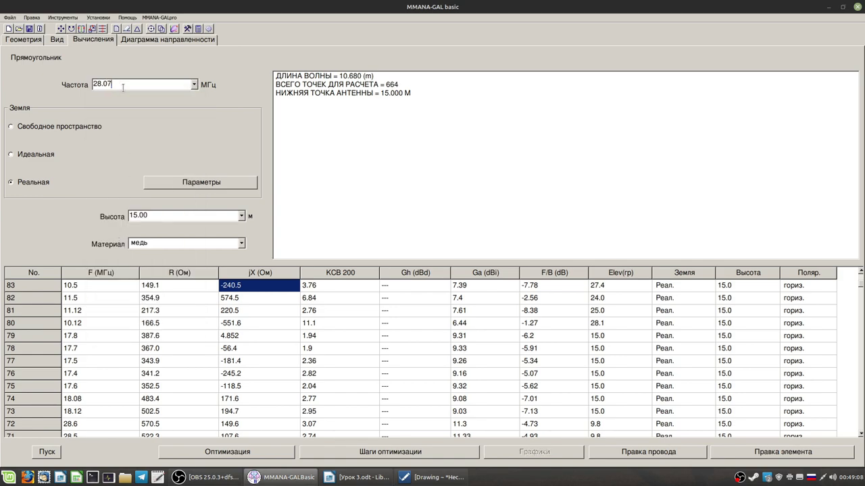
left_click(46, 451)
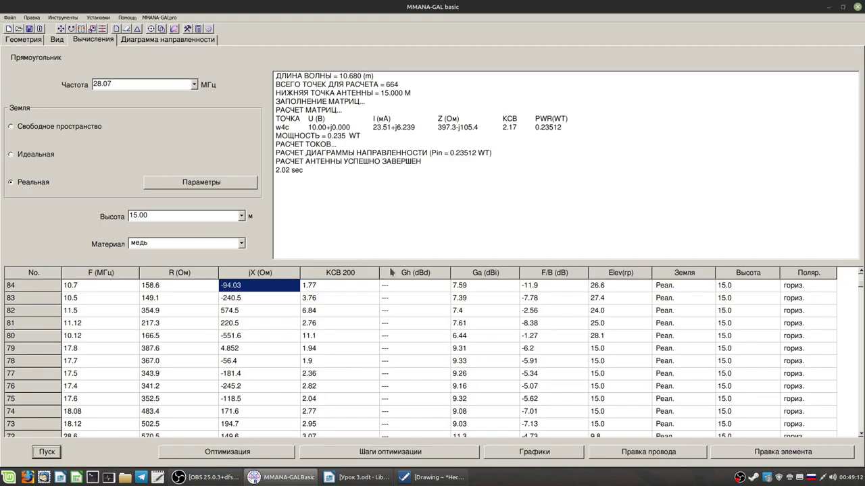
mouse_move(473, 290)
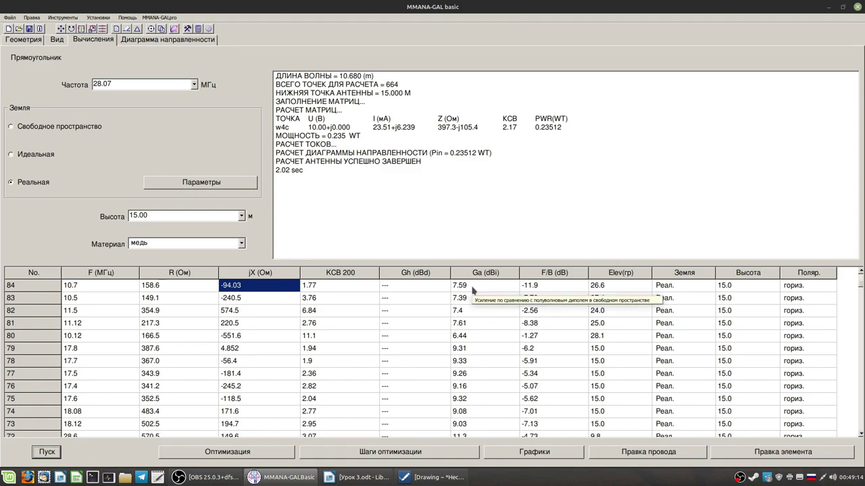
left_click(480, 286)
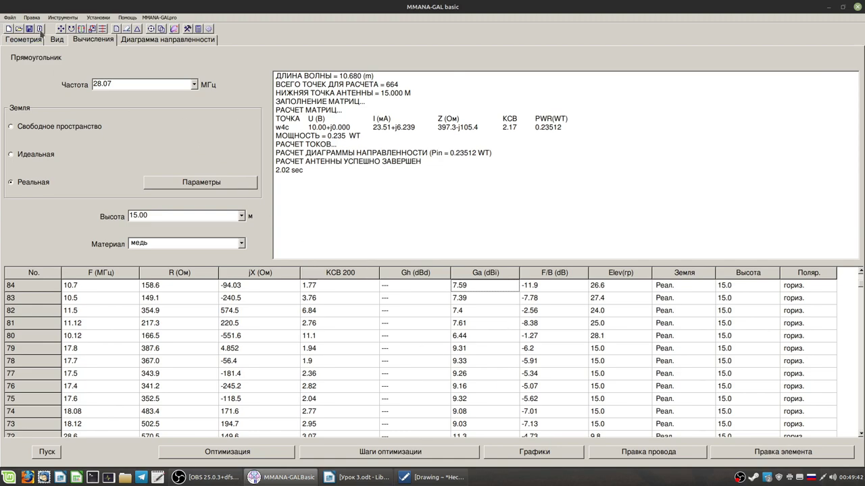
Step: Examine the current distribution along the loop's wires at 28.07 MHz and check the wire coordinates in the geometry table
left_click(56, 39)
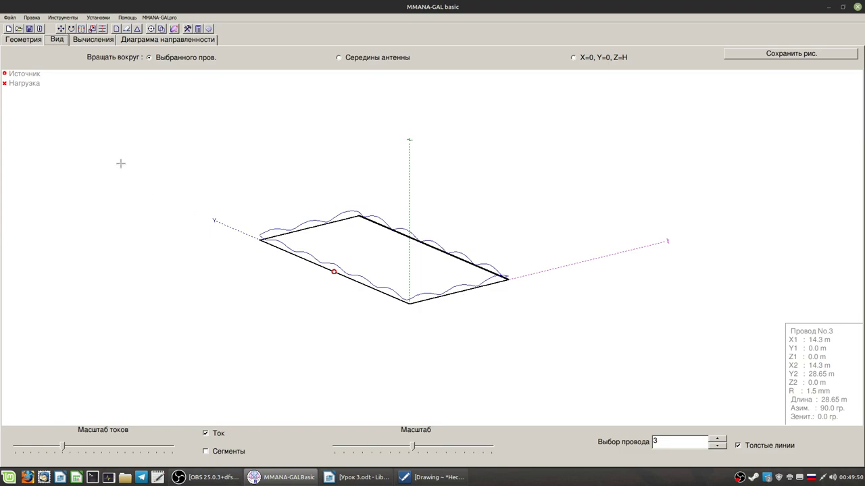
left_click(90, 41)
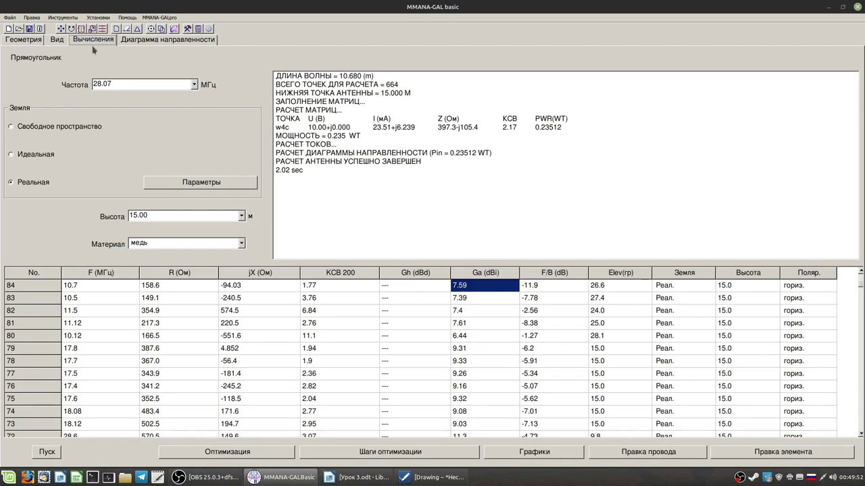
left_click(27, 41)
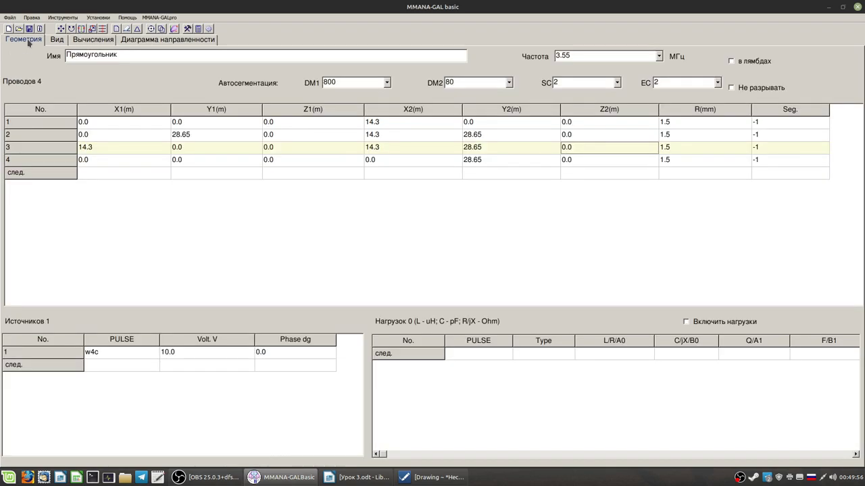
left_click(57, 41)
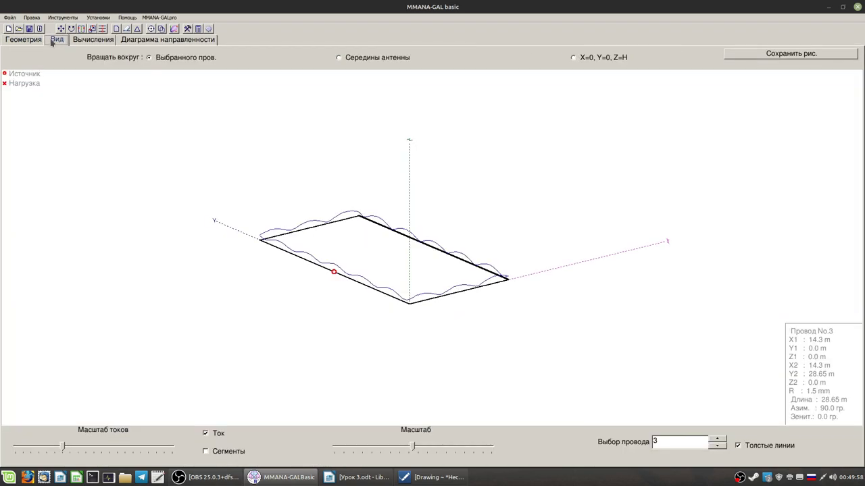
Step: Examine the 28.07 MHz radiation pattern, reading the gain at the low elevation lobes and at one of the main azimuth lobes
left_click(26, 42)
left_click(57, 41)
left_click(91, 41)
left_click(155, 39)
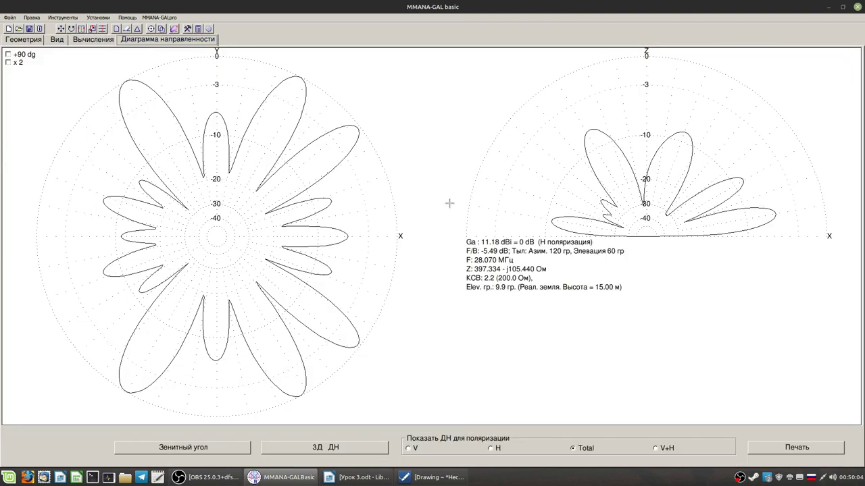
left_click(588, 225)
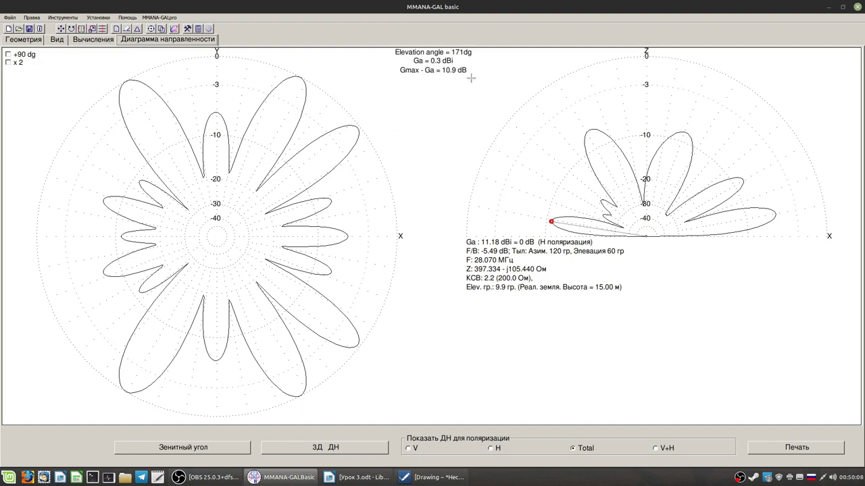
left_click(741, 216)
left_click(752, 218)
left_click(752, 218)
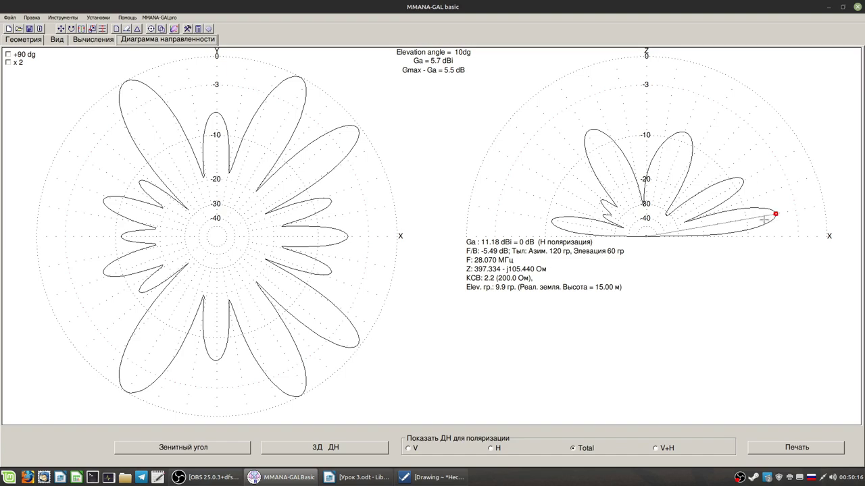
left_click(144, 348)
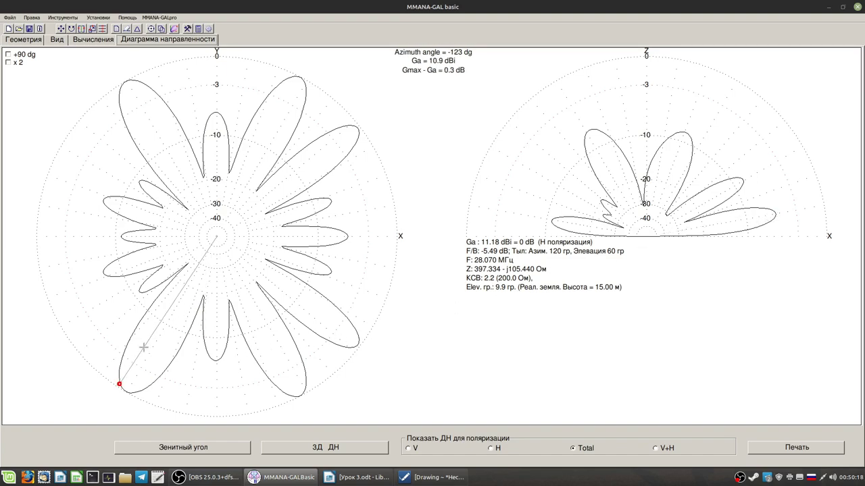
left_click(149, 356)
Step: Try to display the antenna's 3D far-field pattern at 28.07 MHz and force-quit the viewer
left_click(342, 451)
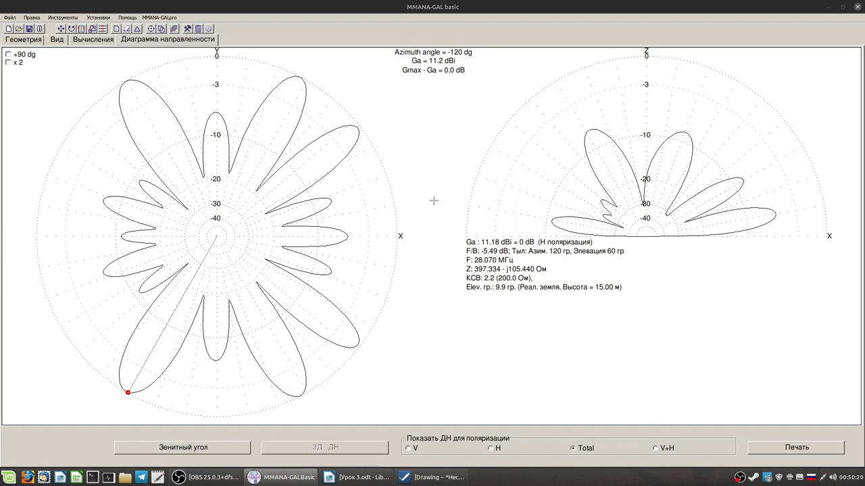
left_click(431, 247)
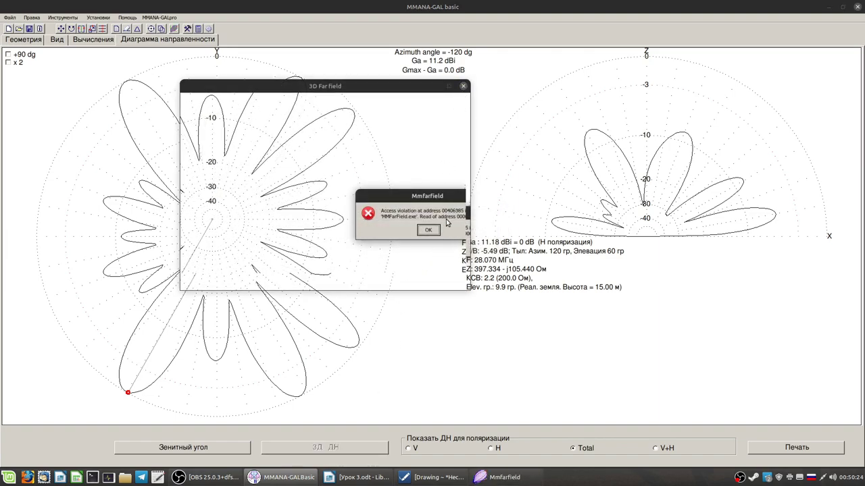
left_click(464, 86)
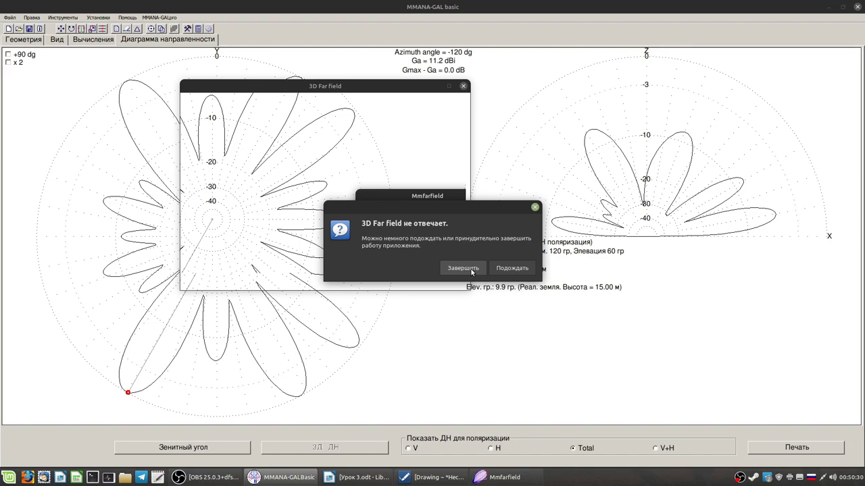
left_click(464, 268)
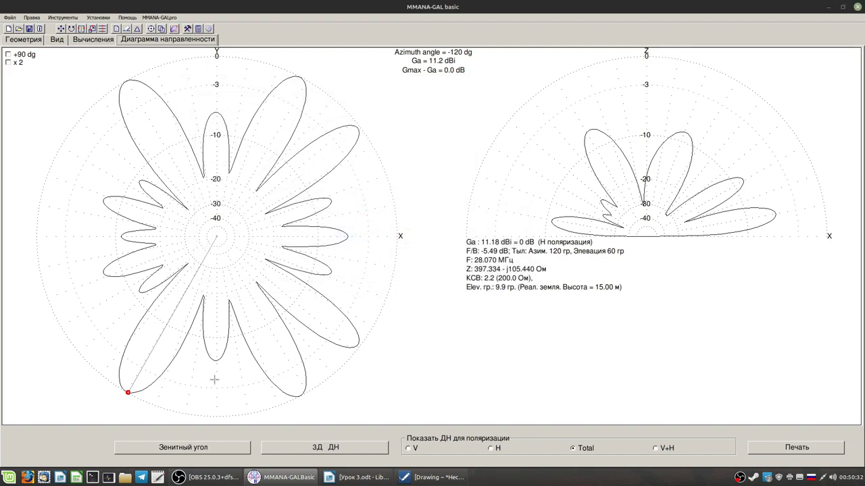
Step: Recalculate the antenna at 28.07 MHz and examine its 3D radiation pattern with a 5-degree step from several angles, closing the viewer when done
left_click(95, 41)
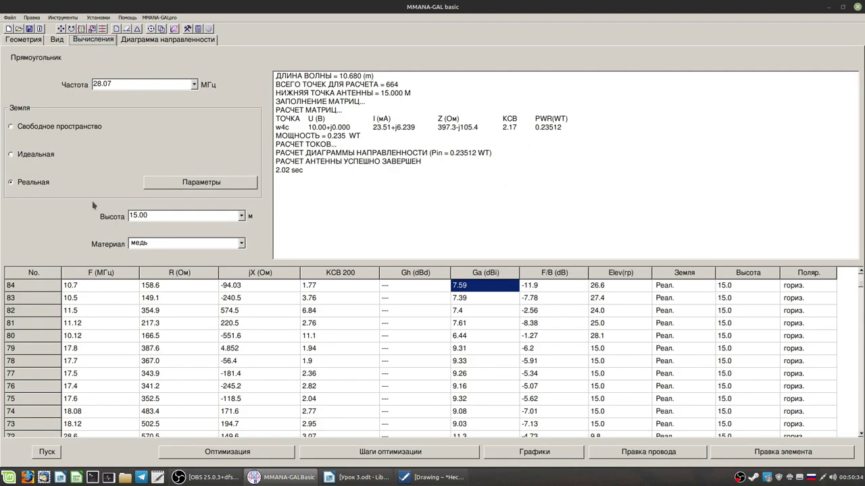
left_click(46, 453)
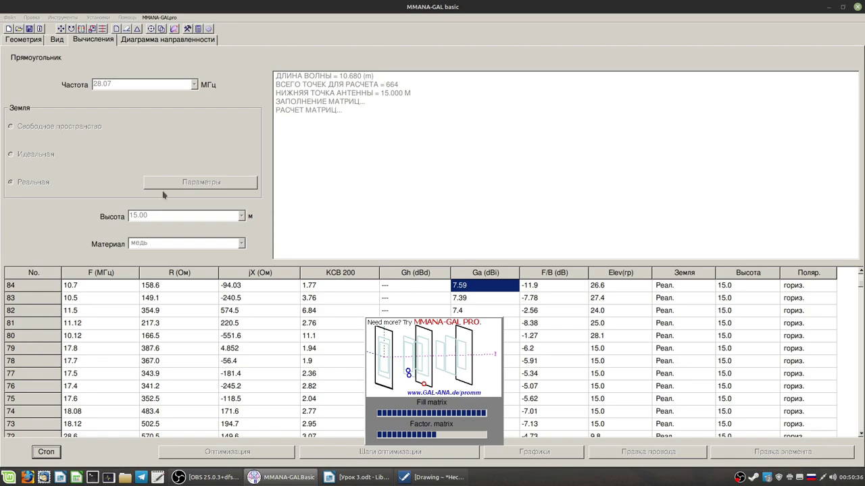
left_click(151, 41)
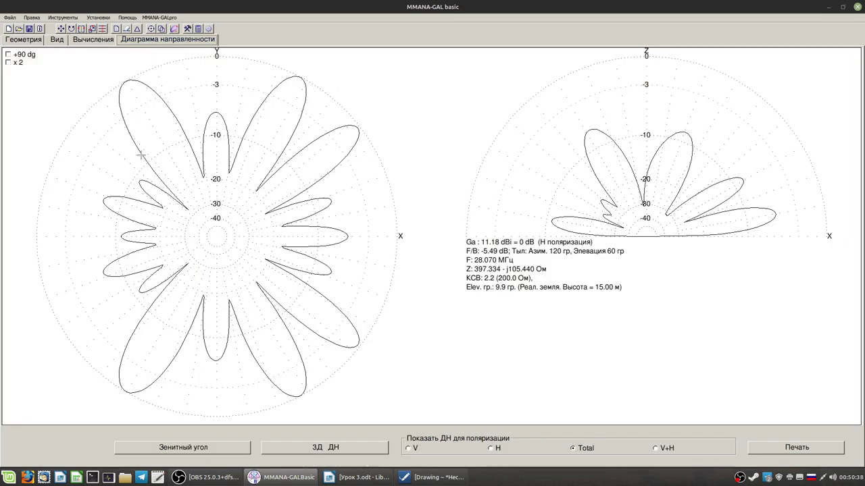
left_click(345, 452)
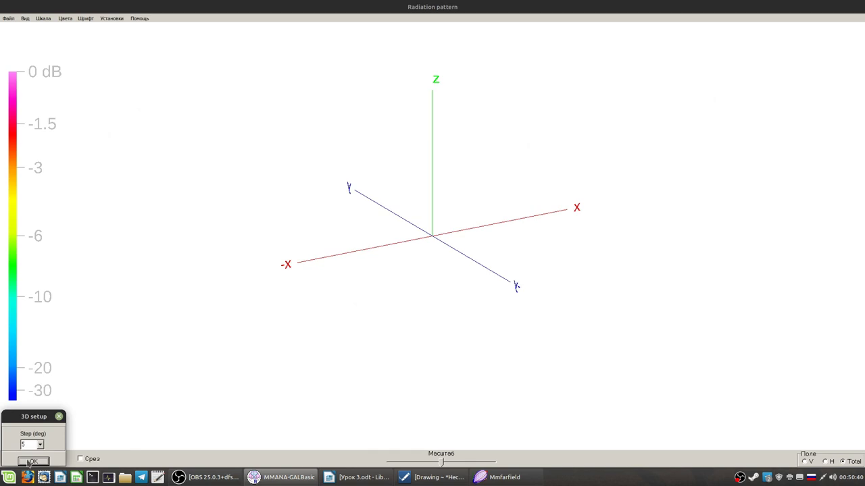
left_click_drag(533, 299, 324, 179)
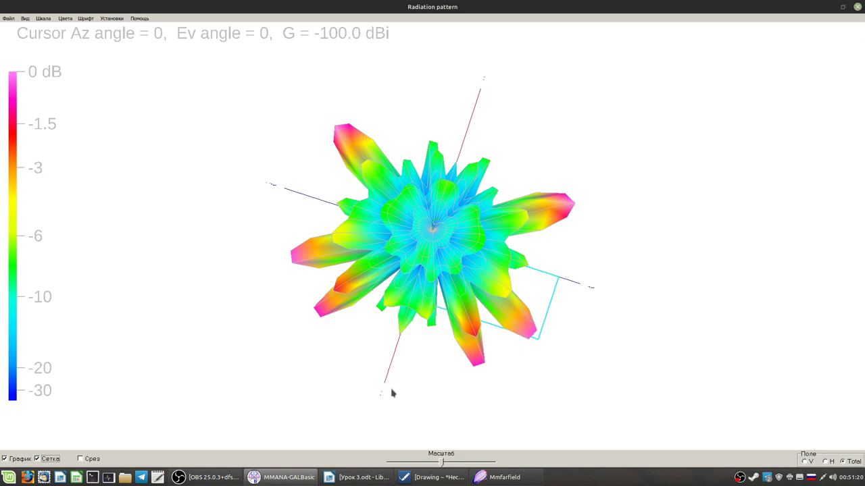
left_click(858, 7)
Step: Examine the current distribution along the loop from several angles and compare the details of short wire 1 and long wire 3
left_click(57, 39)
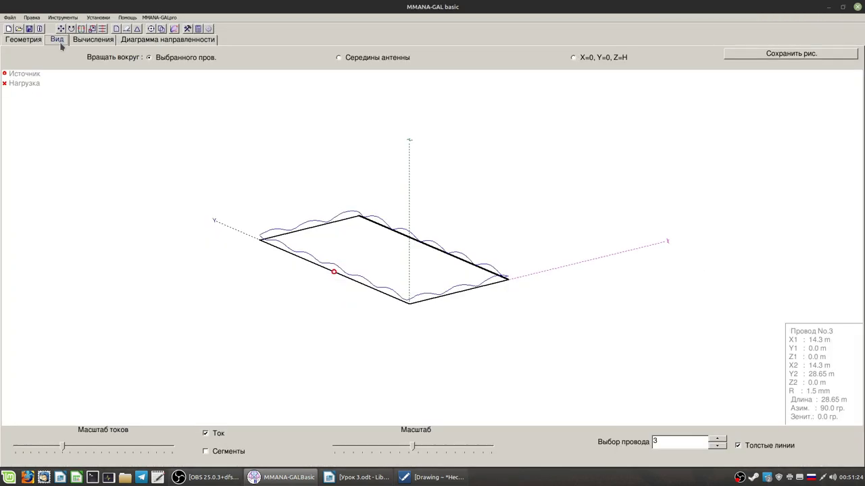
left_click_drag(403, 335, 425, 347)
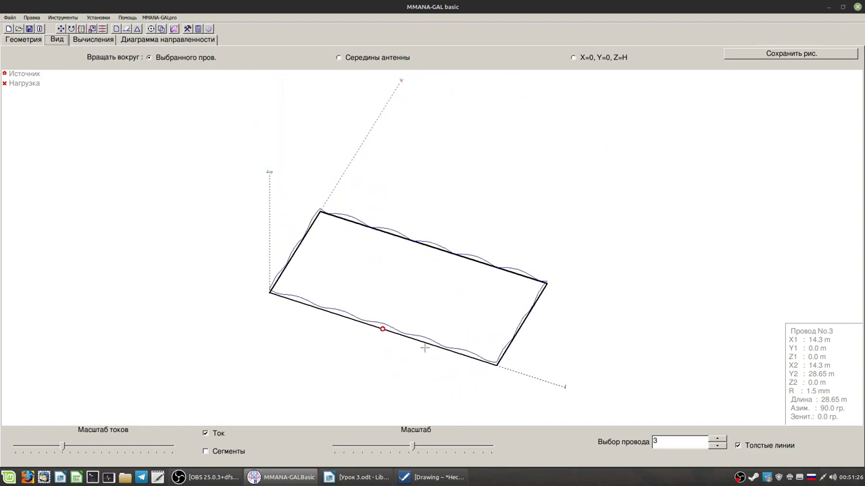
left_click(297, 250)
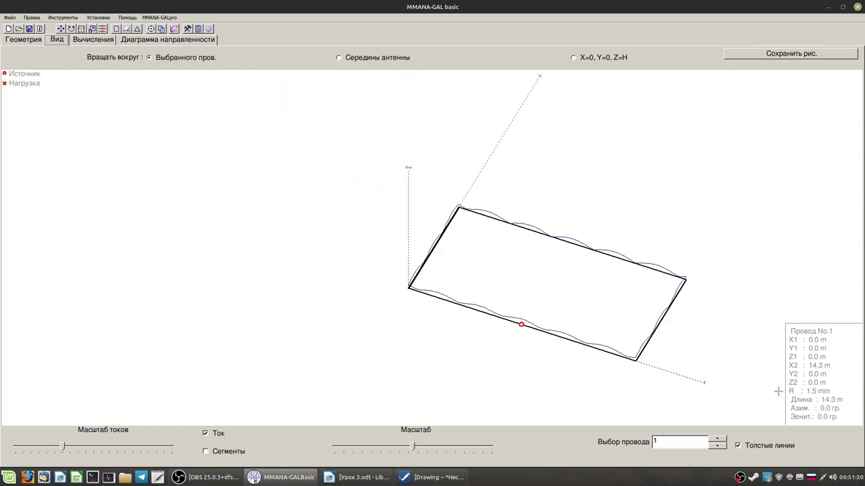
left_click(565, 241)
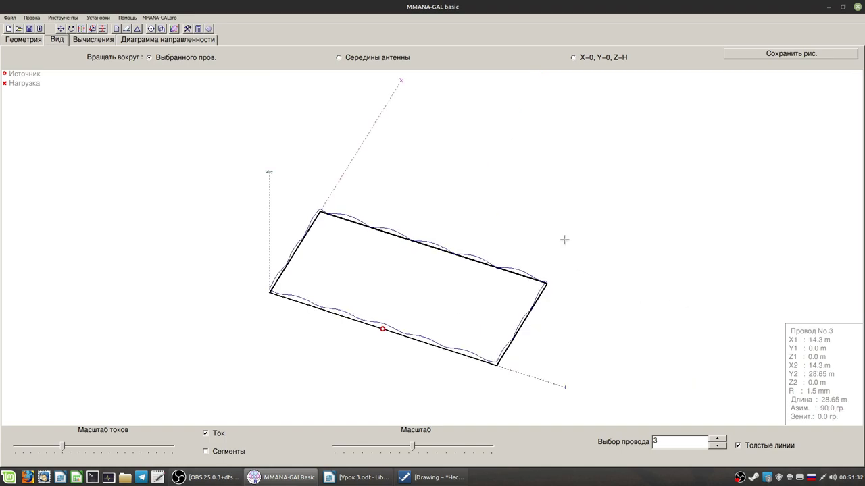
left_click(294, 251)
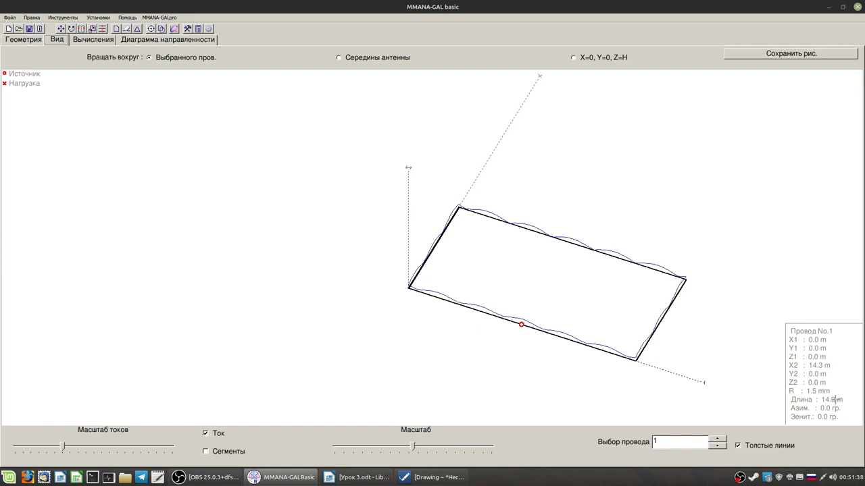
key("Left")
key("Left")
key("Left")
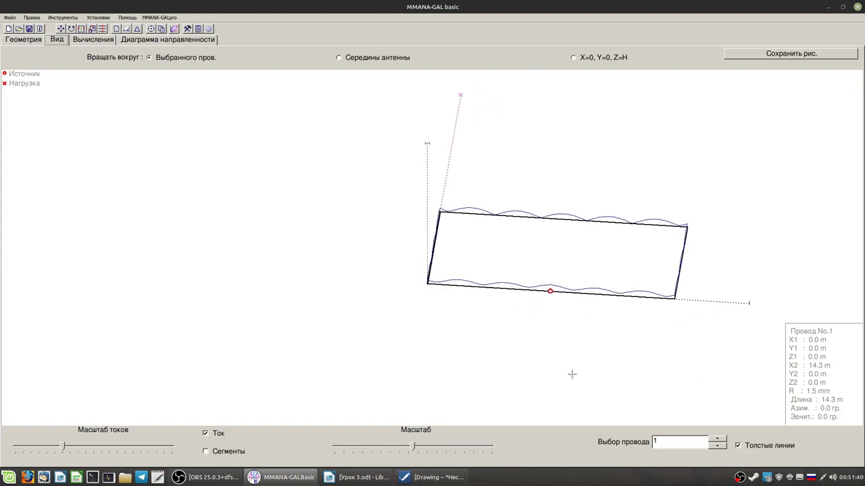
key("Up")
key("Up")
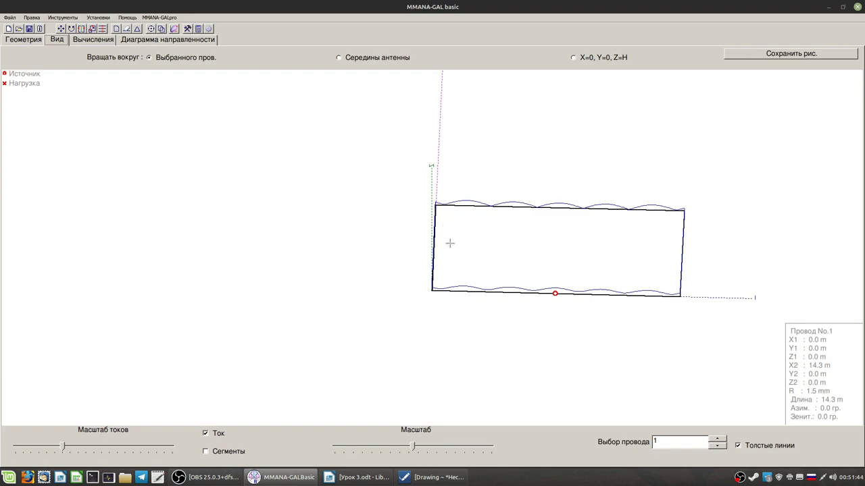
left_click(546, 207)
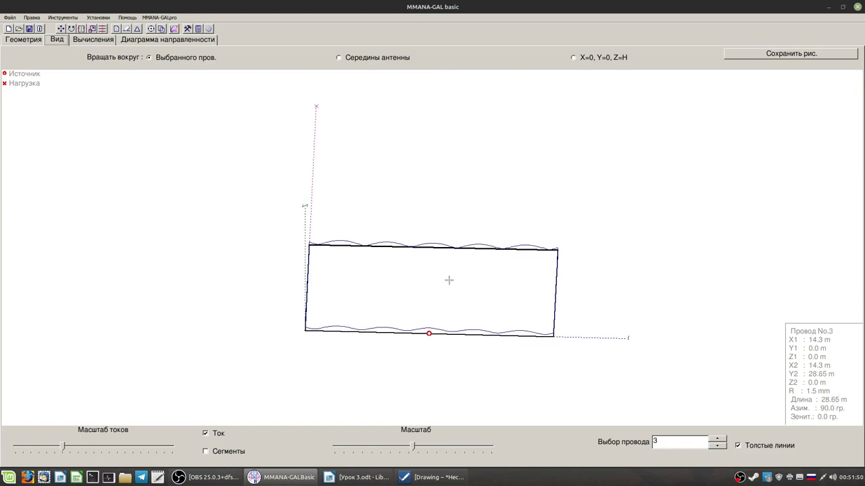
Step: Choose the preset 14.150 MHz frequency and calculate the antenna
left_click(90, 41)
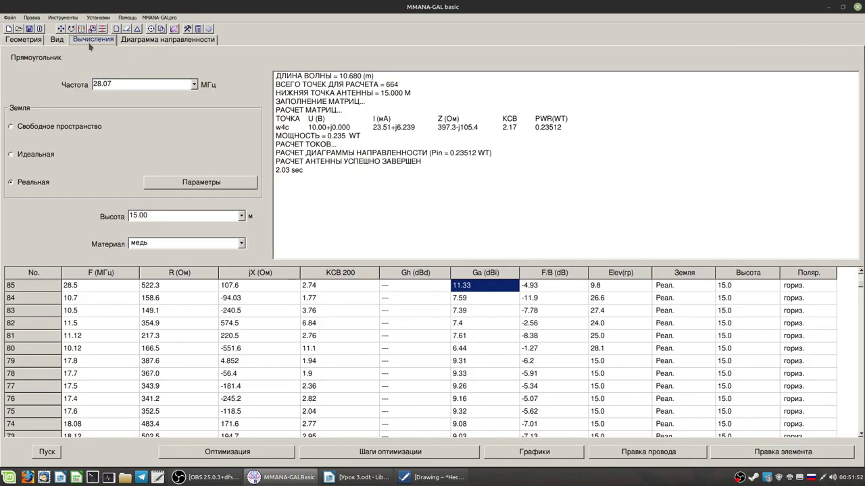
left_click(193, 85)
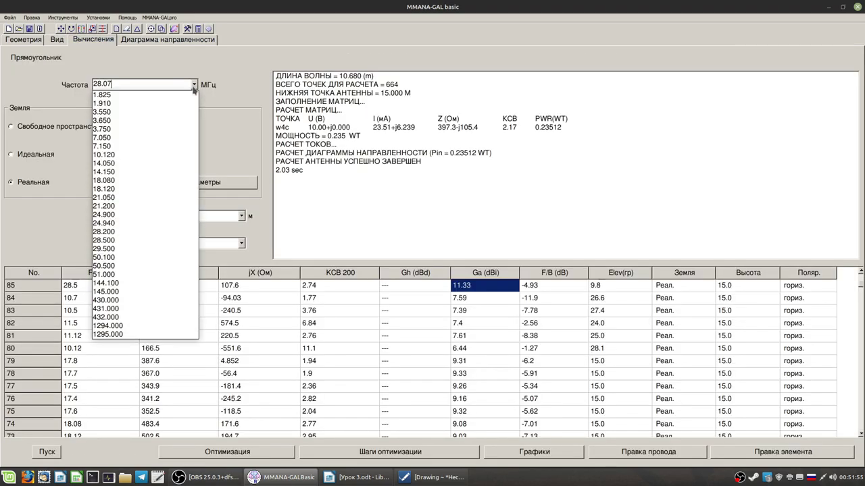
left_click(154, 173)
left_click(46, 452)
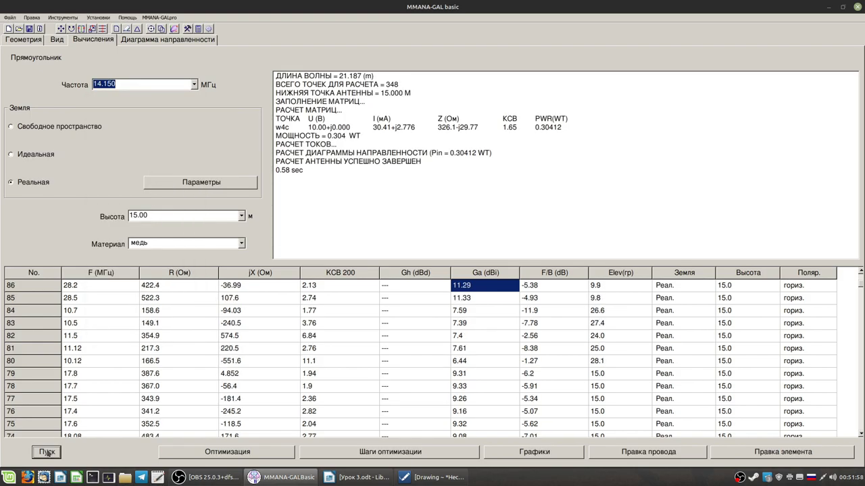
Step: Choose the preset 14.050 MHz frequency and recalculate the antenna
left_click(193, 85)
left_click(120, 169)
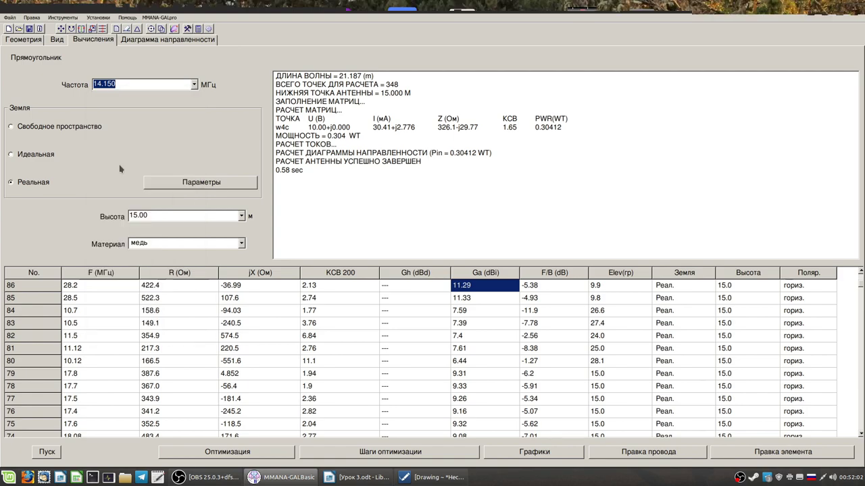
left_click(46, 452)
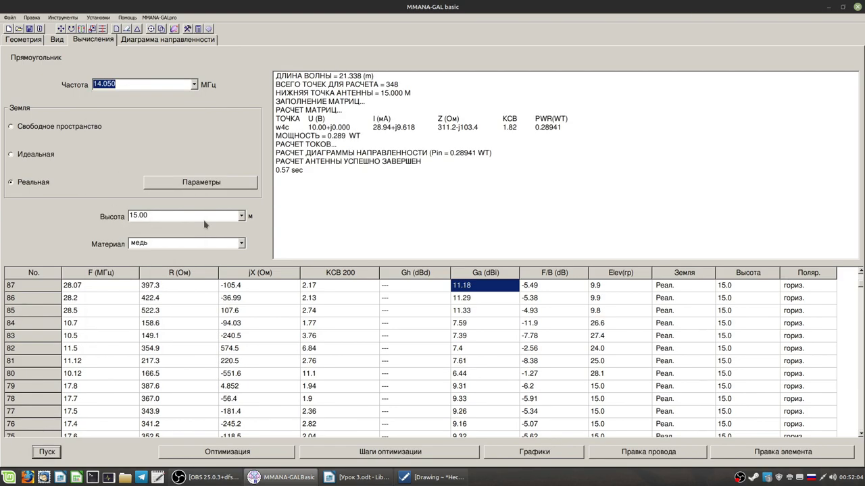
Step: View the 14.050 MHz radiation pattern and try to display it in 3D, force-quitting the viewer
left_click(140, 42)
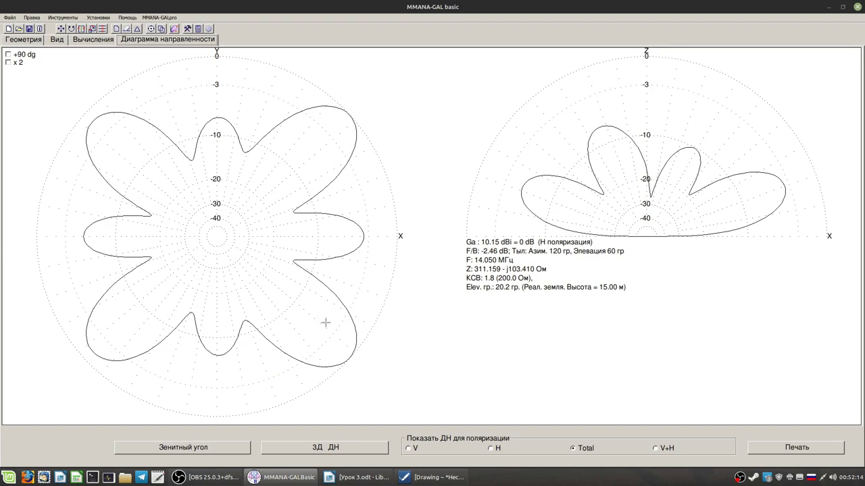
left_click(322, 452)
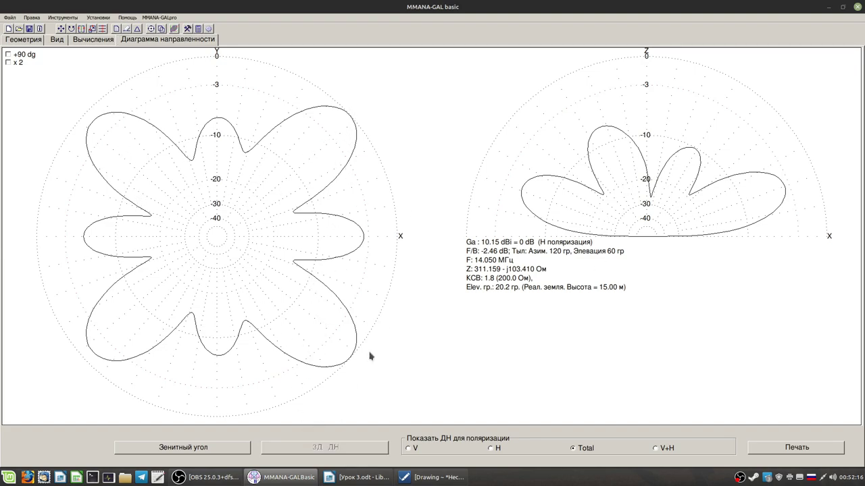
left_click(436, 246)
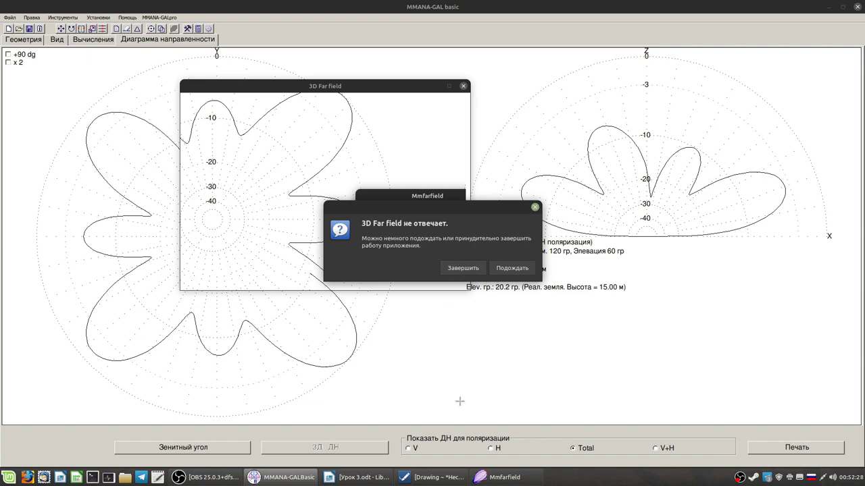
left_click(463, 268)
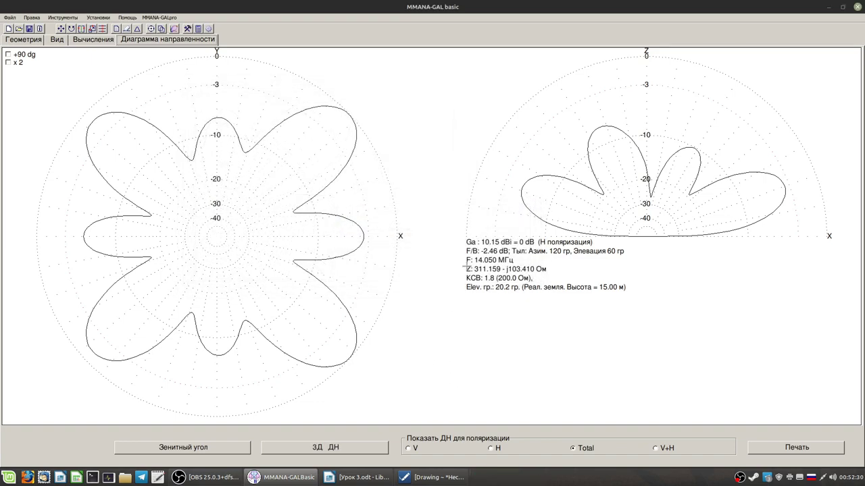
Step: Recalculate the antenna at 14.050 MHz, try again to display its 3D radiation pattern, and force-quit the viewer
left_click(95, 40)
left_click(46, 451)
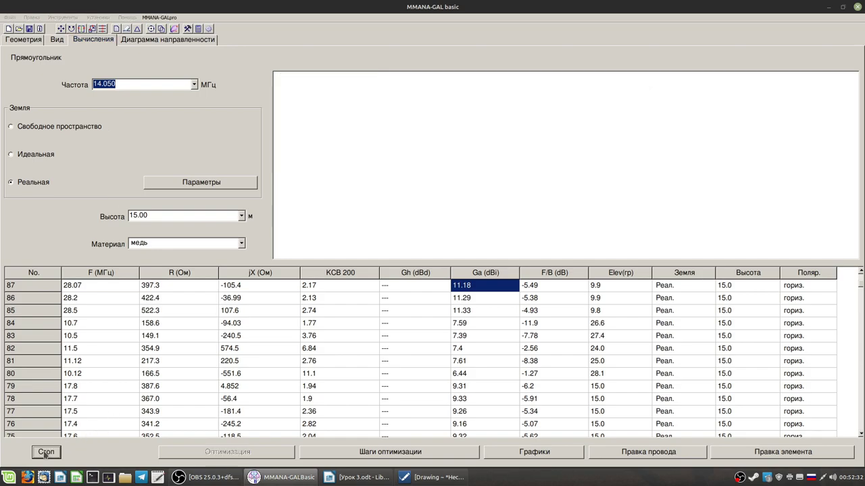
left_click(140, 40)
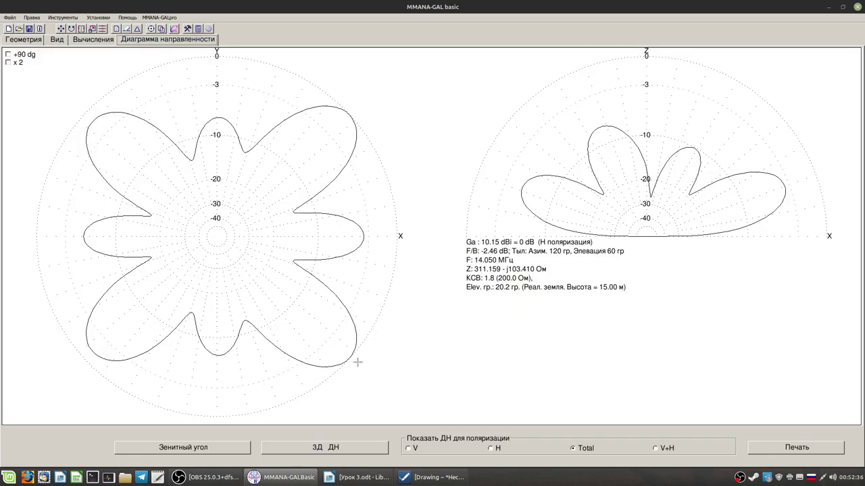
left_click(316, 449)
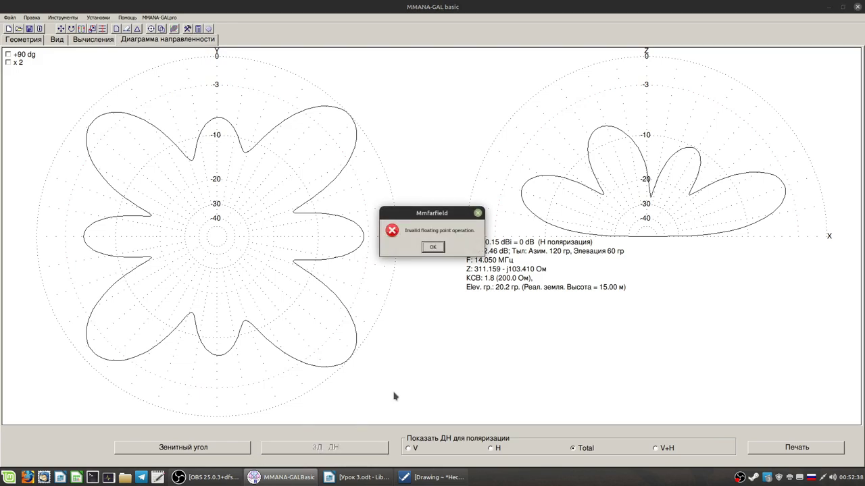
left_click(432, 248)
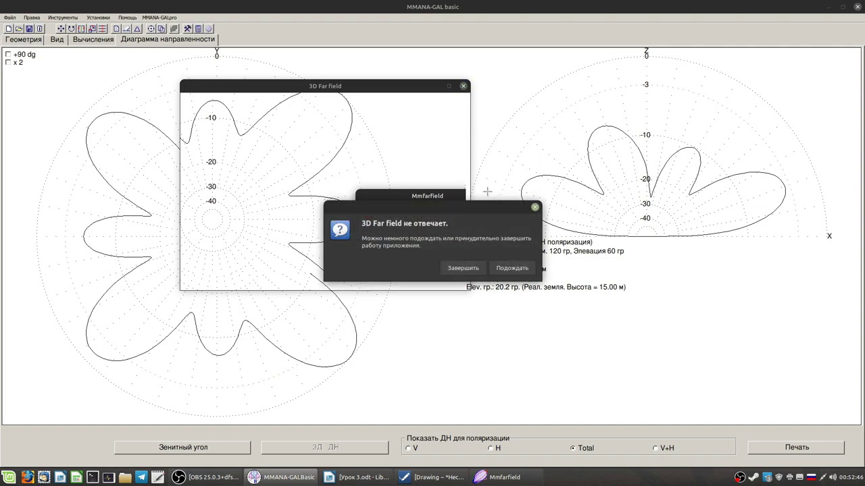
left_click(466, 270)
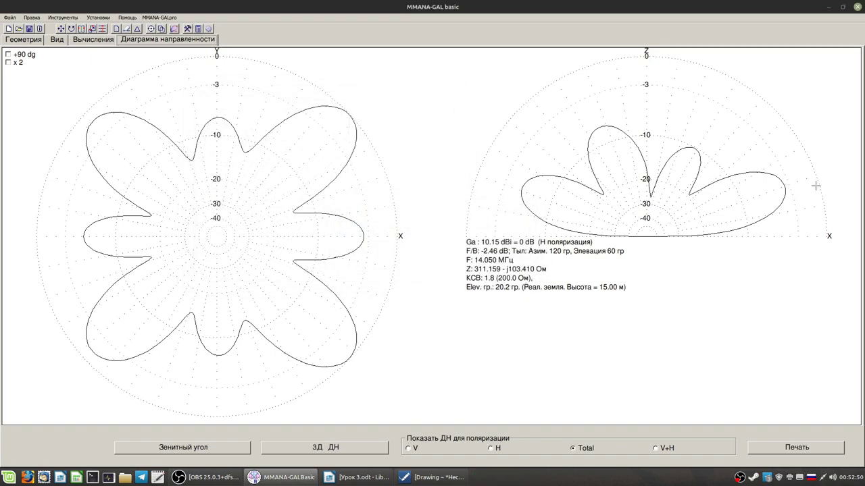
Step: Probe the vertical pattern's gain at about 21° elevation and recalculate the antenna at 14.050 MHz
left_click_drag(759, 203, 764, 189)
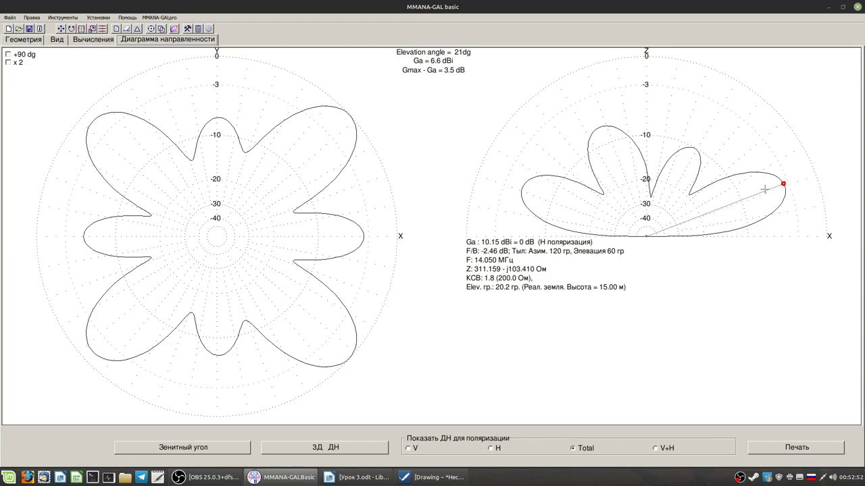
left_click(95, 40)
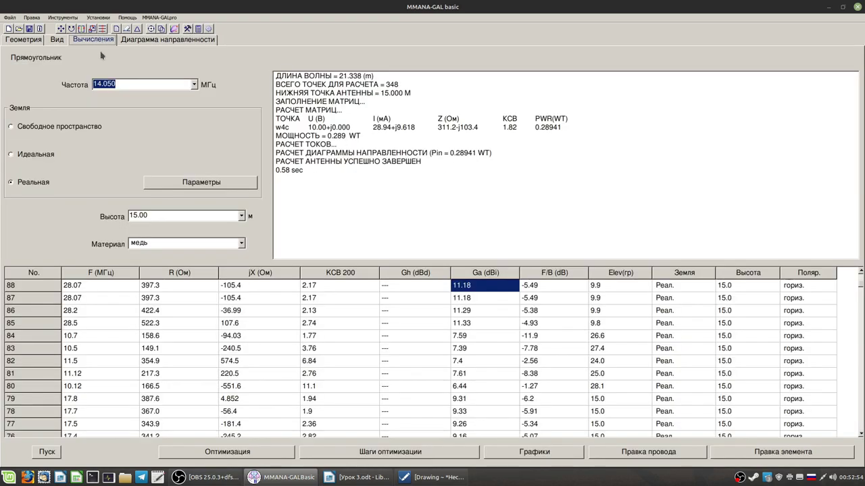
left_click(46, 452)
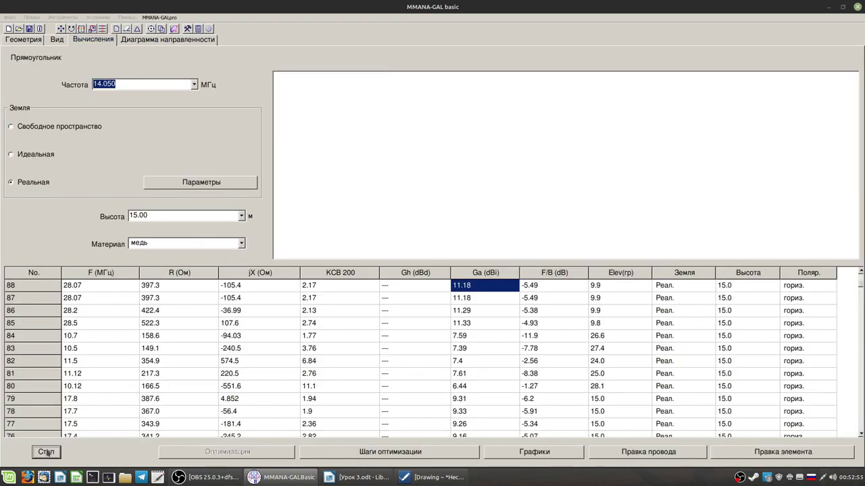
Step: Set the antenna height to 12 m, recalculate at 14.050 MHz and check the SWR against the earlier results
left_click(242, 216)
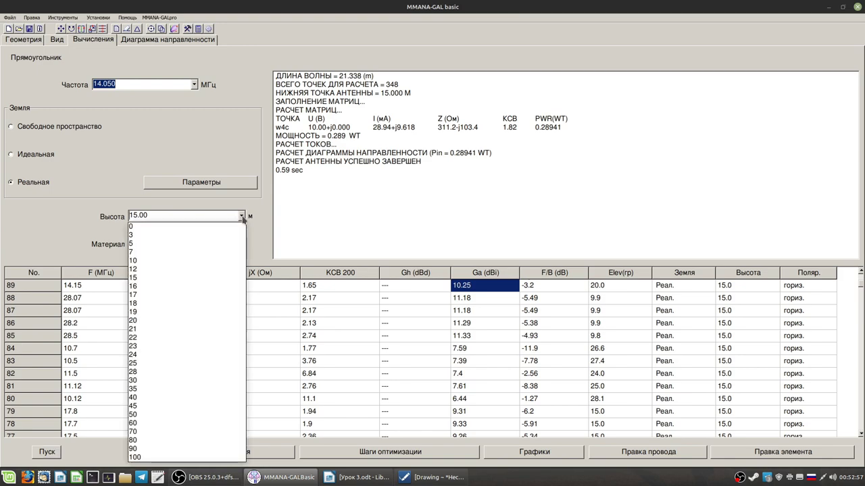
left_click(199, 270)
left_click(50, 453)
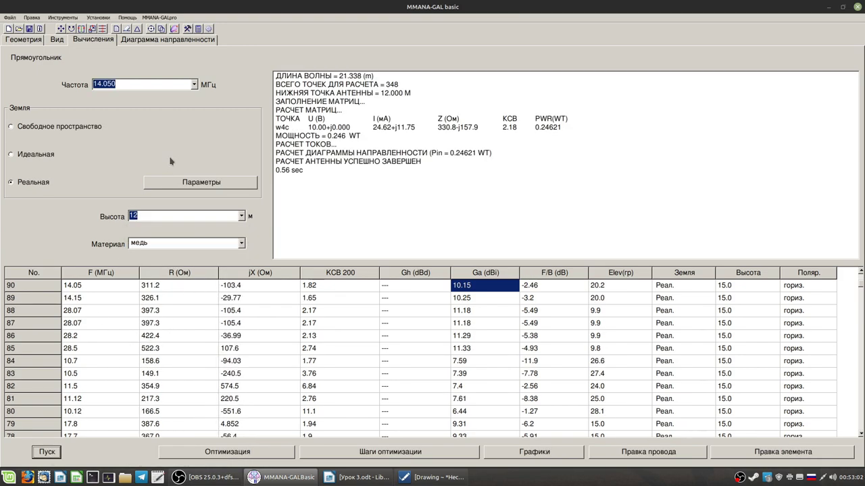
left_click(321, 290)
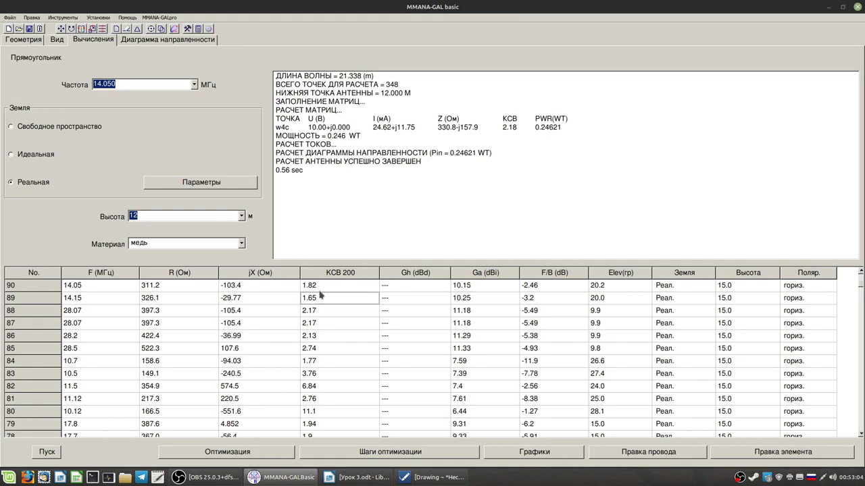
left_click(312, 300)
Step: Set the antenna height to 17 m and recalculate at 14.050 MHz
left_click(240, 217)
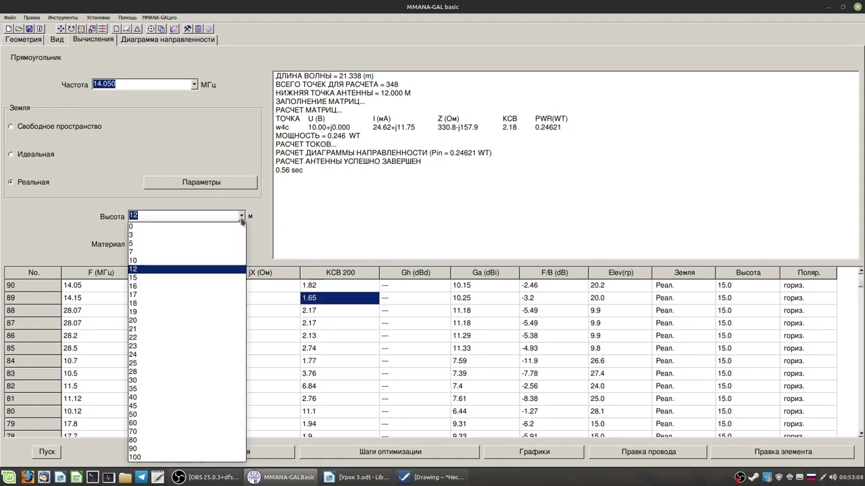
left_click(162, 297)
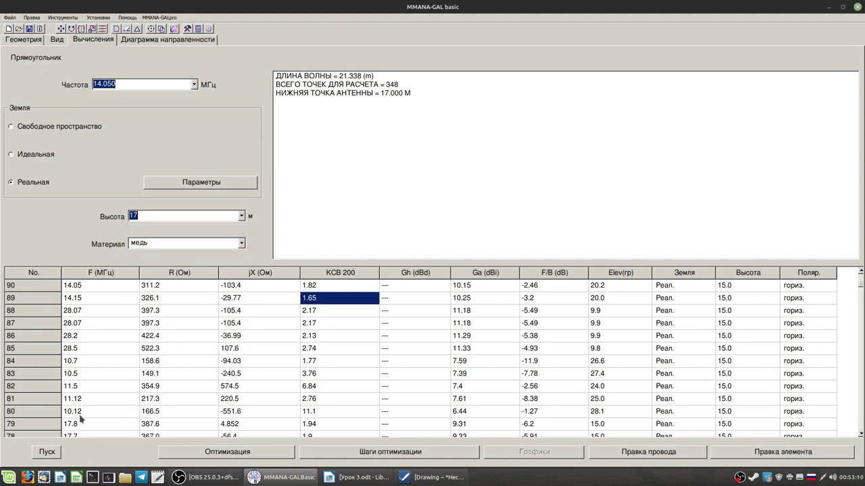
left_click(58, 452)
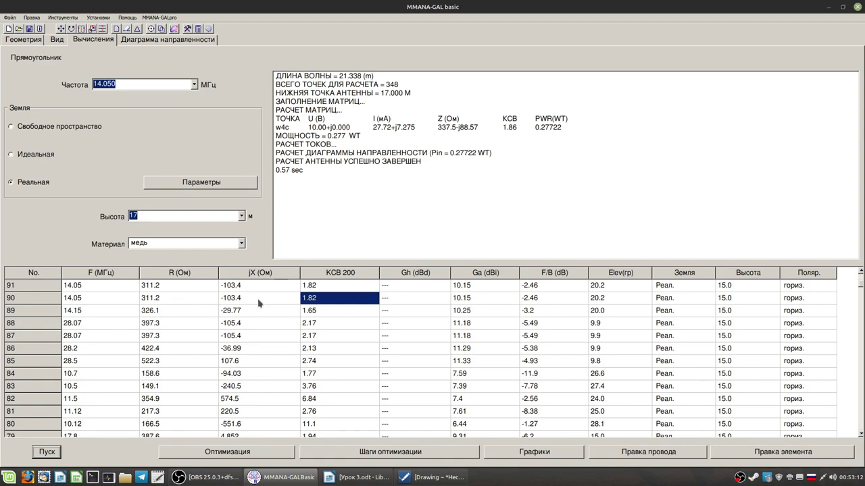
Step: Choose the preset 21.200 MHz frequency and calculate the antenna at 17 m height
left_click(193, 84)
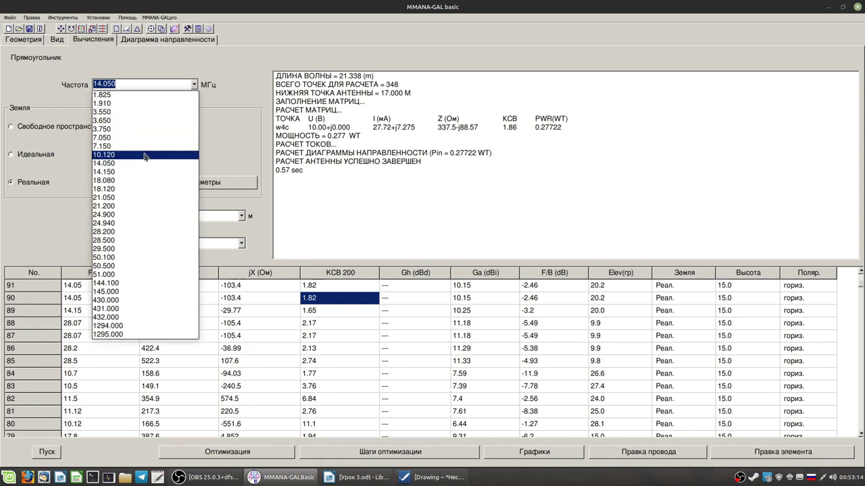
left_click(116, 206)
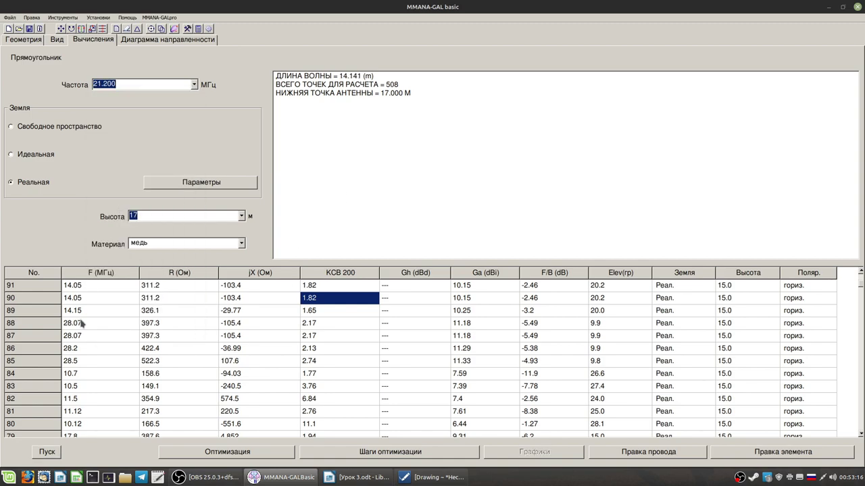
left_click(46, 451)
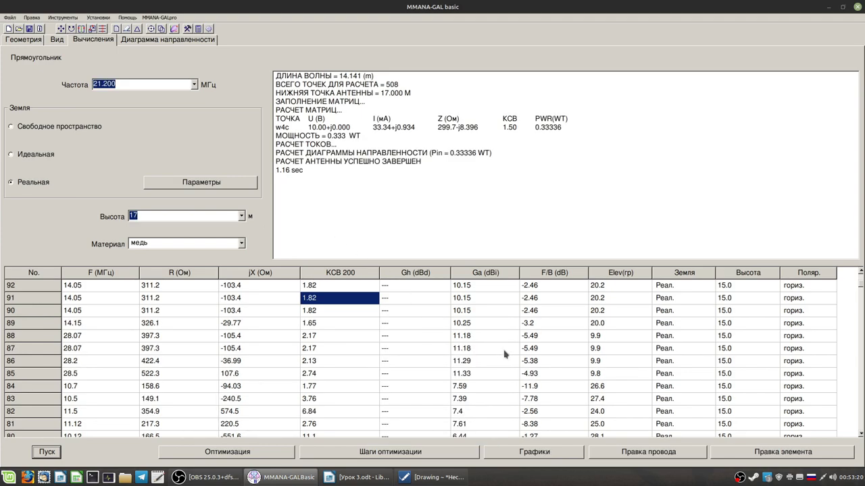
Step: Examine the newest result rows, comparing the SWR at 21.200 MHz with the 14.050 MHz values at 17 m and 12 m height
scroll(862, 277, "up", 1)
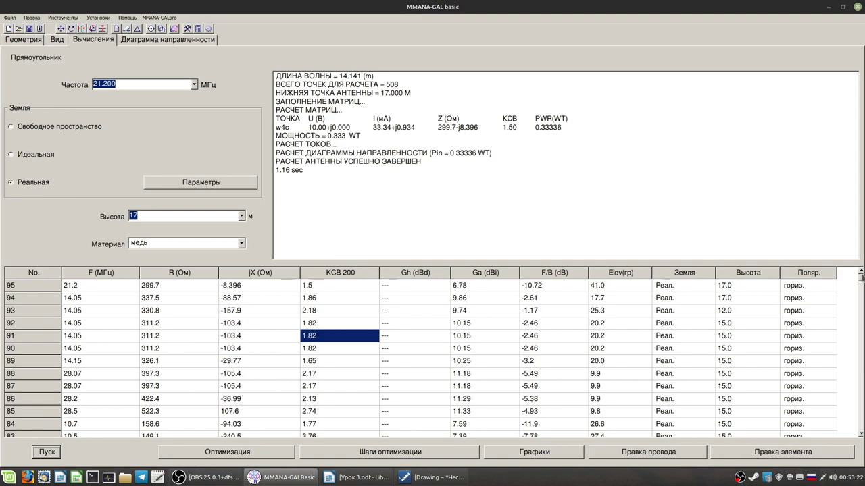
left_click(314, 288)
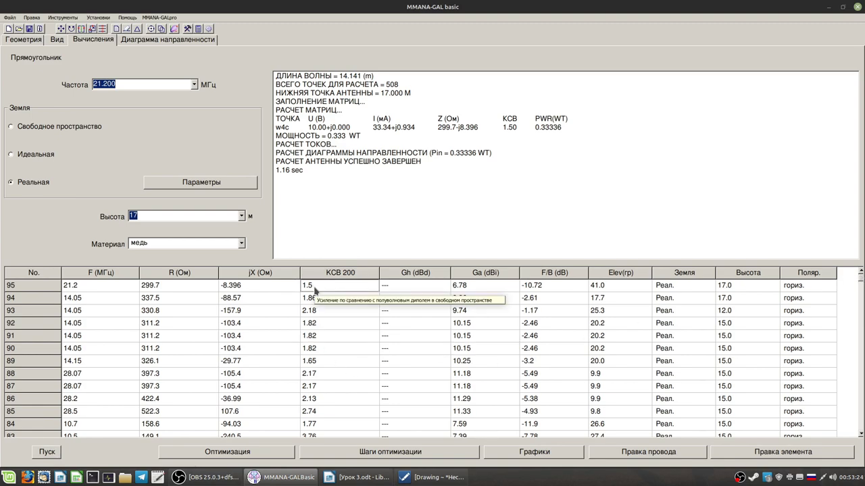
left_click(281, 313)
key("Up")
key("Up")
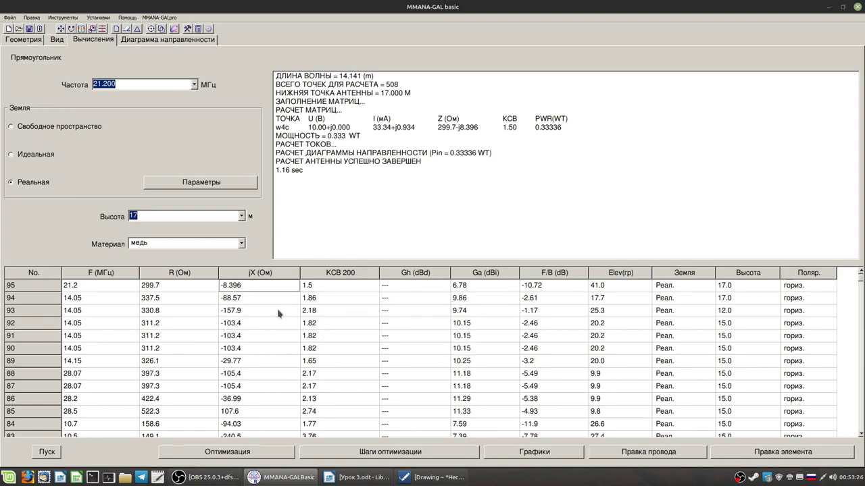
left_click(316, 289)
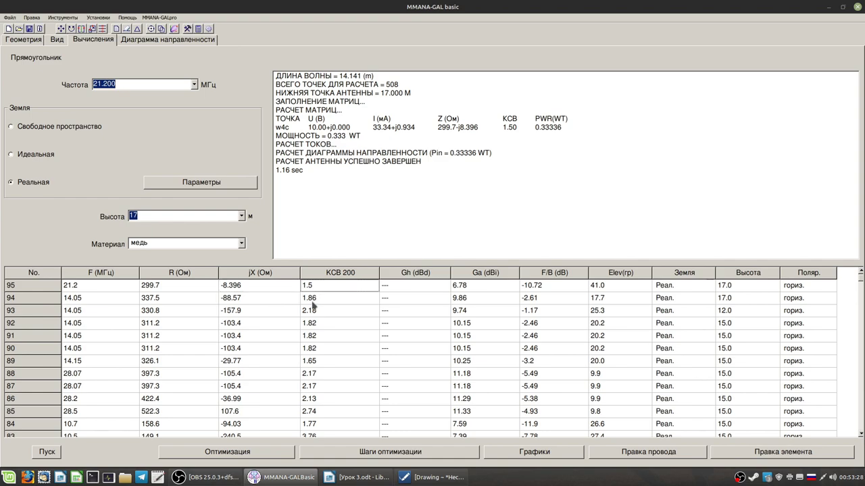
left_click(314, 300)
left_click(312, 311)
left_click(314, 287)
Step: Choose the preset 21.050 MHz frequency, calculate the antenna and compare its SWR with the 21.200 MHz result
left_click(193, 85)
left_click(135, 197)
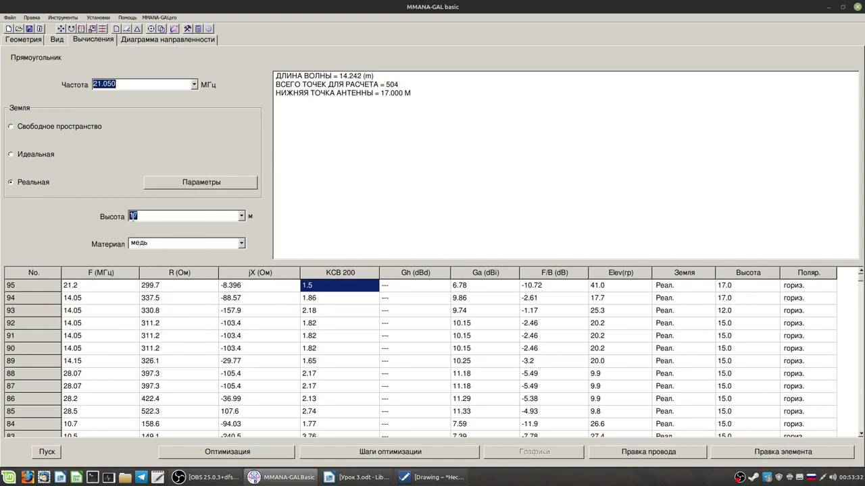
left_click(47, 452)
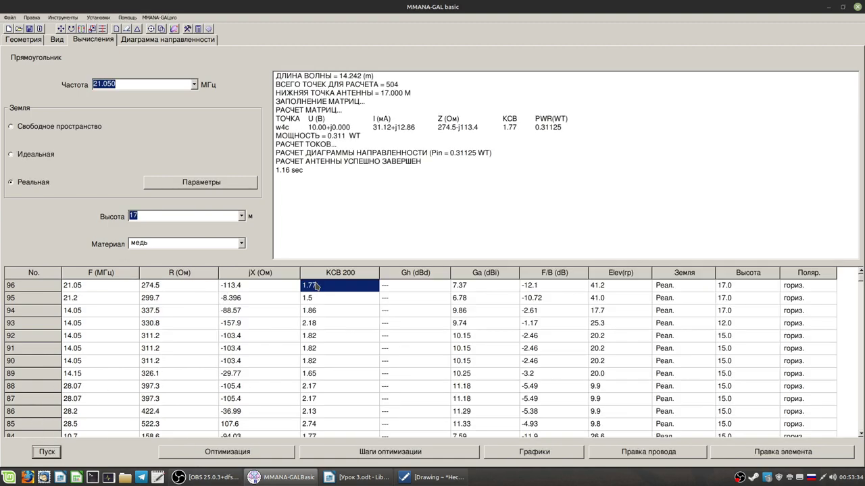
left_click(321, 301)
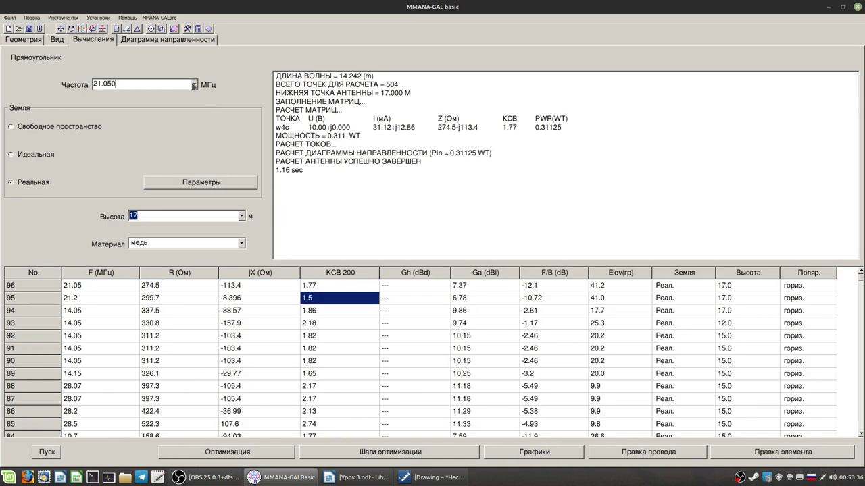
Step: Choose the preset 28.200 MHz frequency and calculate the antenna at 17 m height
left_click(194, 84)
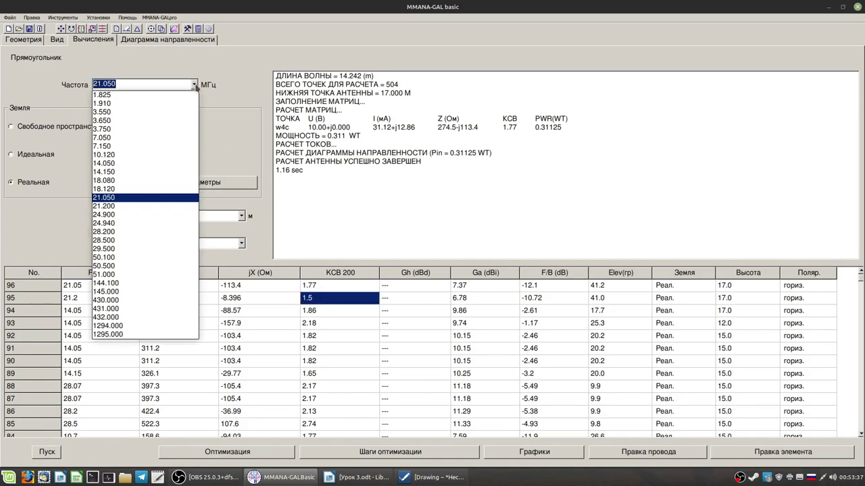
left_click(124, 232)
left_click(48, 456)
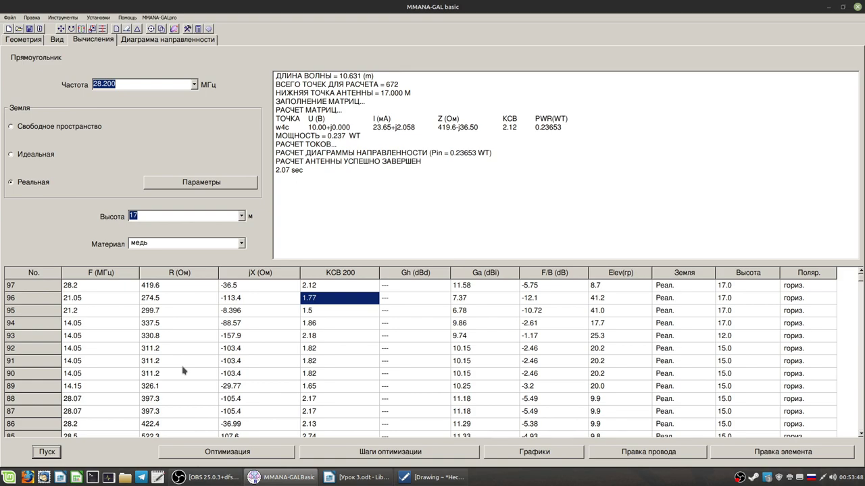
Step: Choose the preset 3.550 MHz frequency, calculate the antenna at 17 m height and check its SWR
left_click(194, 84)
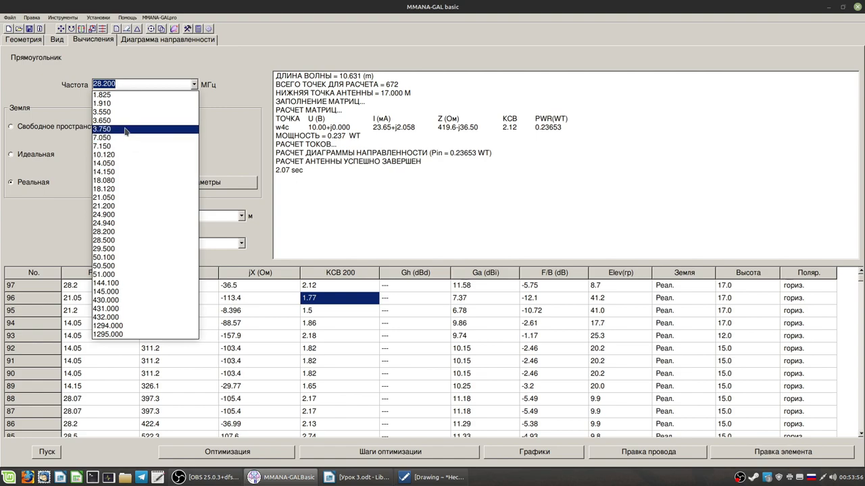
left_click(102, 112)
left_click(47, 453)
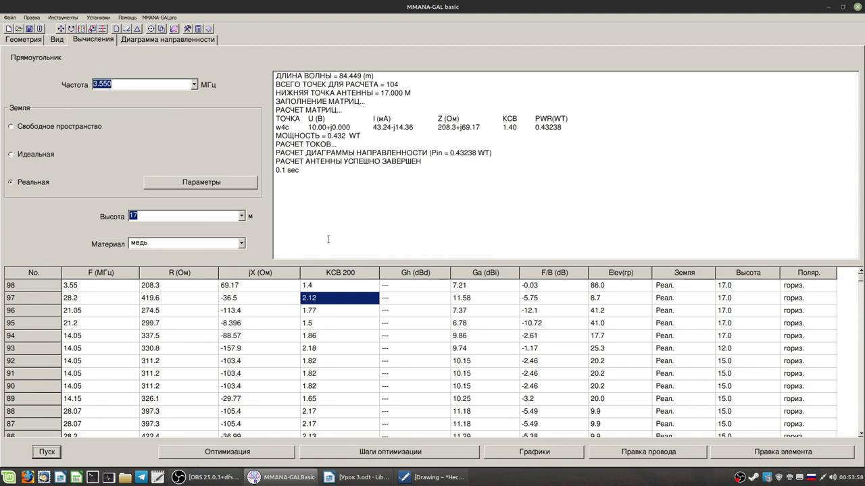
left_click(314, 287)
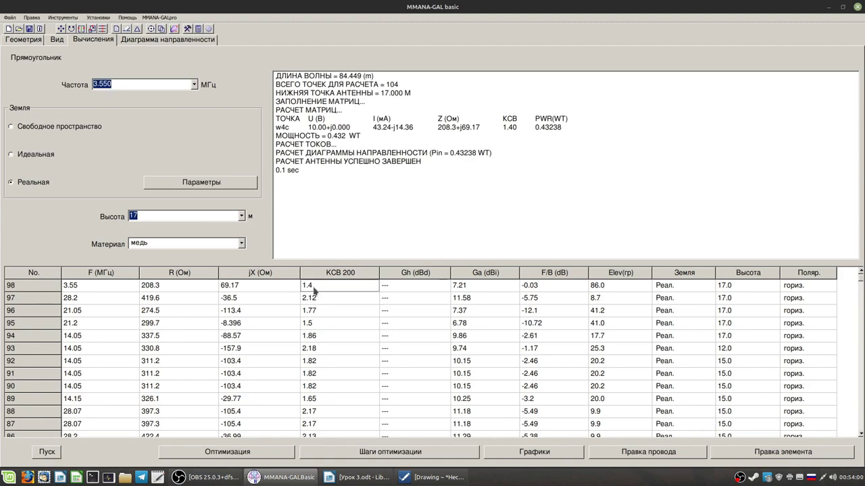
Step: Set the antenna height to 10 m and recalculate at 3.550 MHz
left_click(241, 216)
left_click(174, 262)
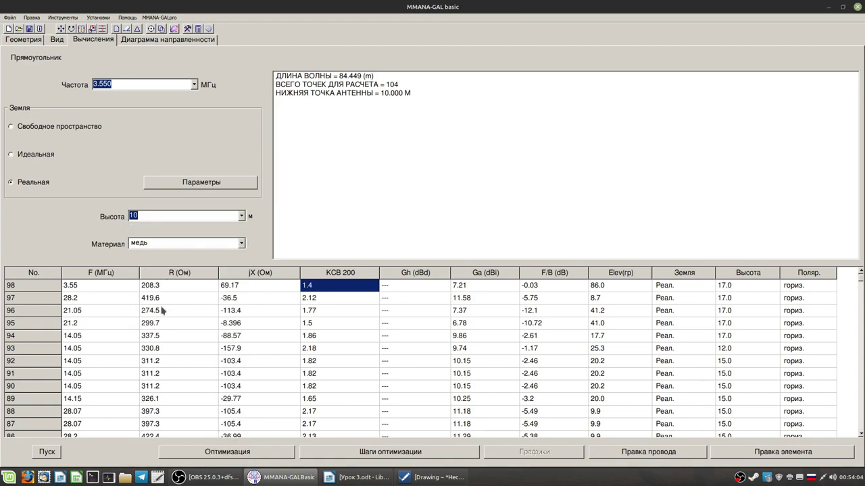
left_click(49, 452)
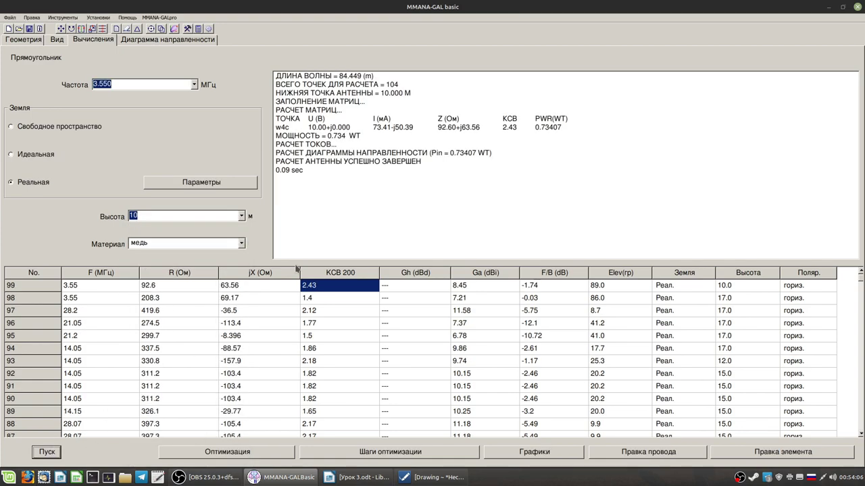
Step: Set the antenna height back to 15 m and recalculate at 3.550 MHz
left_click(242, 217)
left_click(187, 276)
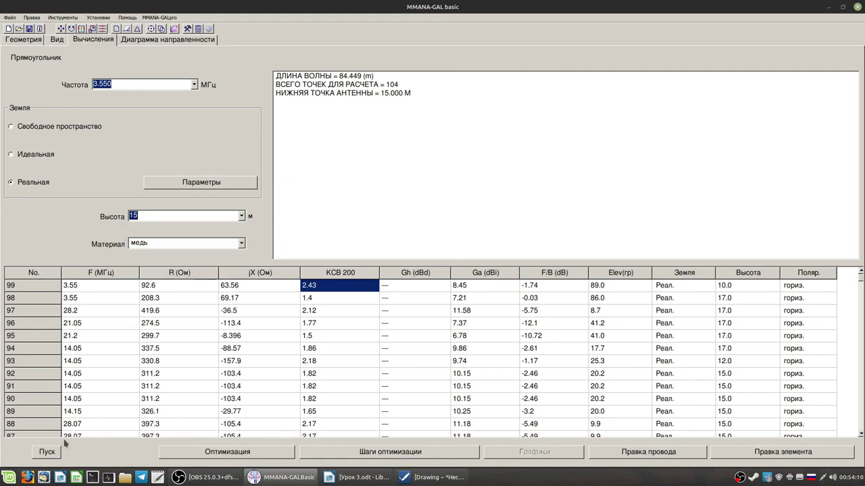
left_click(54, 453)
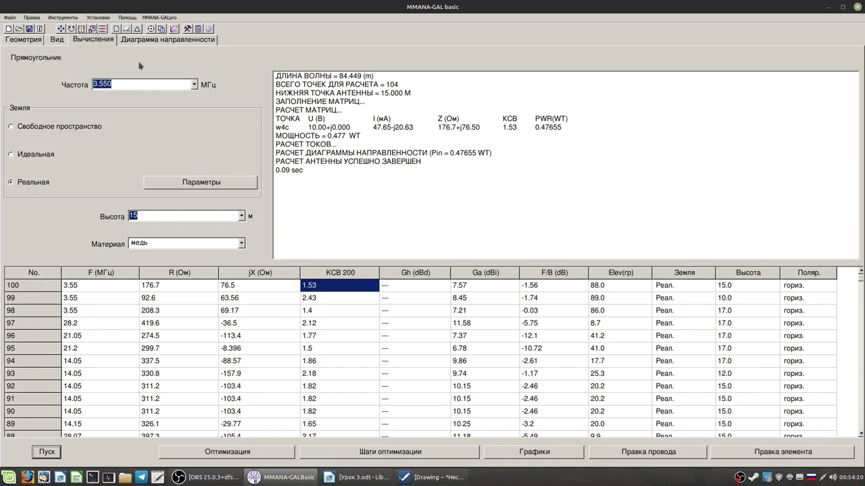
Step: Display the 3.550 MHz radiation pattern in 3D with a 5-degree step, rotate it for inspection and close the viewer
left_click(154, 39)
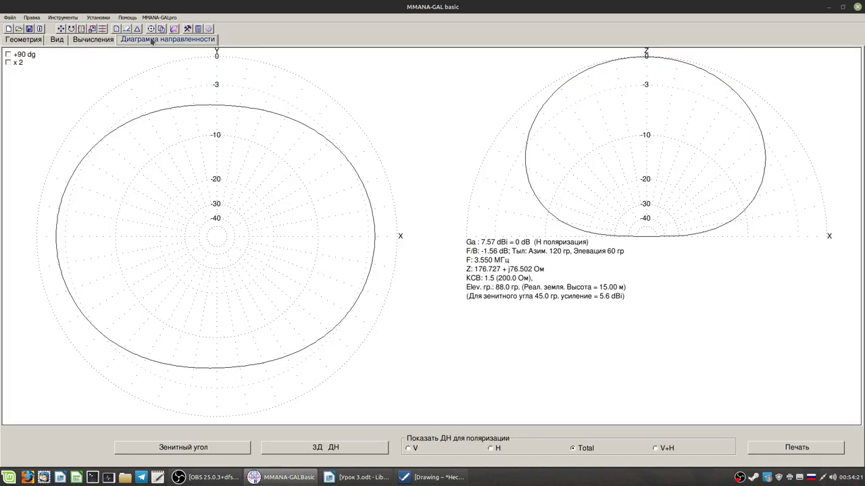
left_click(319, 452)
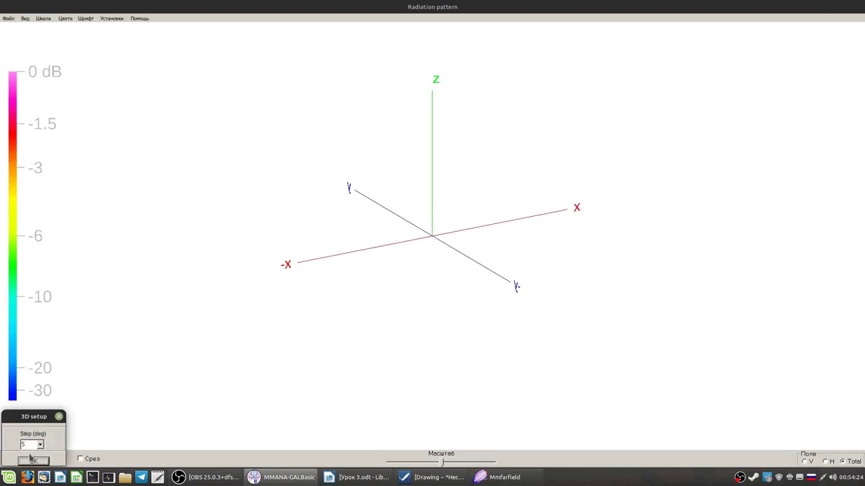
left_click(29, 459)
left_click_drag(452, 289, 662, 286)
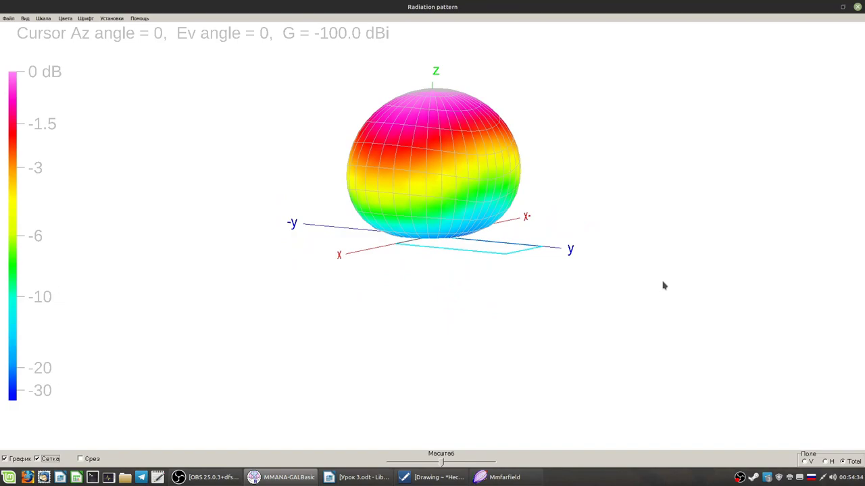
mouse_move(662, 286)
left_mouse_down()
mouse_move(637, 270)
mouse_move(645, 236)
mouse_move(676, 289)
left_mouse_up()
left_click(858, 7)
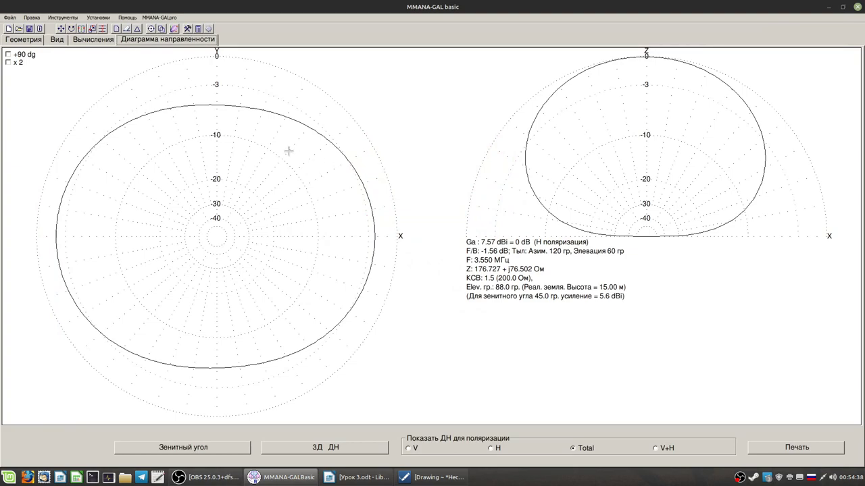
Step: Set the antenna height to 40 m and recalculate at 3.550 MHz
left_click(93, 39)
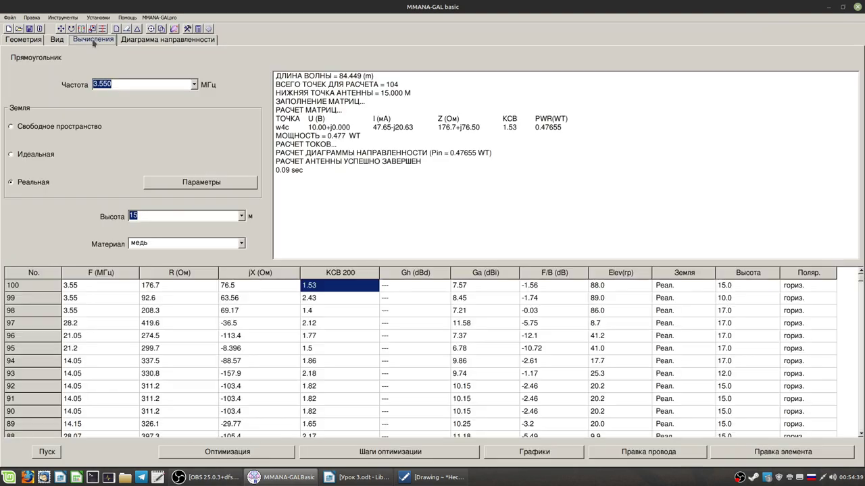
left_click(241, 216)
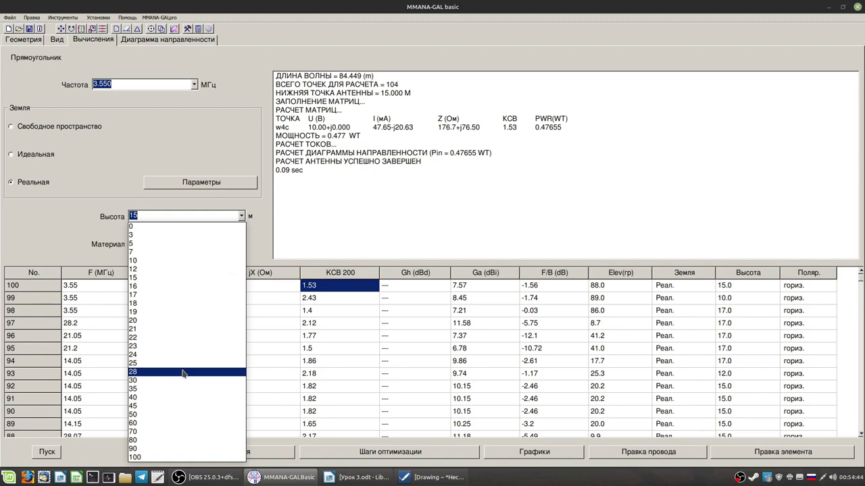
left_click(168, 397)
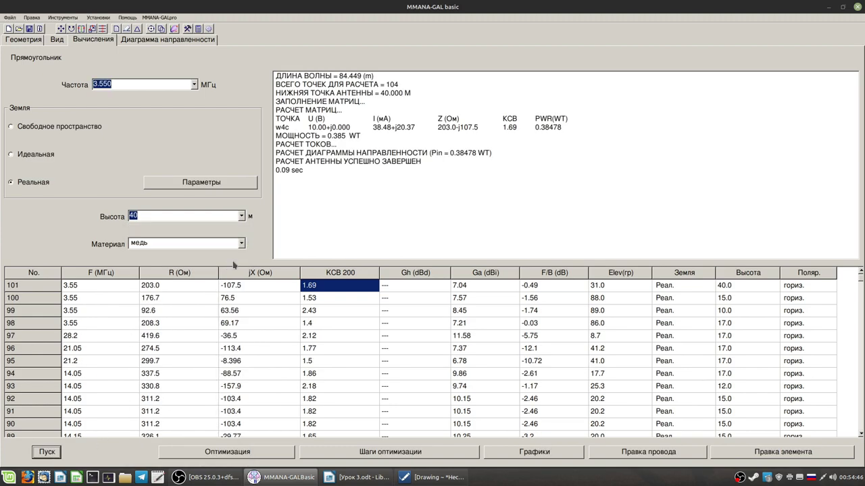
Step: Display the 3.550 MHz radiation pattern for the 40 m height in 3D with a 5-degree step, rotate it for inspection and close the viewer
left_click(159, 286)
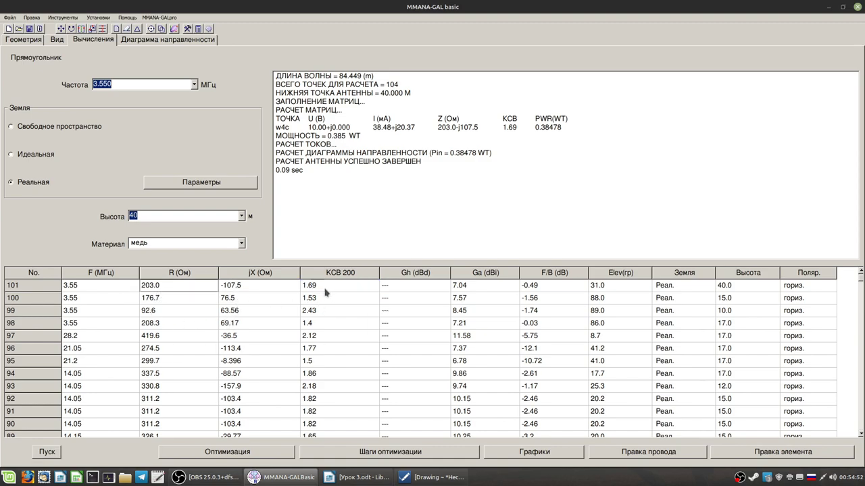
left_click(138, 39)
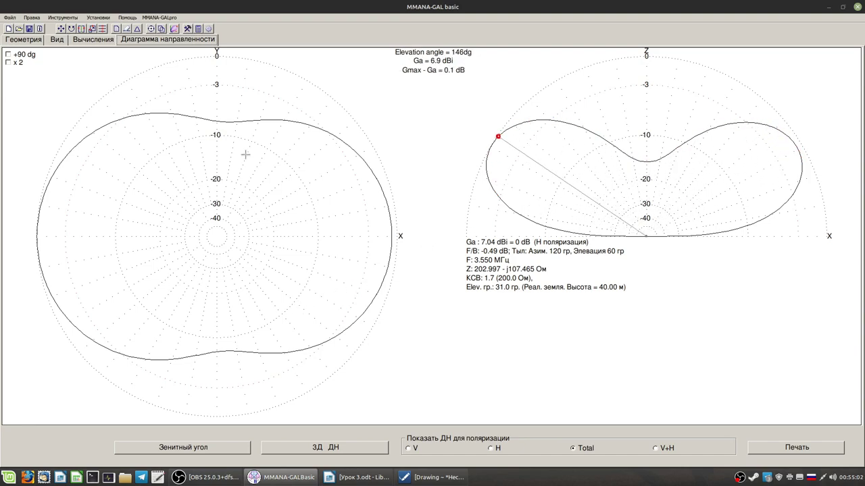
left_click(350, 448)
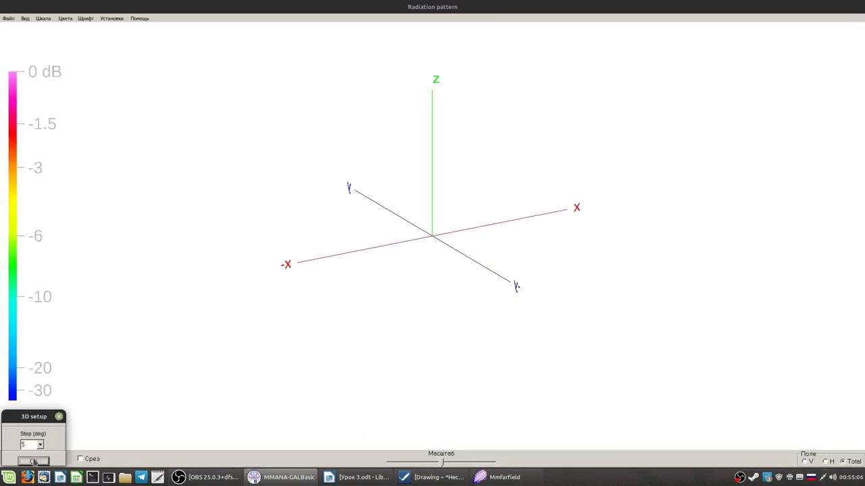
left_click(33, 461)
mouse_move(478, 209)
left_mouse_down()
mouse_move(479, 233)
mouse_move(492, 216)
mouse_move(483, 160)
mouse_move(513, 215)
mouse_move(513, 275)
mouse_move(508, 197)
mouse_move(491, 158)
mouse_move(446, 153)
mouse_move(427, 192)
mouse_move(464, 218)
mouse_move(482, 217)
mouse_move(434, 160)
mouse_move(442, 201)
mouse_move(432, 232)
mouse_move(453, 187)
mouse_move(428, 182)
mouse_move(443, 214)
left_mouse_up()
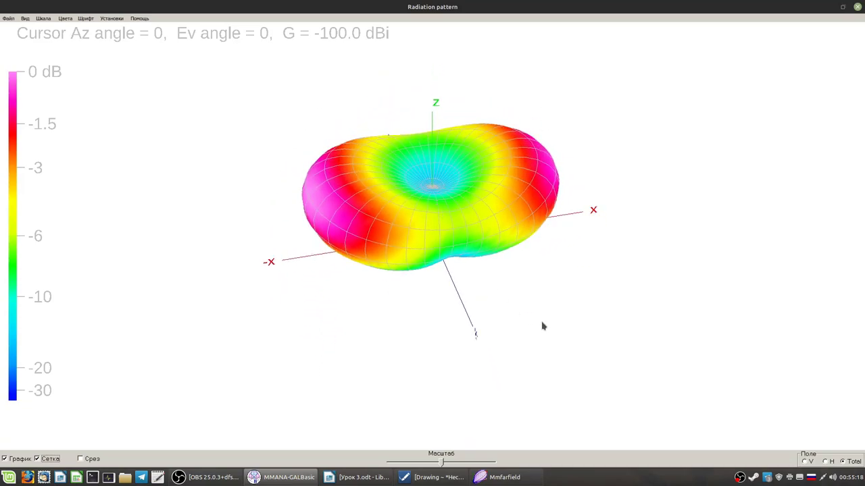
left_click_drag(542, 327, 355, 334)
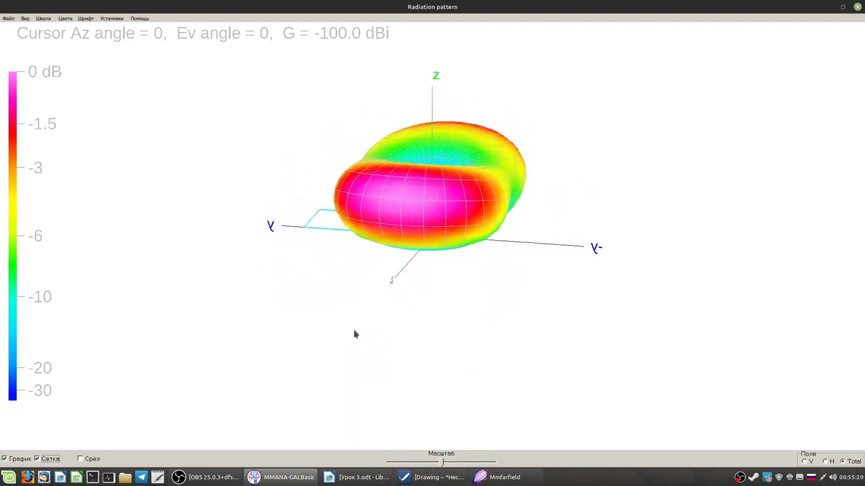
left_click(857, 7)
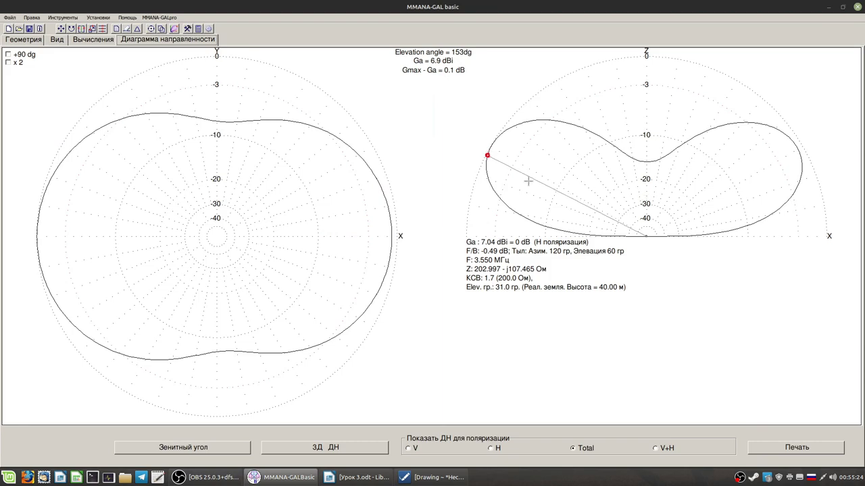
left_click(57, 40)
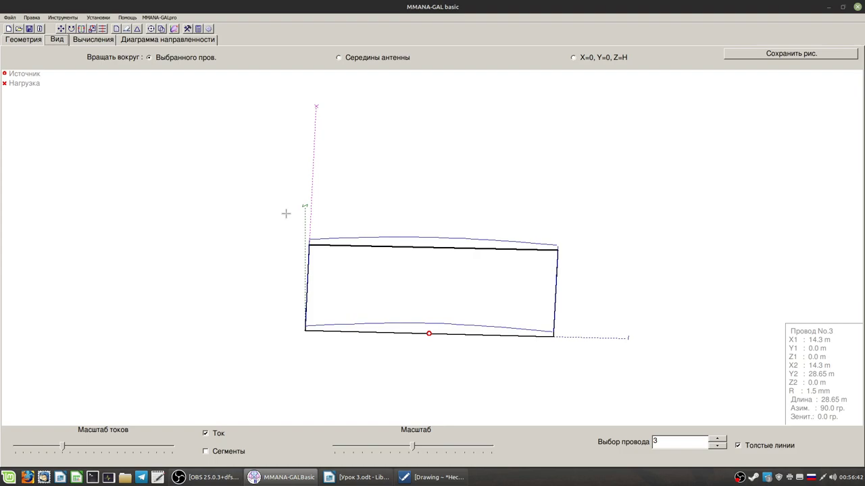
left_click(96, 41)
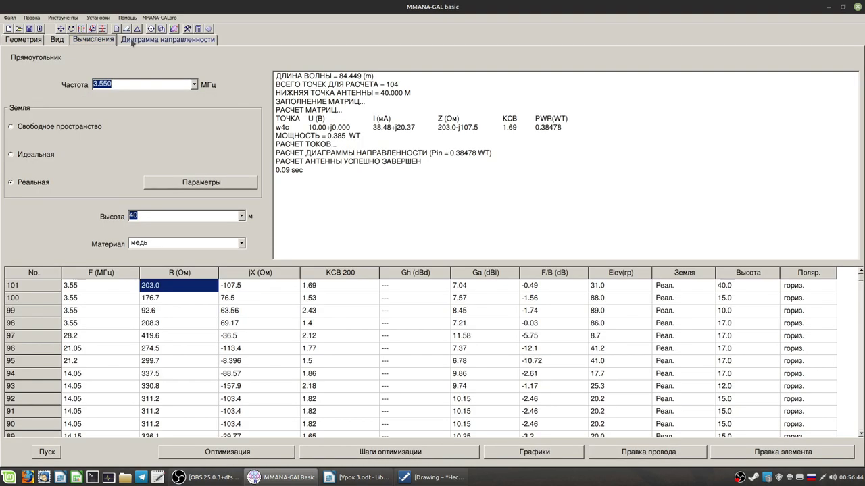
left_click(138, 41)
left_click(29, 41)
left_click(94, 39)
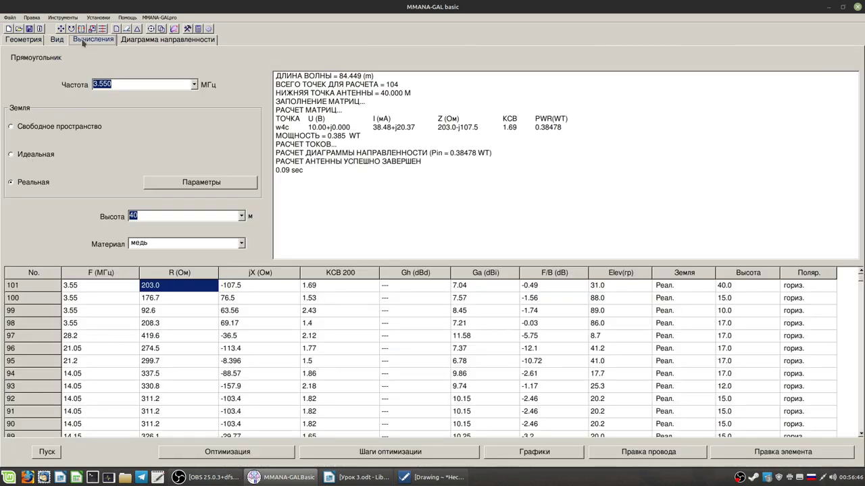
Step: Reopen the 2D radiation patterns and probe the gain at different elevation angles across both lobes of the vertical pattern
left_click(144, 39)
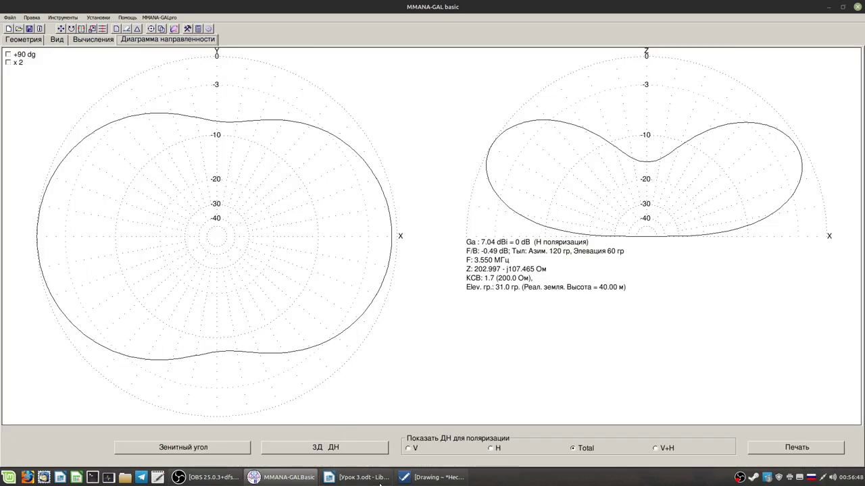
left_click(552, 181)
mouse_move(552, 181)
left_mouse_down()
mouse_move(571, 164)
mouse_move(541, 200)
mouse_move(743, 173)
mouse_move(764, 180)
mouse_move(760, 166)
mouse_move(608, 187)
mouse_move(563, 203)
mouse_move(569, 187)
mouse_move(554, 195)
mouse_move(556, 181)
mouse_move(550, 185)
mouse_move(738, 182)
left_mouse_up()
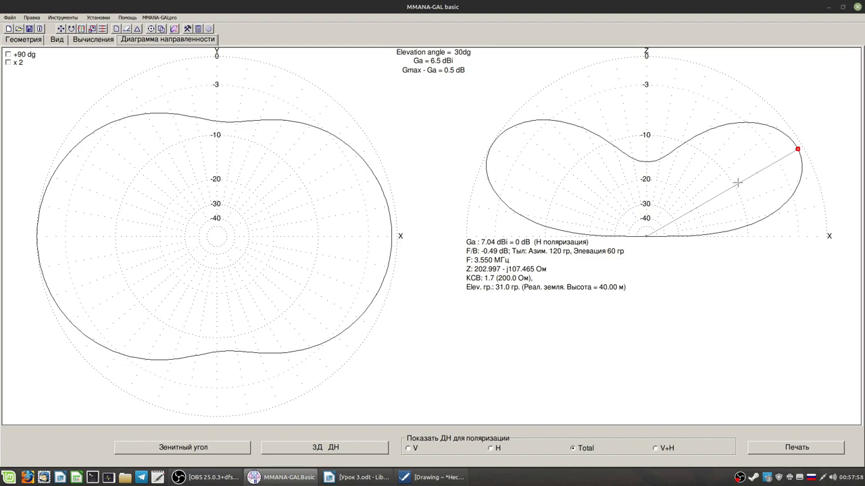
Step: Show the antenna's wire model with its current distribution and rotate it to inspect the rectangular loop in perspective
left_click(104, 40)
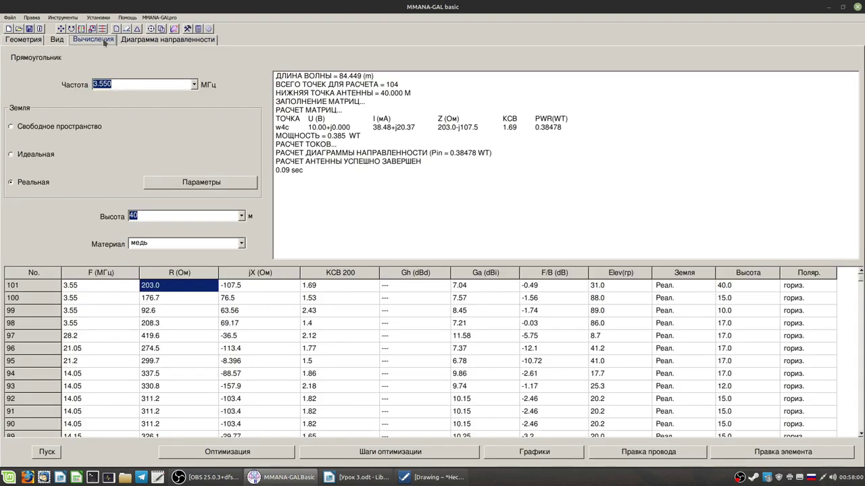
left_click(60, 40)
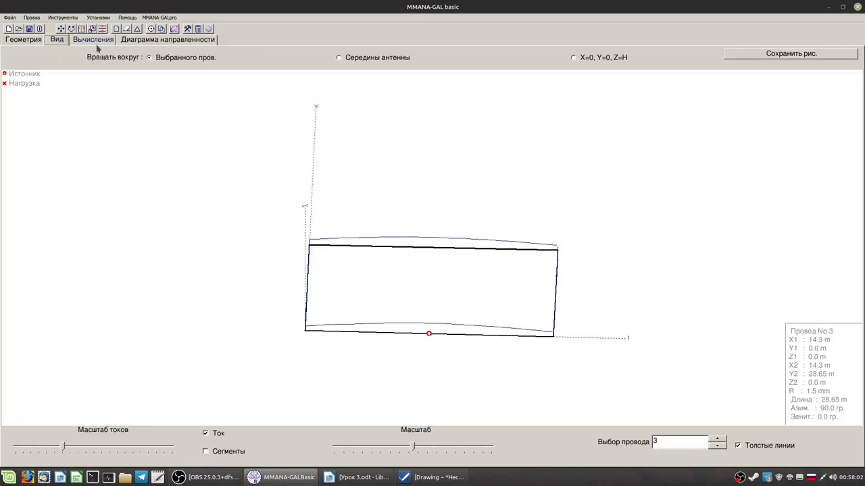
mouse_move(433, 321)
left_mouse_down()
mouse_move(458, 312)
mouse_move(432, 318)
left_mouse_up()
mouse_move(409, 291)
left_mouse_down()
mouse_move(403, 286)
mouse_move(408, 297)
left_mouse_up()
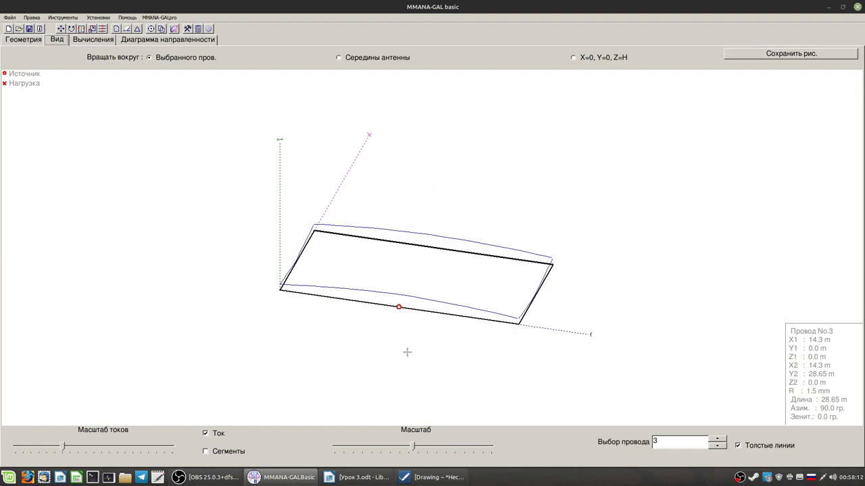